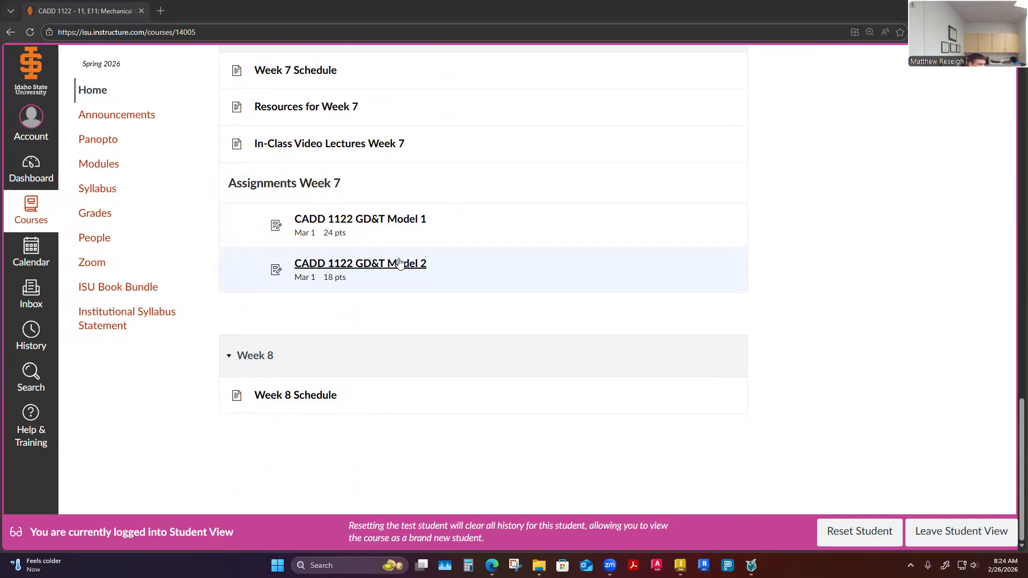
Open the CADD 1122 GD&T Model 1 assignment and look over its drawing and annotated part model.
click(351, 220)
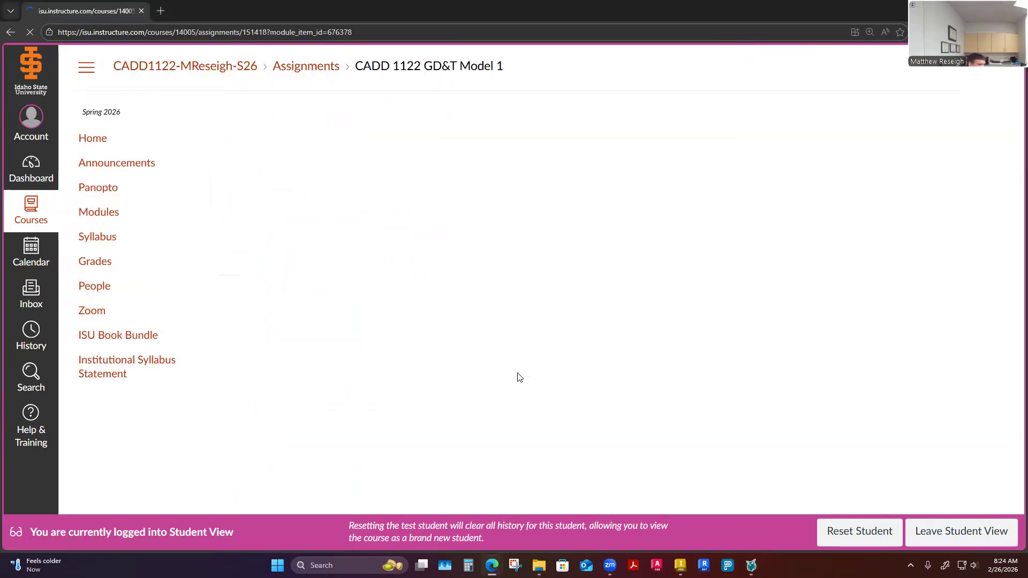
scroll(522, 380, down, 6)
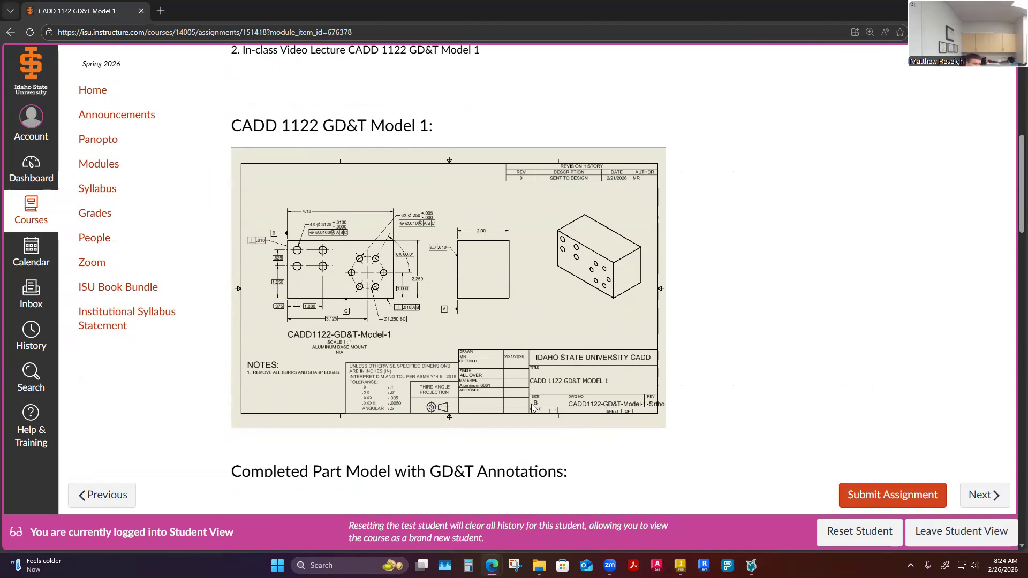
scroll(493, 292, down, 1)
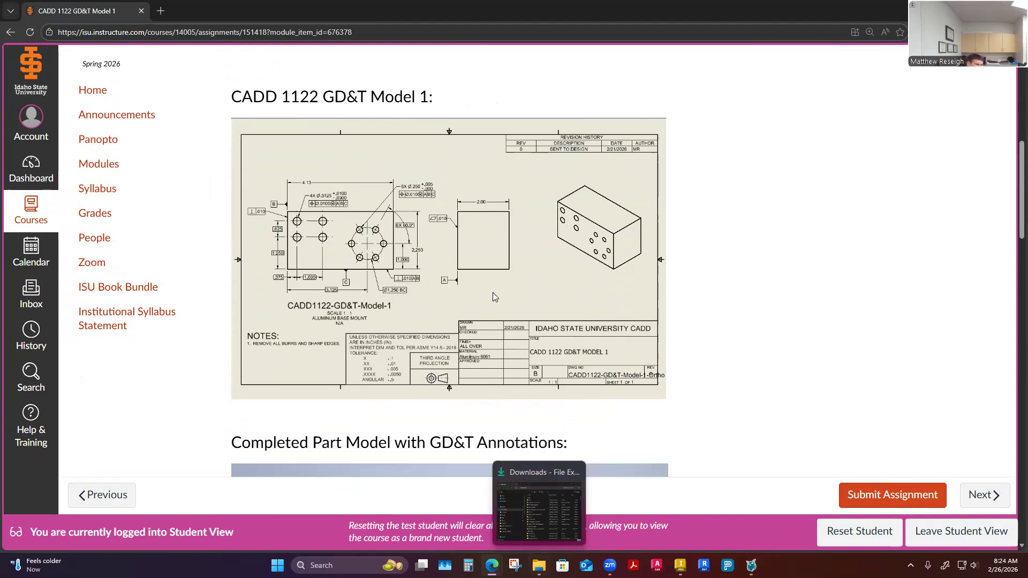
scroll(487, 296, up, 6)
scroll(519, 348, down, 7)
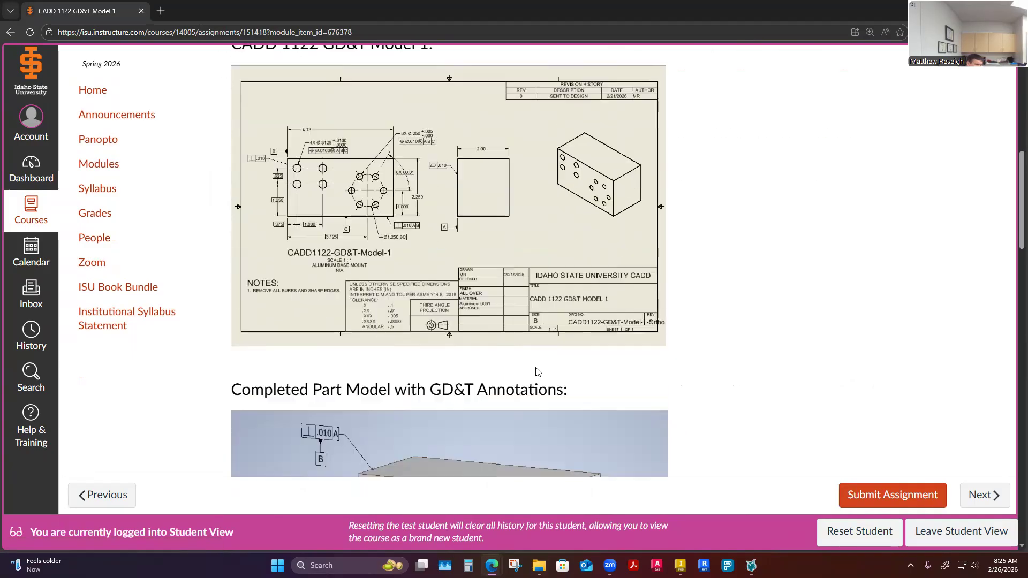
Switch to File Explorer and open the 7-Week 7 folder under ISU CADD, 02.1.1-CADD1122 Lab on the Lexar (D:) drive.
mouse_move(539, 566)
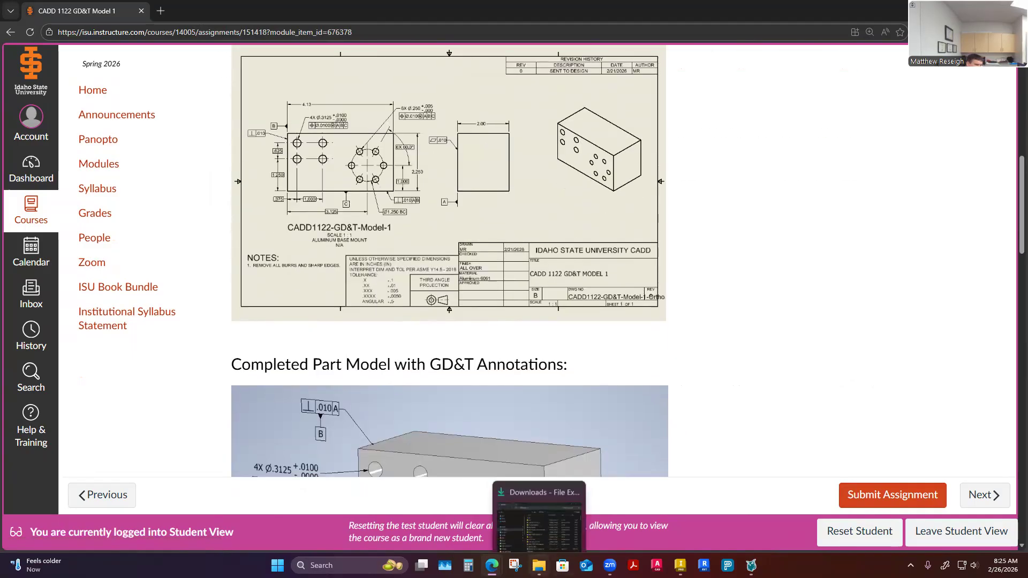
click(539, 511)
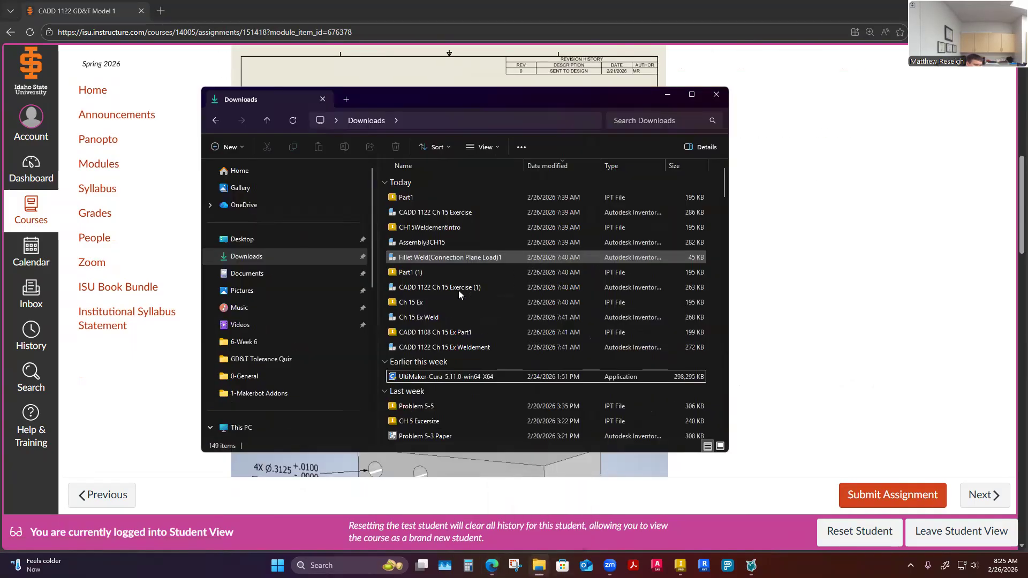
scroll(229, 249, down, 10)
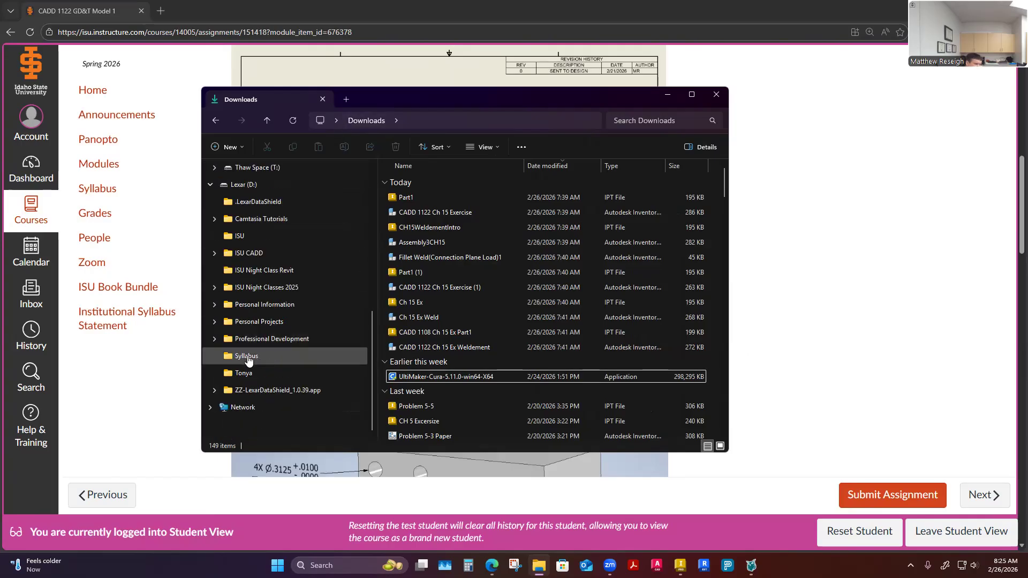
click(236, 253)
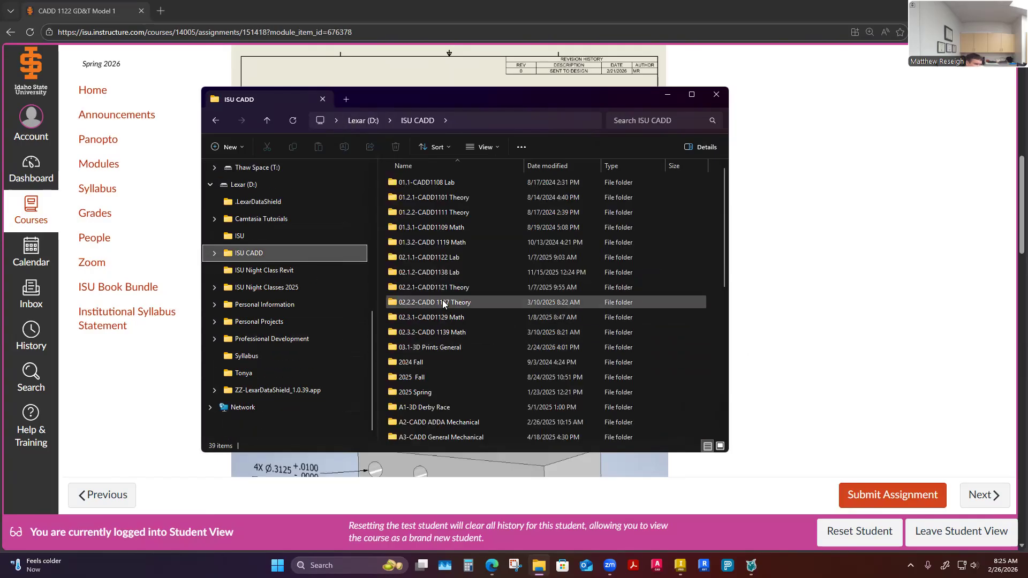
double_click(443, 257)
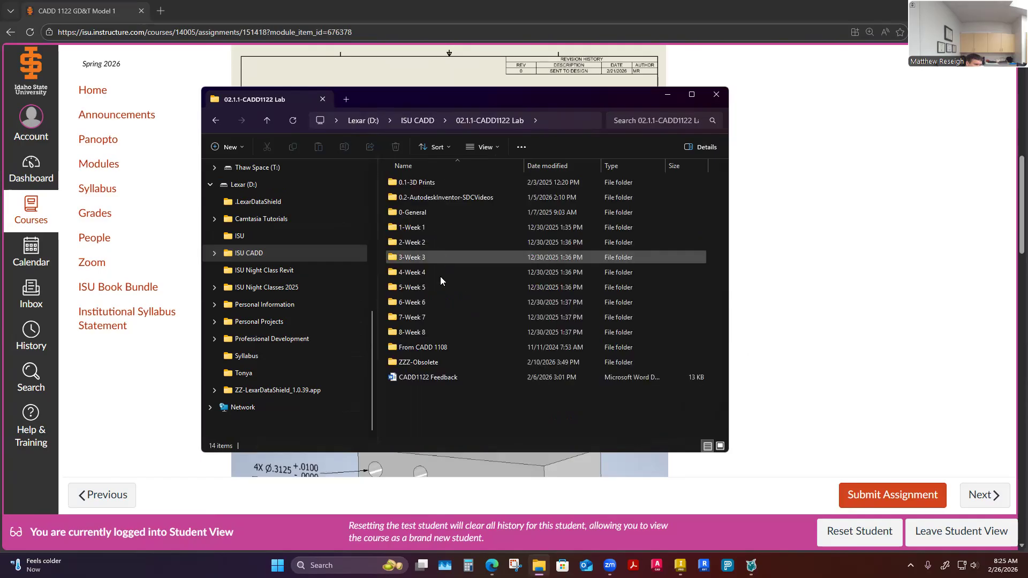
double_click(429, 318)
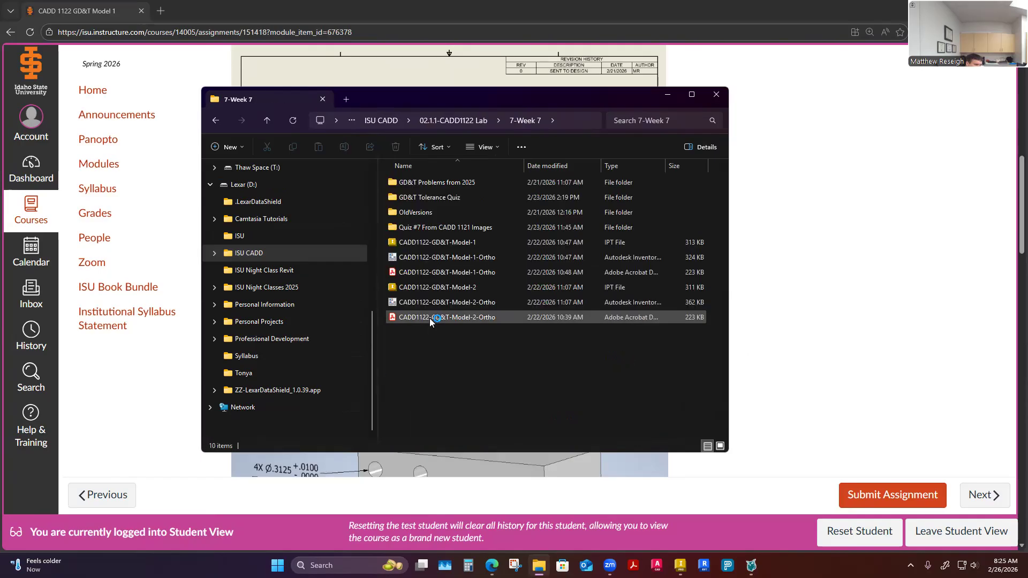
Try to open the CADD1122-GD&T-Model-1-Ortho PDF in Adobe Acrobat, including closing and relaunching Acrobat.
click(428, 273)
double_click(428, 273)
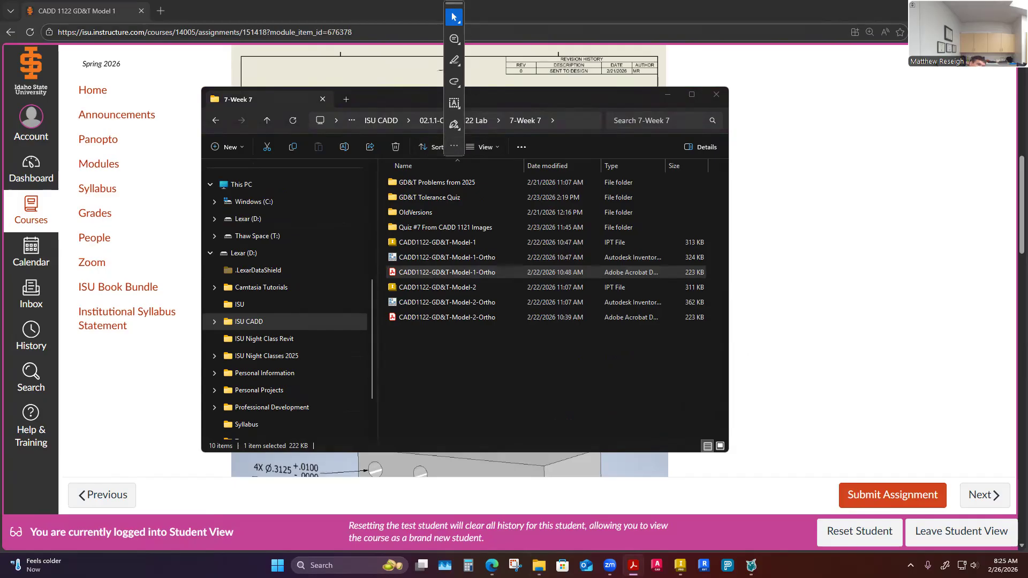
click(967, 9)
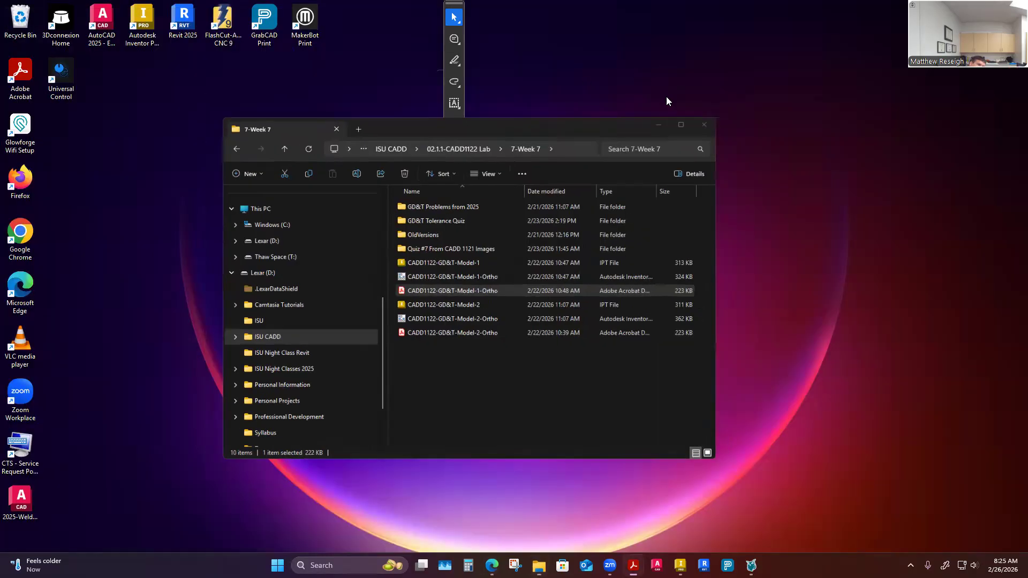
click(667, 95)
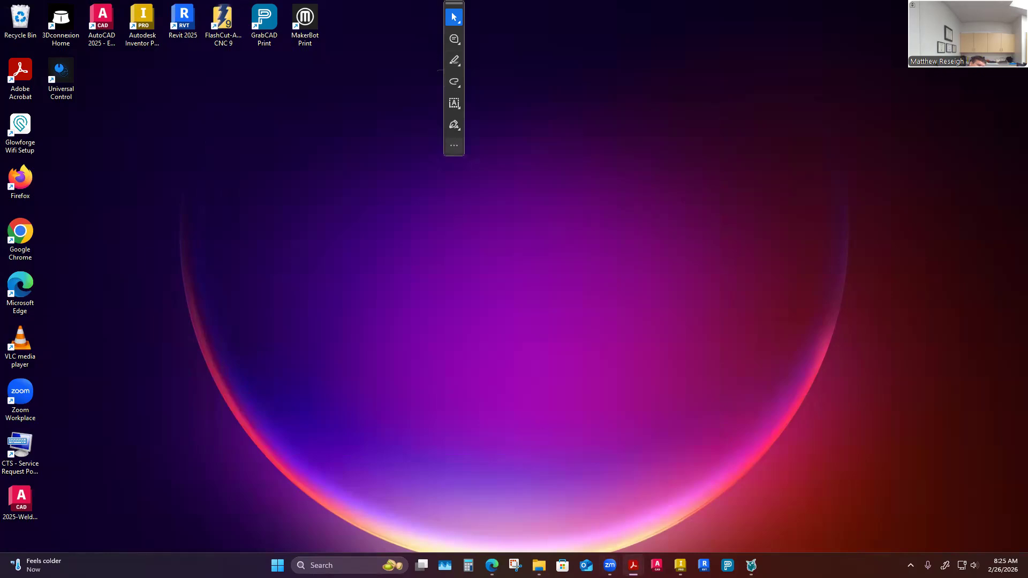
right_click(632, 565)
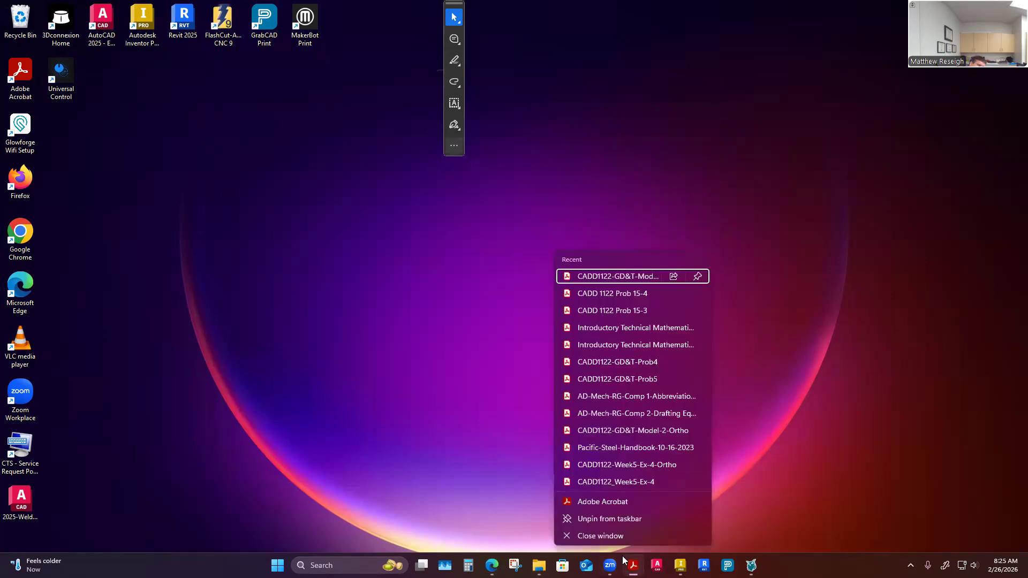
click(588, 535)
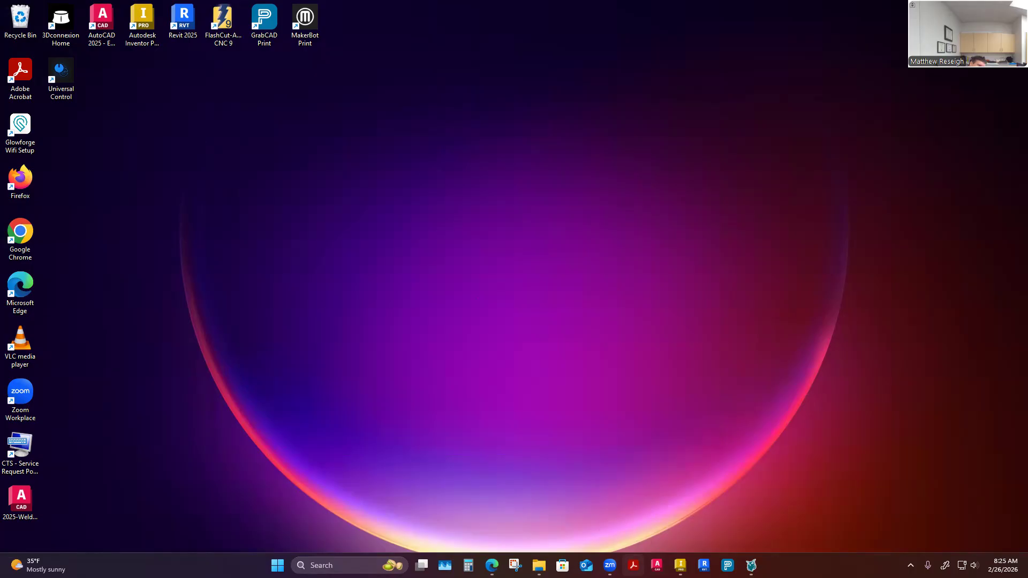
right_click(632, 565)
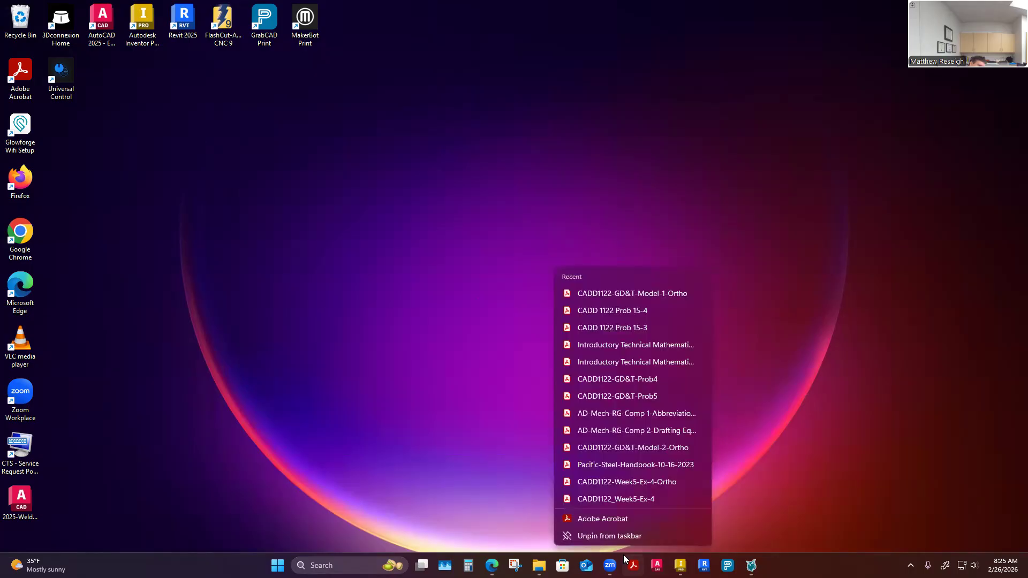
click(597, 519)
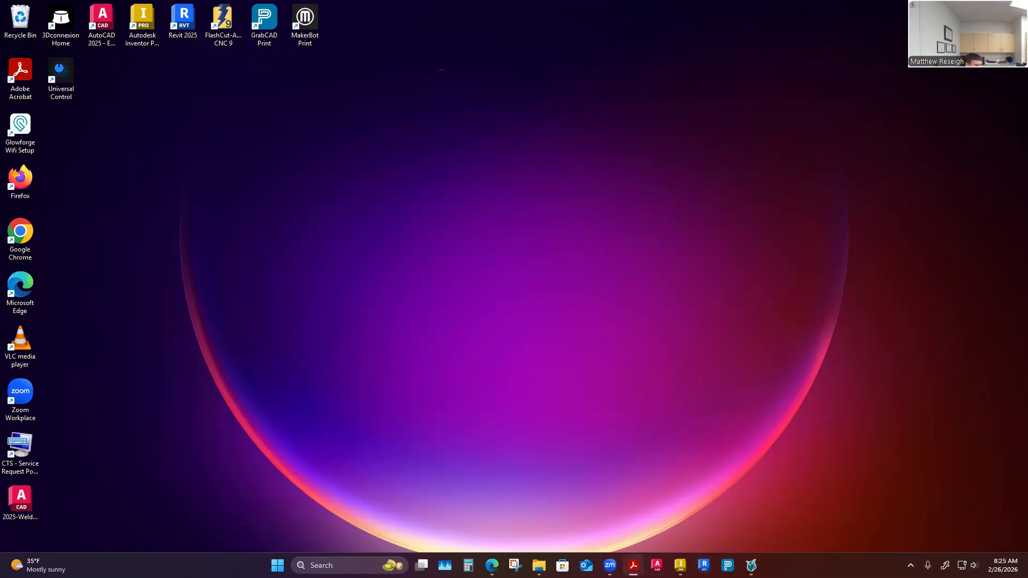
Open the CADD1122-GD&T-Model-1-Ortho PDF from the 7-Week 7 folder in Microsoft Edge and review the drawing sheet.
click(539, 565)
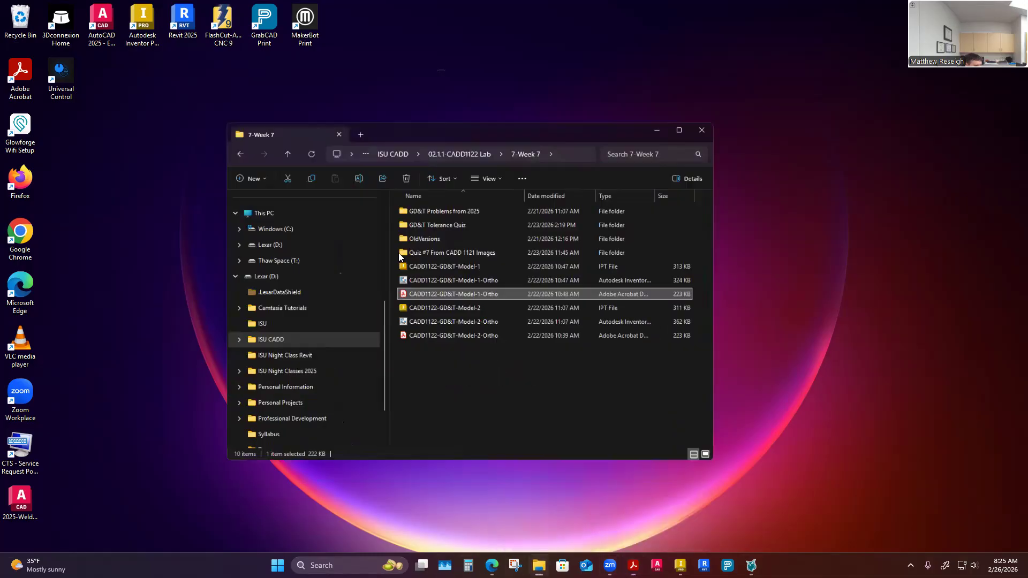
right_click(410, 271)
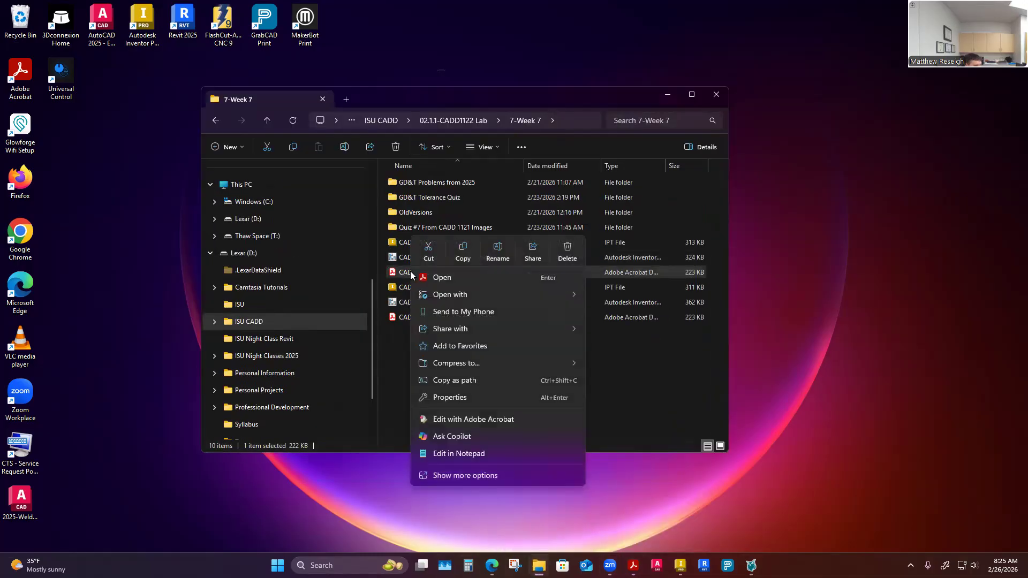
mouse_move(447, 296)
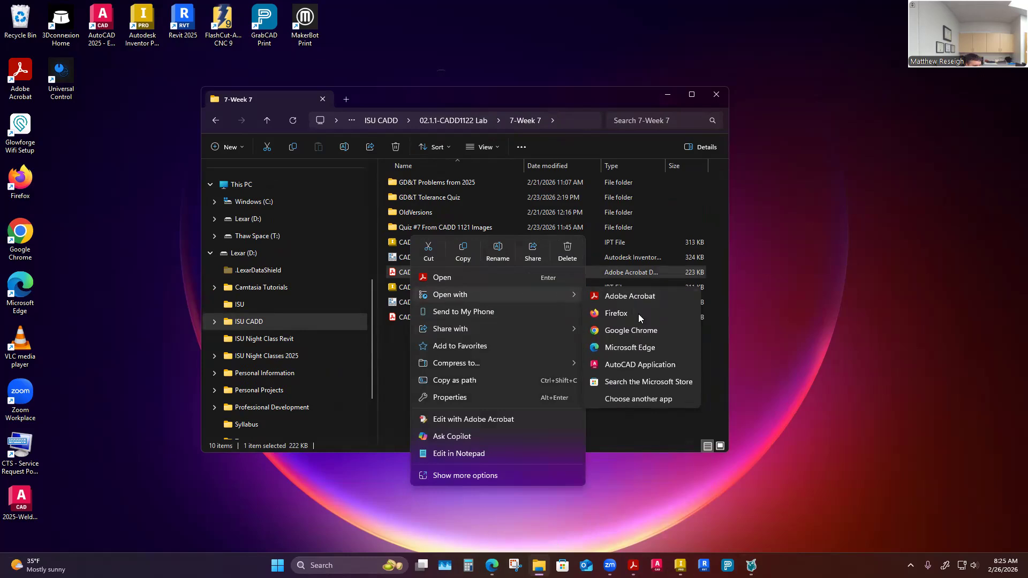
click(629, 347)
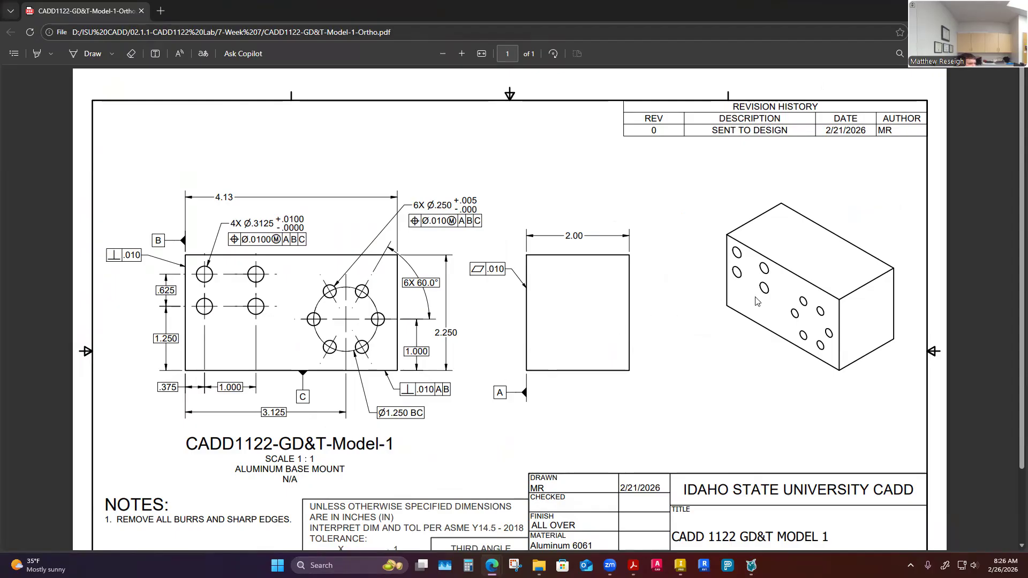
scroll(691, 394, down, 2)
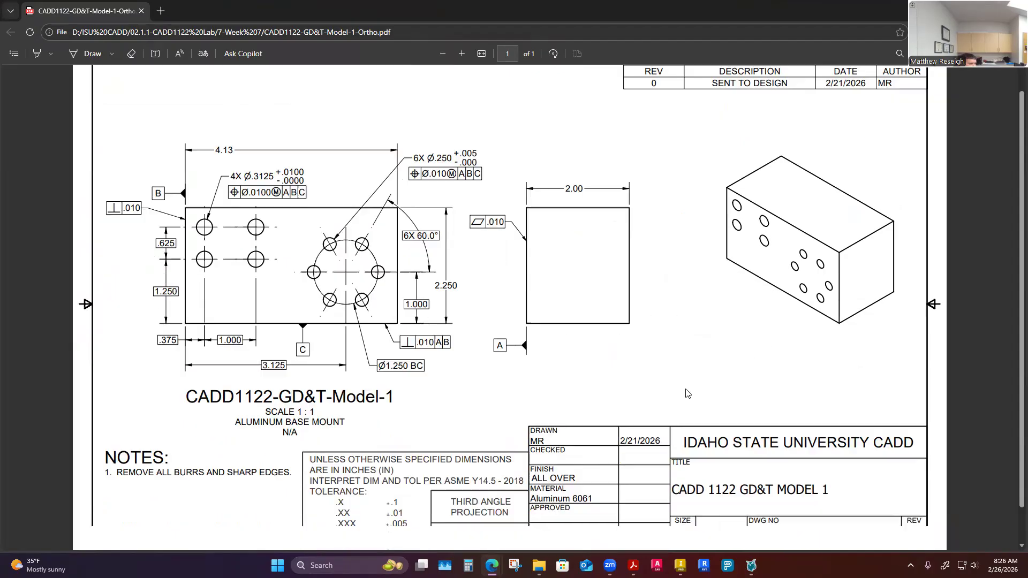
scroll(681, 400, up, 1)
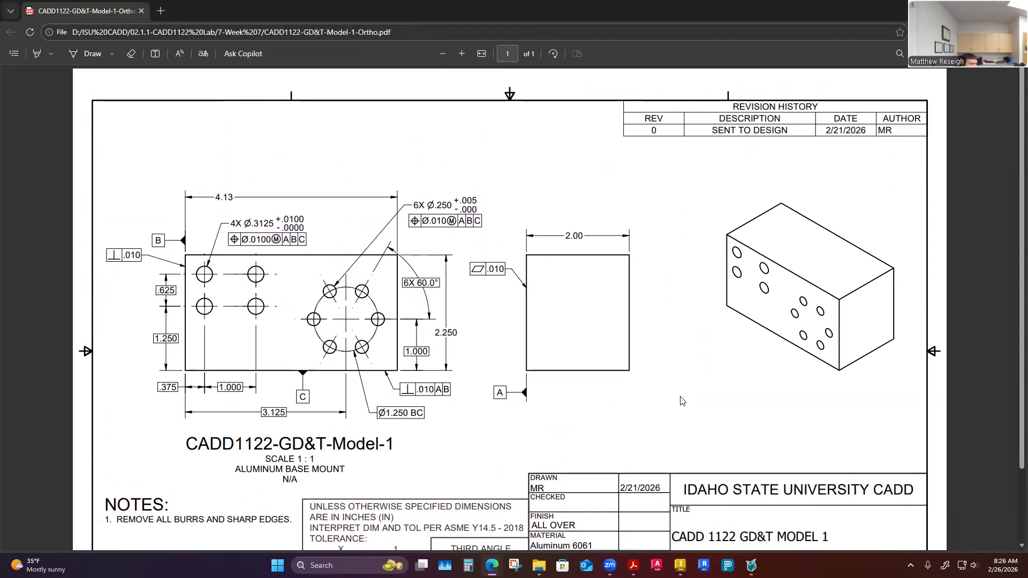
scroll(681, 400, down, 2)
scroll(675, 399, up, 2)
scroll(675, 402, down, 2)
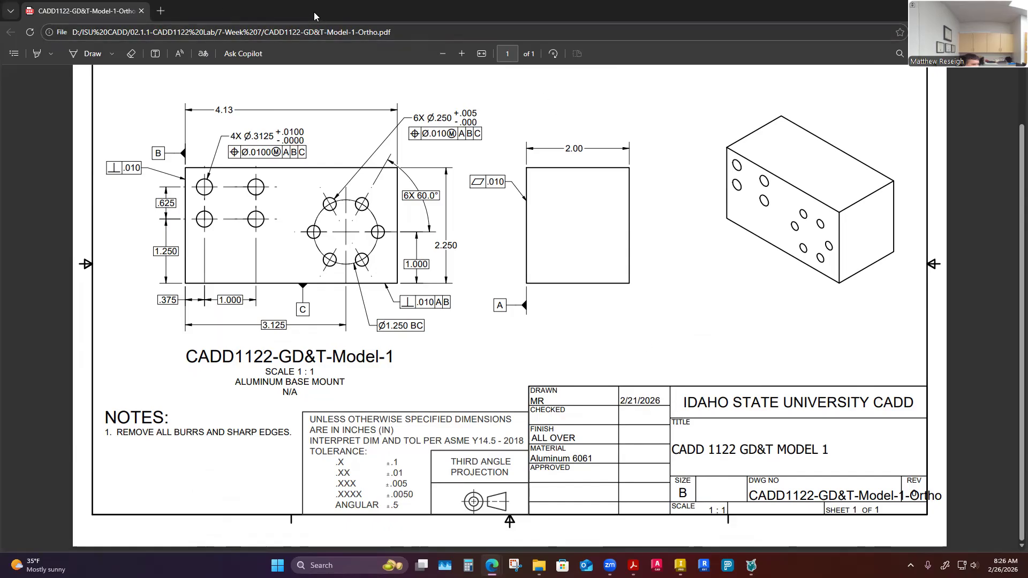
Switch to Autodesk Inventor and create a new part file from the template browser.
click(954, 9)
click(680, 565)
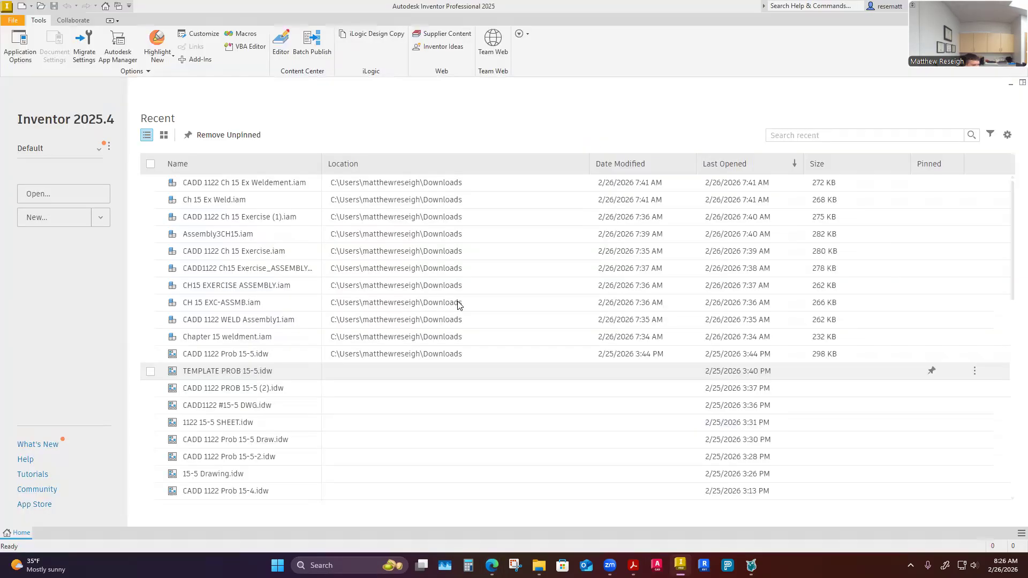
click(101, 217)
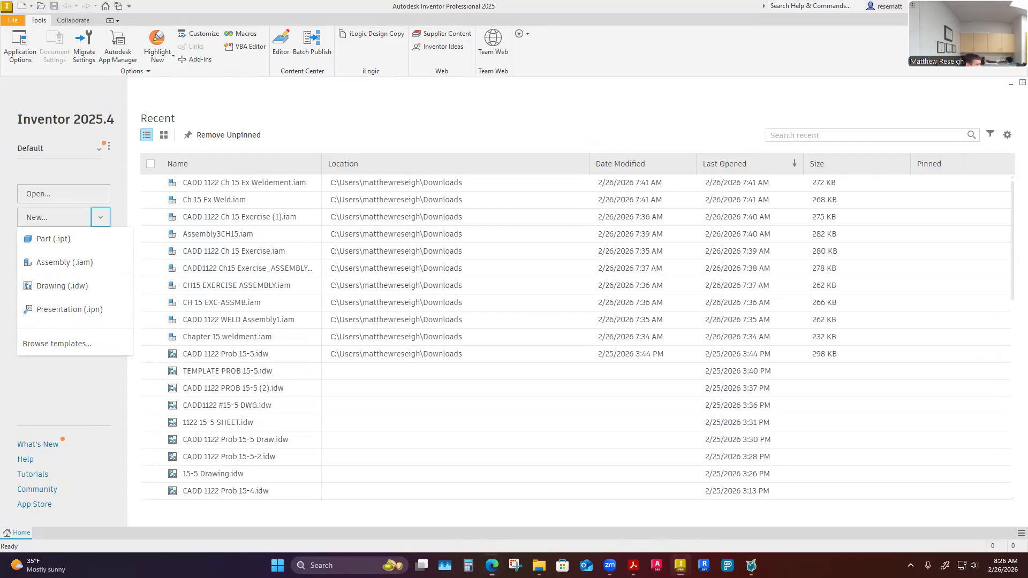
drag(0, 28, 594, 29)
click(677, 29)
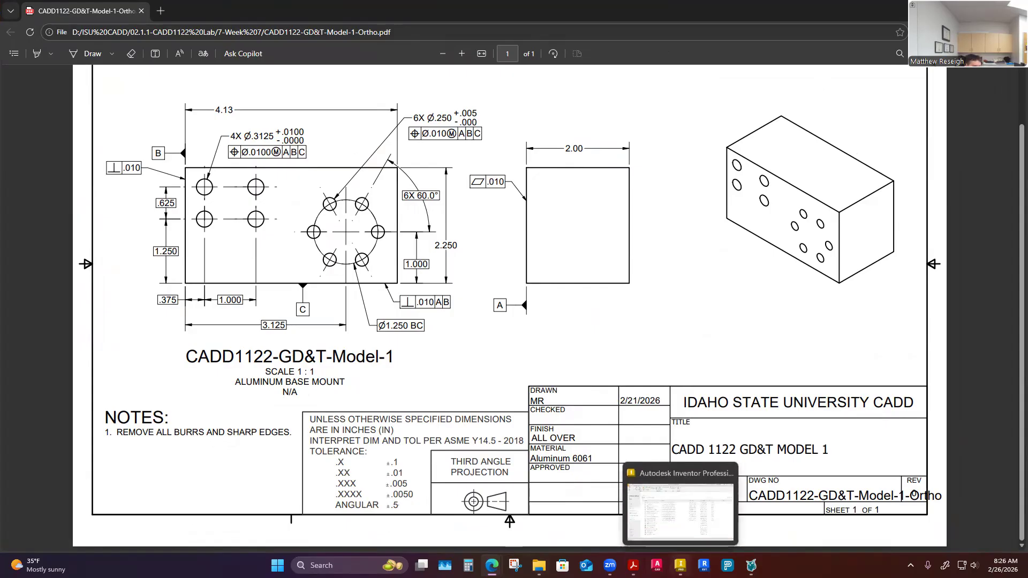
click(680, 565)
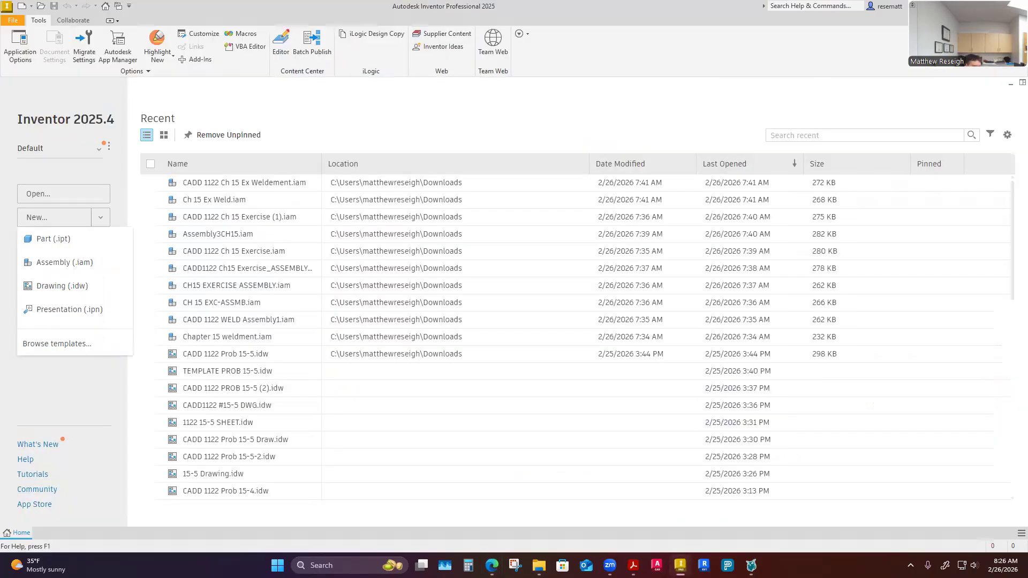
click(74, 341)
click(783, 474)
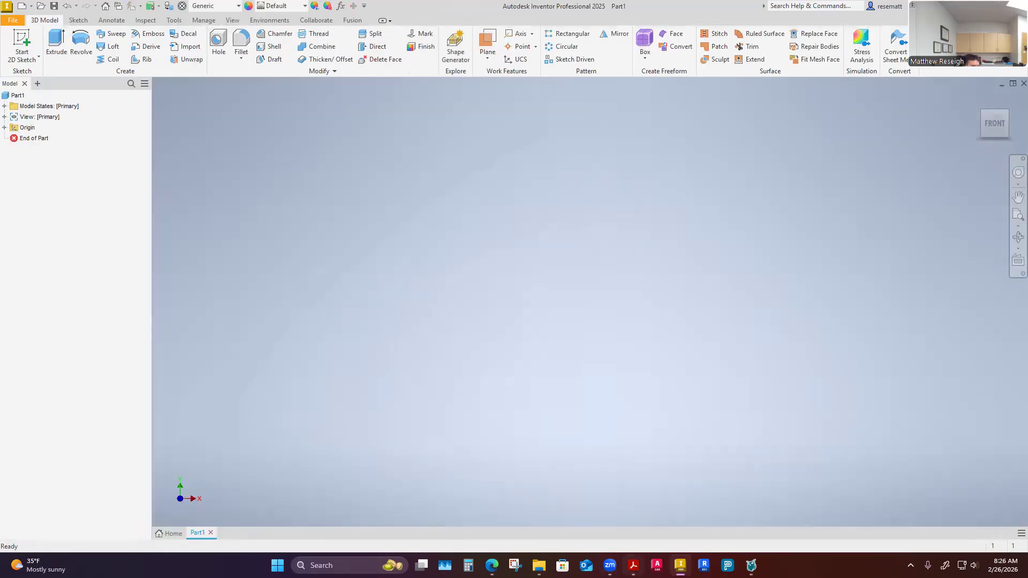
Check the dimensions and GD&T callouts on the Model 1 drawing in Edge and return to the new Inventor part.
mouse_move(491, 566)
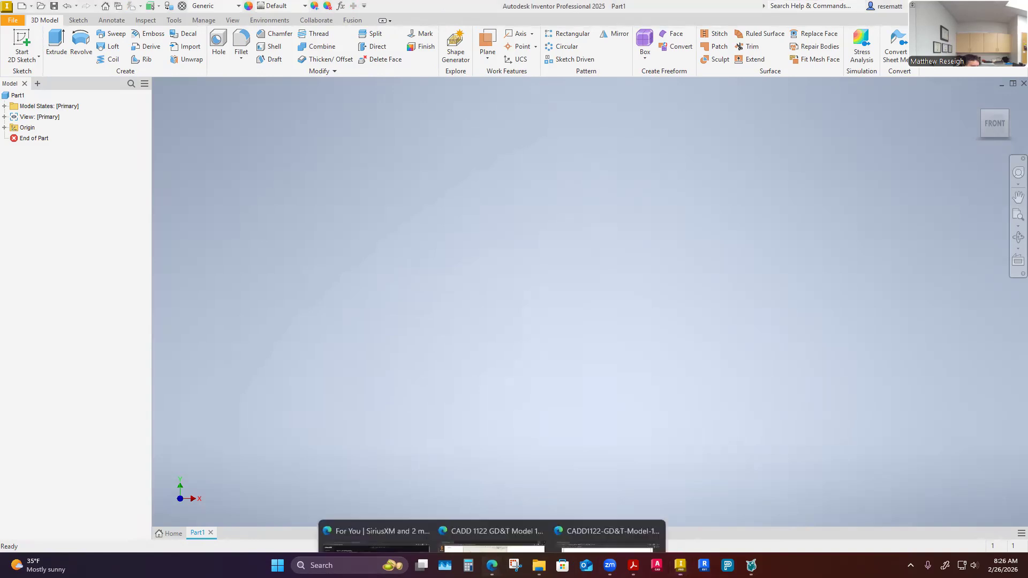
click(598, 517)
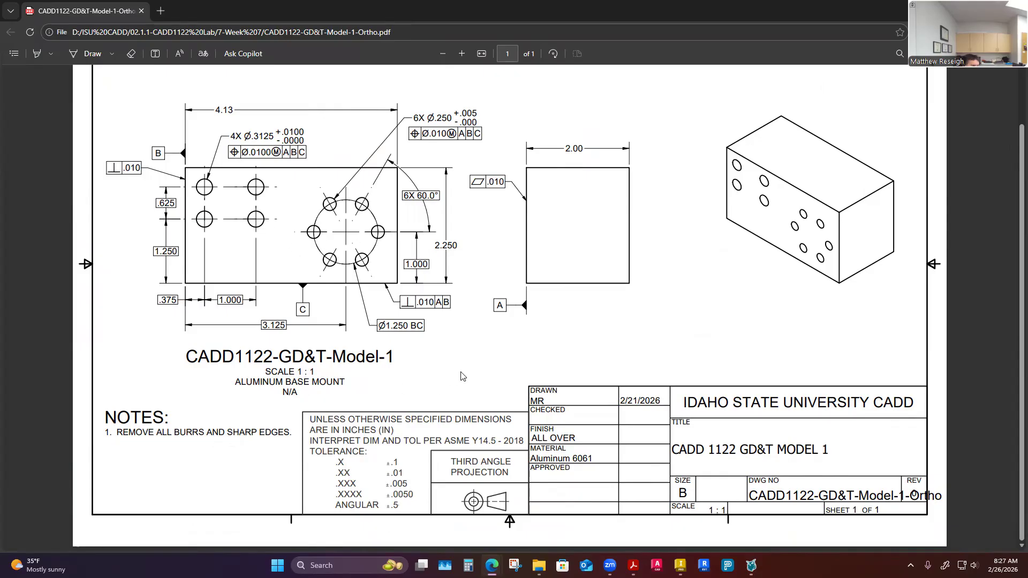
mouse_move(680, 565)
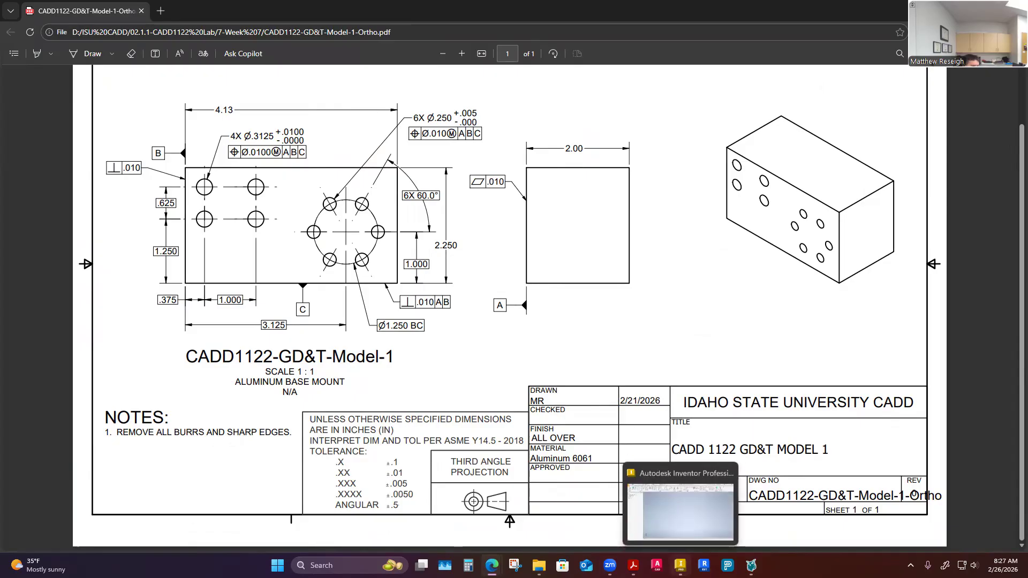
click(680, 511)
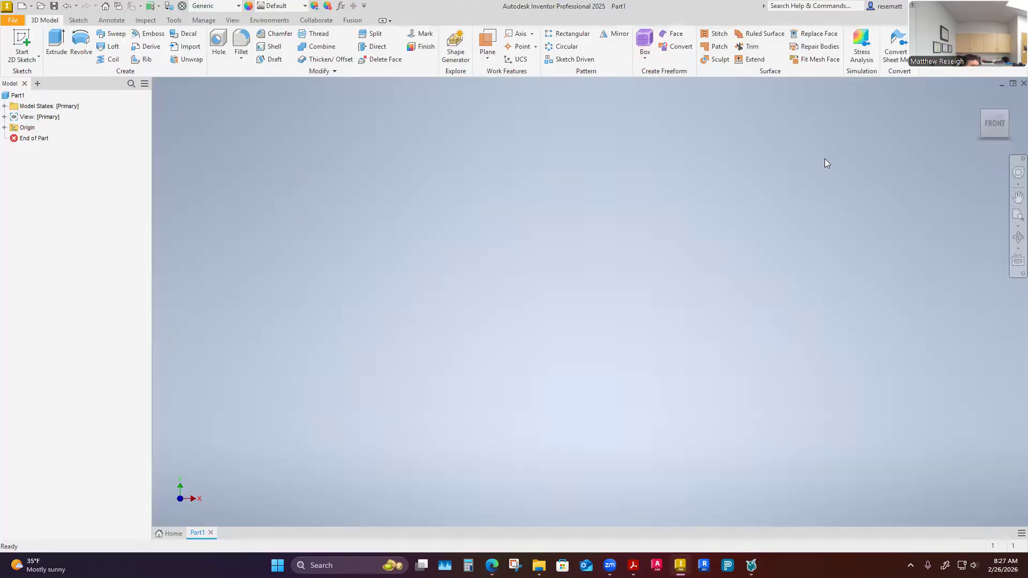
click(13, 21)
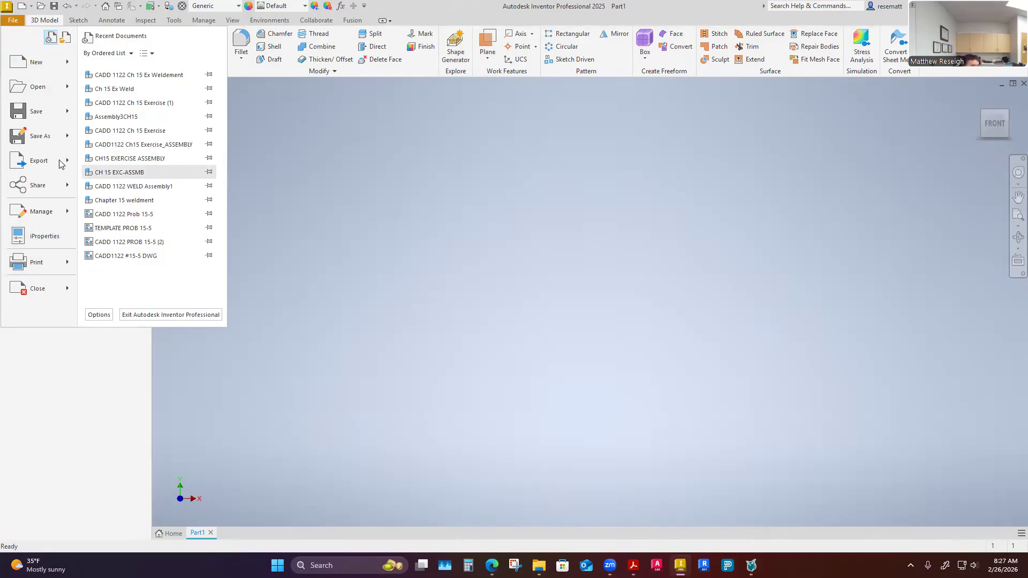
click(316, 170)
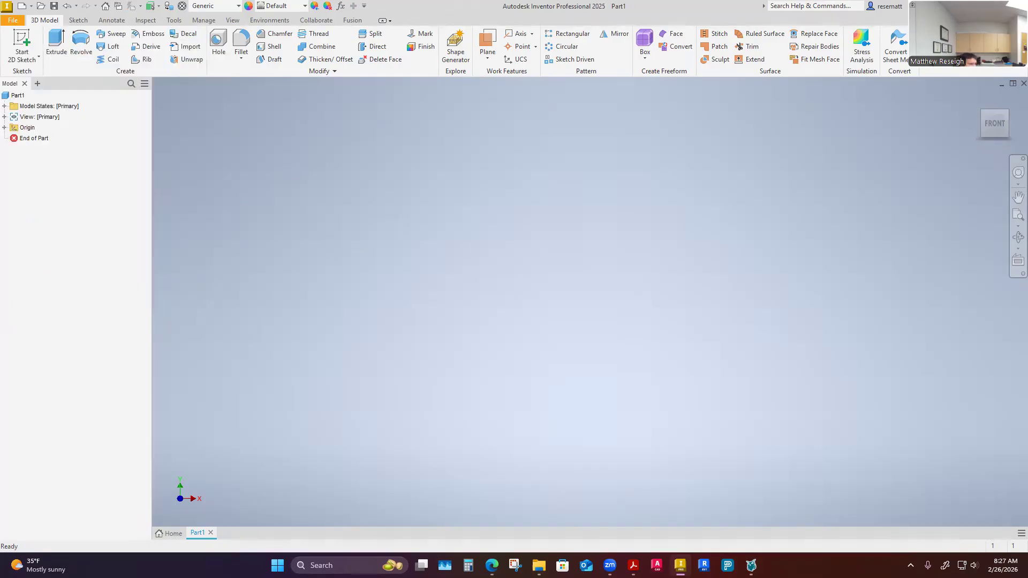
Start a 2D sketch on the XY plane and draw a rectangle about 2.22 in wide around the origin.
click(21, 45)
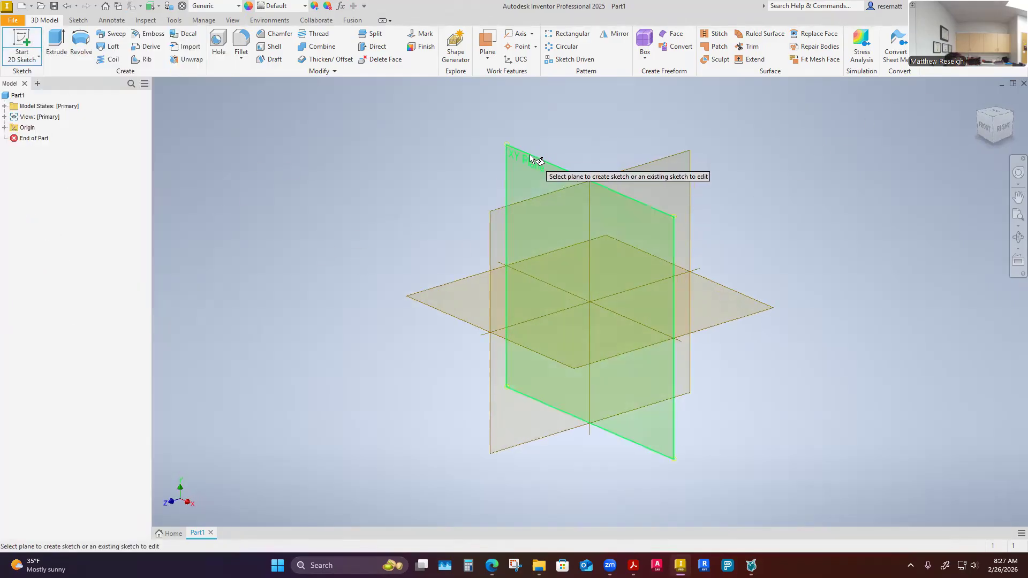
click(530, 156)
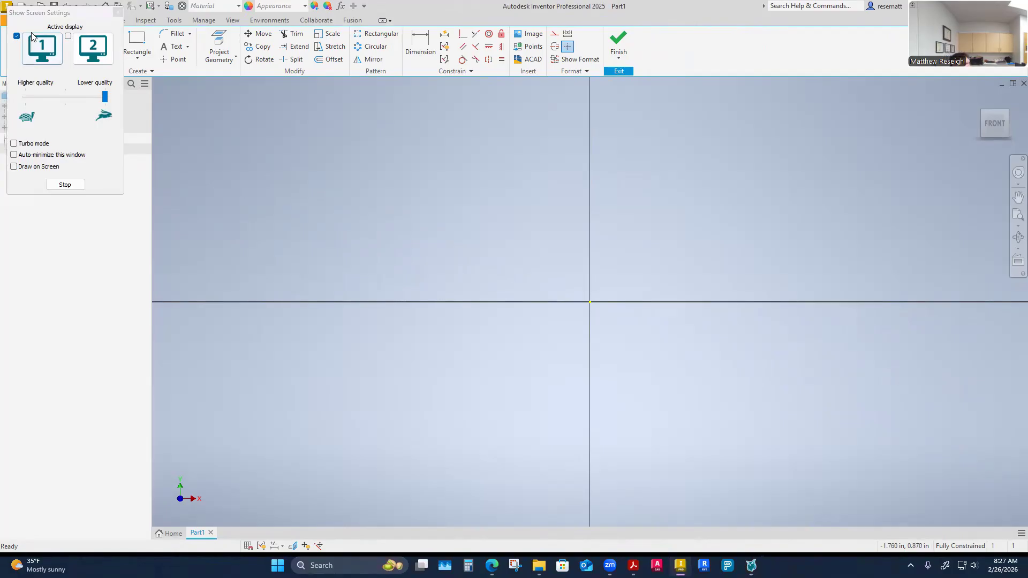
drag(88, 13, 58, 18)
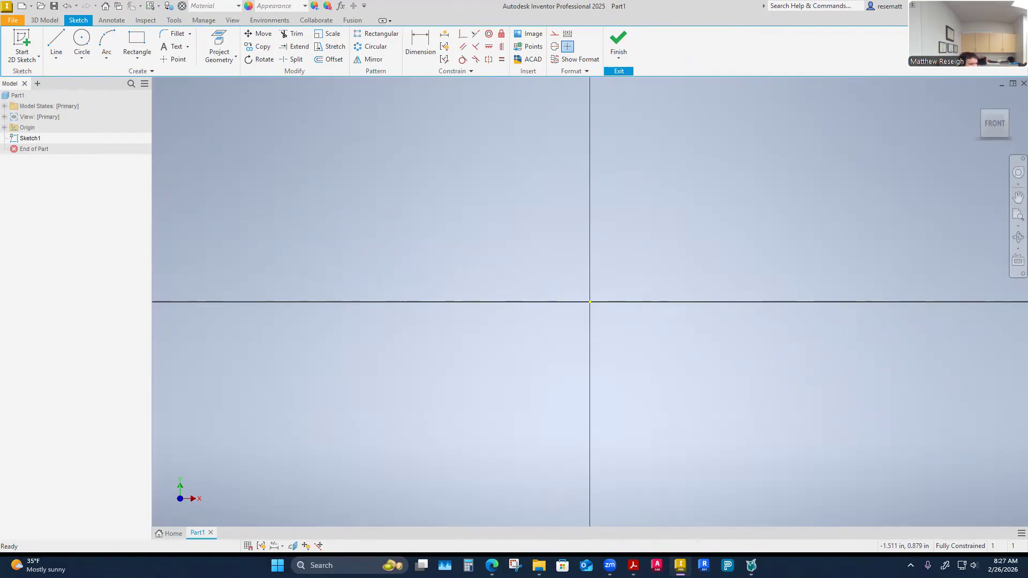
click(139, 41)
click(280, 118)
click(1012, 482)
scroll(517, 422, down, 5)
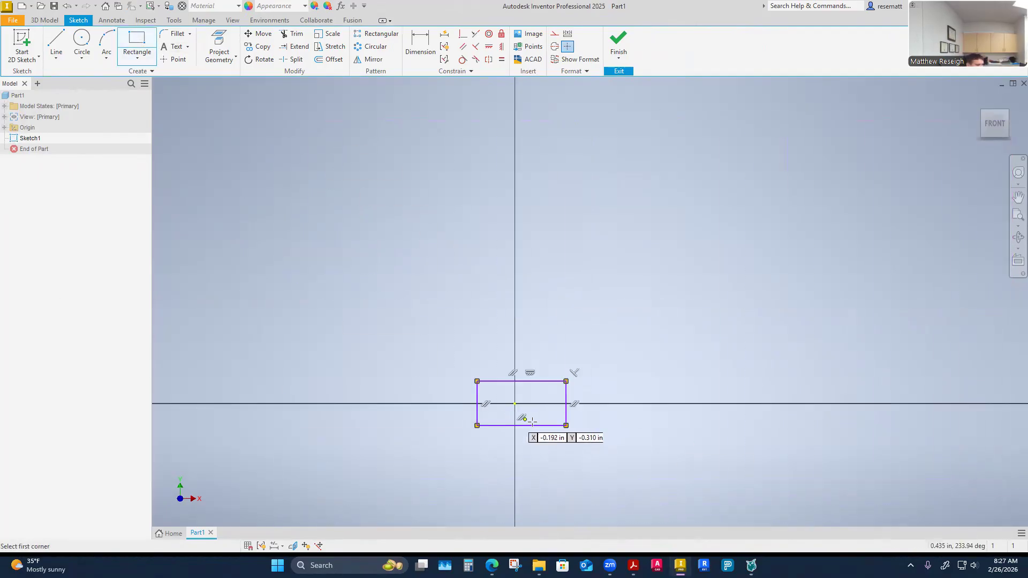
Dimension the top edge of the rectangle and set its width to 4.13 in.
scroll(531, 423, up, 3)
click(524, 273)
click(503, 243)
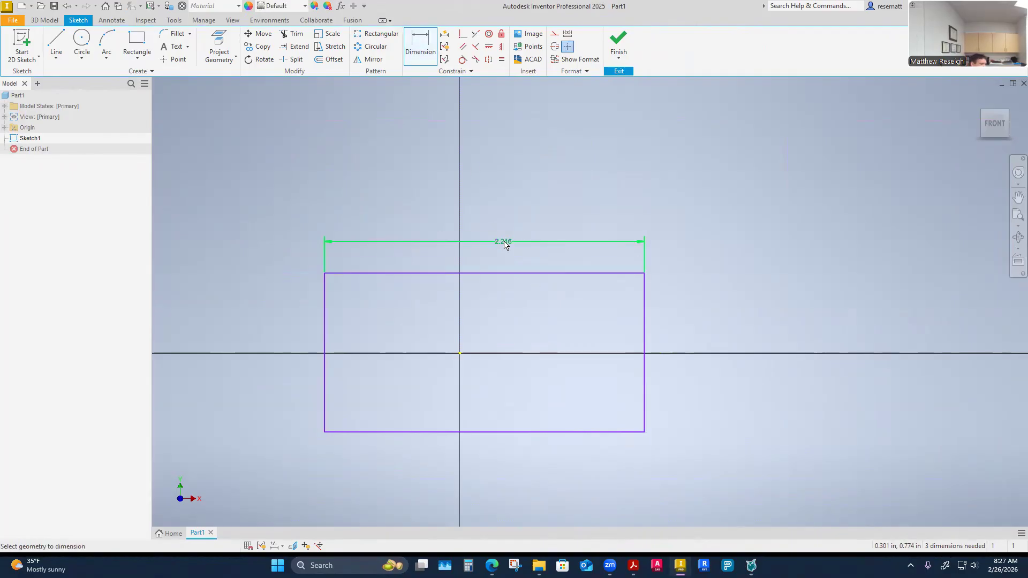
click(504, 244)
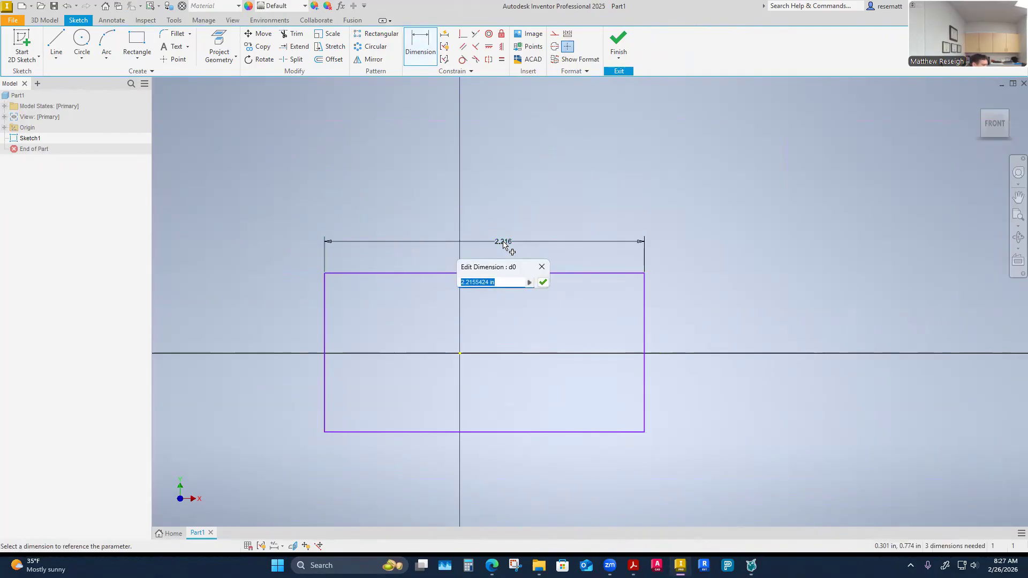
text(4.13)
click(543, 283)
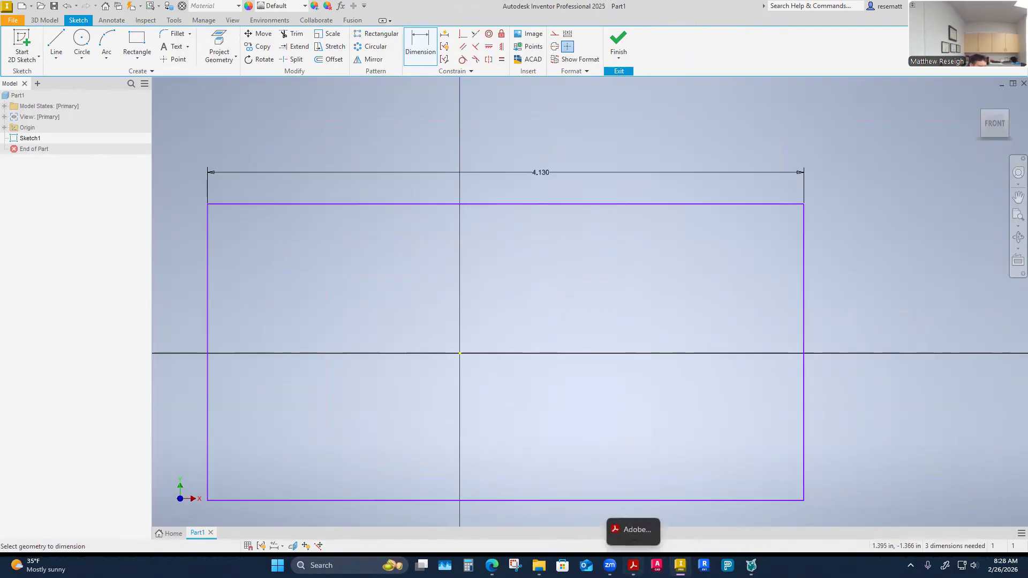
Check the block's height on the Model 1 drawing in Edge and return to the Inventor sketch.
mouse_move(492, 565)
click(492, 503)
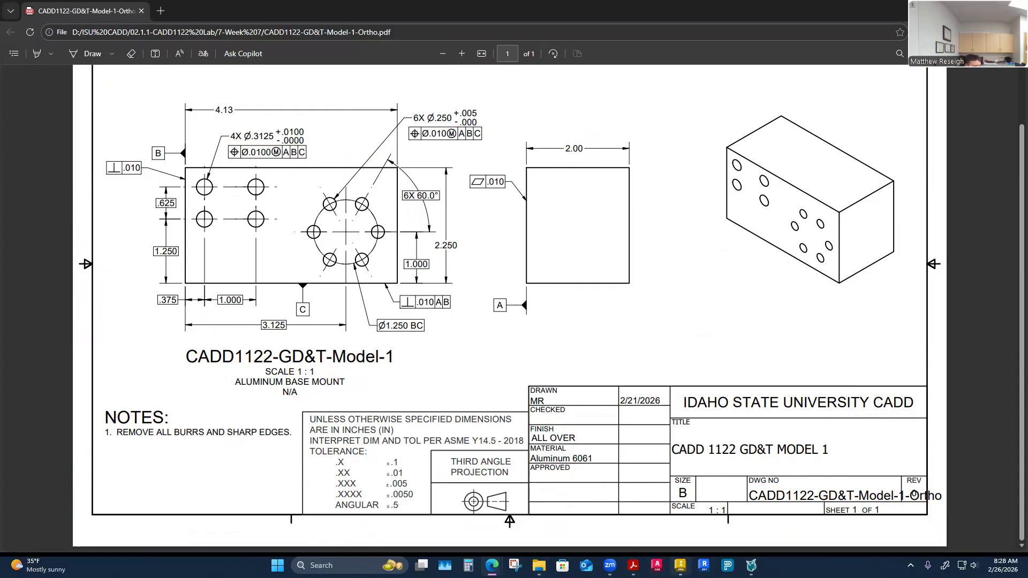
click(680, 565)
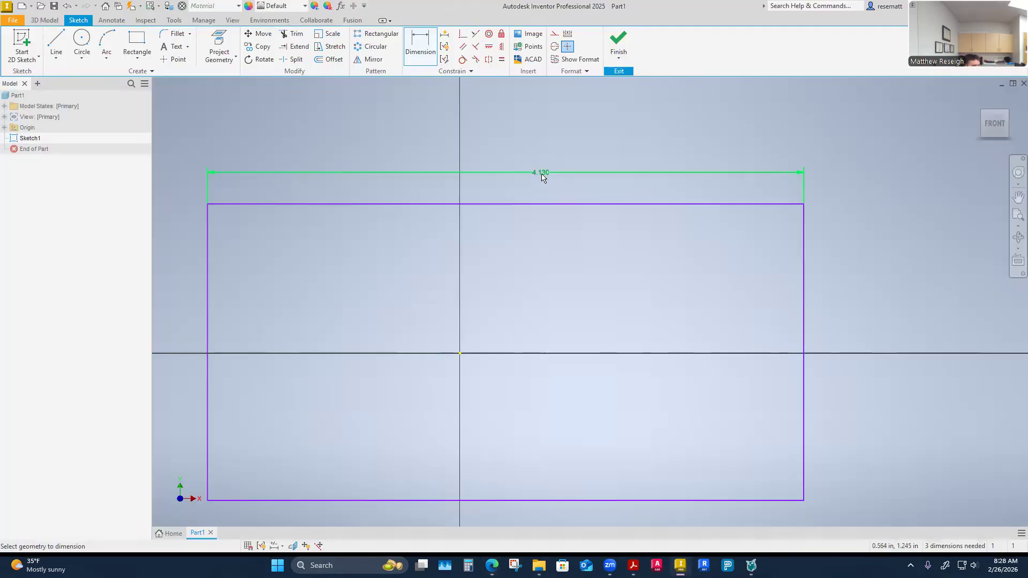
Dimension the left edge of the rectangle and set its height to 2.25 in.
scroll(578, 247, up, 3)
click(415, 47)
click(361, 275)
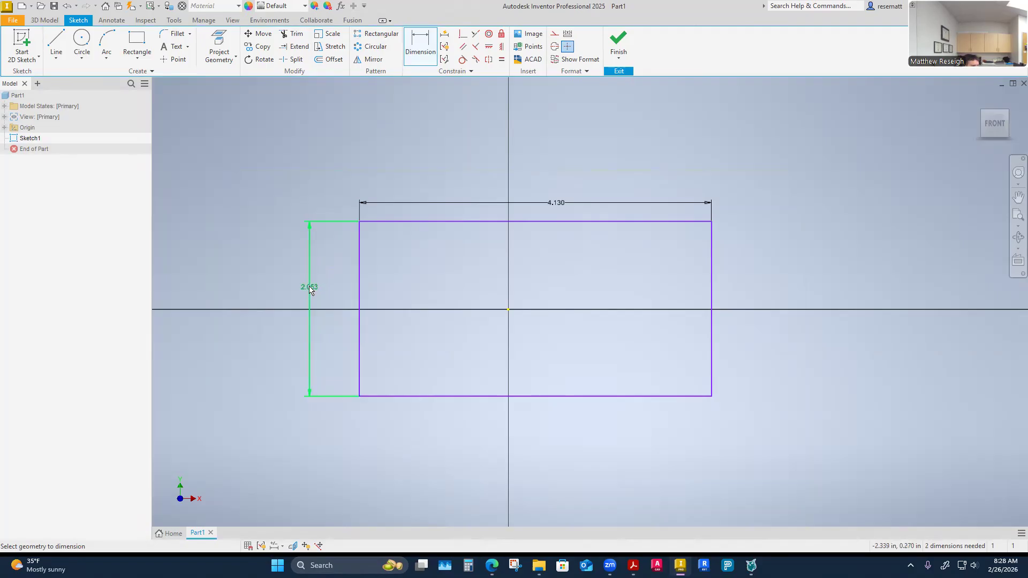
click(309, 286)
text(2.25)
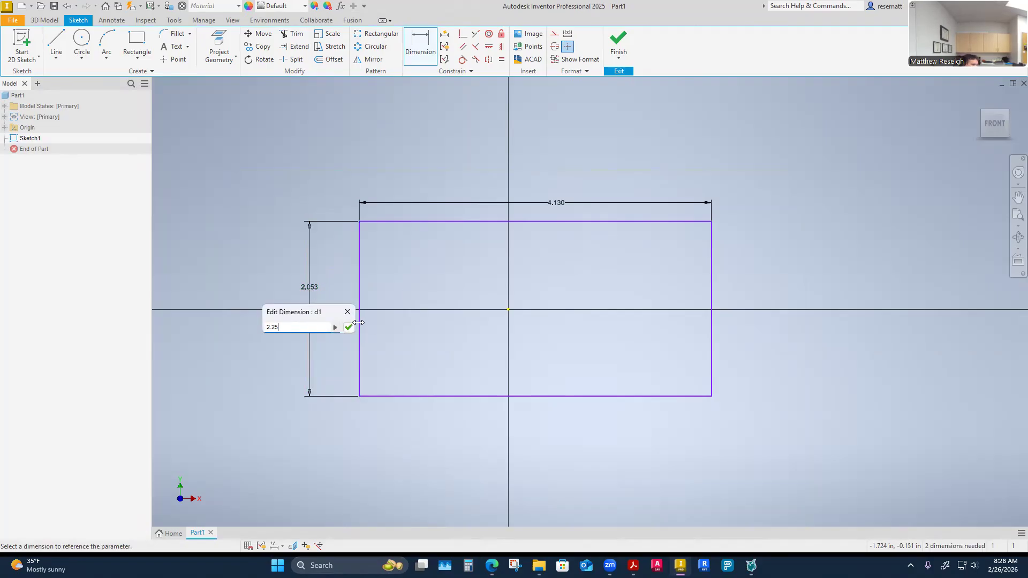
click(348, 328)
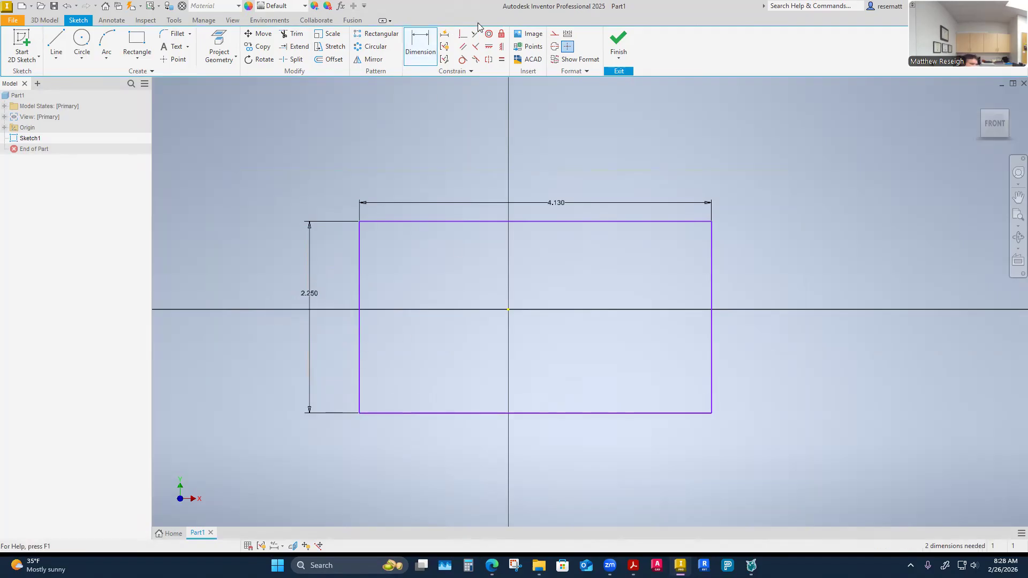
Center the rectangle on the origin by aligning its left and top edge midpoints to it with horizontal and vertical constraints.
click(488, 48)
click(359, 317)
click(508, 310)
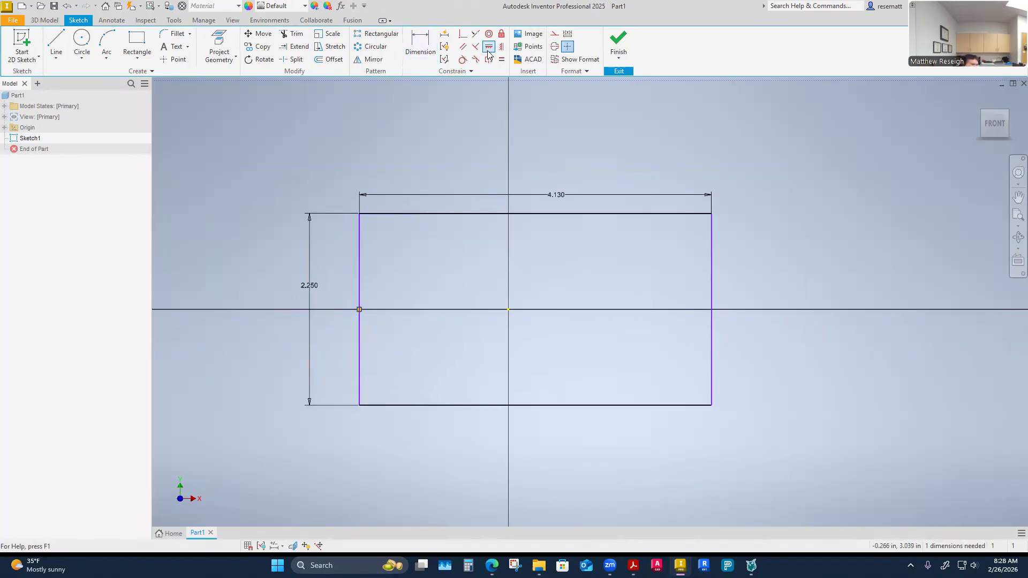
key(])
click(535, 214)
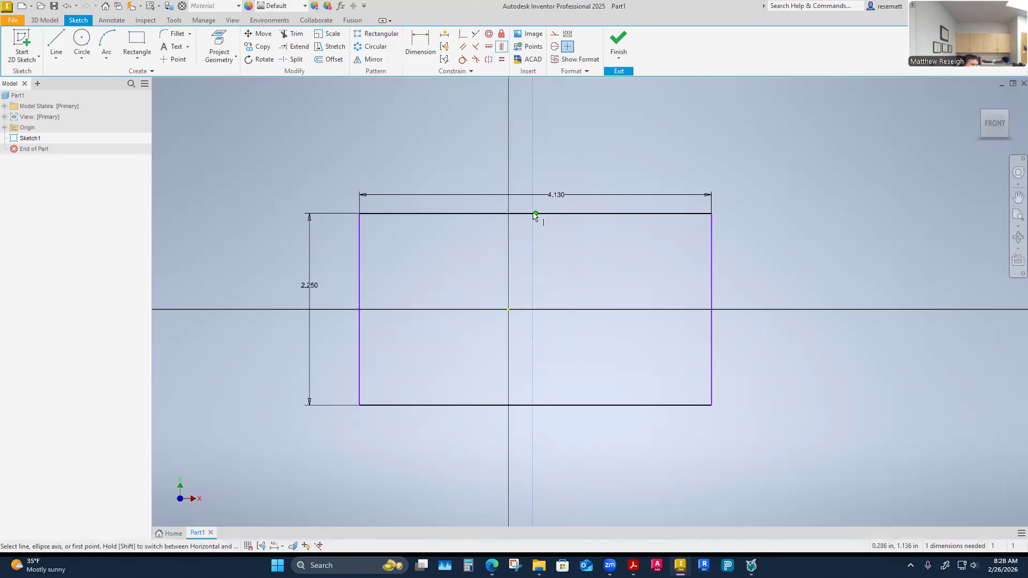
click(508, 310)
right_click(765, 288)
click(795, 288)
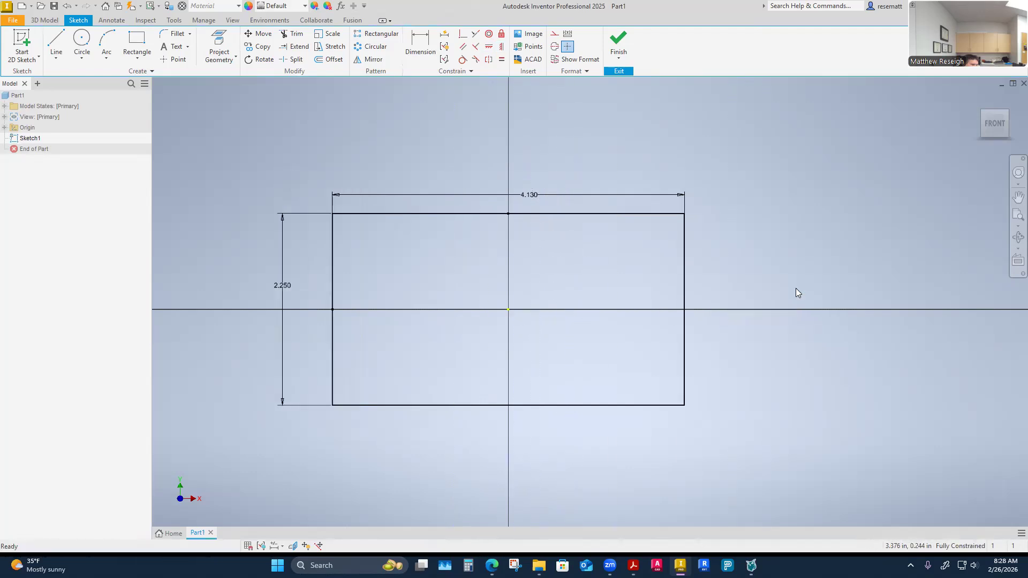
scroll(527, 344, down, 3)
scroll(527, 345, up, 4)
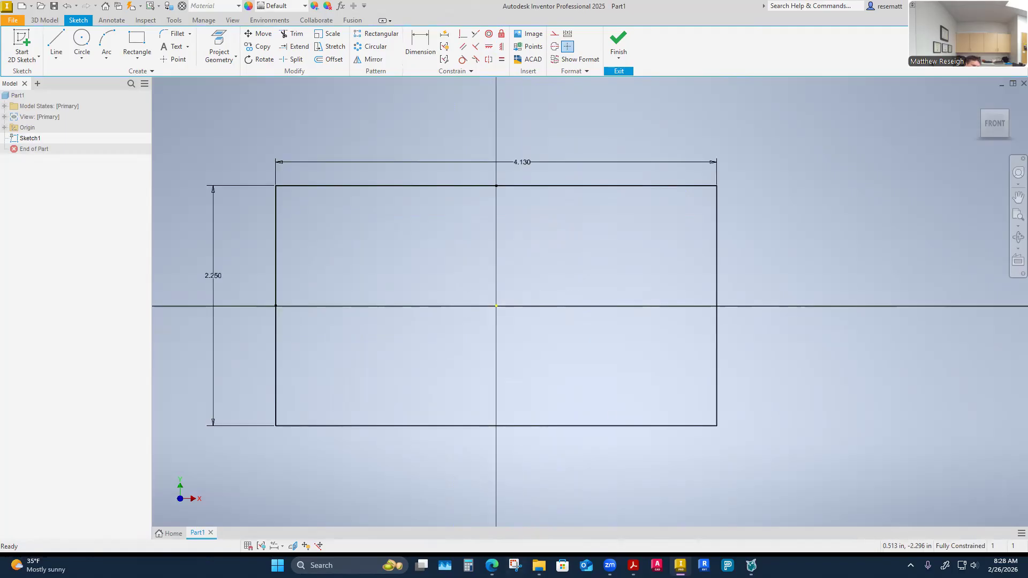
Switch to the Model 1 drawing in Edge and enlarge it to examine the hole pattern dimensions and position tolerances.
mouse_move(539, 565)
mouse_move(491, 565)
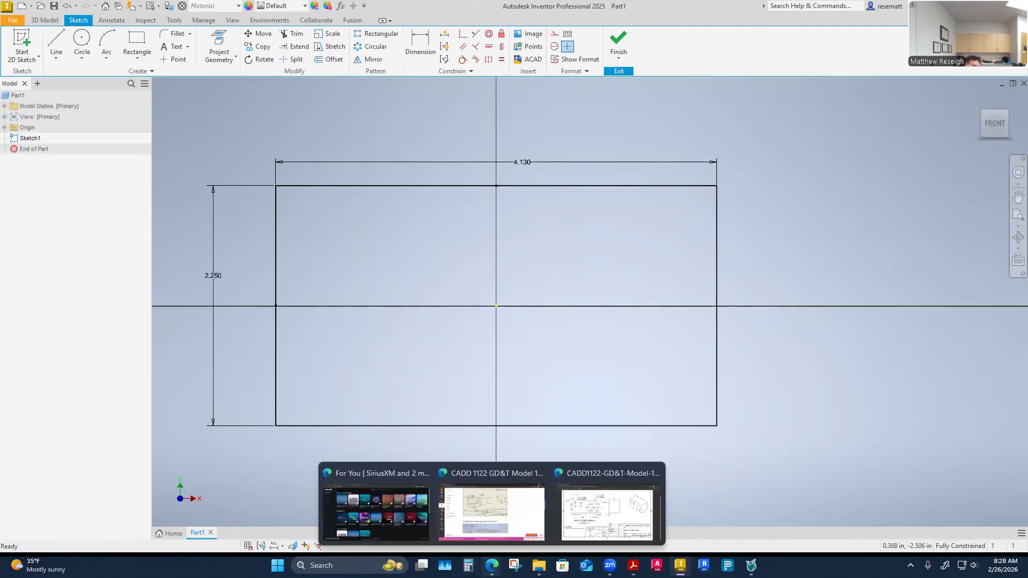
click(607, 503)
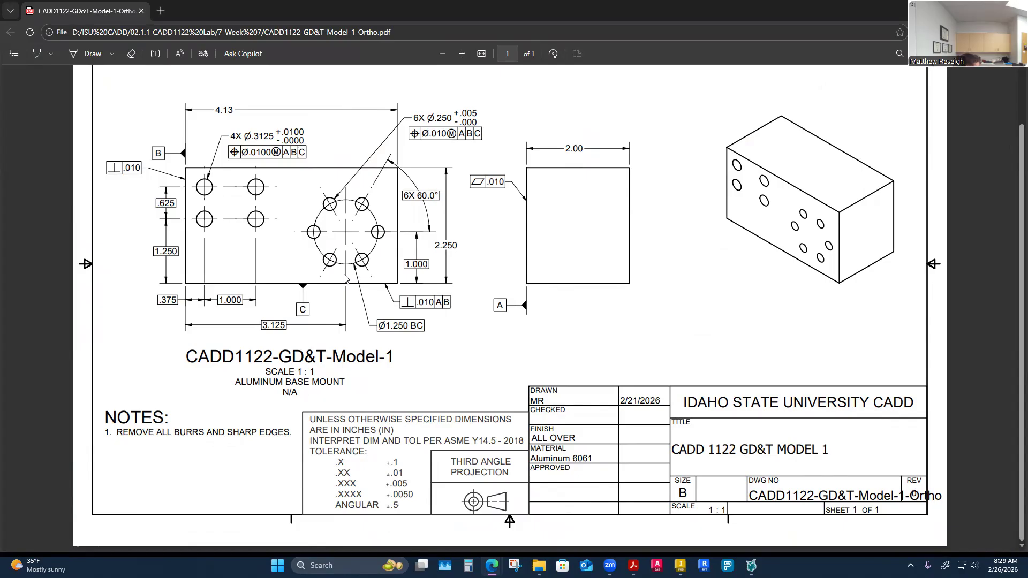
ctrl+scroll(343, 264, up, 2)
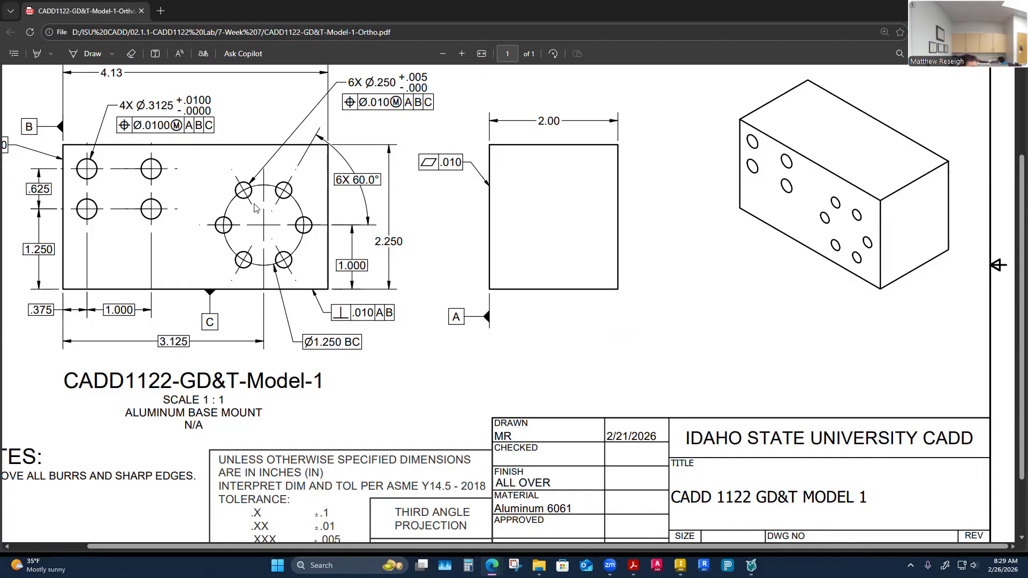
scroll(257, 202, up, 1)
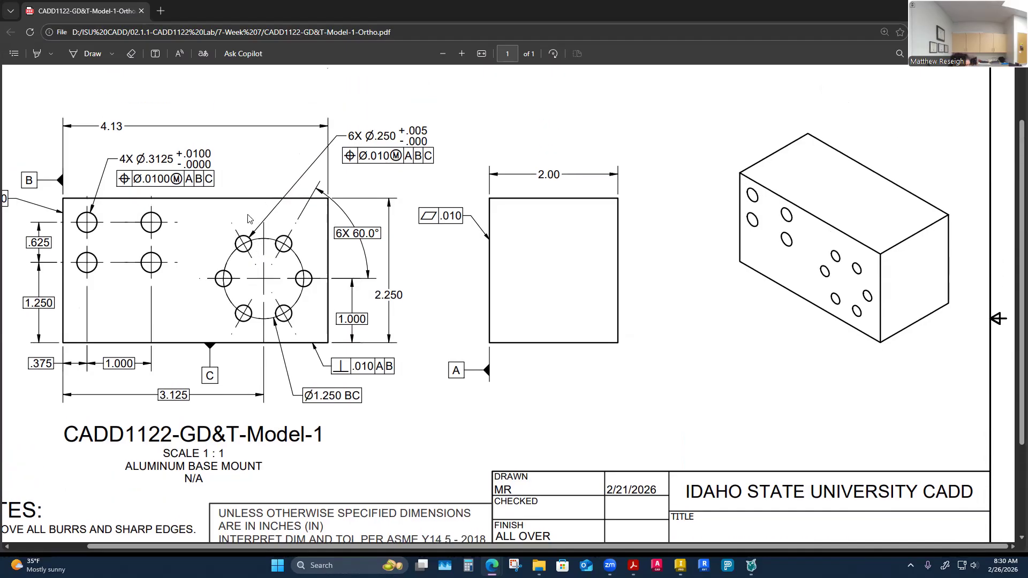
scroll(227, 268, up, 1)
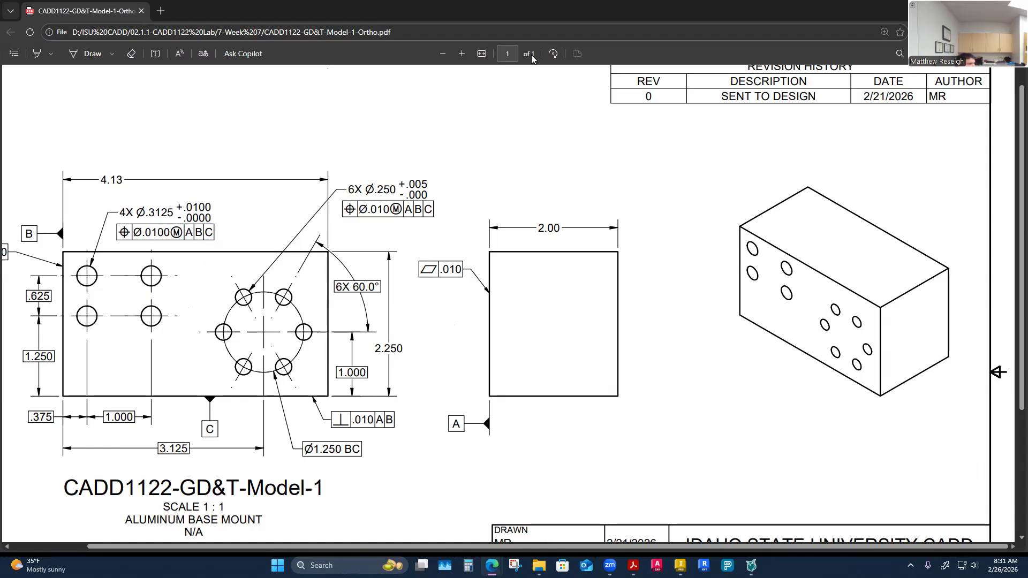
Rotate the drawing page through a full turn, review the bolt circle dimensions, and return to the Inventor sketch.
click(553, 53)
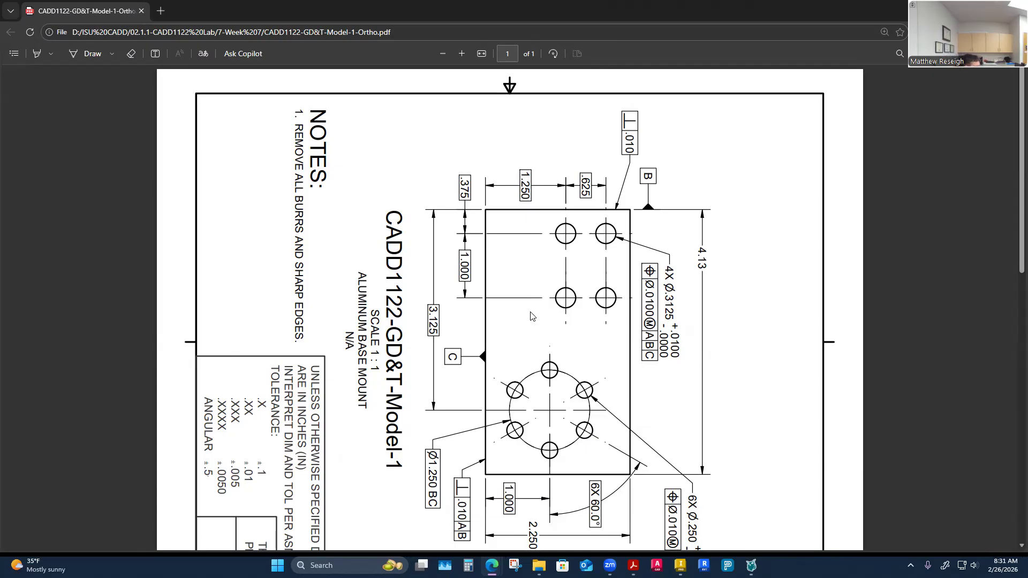
click(557, 49)
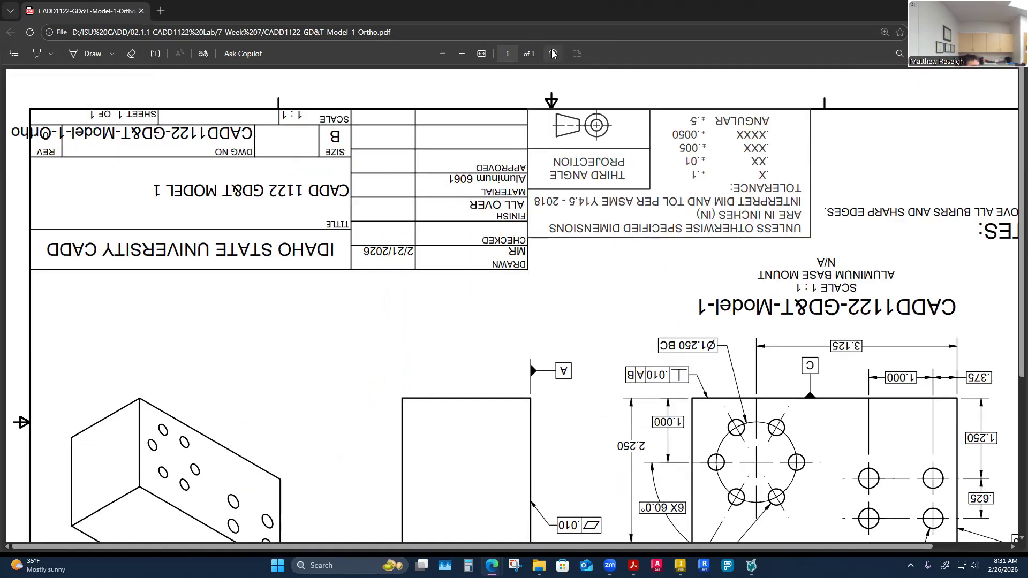
click(551, 50)
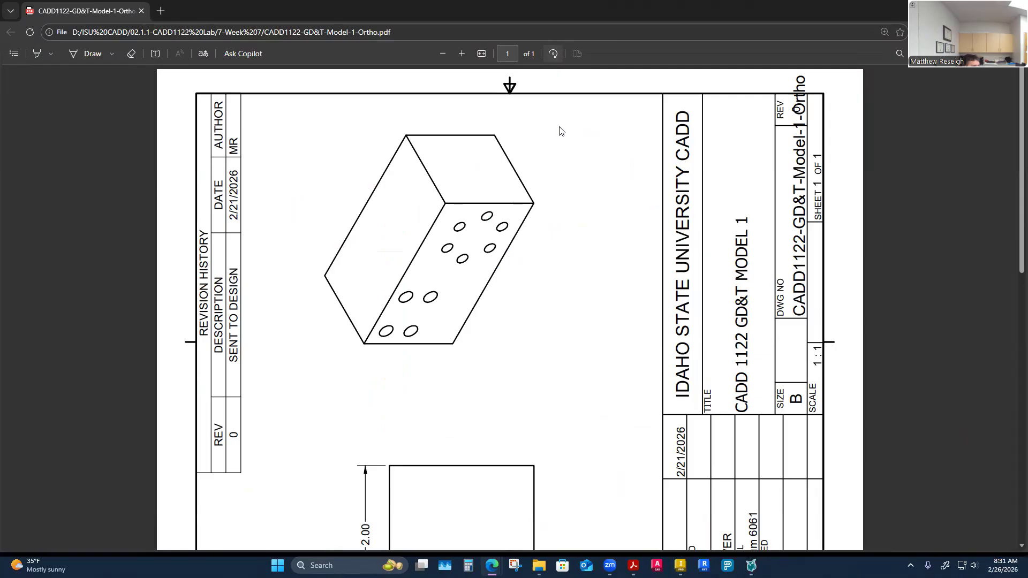
click(553, 55)
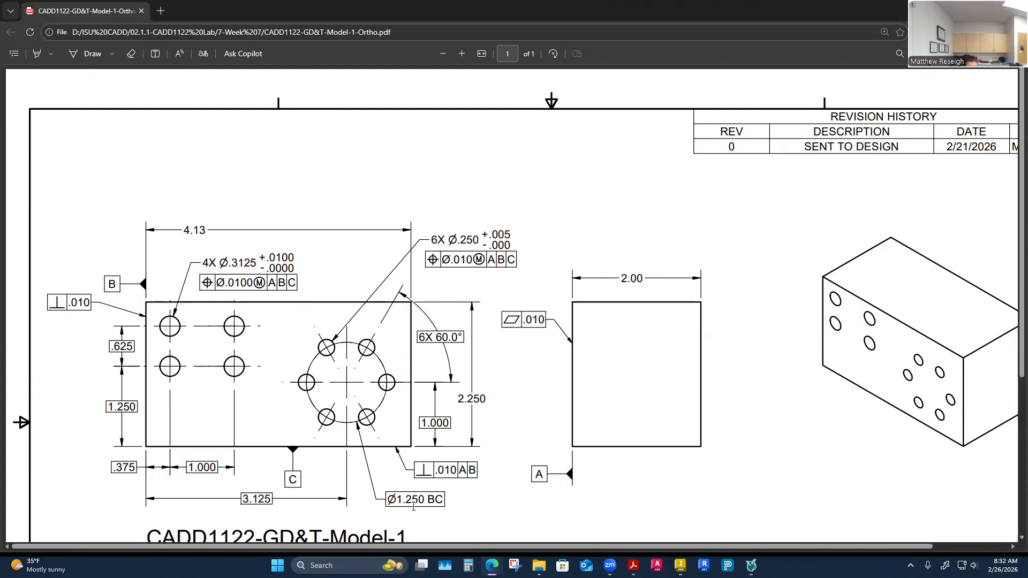
mouse_move(680, 566)
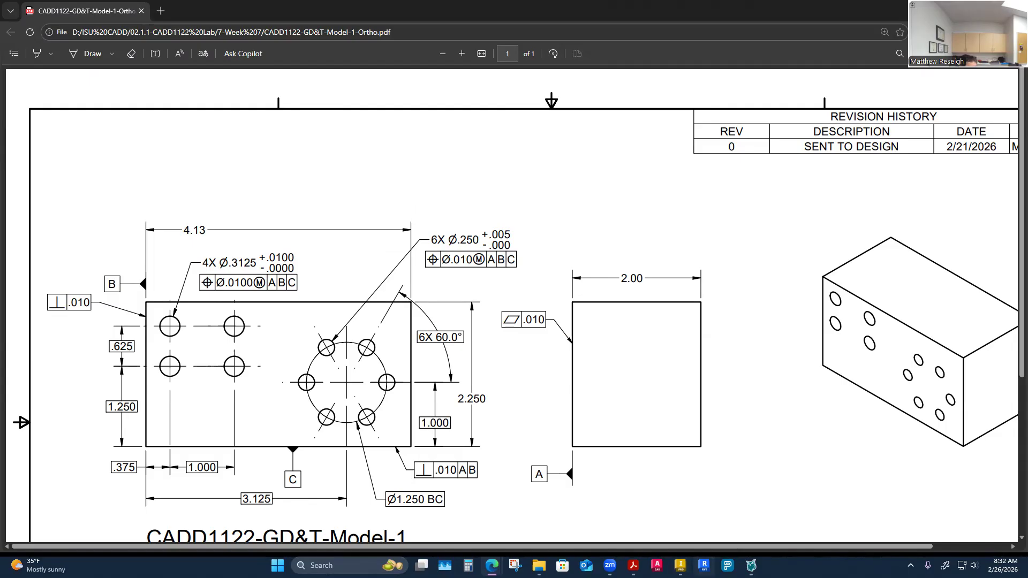
click(679, 566)
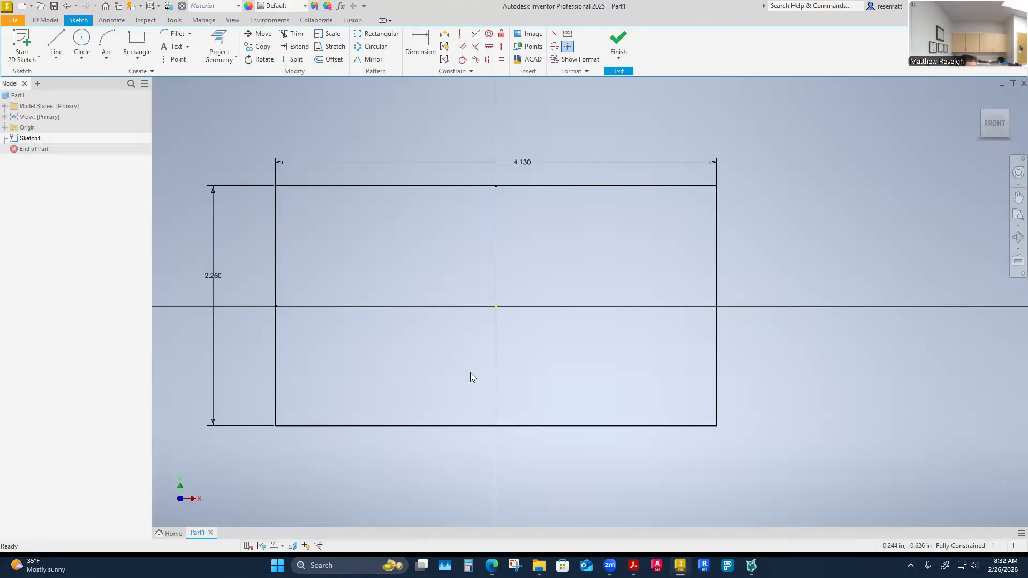
Draw a 1.25 in diameter circle in the right half of the rectangle for the bolt circle.
click(81, 43)
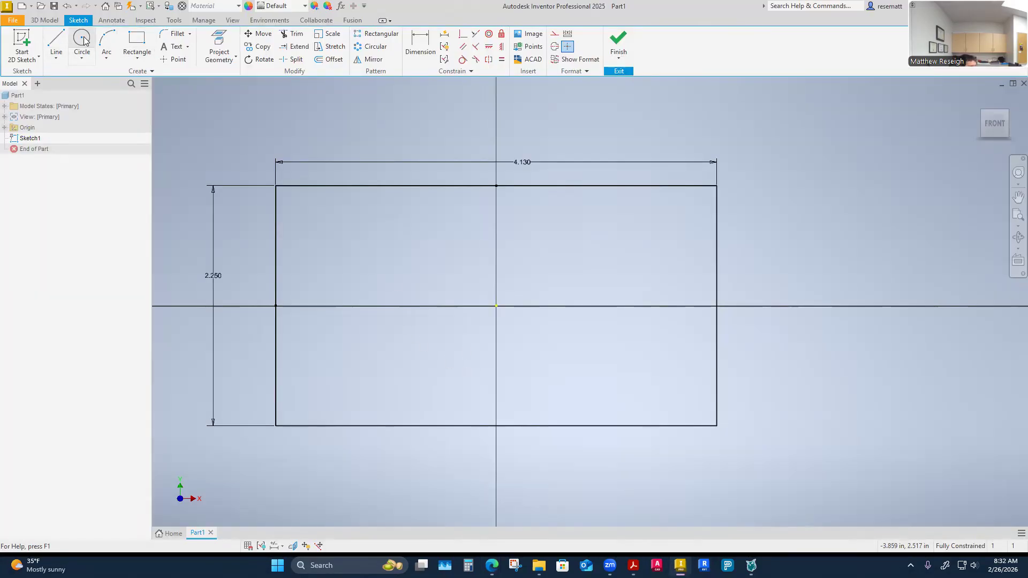
click(602, 329)
text(1.25)
key(Return)
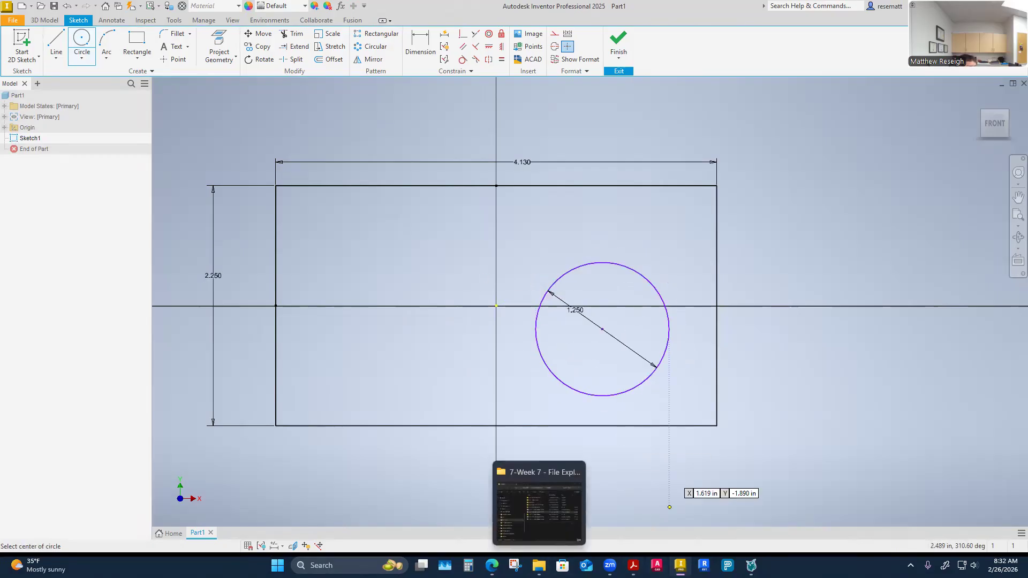
Check the bolt circle's location dimensions on the drawing in Edge and return to Inventor.
mouse_move(680, 566)
mouse_move(538, 565)
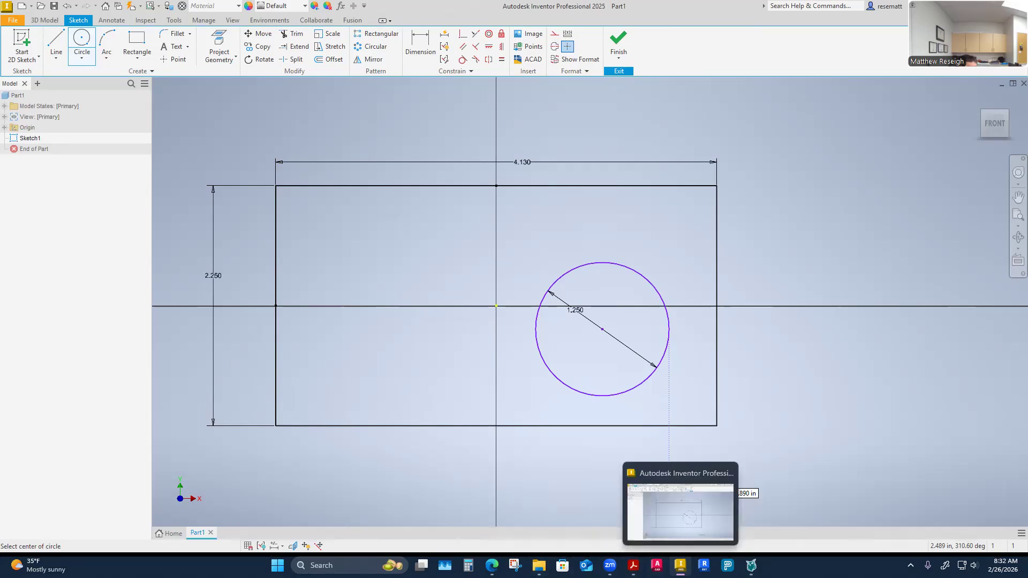
mouse_move(491, 565)
click(490, 509)
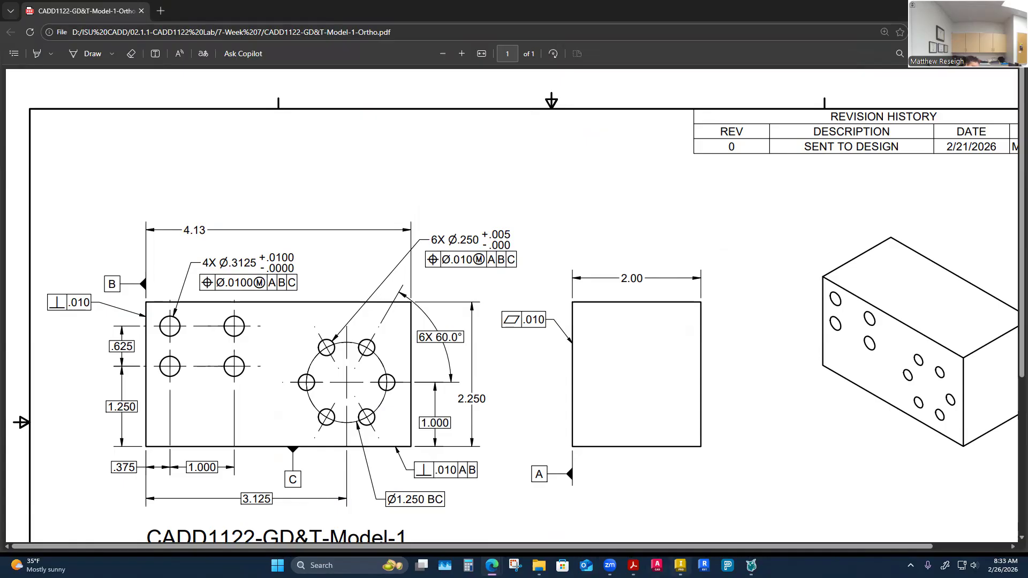
click(680, 565)
Dimension the circle's center horizontally from the rectangle's left edge and set the distance to 3.125 in.
click(409, 47)
click(277, 358)
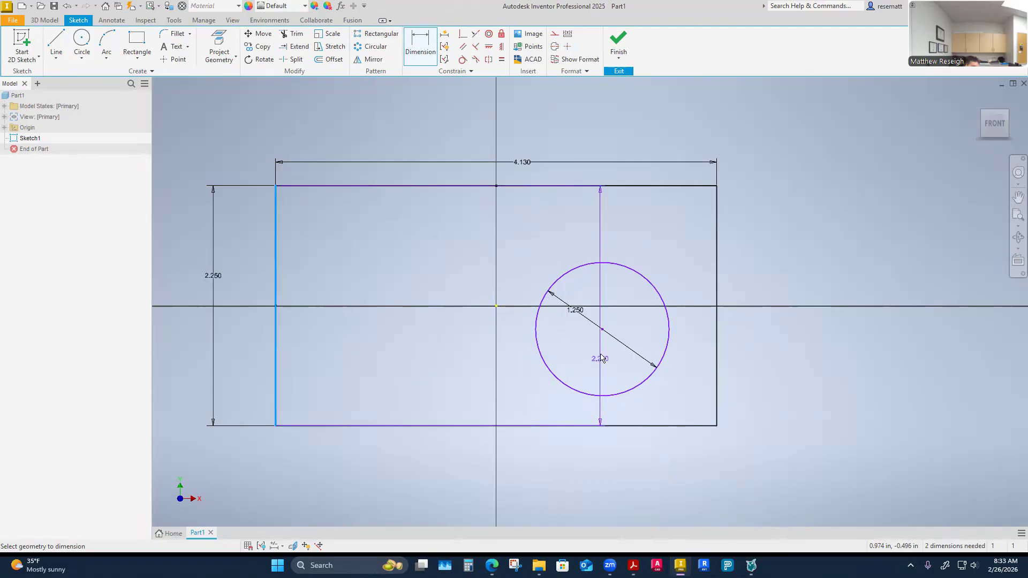
click(602, 329)
click(425, 463)
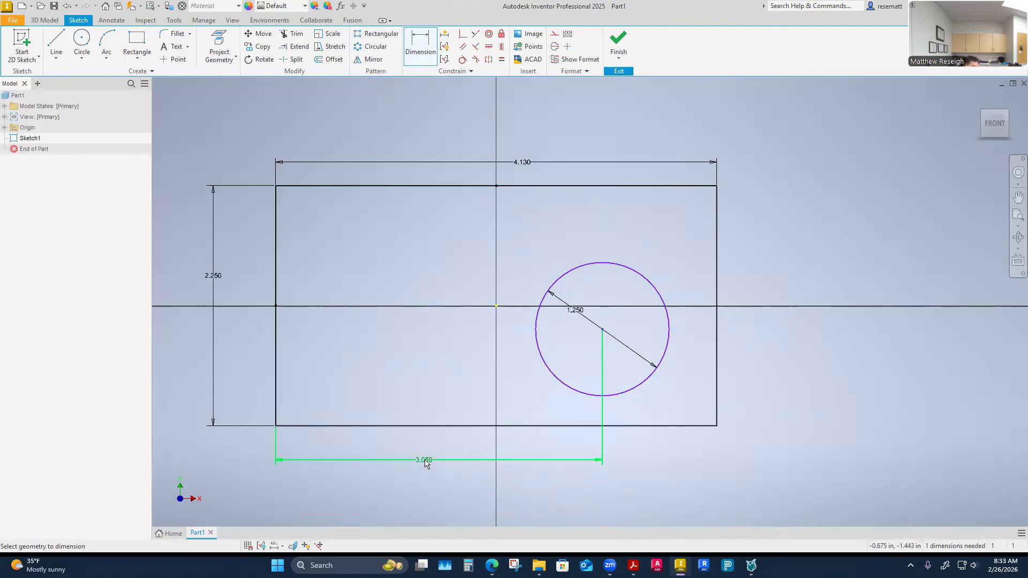
click(424, 462)
text(3.125)
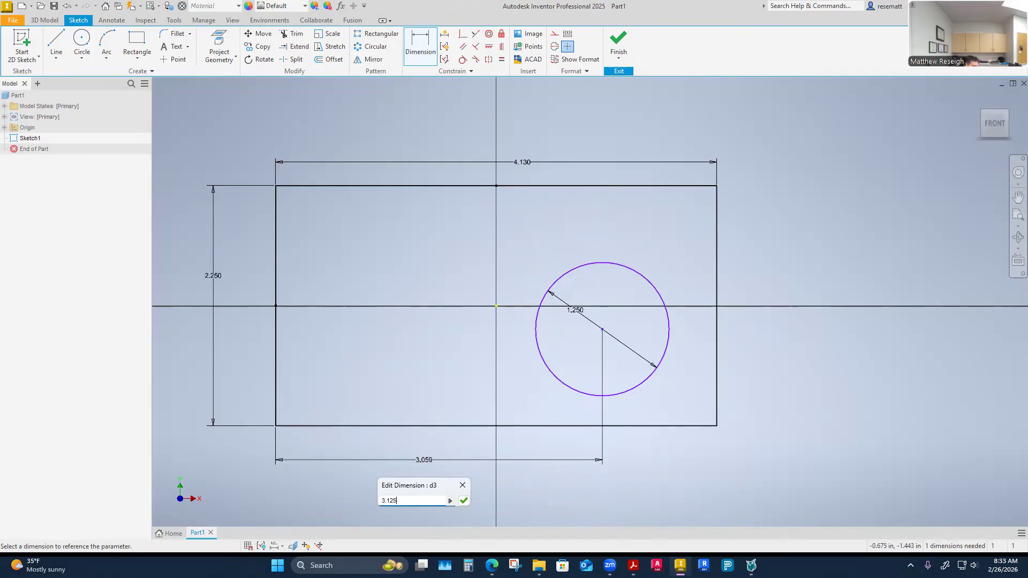
key(Return)
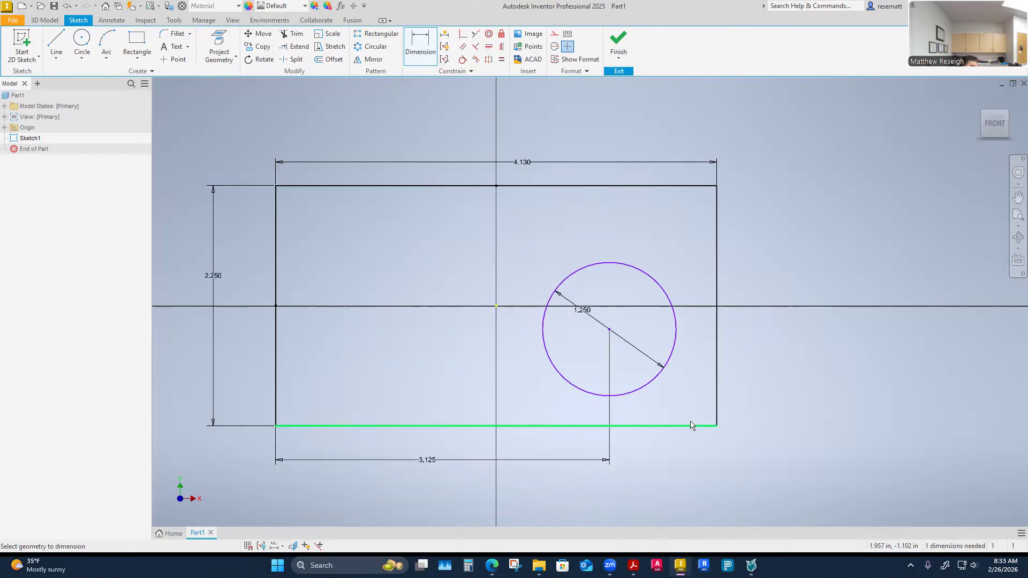
Dimension the bolt circle's center 1 in above the rectangle's bottom edge and convert the circle to construction geometry.
click(673, 426)
click(609, 329)
click(768, 379)
text(1)
key(Return)
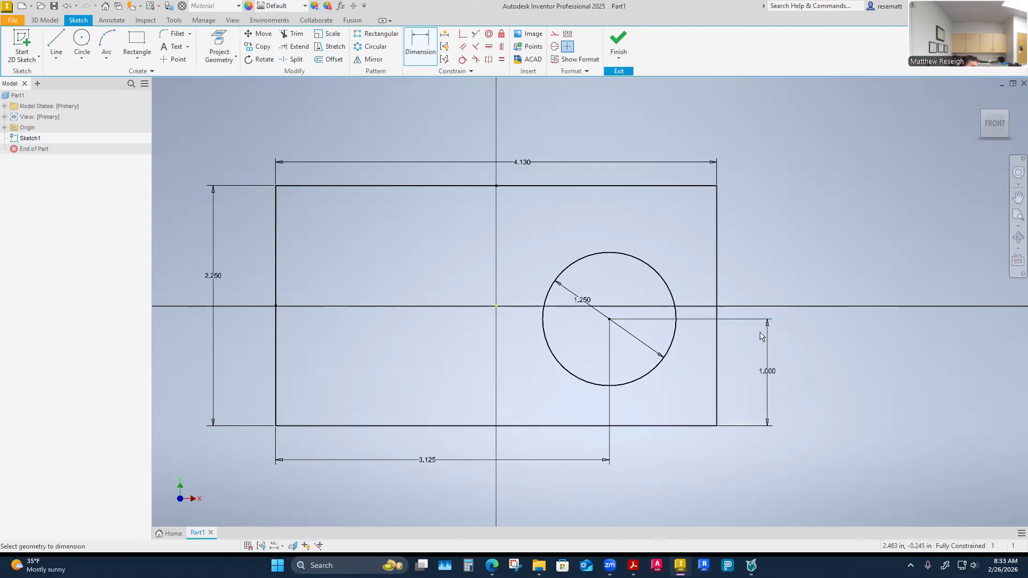
key(Escape)
click(634, 265)
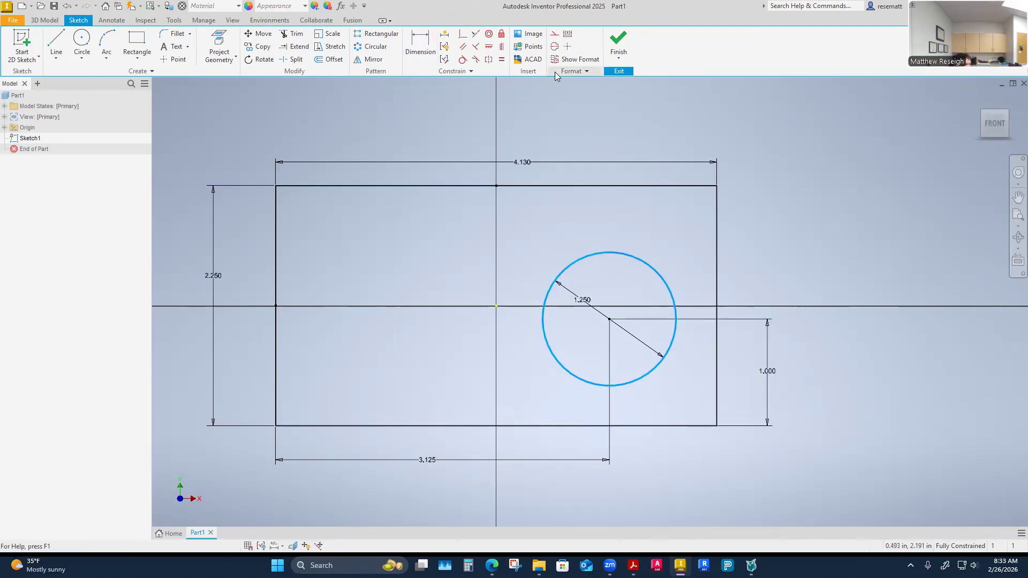
click(554, 33)
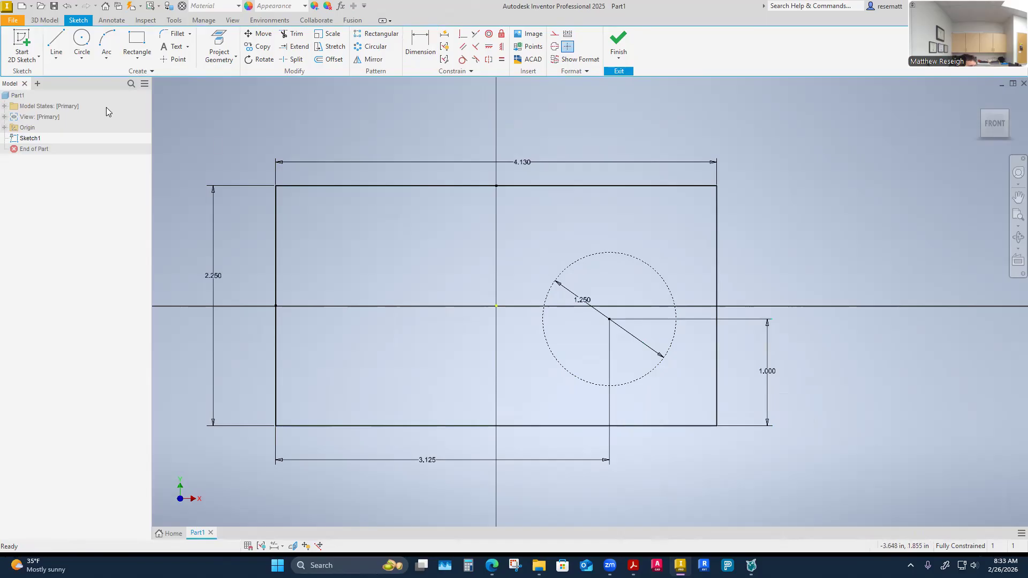
Draw a small circle about 0.4 in in diameter, centered on the upper right of the construction bolt circle.
click(82, 44)
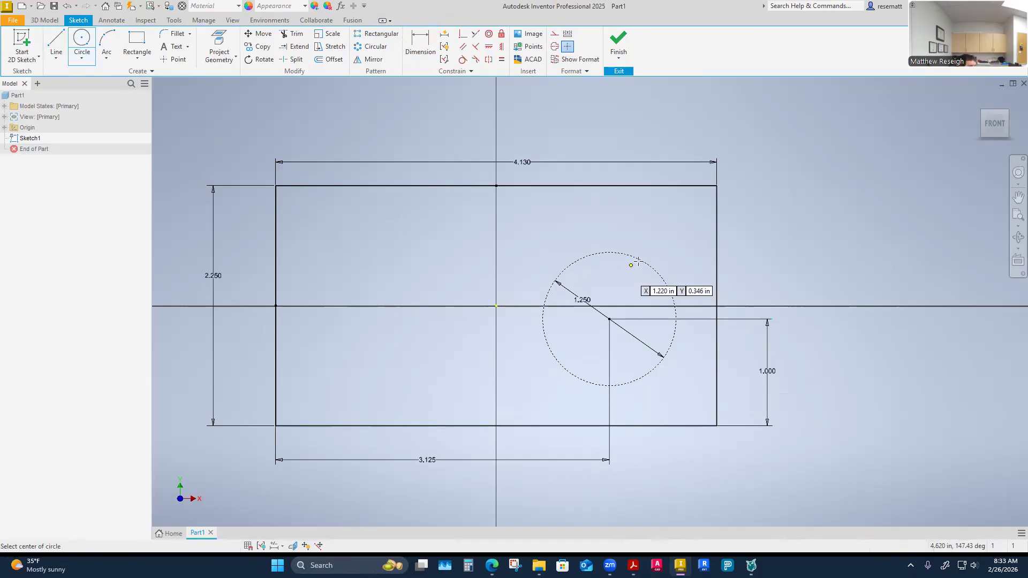
click(663, 281)
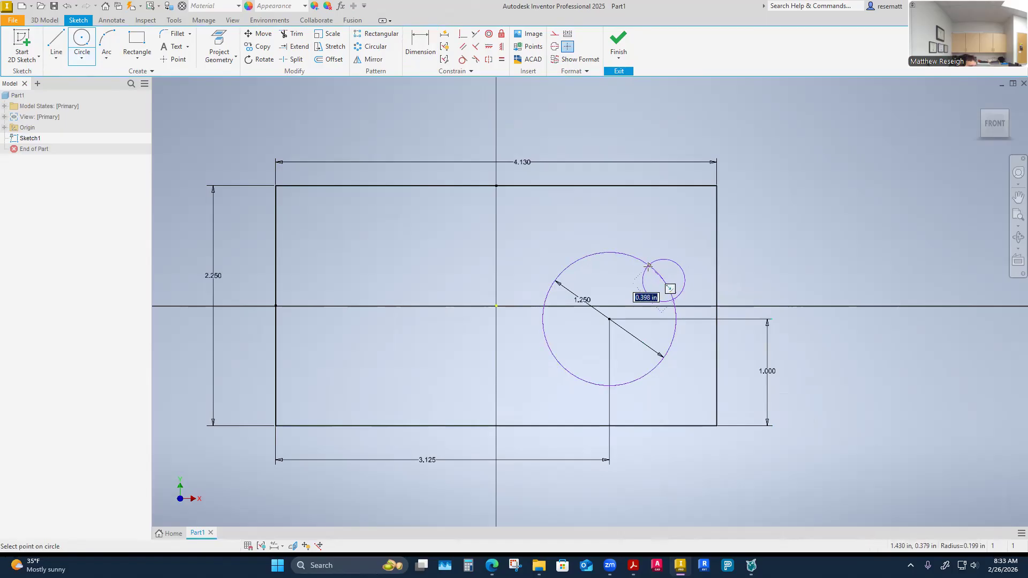
click(648, 265)
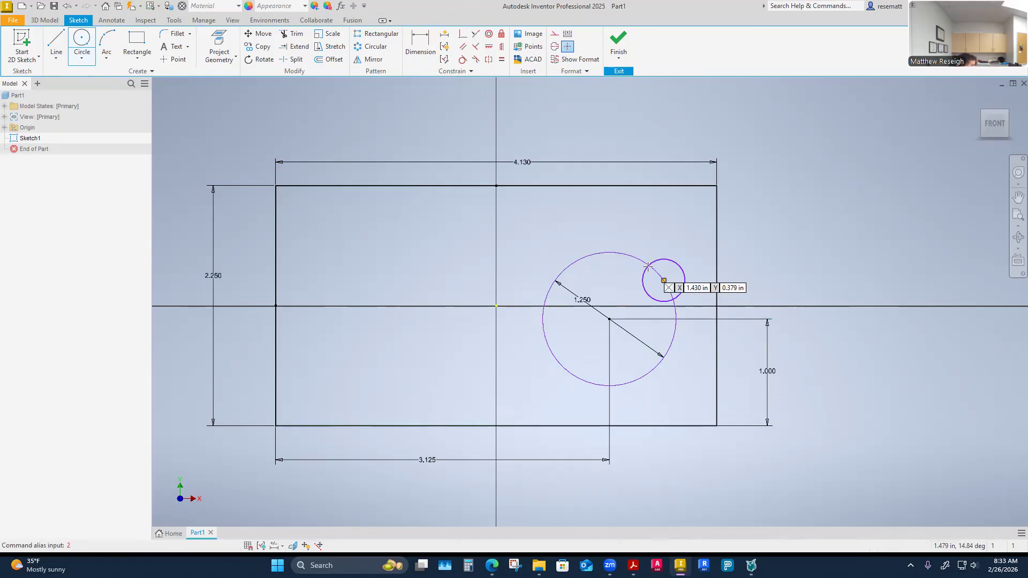
key(Escape)
Dimension the small circle's diameter and set it to 0.25 in.
key(d)
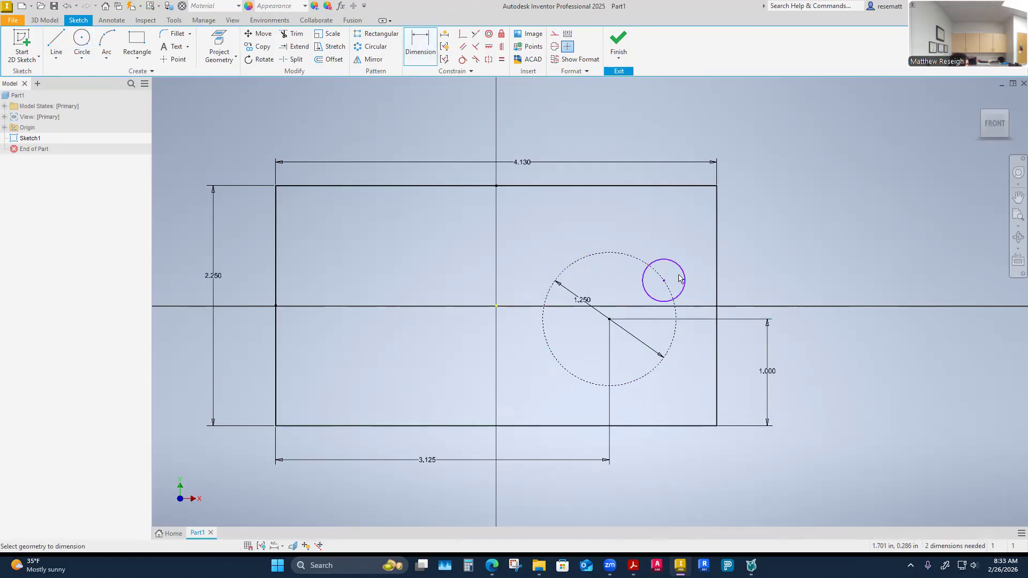
click(681, 268)
click(678, 237)
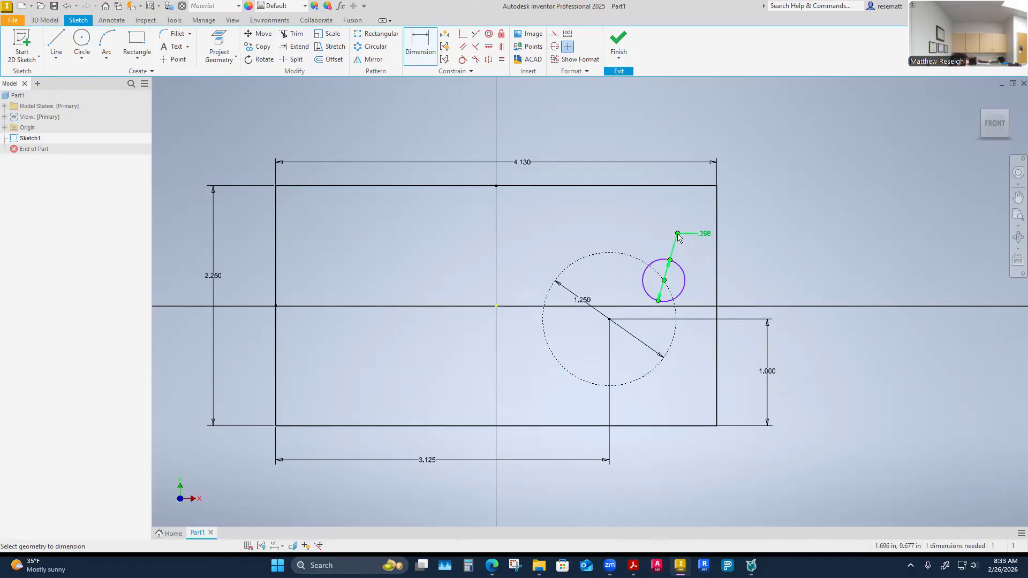
click(704, 238)
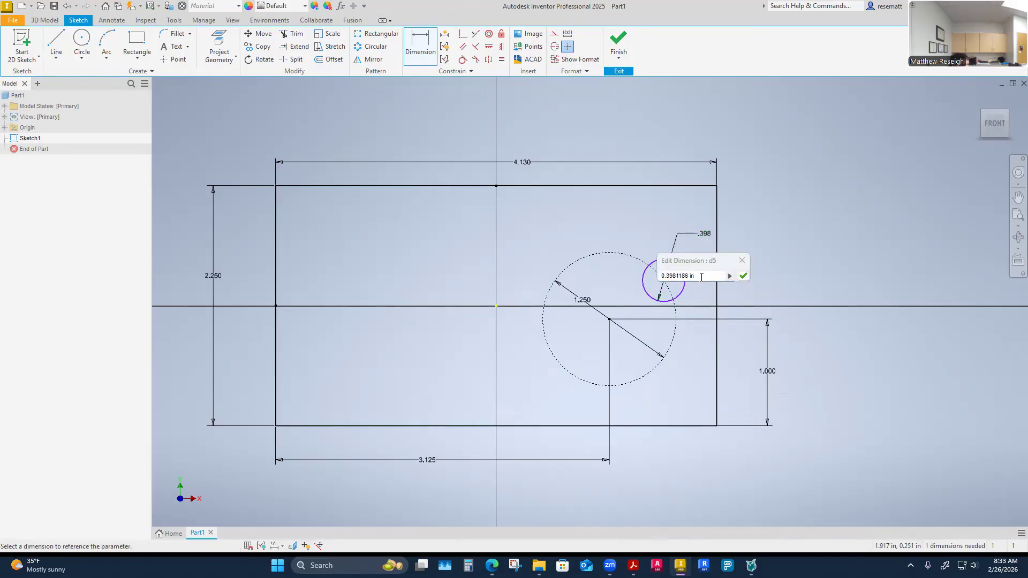
text(.25)
key(Return)
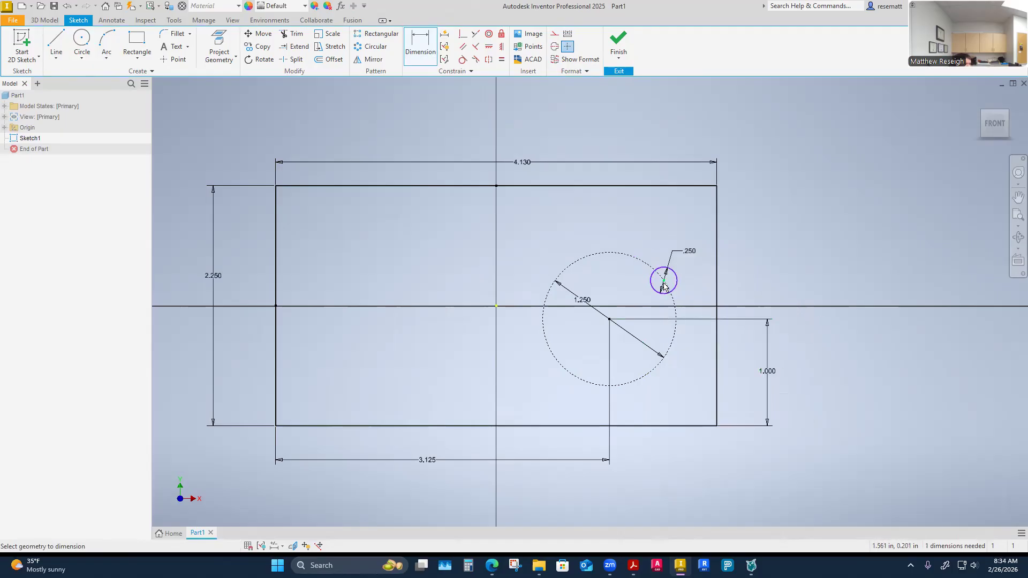
Try to dimension the small circle's center vertically from the bolt circle's center, and delete that dimension.
click(664, 281)
click(665, 284)
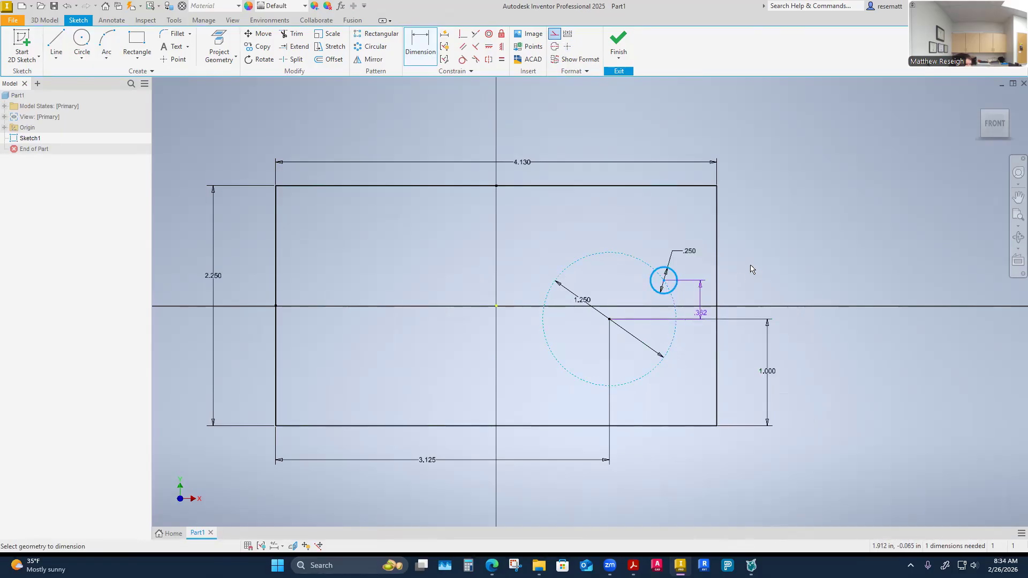
click(759, 263)
key(Escape)
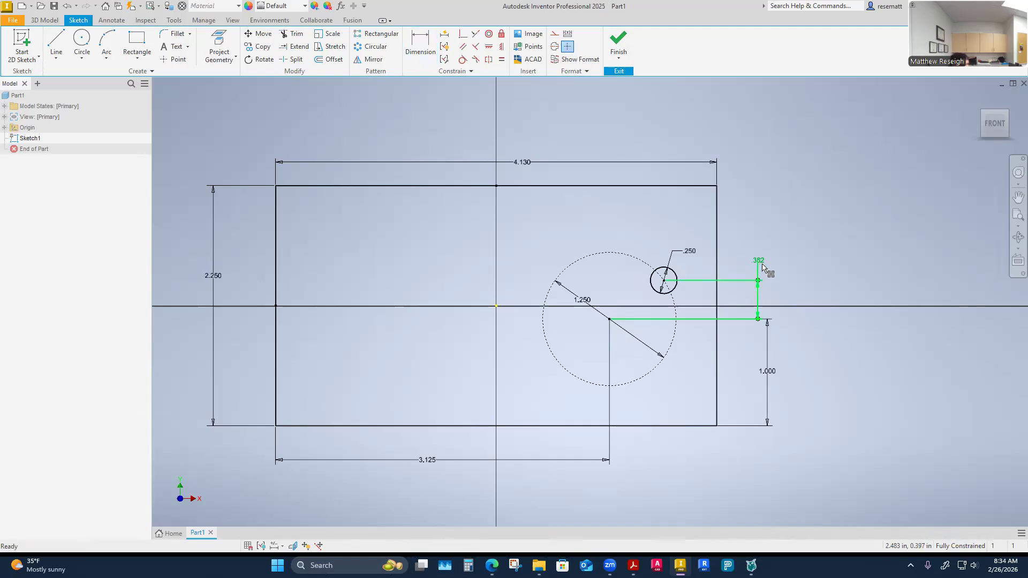
key(Delete)
Move the small circle along the bolt circle, leaving it on the upper right of the arc.
drag(664, 284, 675, 310)
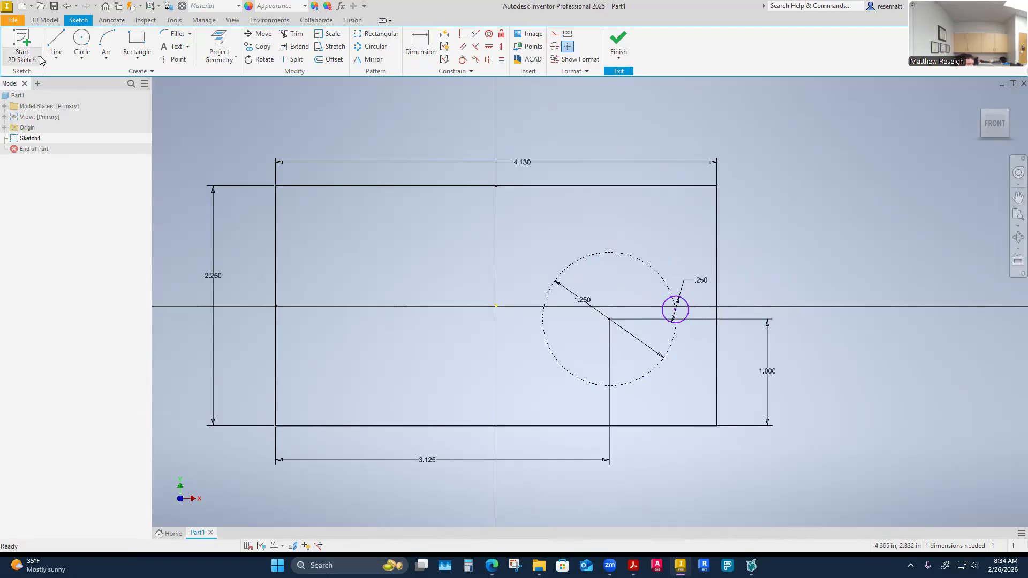
click(57, 47)
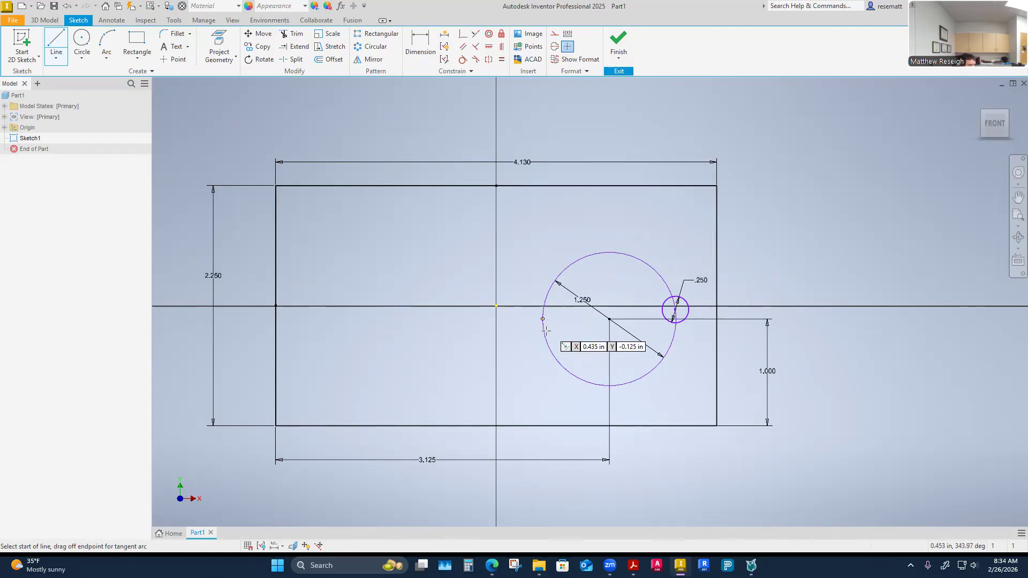
key(Escape)
drag(689, 308, 654, 258)
scroll(621, 347, down, 5)
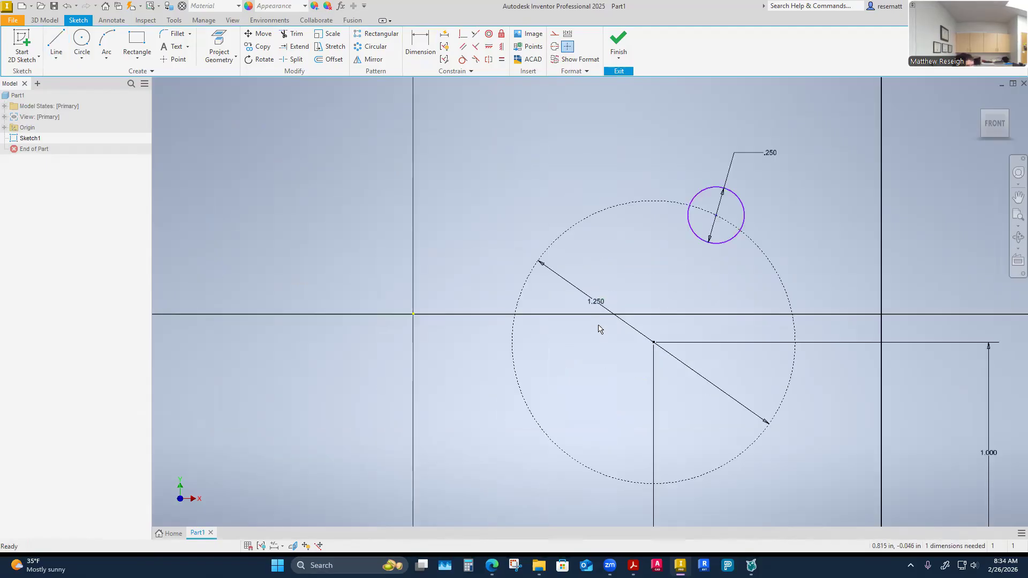
Draw a horizontal line across the full width of the bolt circle at the height of its center.
click(57, 42)
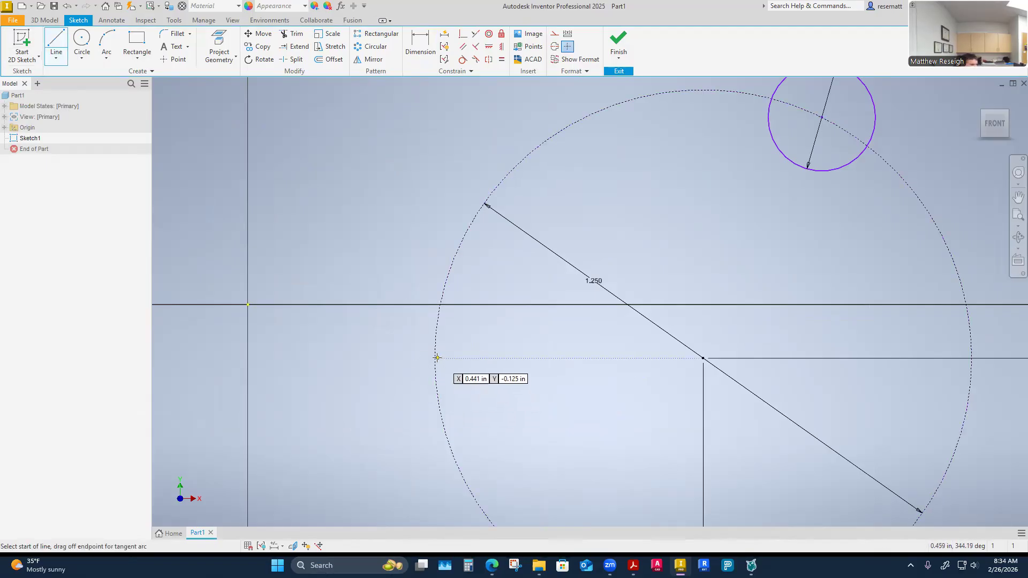
scroll(434, 357, up, 3)
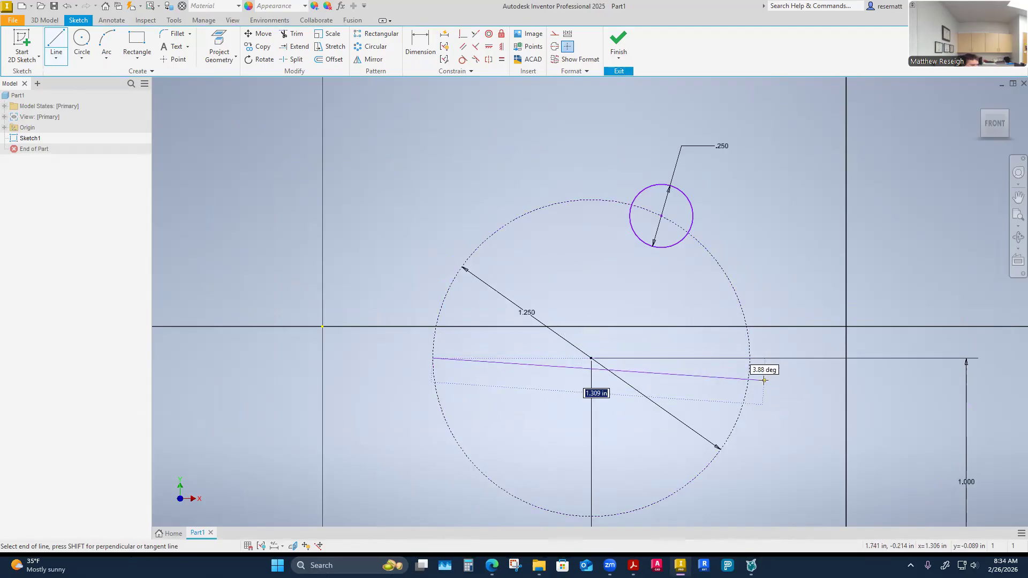
click(750, 358)
right_click(749, 357)
click(787, 360)
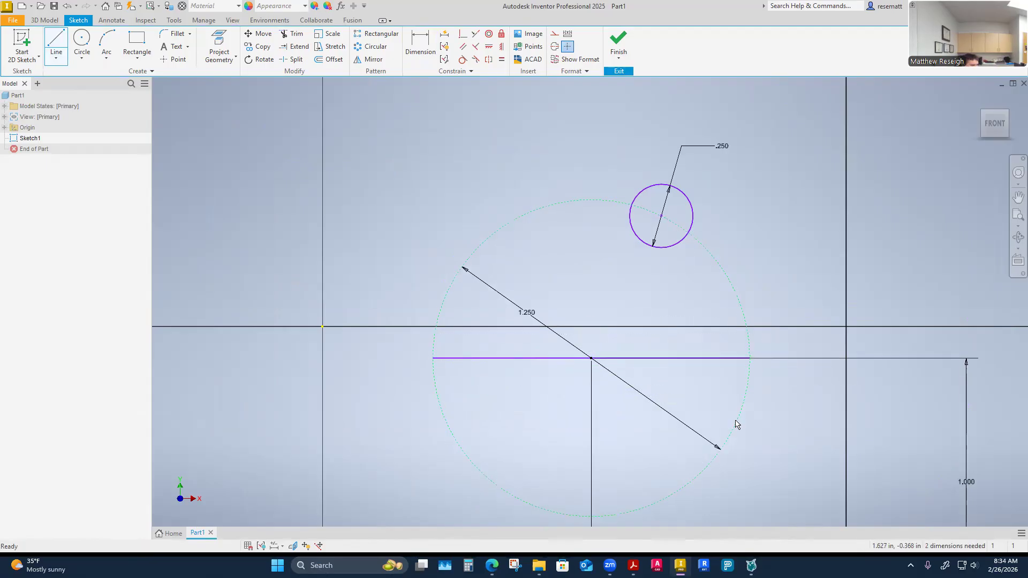
Move the horizontal line above the center and apply a Coincident constraint between its midpoint and the bolt circle's center.
drag(540, 359, 543, 293)
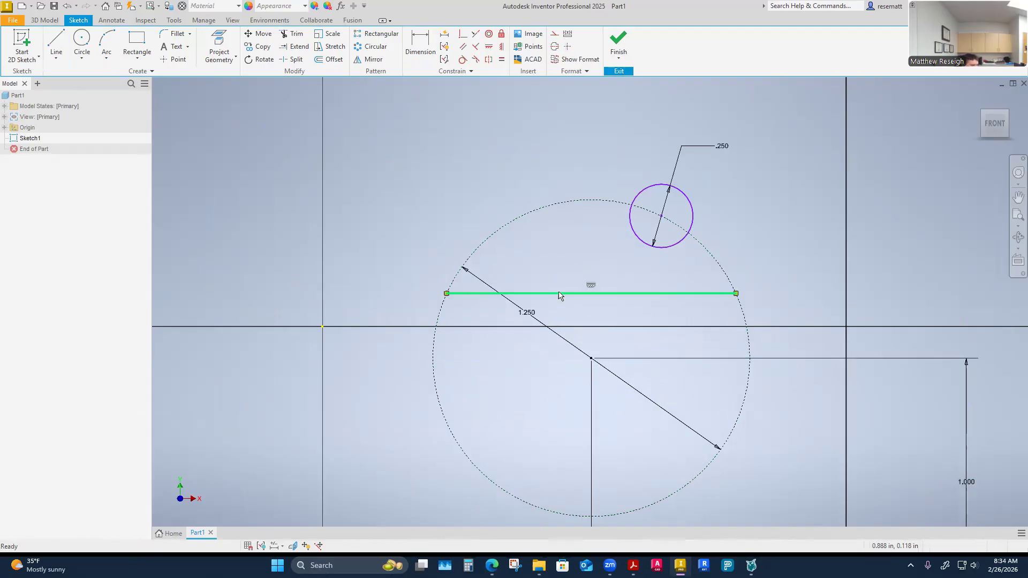
click(461, 36)
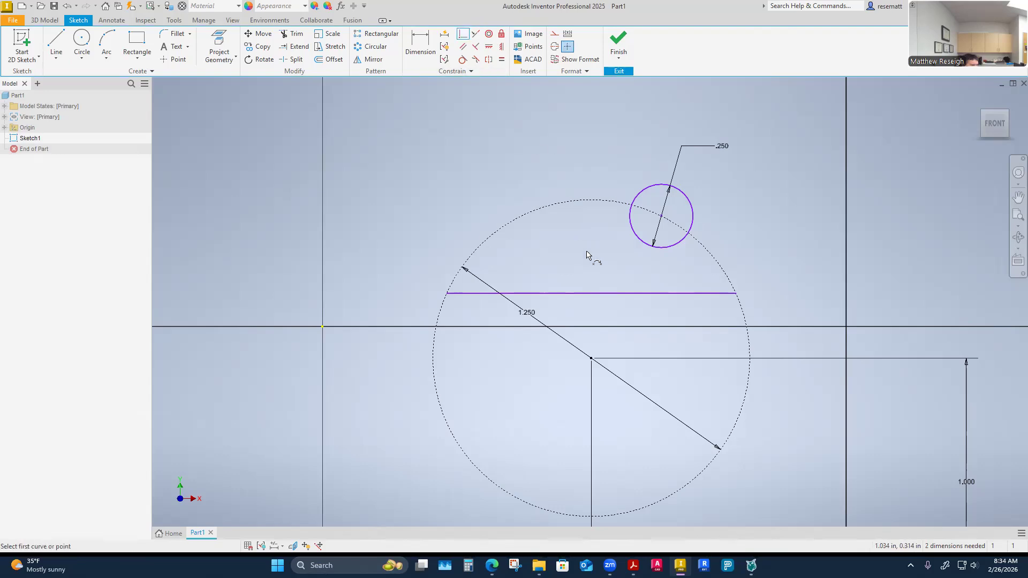
click(591, 294)
click(591, 358)
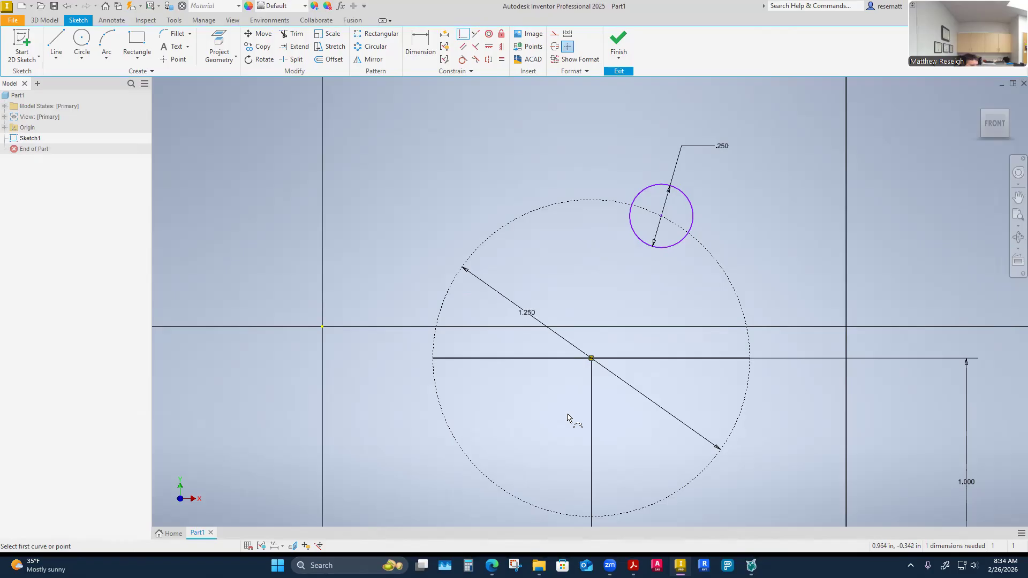
key(Escape)
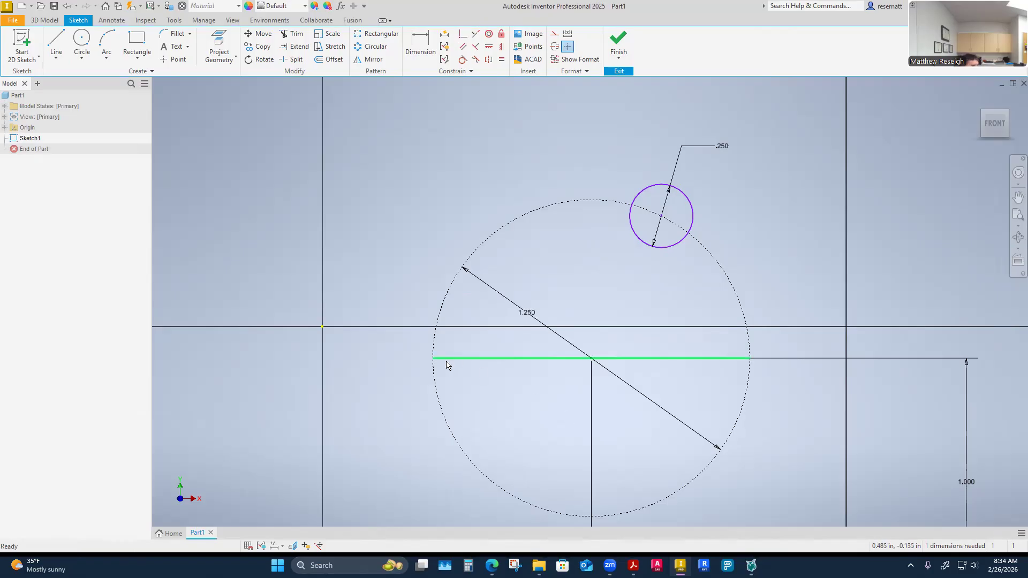
Convert the horizontal line across the bolt circle to a construction line.
click(547, 359)
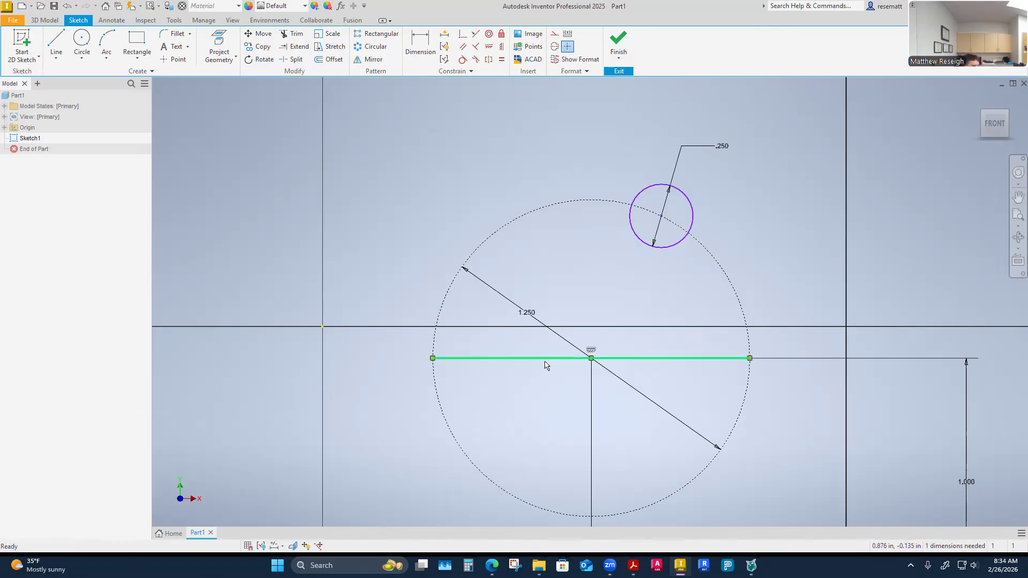
drag(550, 397, 509, 342)
click(567, 47)
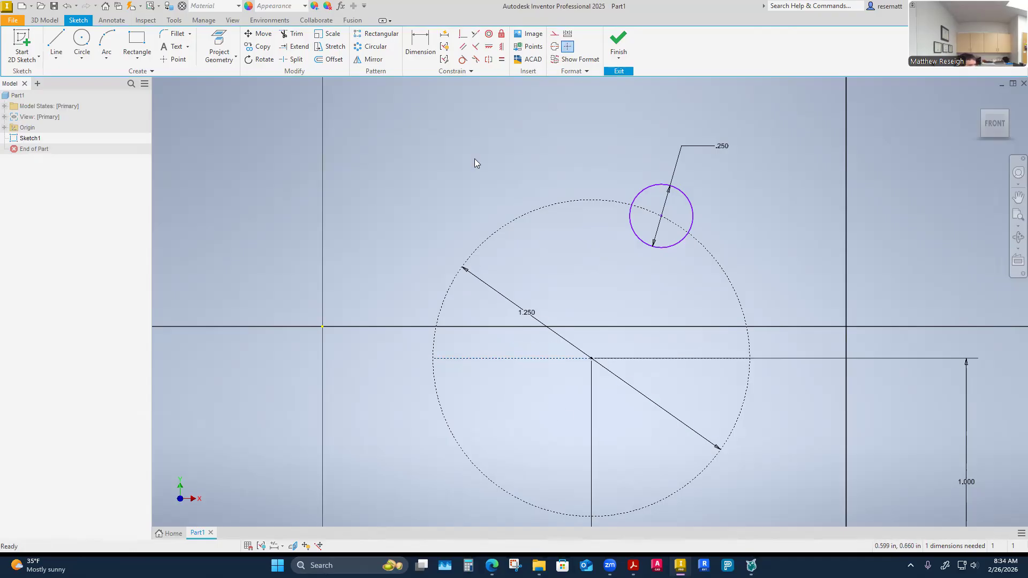
Constrain the 0.25 in circle's center coincident with the right endpoint of the construction line.
click(463, 37)
click(665, 222)
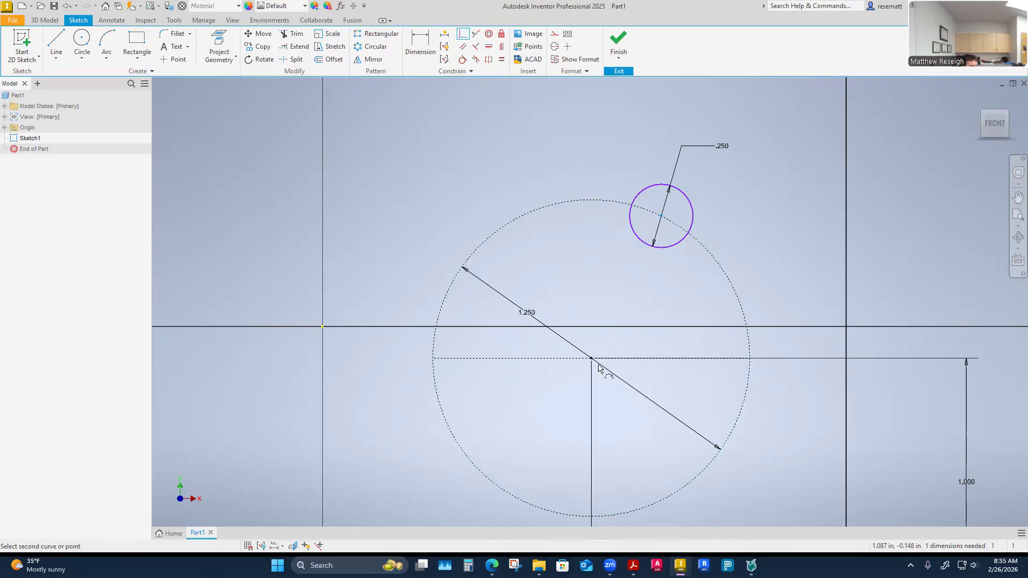
click(751, 358)
right_click(760, 188)
click(790, 188)
Delete the horizontal construction line and move the 0.25 in circle back to the bolt circle's upper right.
scroll(464, 320, down, 6)
scroll(435, 320, up, 3)
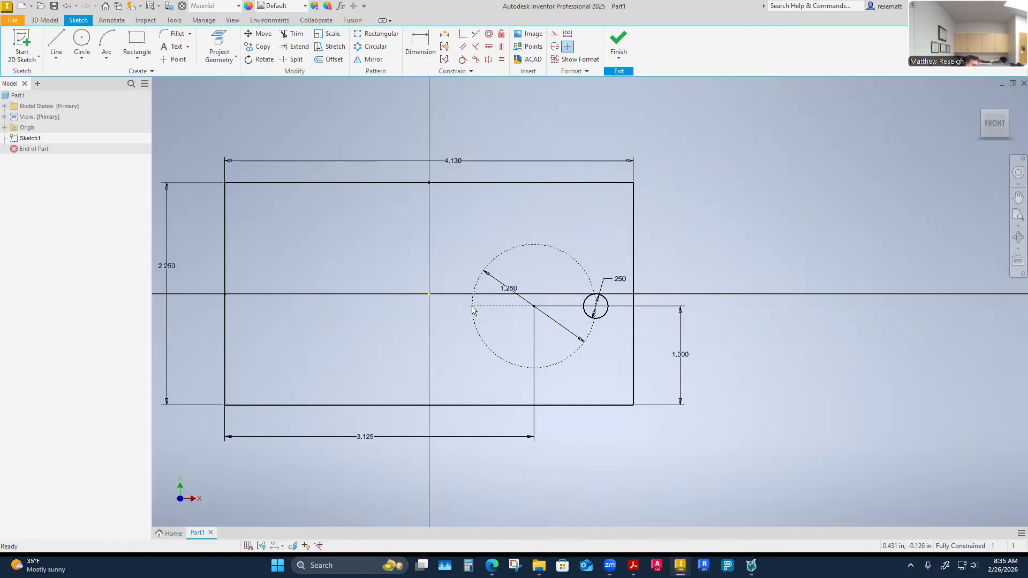
scroll(583, 316, up, 4)
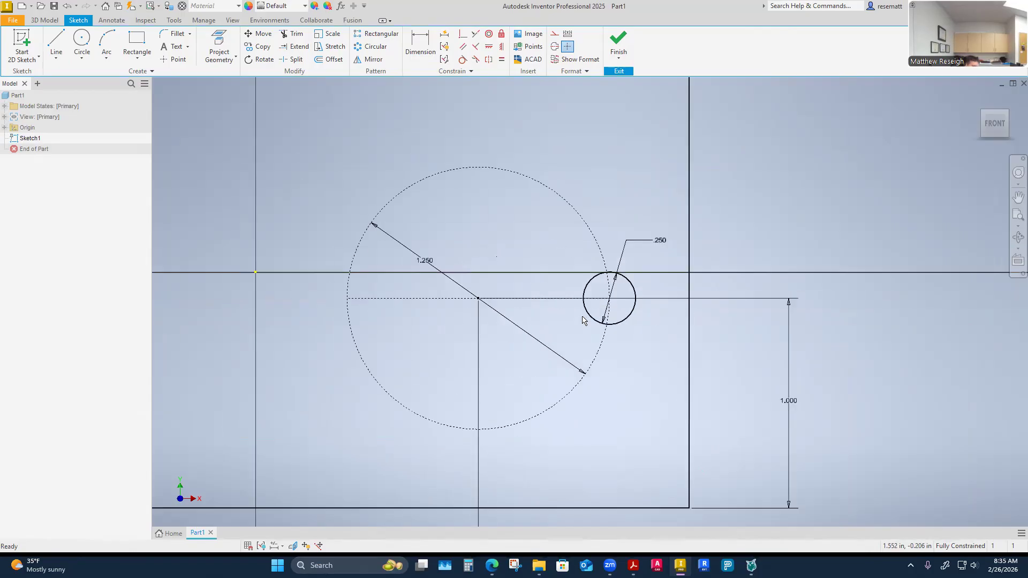
scroll(582, 320, down, 2)
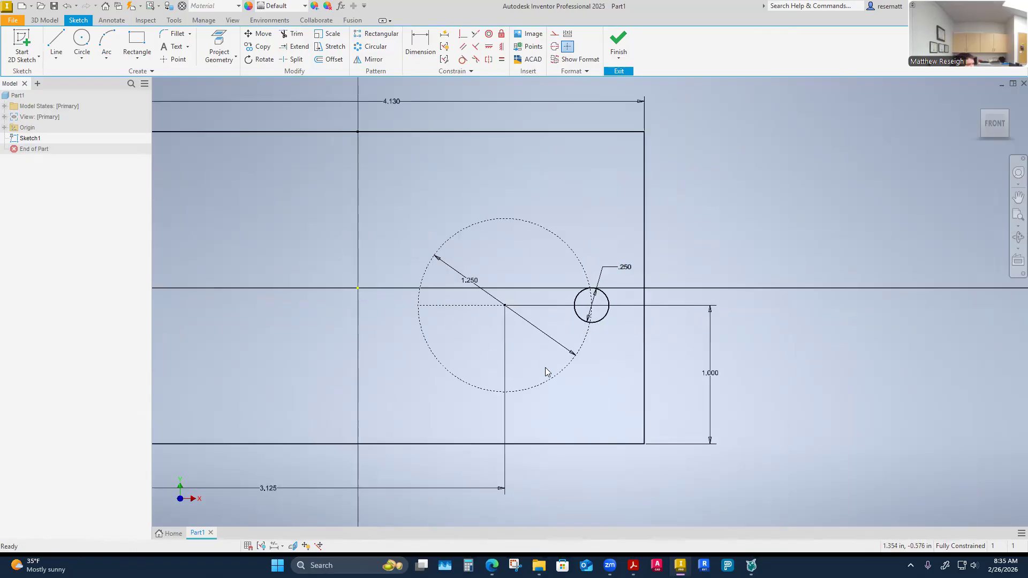
scroll(591, 337, up, 3)
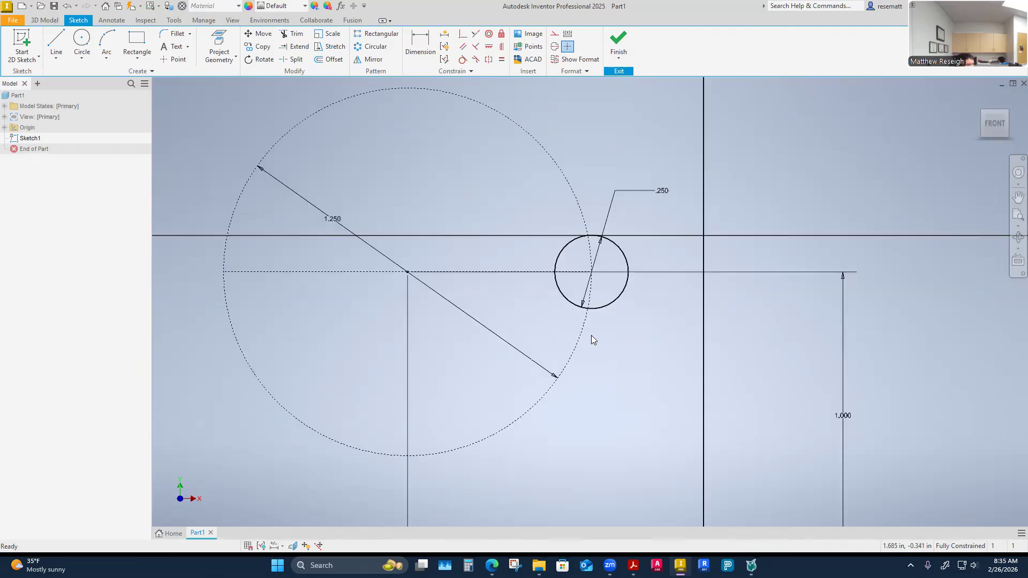
click(278, 272)
key(Delete)
drag(618, 301, 557, 165)
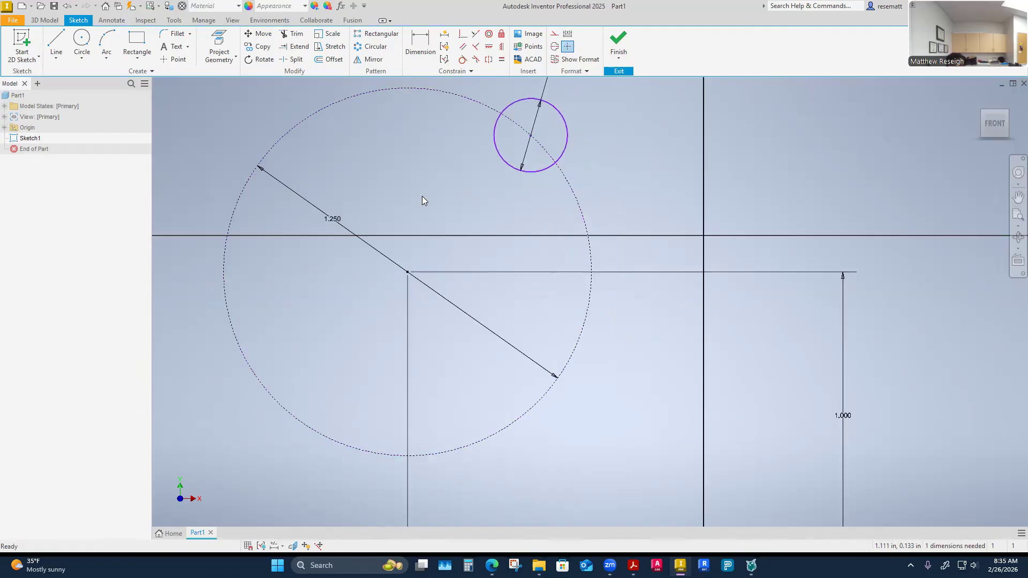
click(463, 34)
click(528, 137)
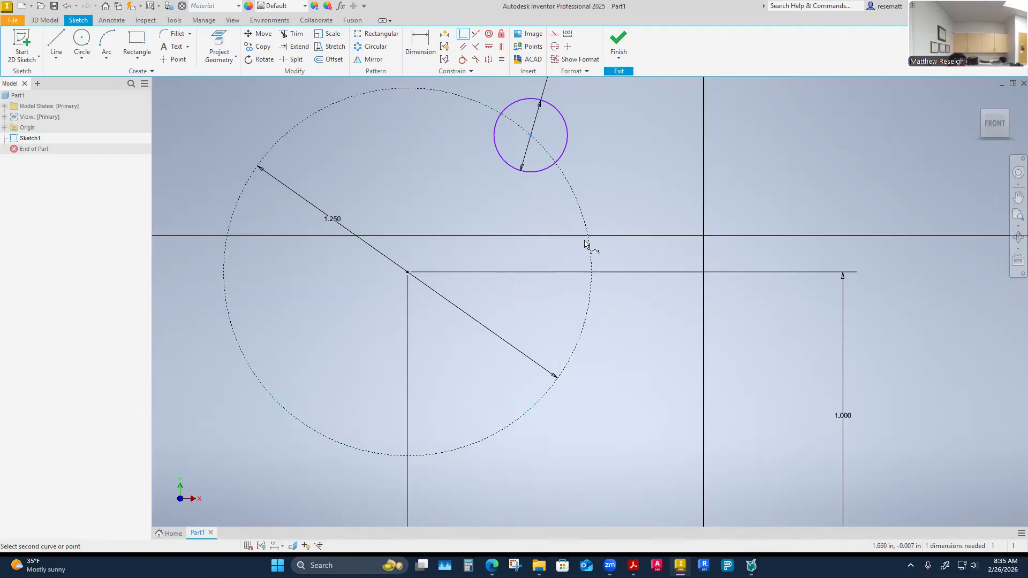
key(Escape)
Draw a new horizontal line from the bolt circle's left quadrant to its right quadrant.
click(63, 41)
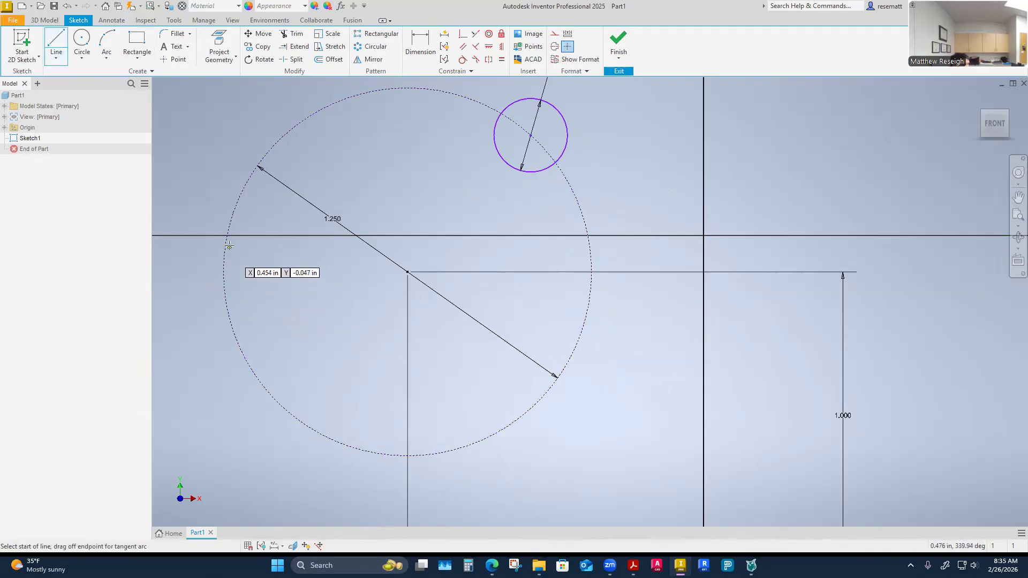
click(223, 272)
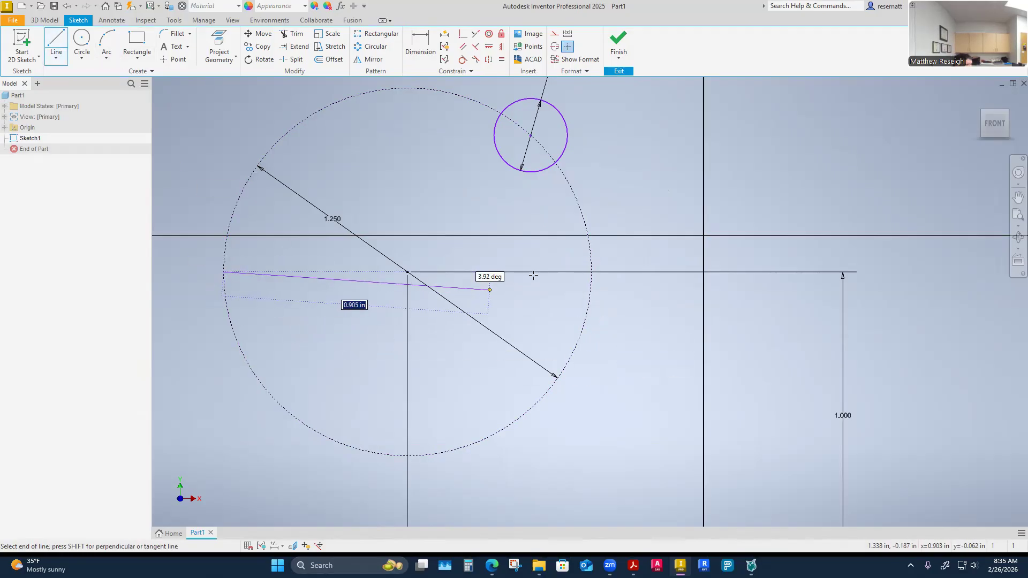
click(591, 272)
key(Escape)
Move the horizontal line below the bolt circle's center, and constrain it coincident with that center point.
mouse_move(361, 273)
mouse_down()
mouse_move(369, 233)
mouse_move(385, 384)
mouse_move(396, 356)
mouse_move(396, 194)
mouse_move(404, 378)
mouse_move(347, 349)
mouse_up()
click(382, 233)
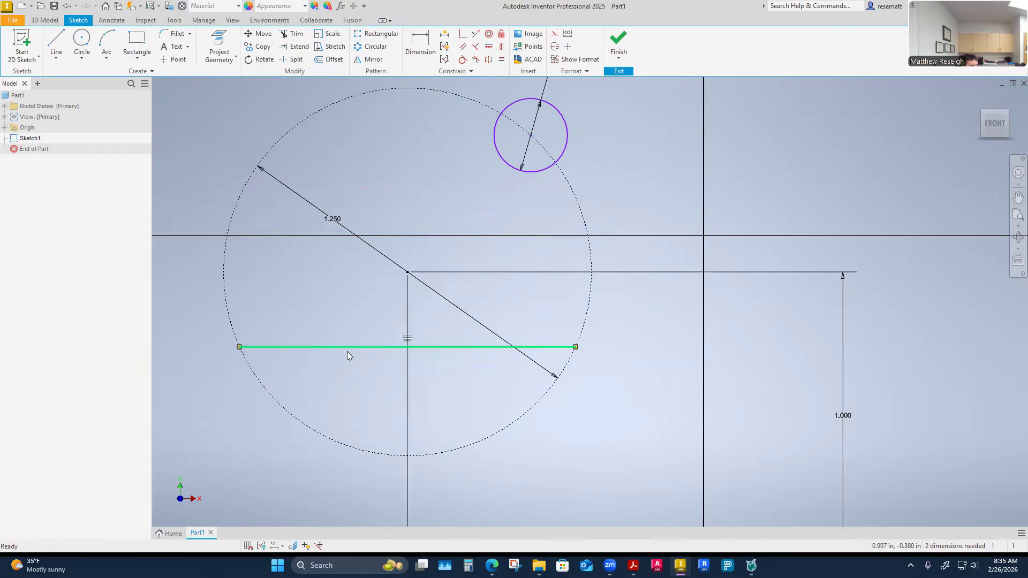
click(412, 346)
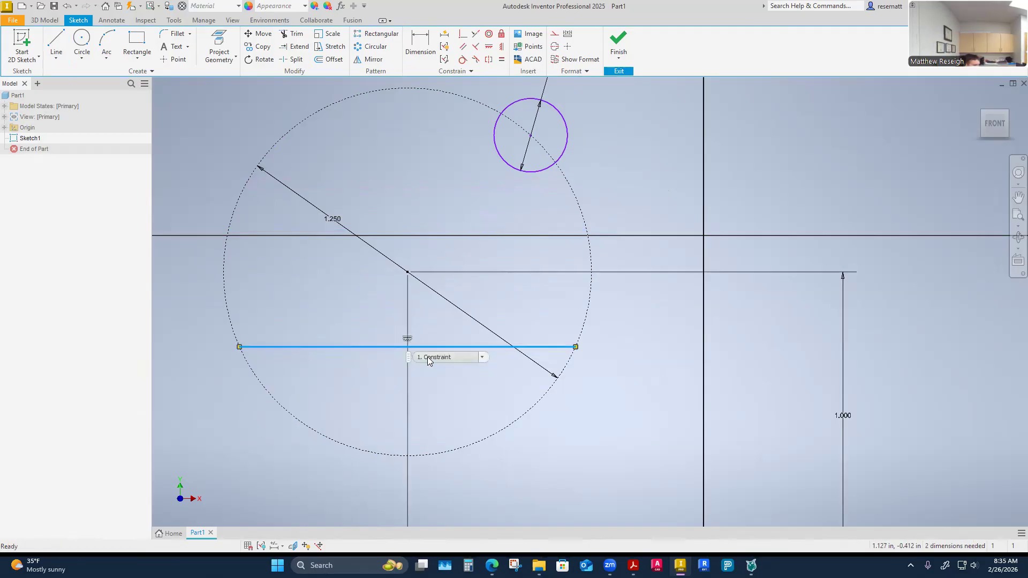
click(304, 280)
click(463, 35)
click(408, 273)
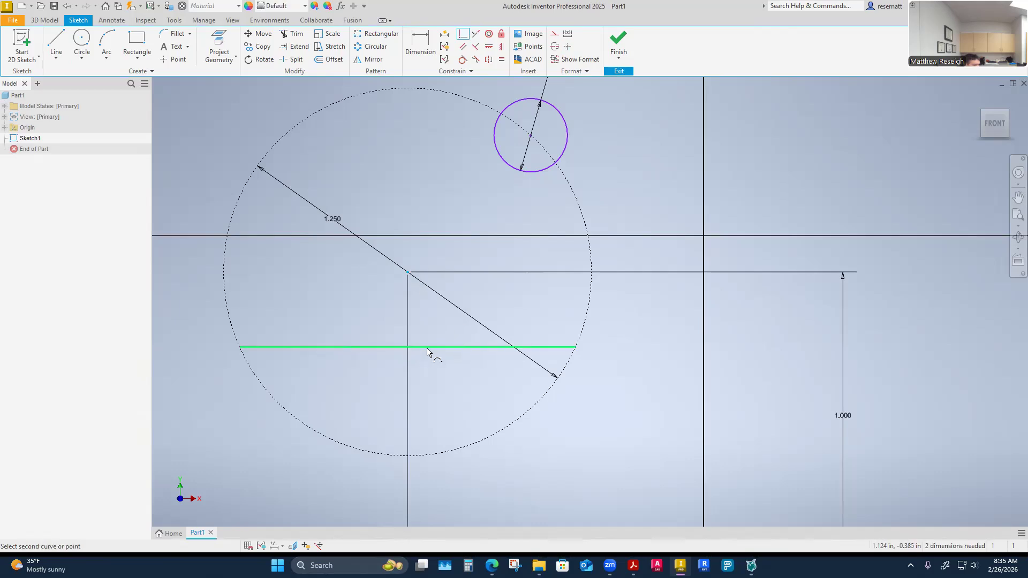
click(408, 347)
key(Escape)
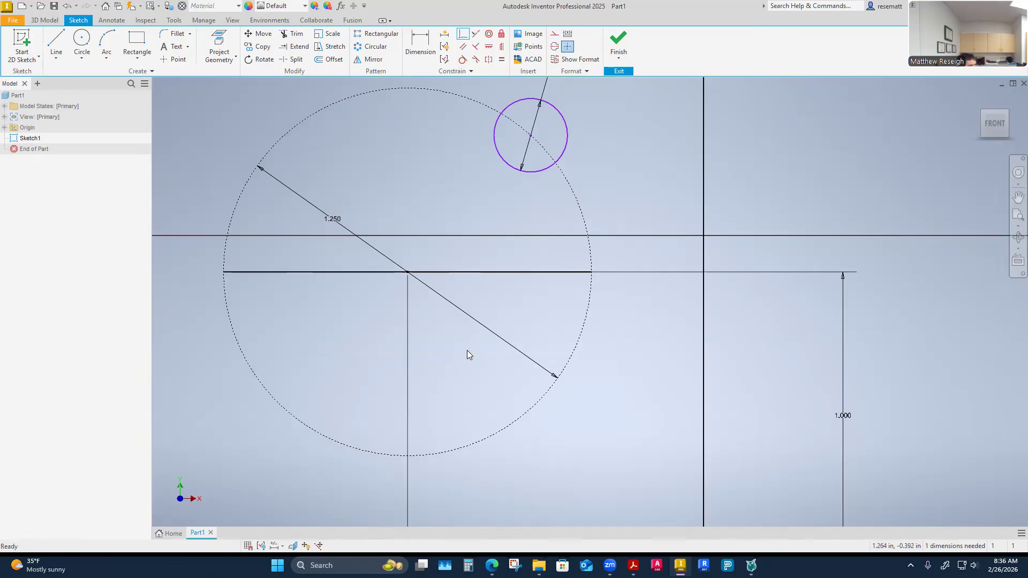
Convert the horizontal line to construction geometry and constrain the 0.25 in circle's center coincident with the line's right endpoint.
click(352, 272)
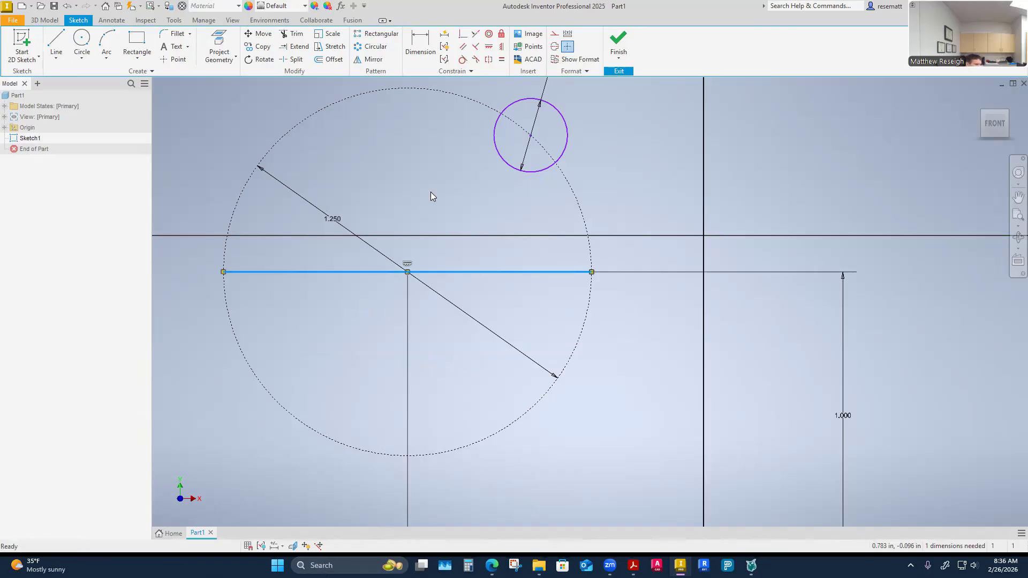
click(551, 35)
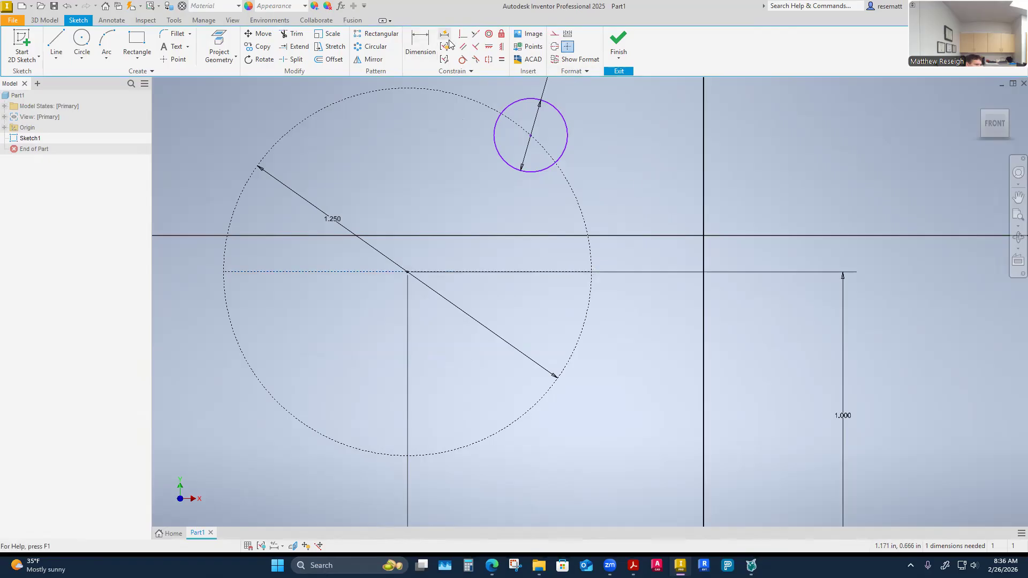
click(464, 35)
click(531, 139)
click(590, 274)
right_click(654, 163)
click(605, 172)
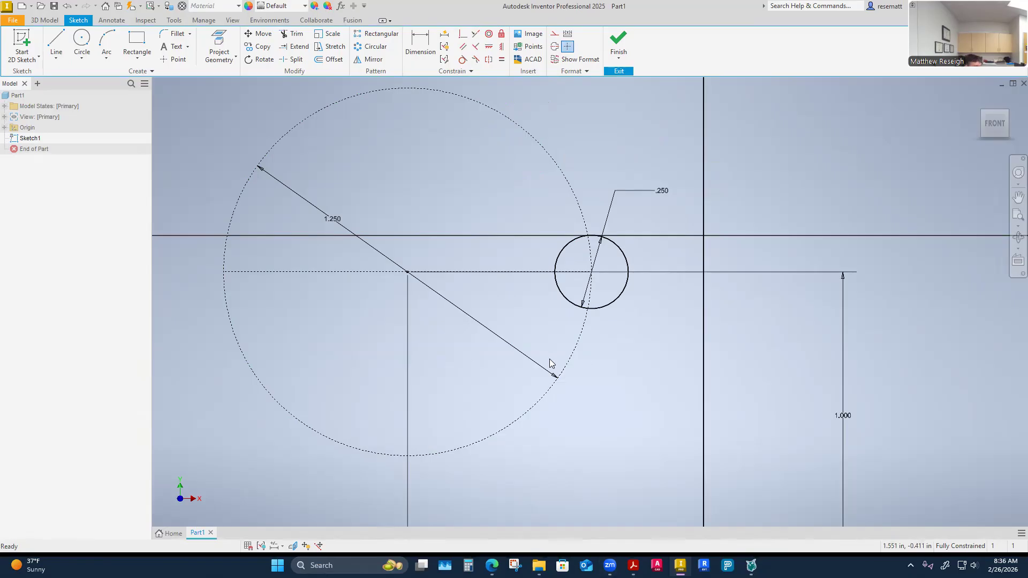
scroll(550, 359, down, 4)
scroll(549, 359, up, 2)
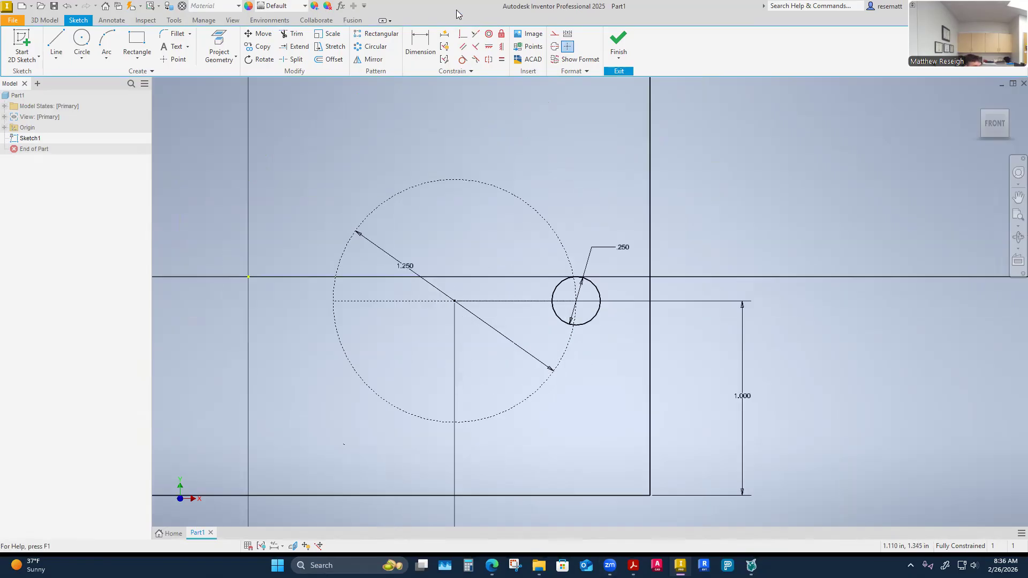
click(369, 50)
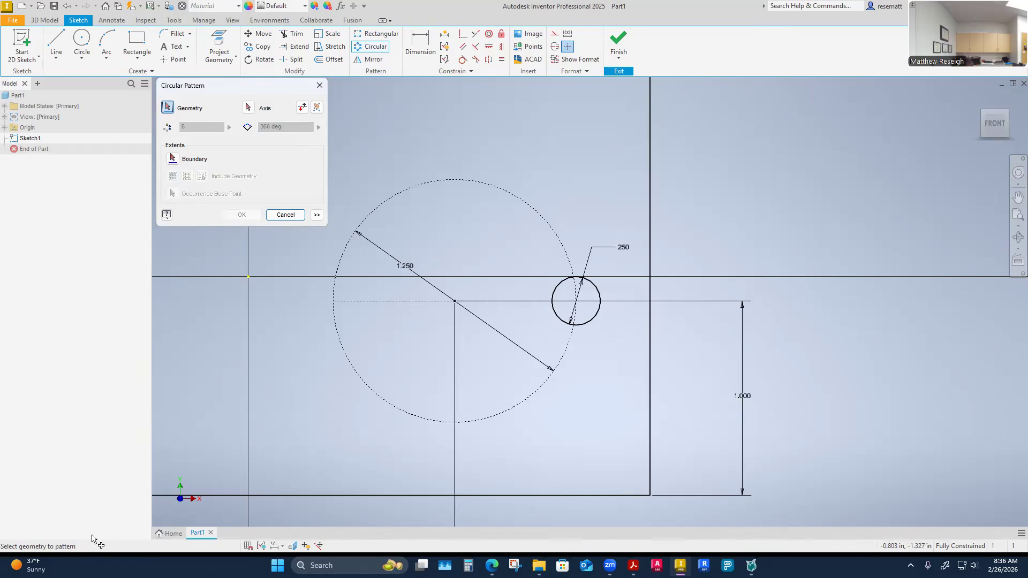
scroll(447, 495, down, 1)
middle_drag(471, 421, 502, 393)
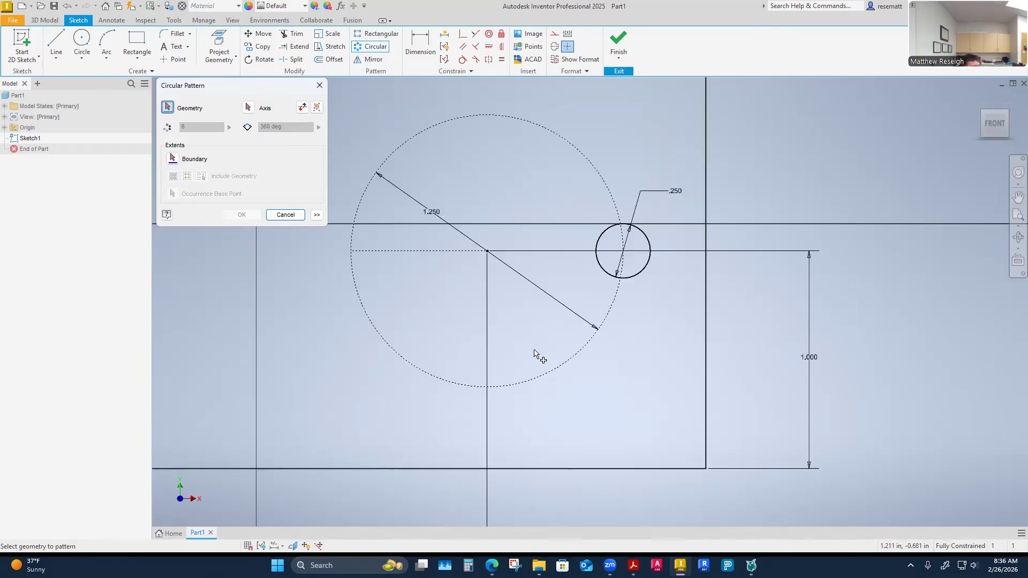
scroll(607, 267, down, 6)
click(593, 295)
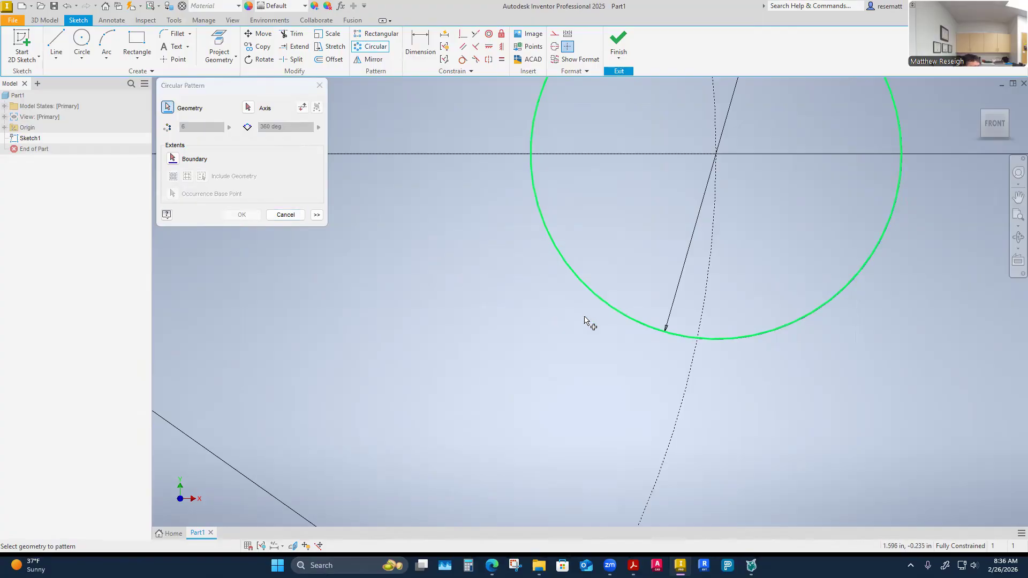
scroll(584, 316, up, 5)
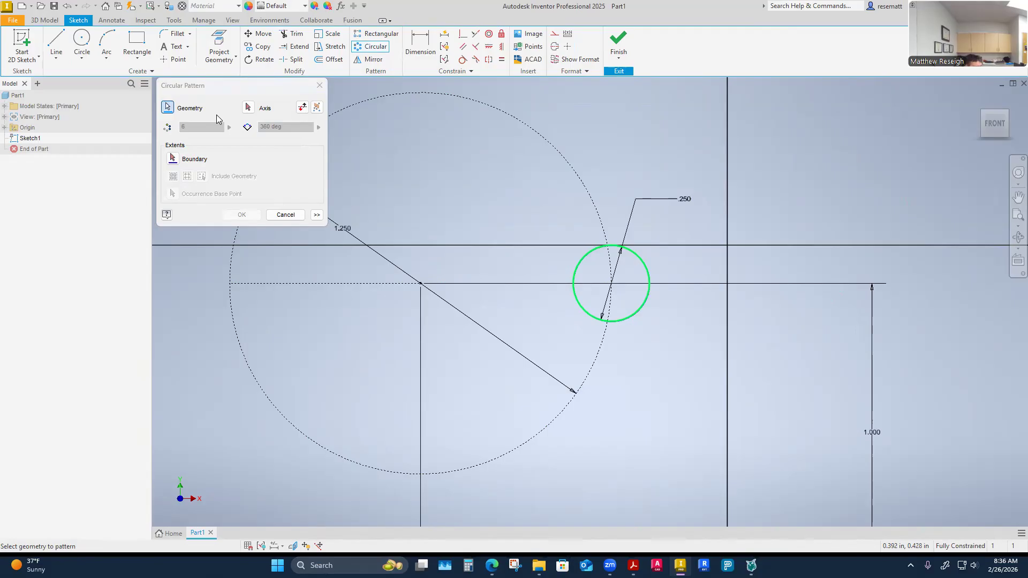
click(285, 215)
scroll(620, 429, up, 3)
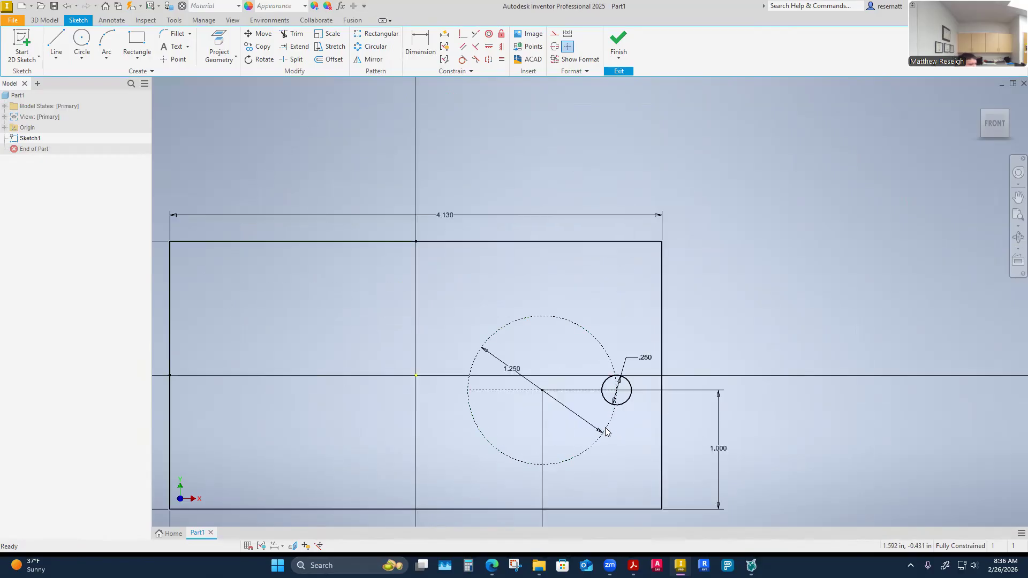
Examine the sketch's 3.125 in locating dimension, the bolt circle and the construction line across it.
scroll(580, 458, up, 5)
scroll(591, 452, down, 4)
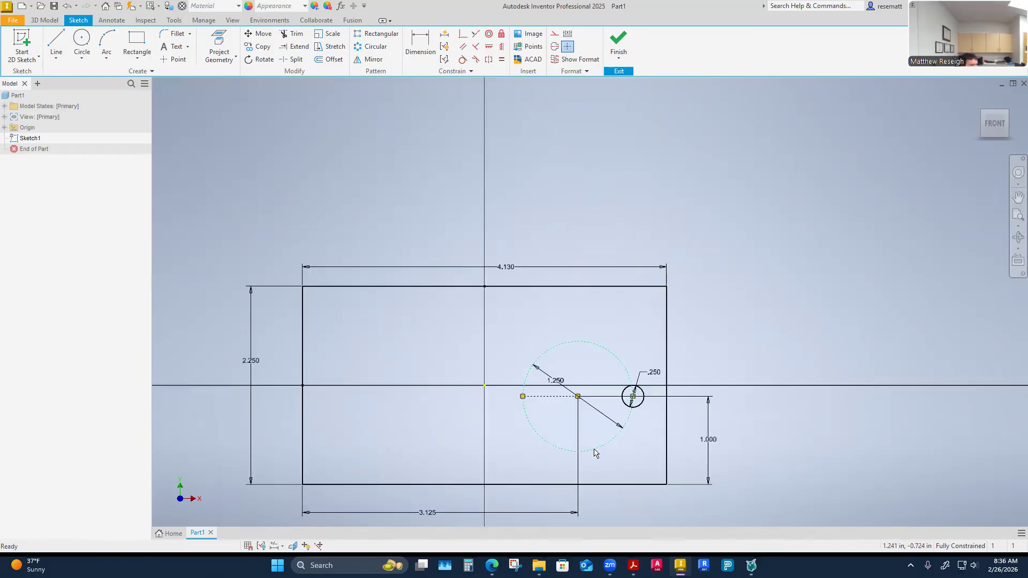
click(426, 515)
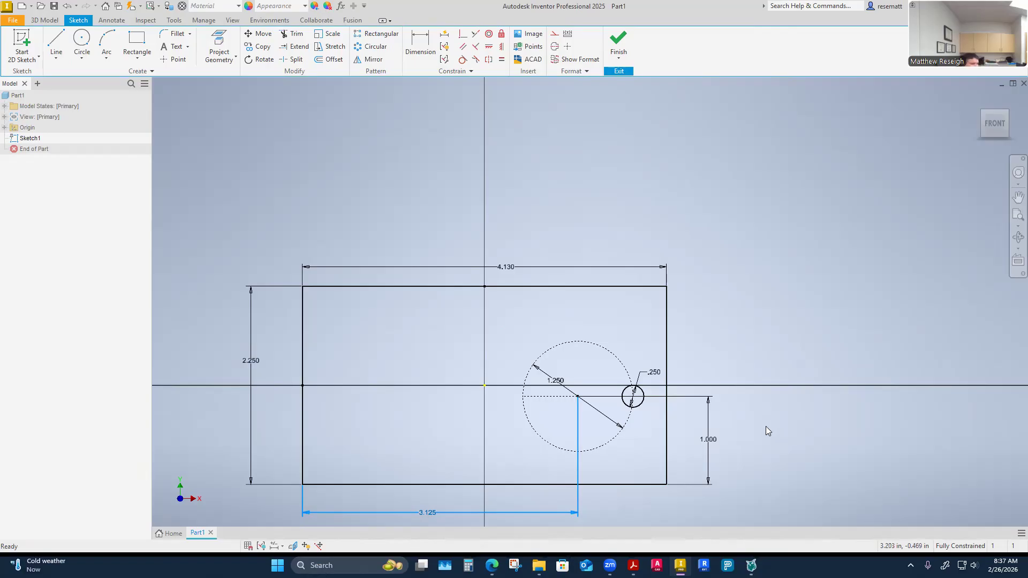
scroll(706, 397, up, 5)
scroll(702, 400, down, 6)
click(603, 427)
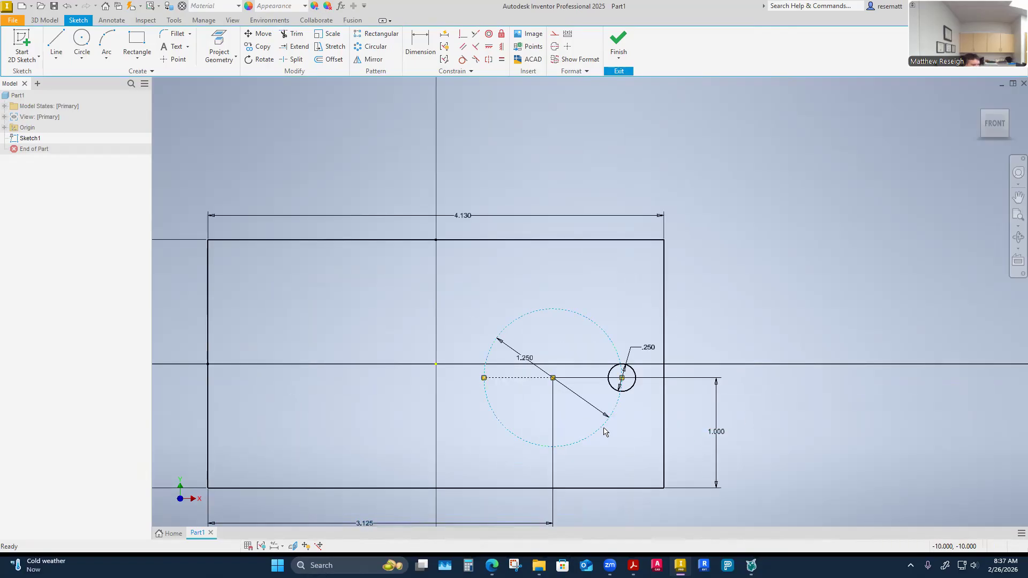
click(516, 379)
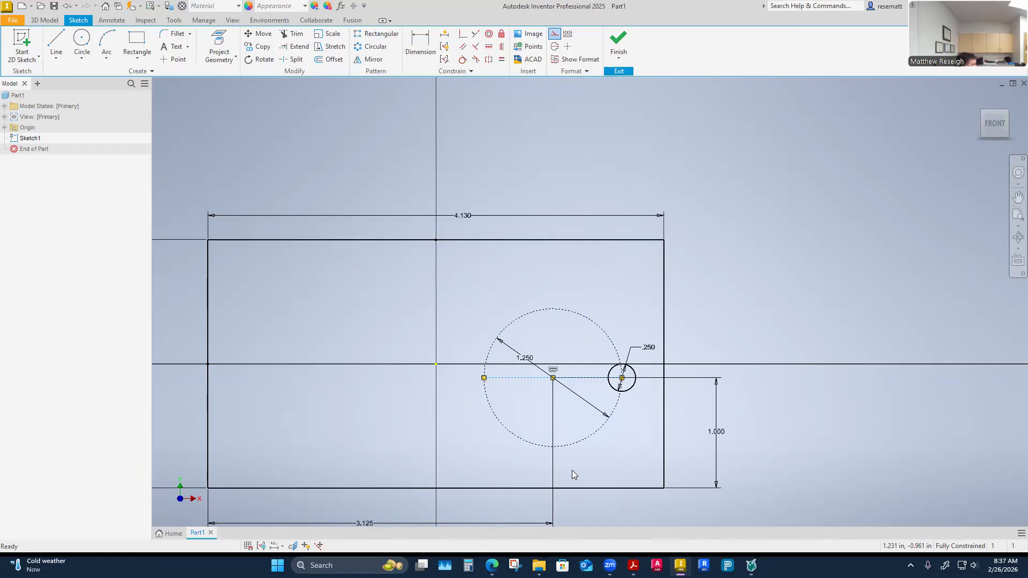
key(Escape)
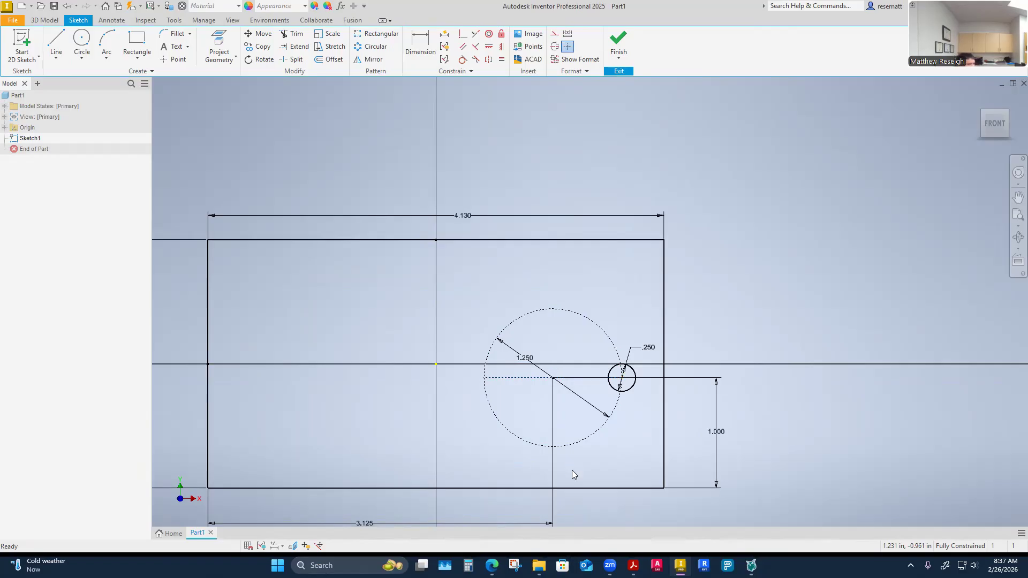
click(582, 442)
click(772, 305)
scroll(606, 481, down, 5)
scroll(607, 463, up, 6)
scroll(613, 490, down, 3)
scroll(615, 482, up, 2)
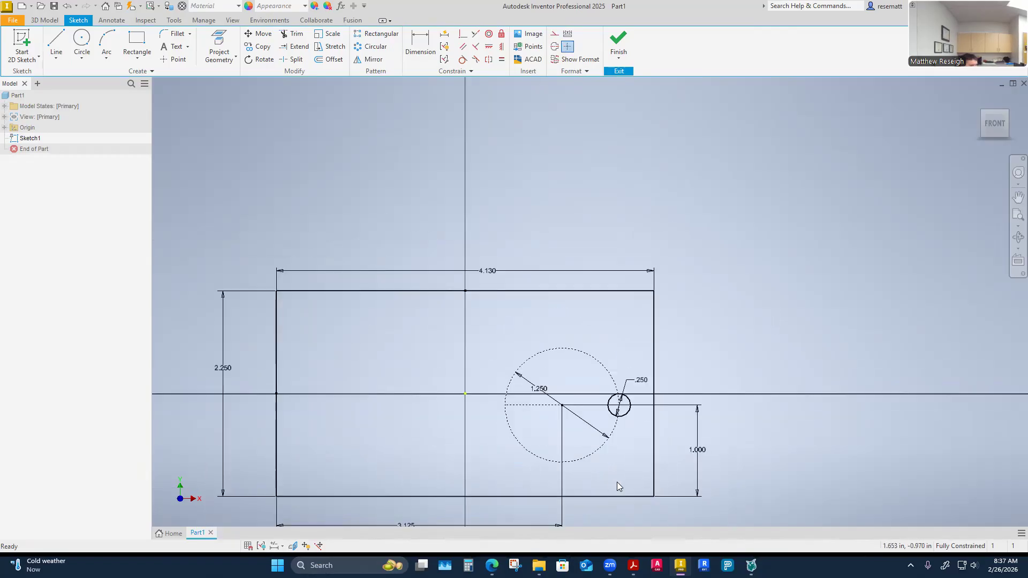
click(598, 456)
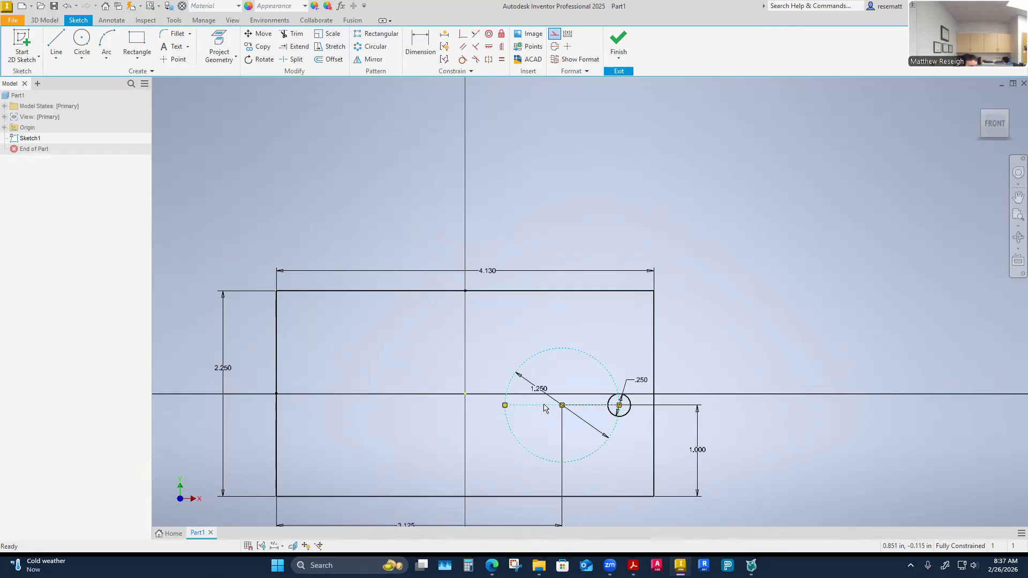
click(548, 434)
scroll(548, 434, down, 2)
scroll(550, 436, up, 5)
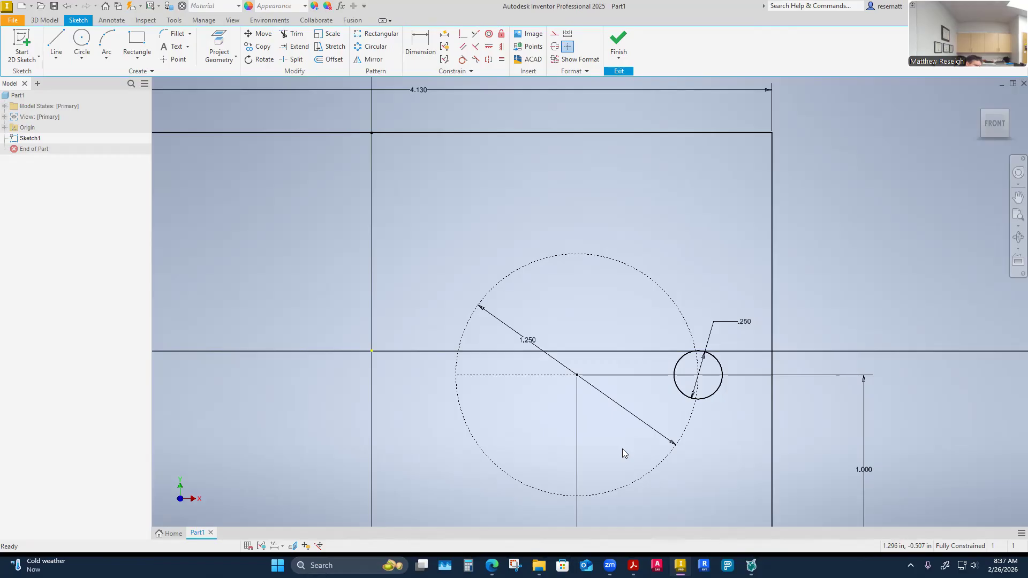
scroll(739, 503, up, 5)
scroll(741, 506, down, 6)
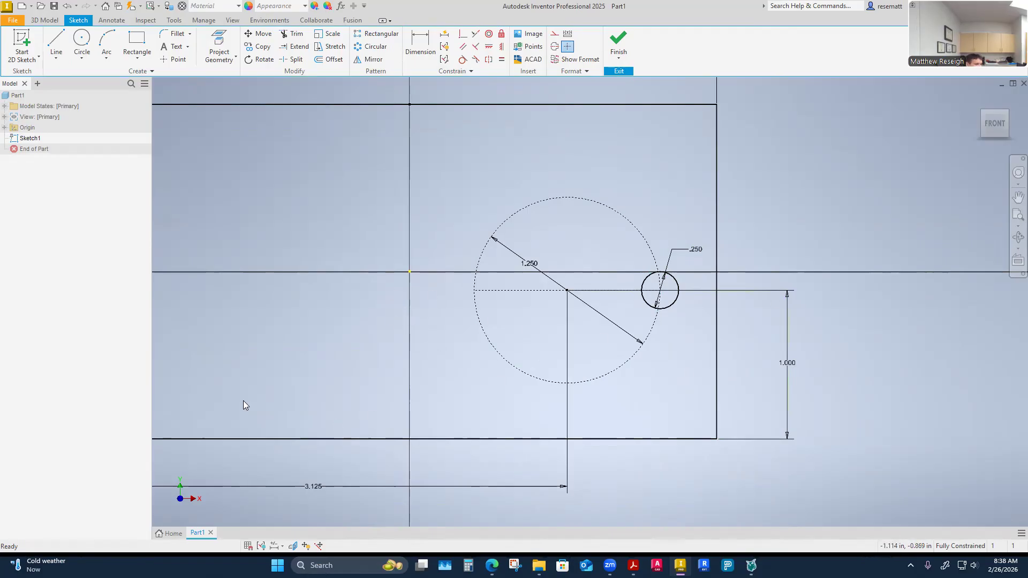
Create a circular pattern of the 0.25 in circle around the bolt circle's center with 6 instances over 360 degrees.
click(373, 47)
click(644, 303)
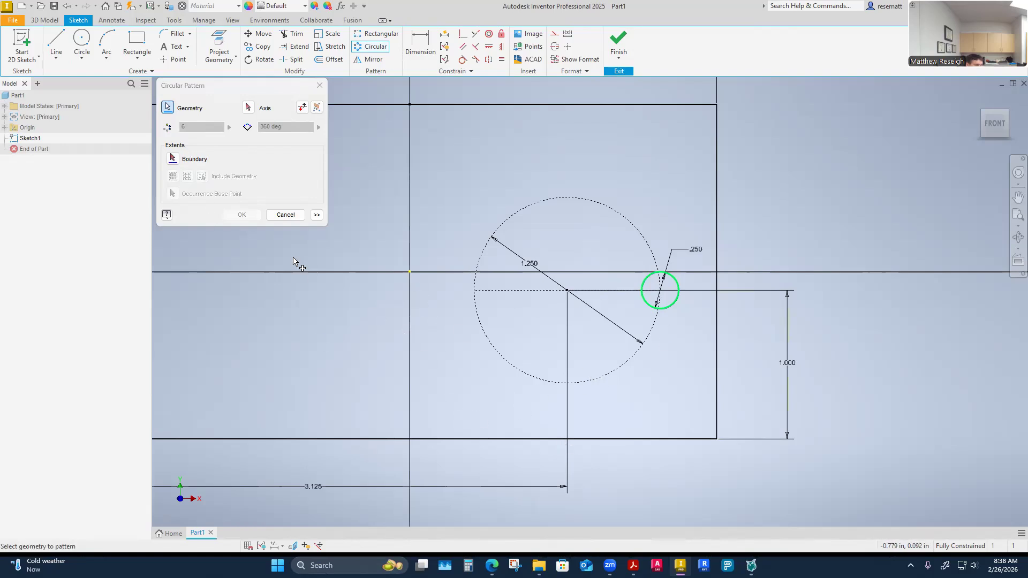
click(248, 109)
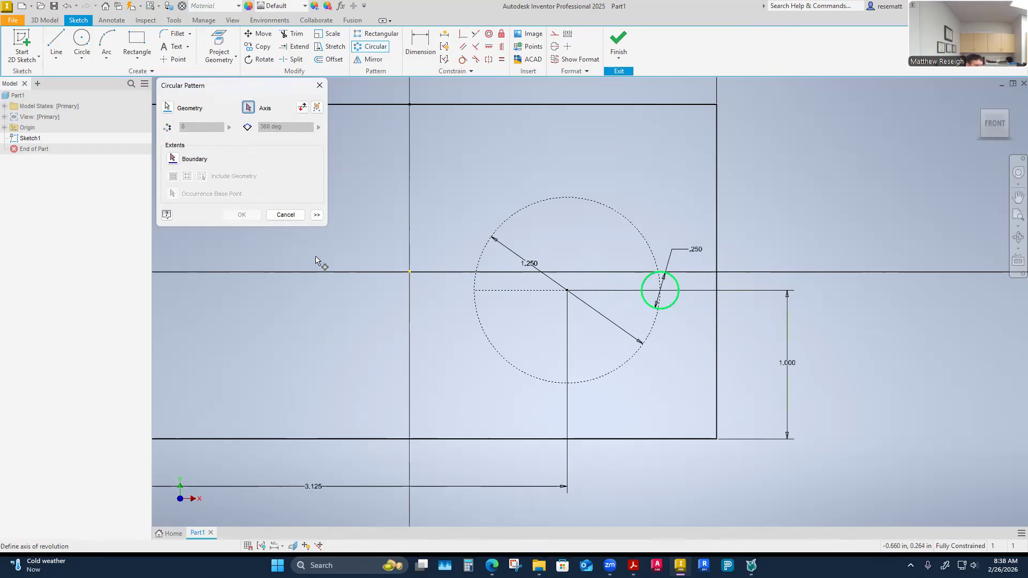
click(566, 292)
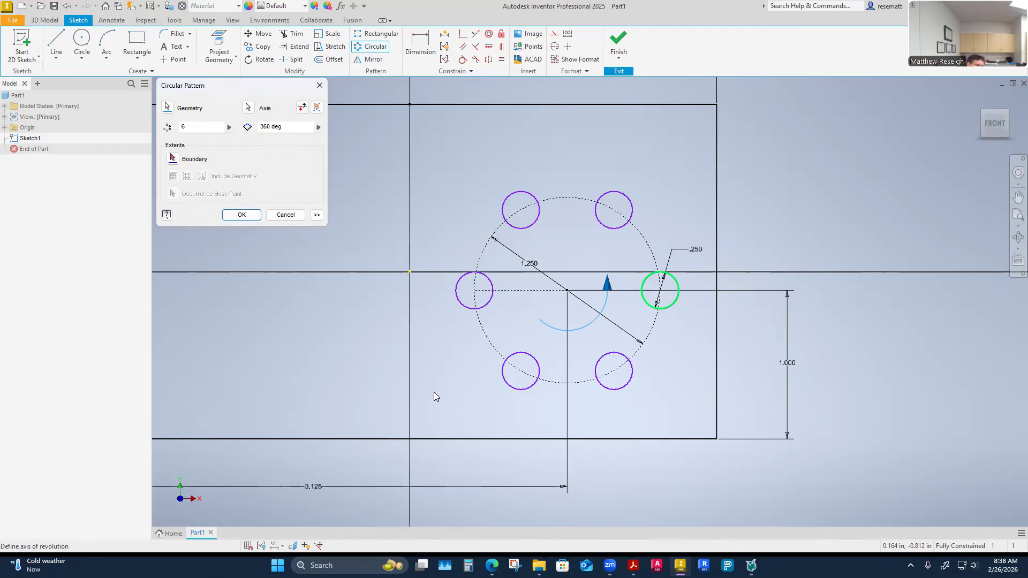
click(240, 215)
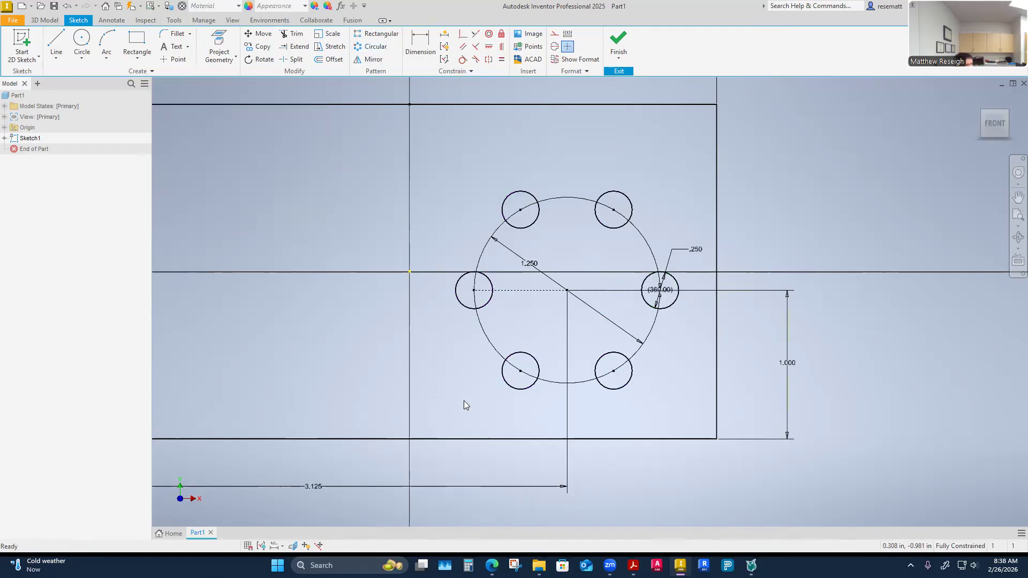
Open the circular hole pattern for editing to review its settings, and close it without changes.
right_click(602, 224)
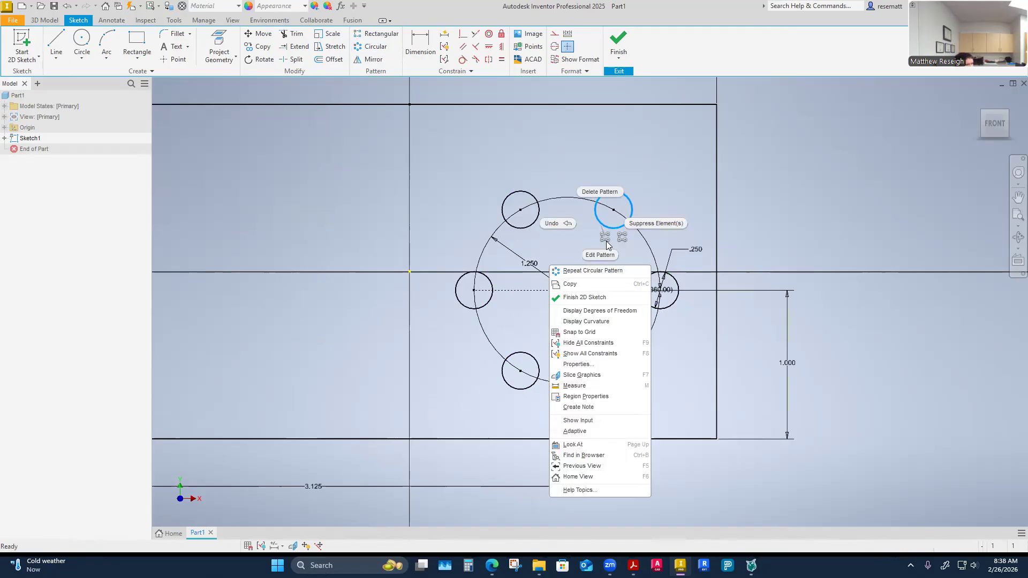
click(600, 239)
right_click(607, 227)
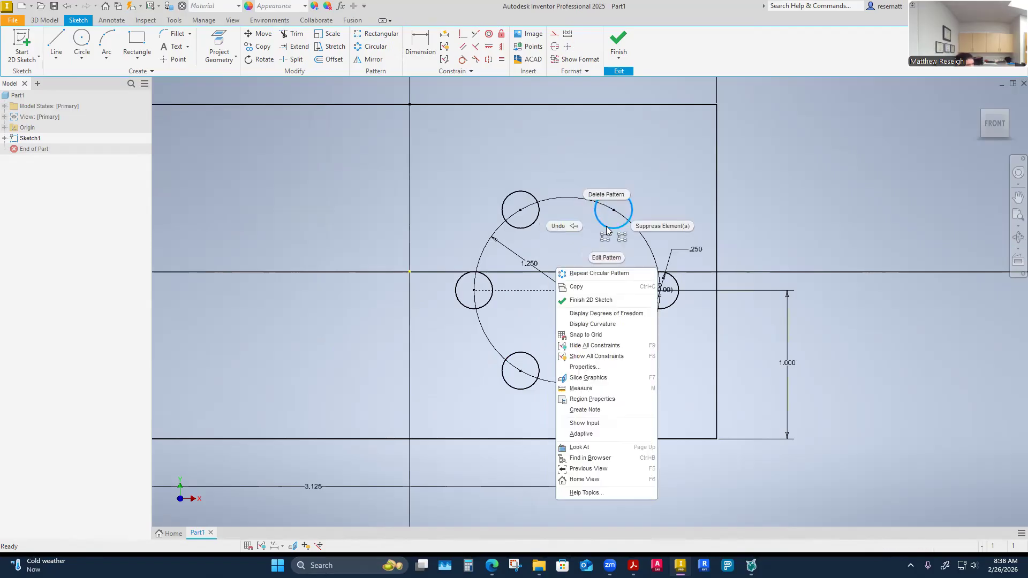
click(606, 228)
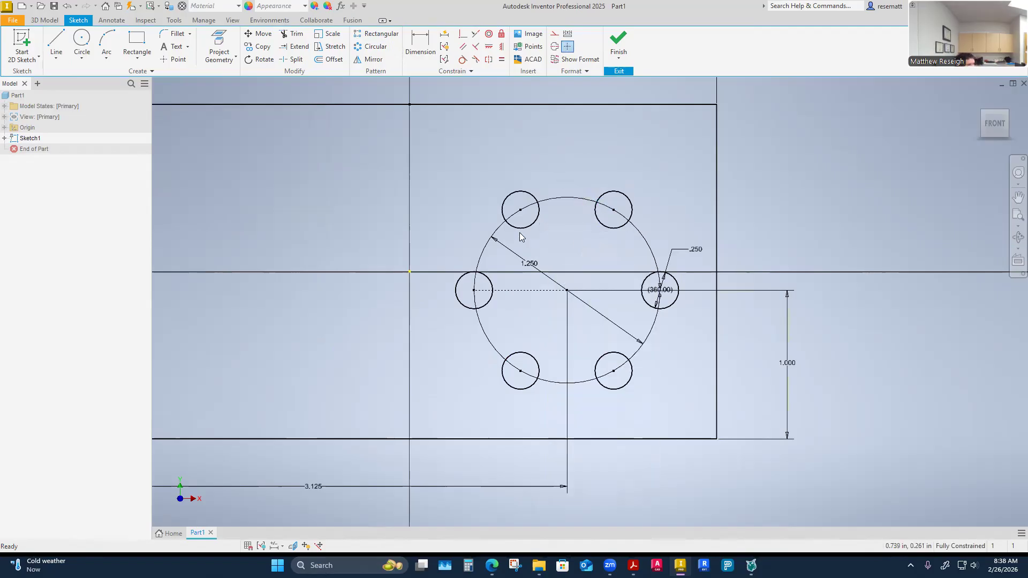
right_click(530, 229)
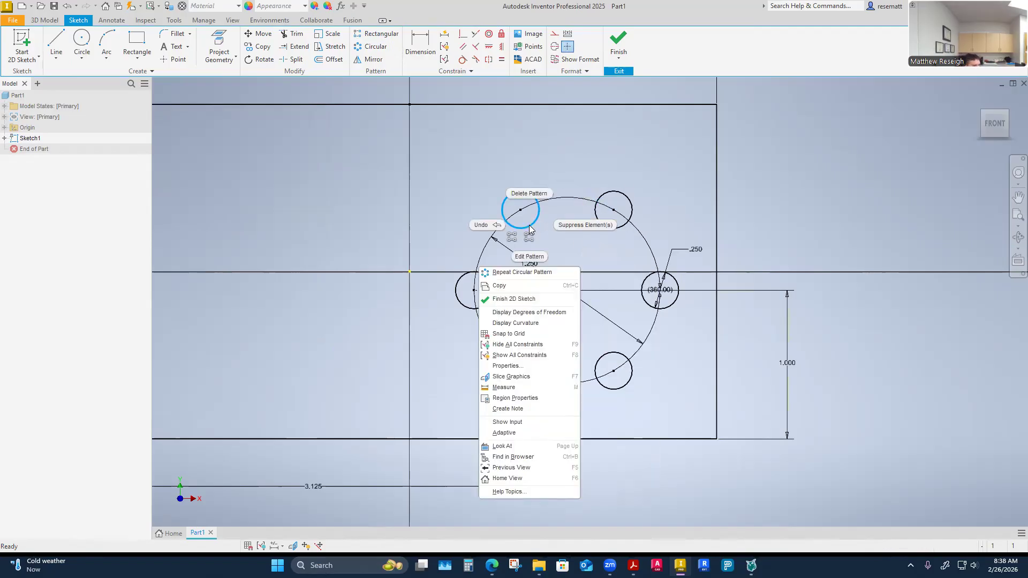
click(528, 256)
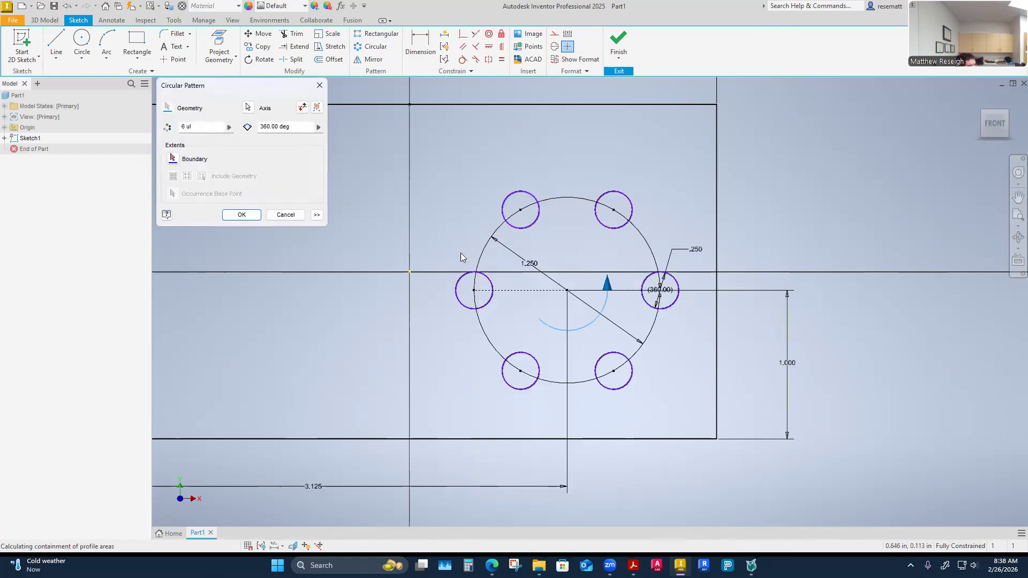
click(279, 215)
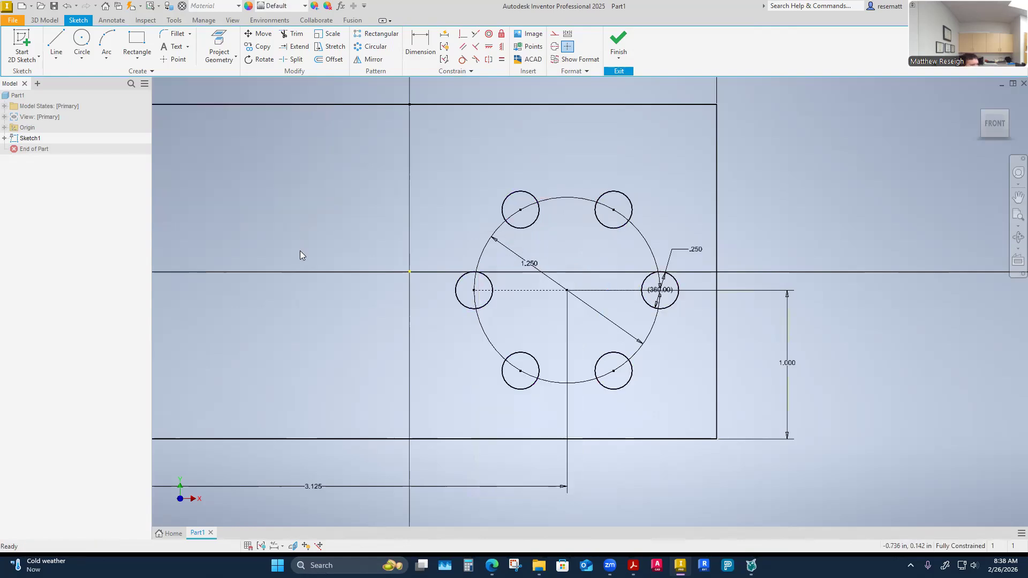
scroll(453, 325, up, 4)
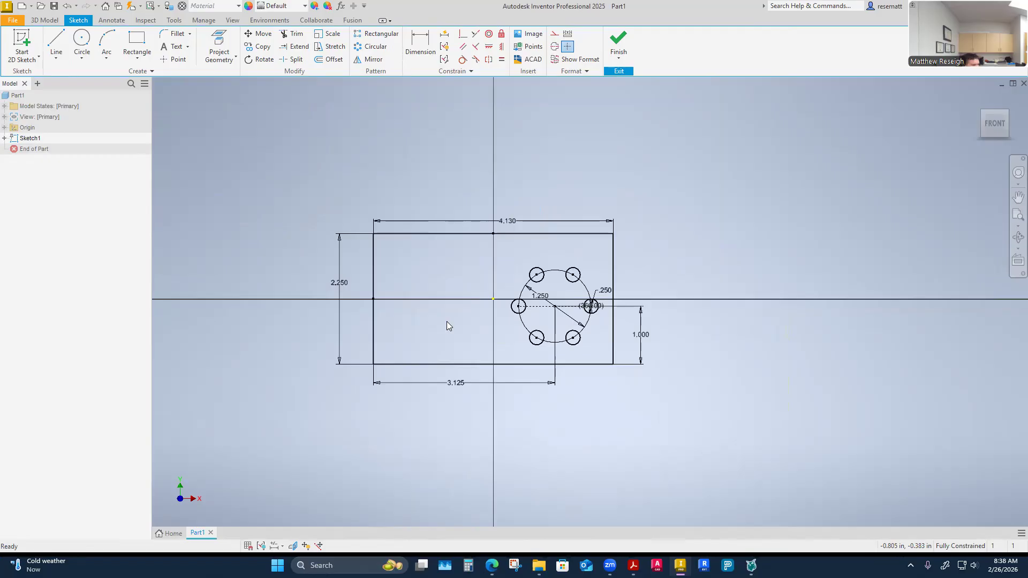
scroll(417, 328, up, 2)
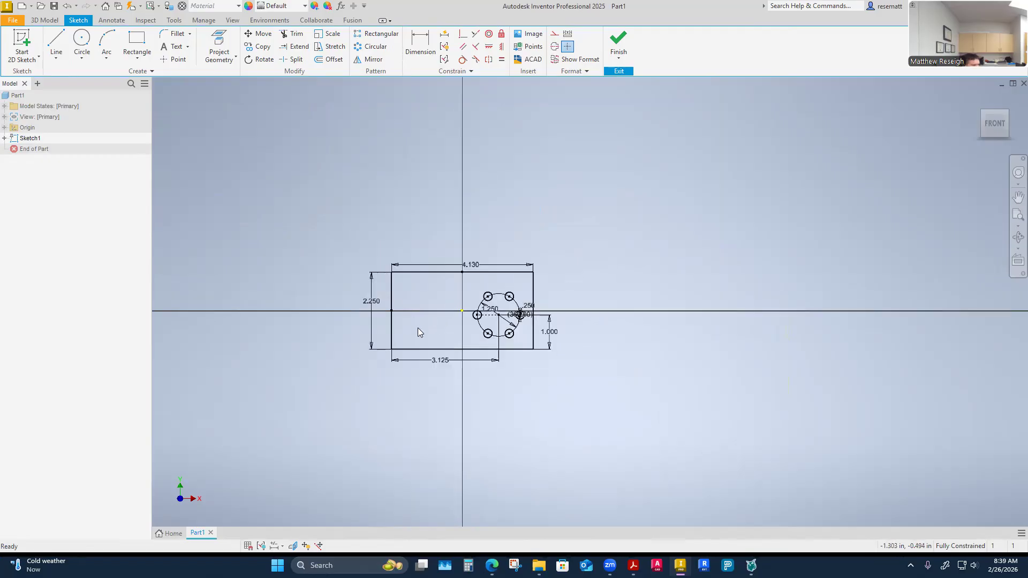
scroll(395, 296, down, 5)
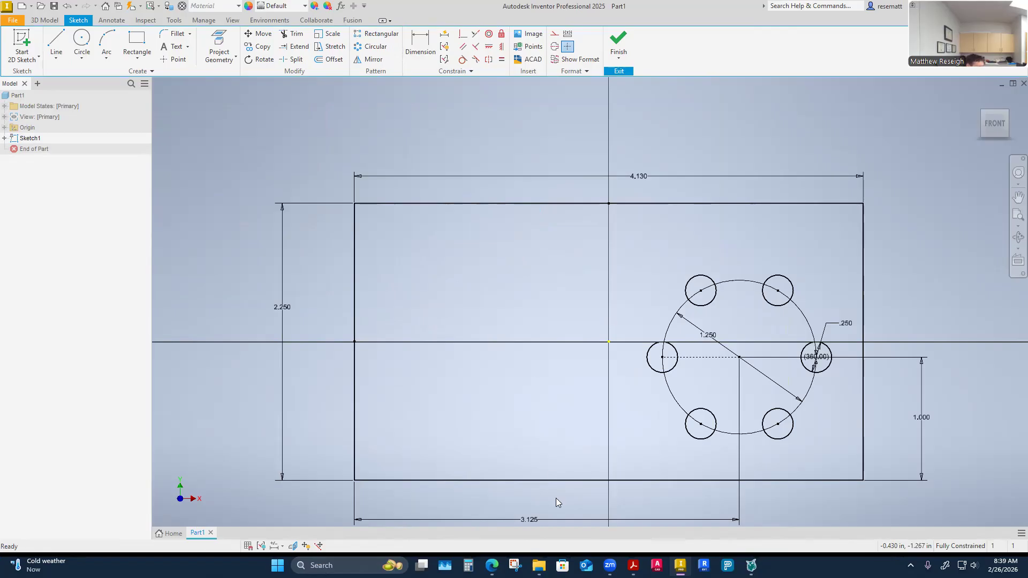
Sketch a circle about 0.36 in in diameter inside the rectangle, near its upper-left corner.
mouse_move(680, 566)
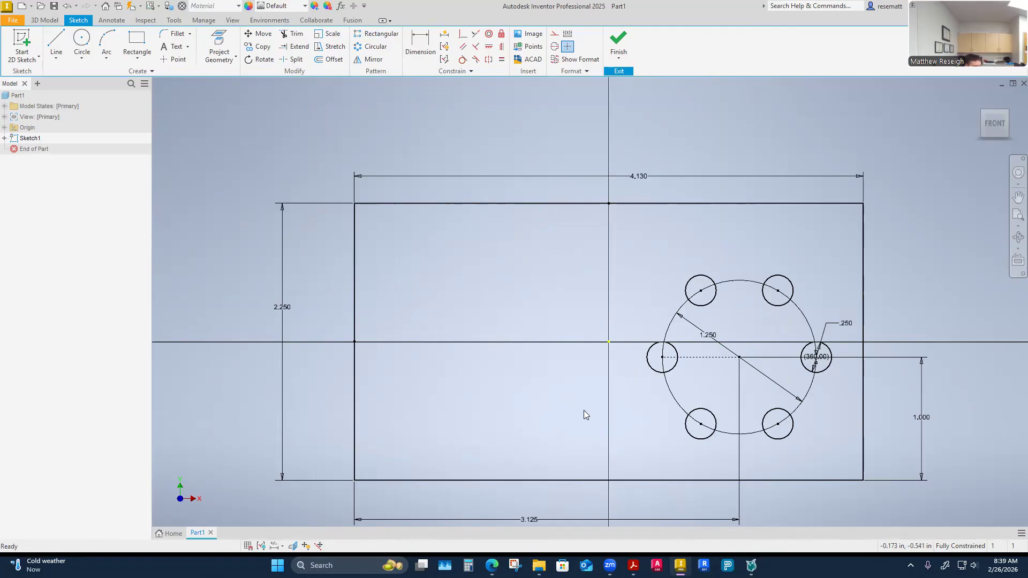
scroll(586, 410, down, 2)
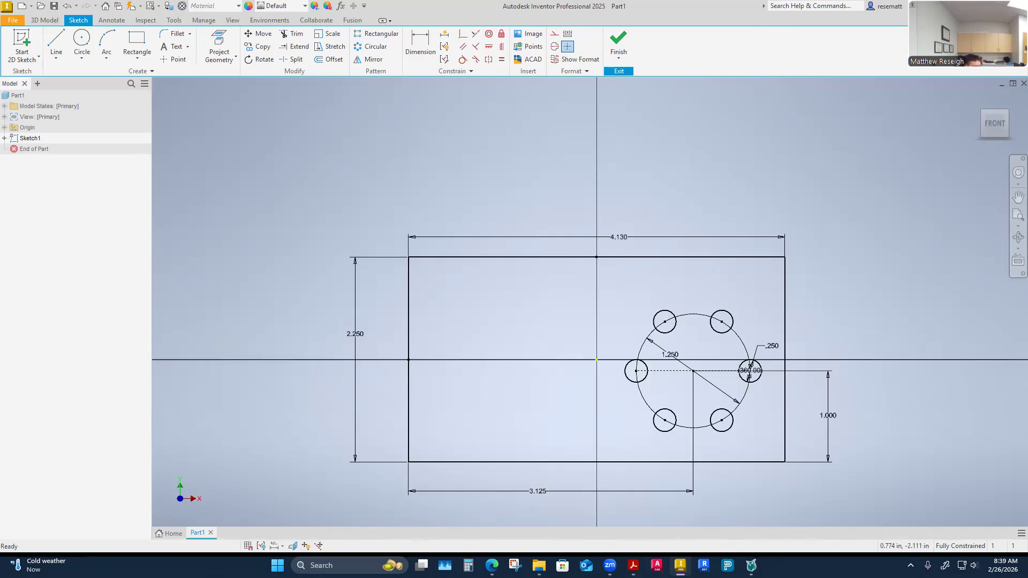
mouse_move(610, 565)
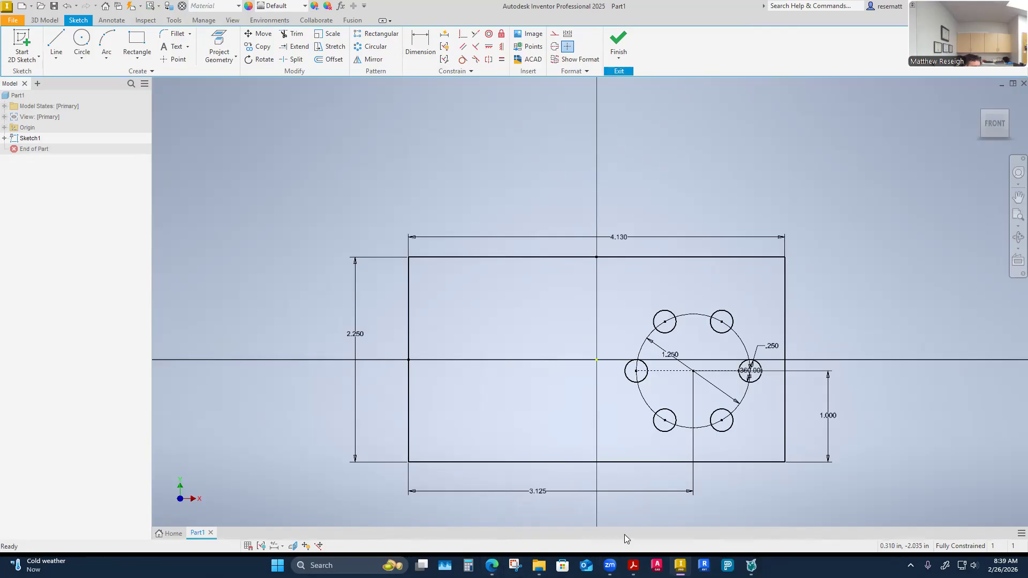
click(82, 43)
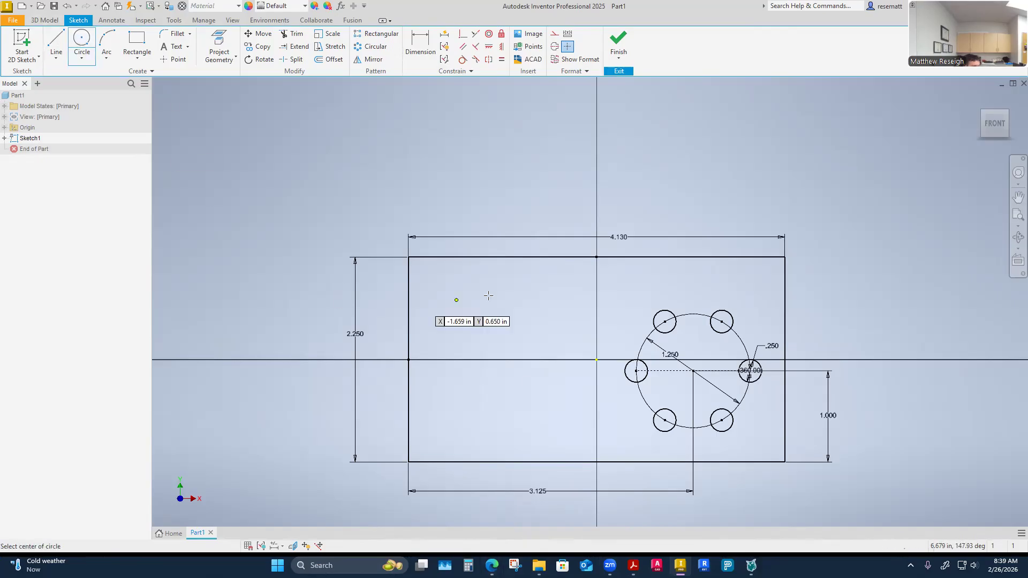
click(438, 293)
right_click(463, 339)
click(500, 344)
Consult the CADD1122-GD&T-Model-1 PDF drawing for the hole size and dimension the new circle's diameter as 0.3125 in.
mouse_move(492, 565)
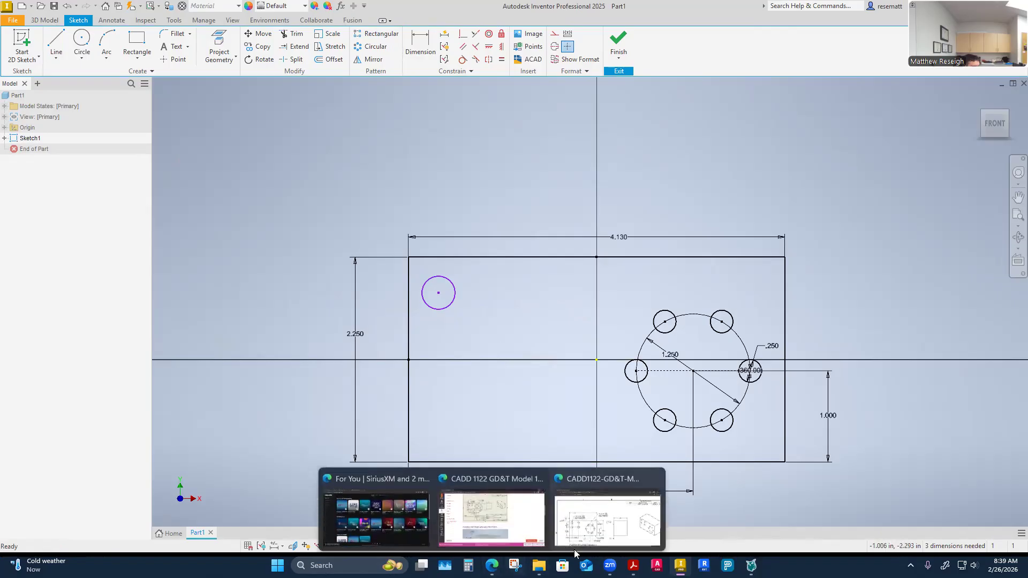
click(609, 514)
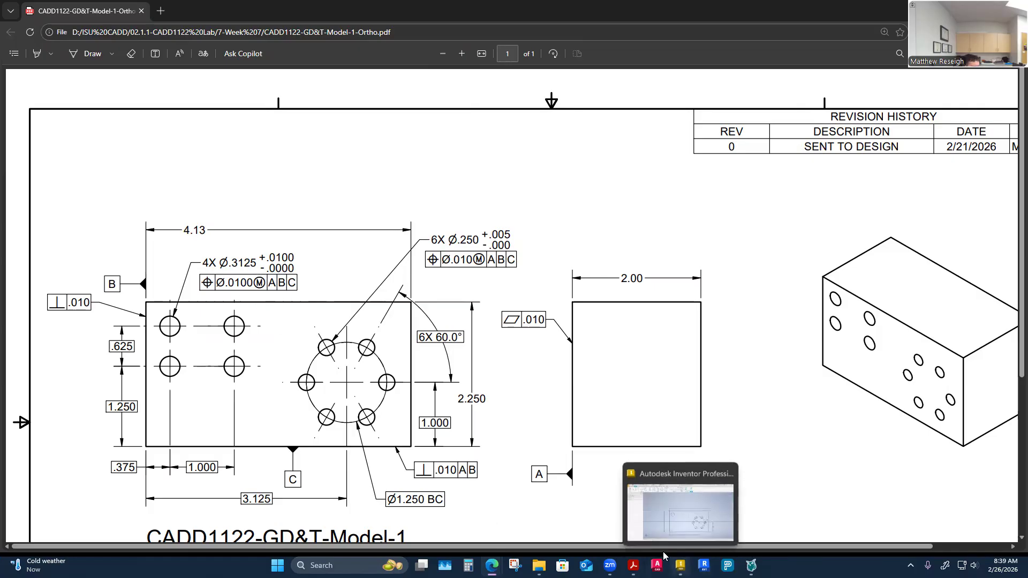
click(680, 565)
click(455, 286)
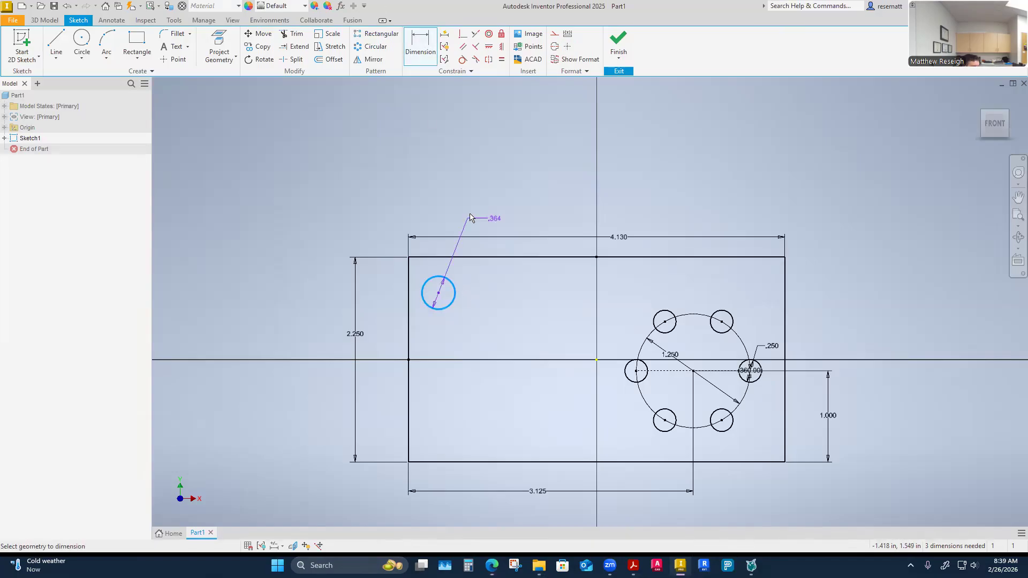
click(489, 215)
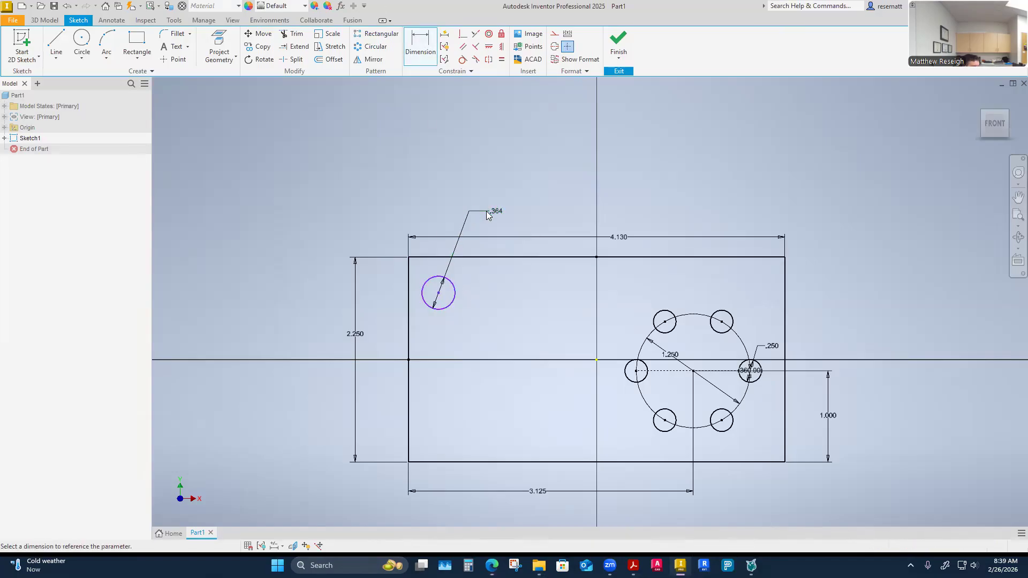
text(.3125)
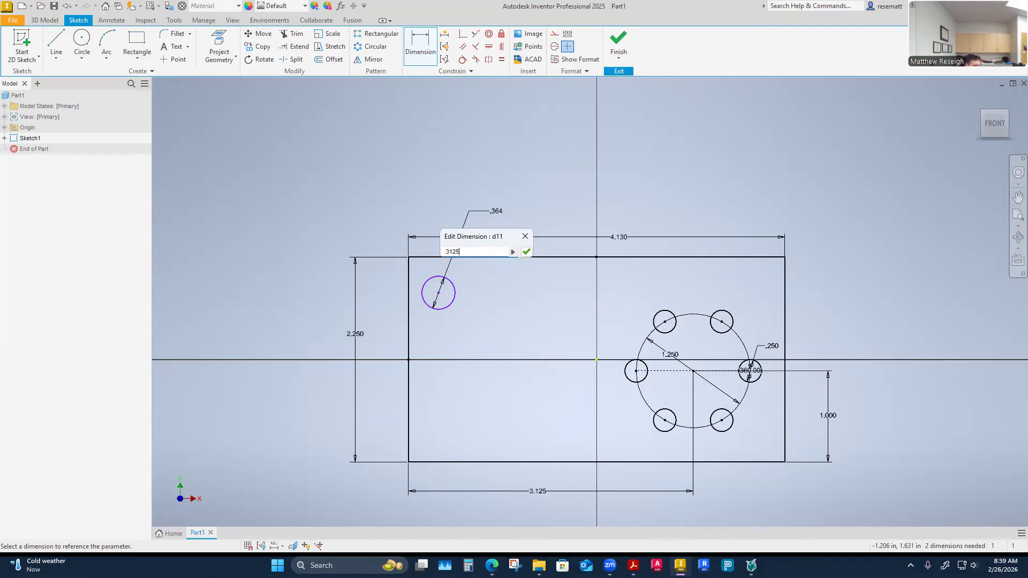
key(Return)
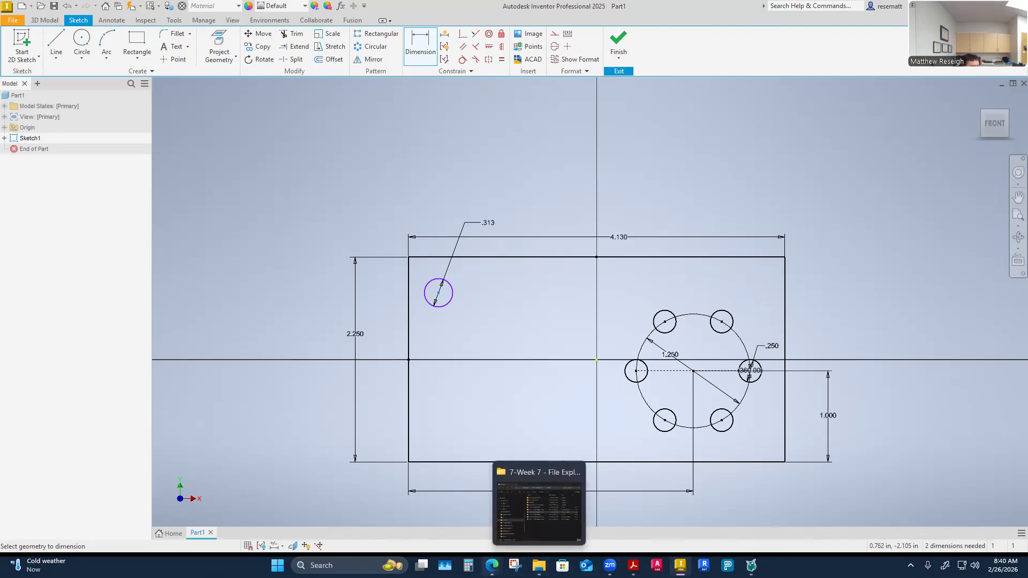
Consult the PDF drawing for the hole location and dimension the 0.3125 in circle's center 1.25 in above the rectangle's bottom edge.
mouse_move(491, 565)
click(605, 518)
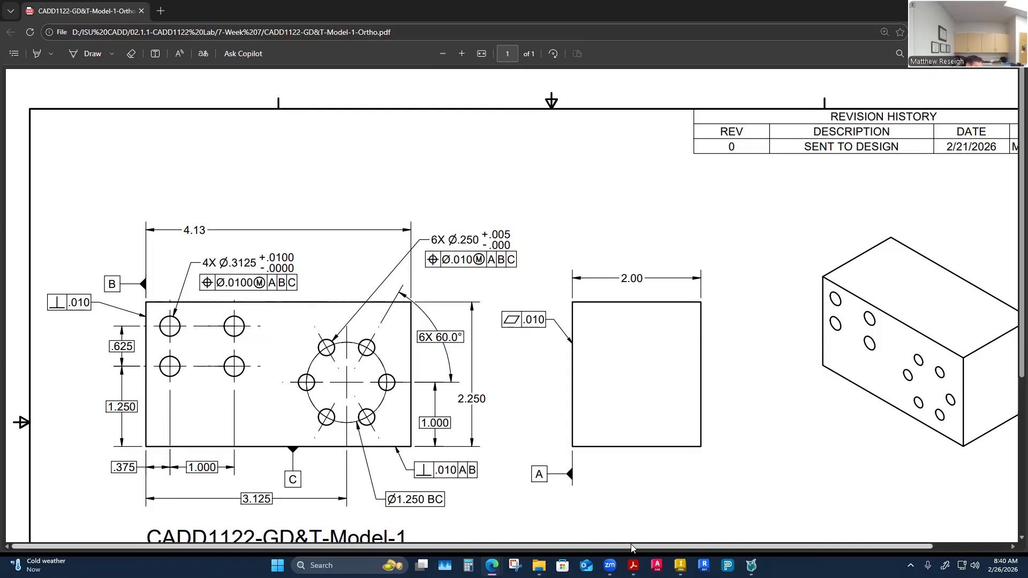
mouse_move(680, 565)
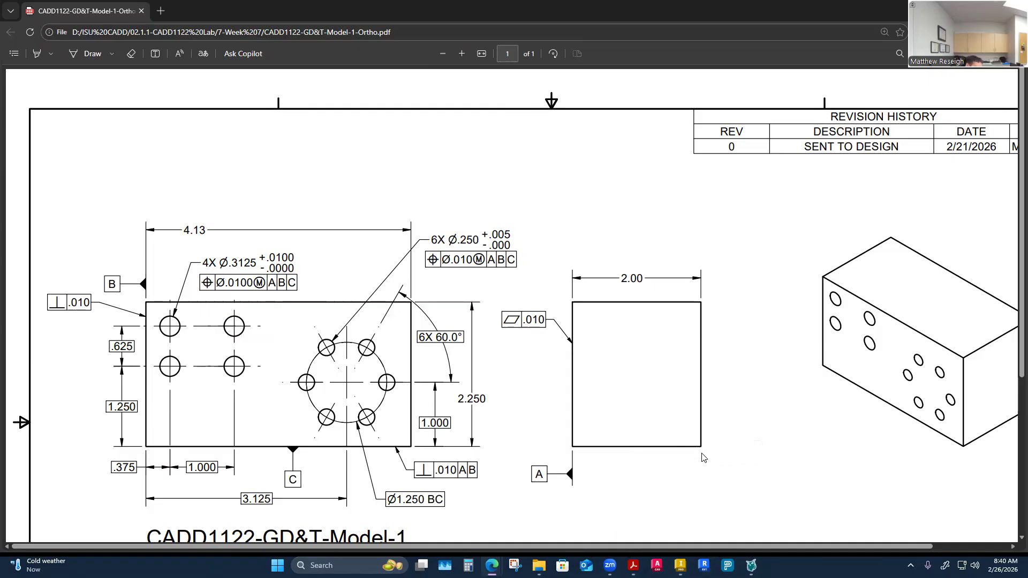
click(680, 566)
click(418, 50)
click(433, 462)
click(439, 296)
click(384, 400)
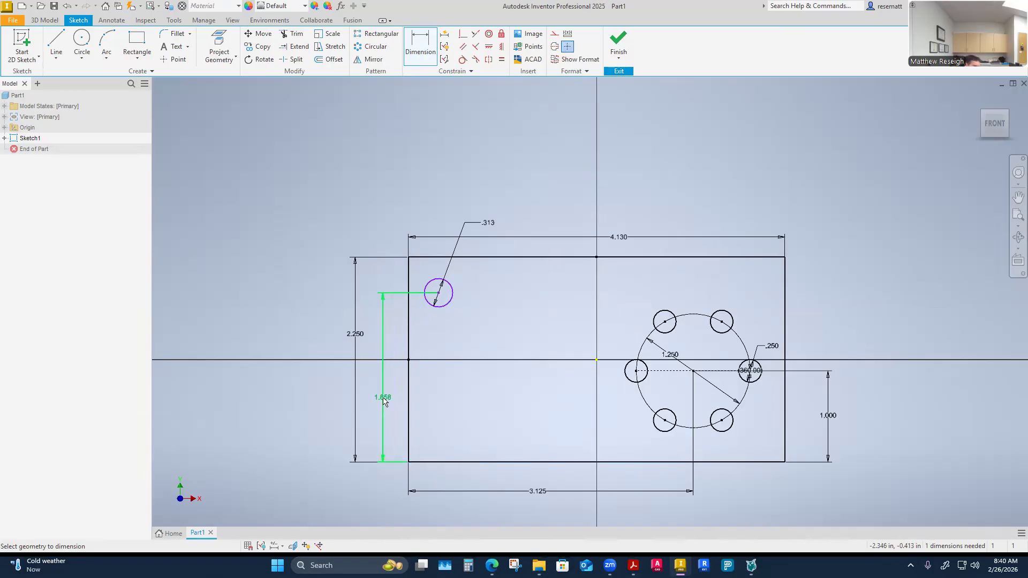
text(1.25)
key(Return)
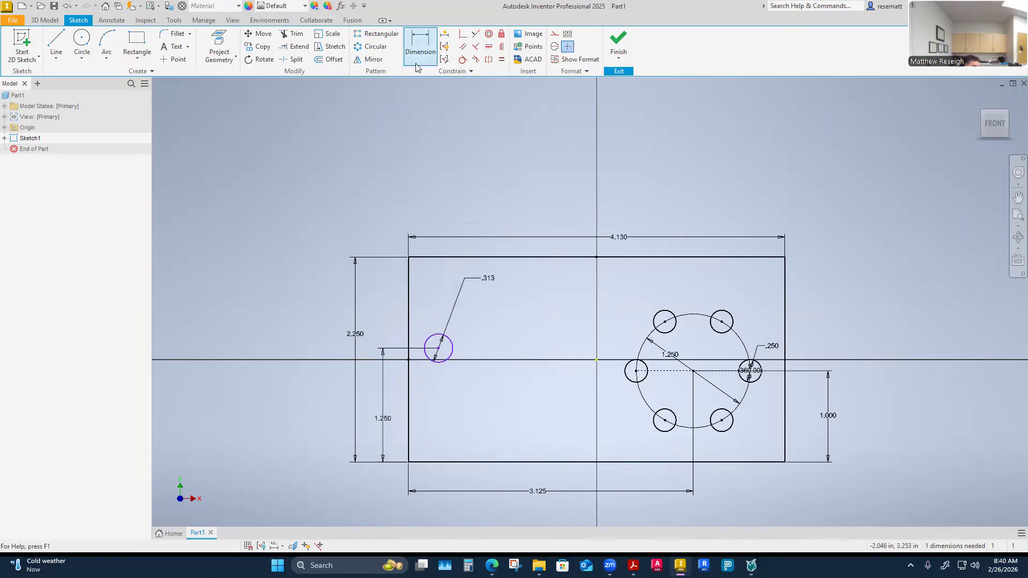
Dimension the 0.3125 in circle's center 0.375 in from the rectangle's left edge and finish the sketch.
click(407, 417)
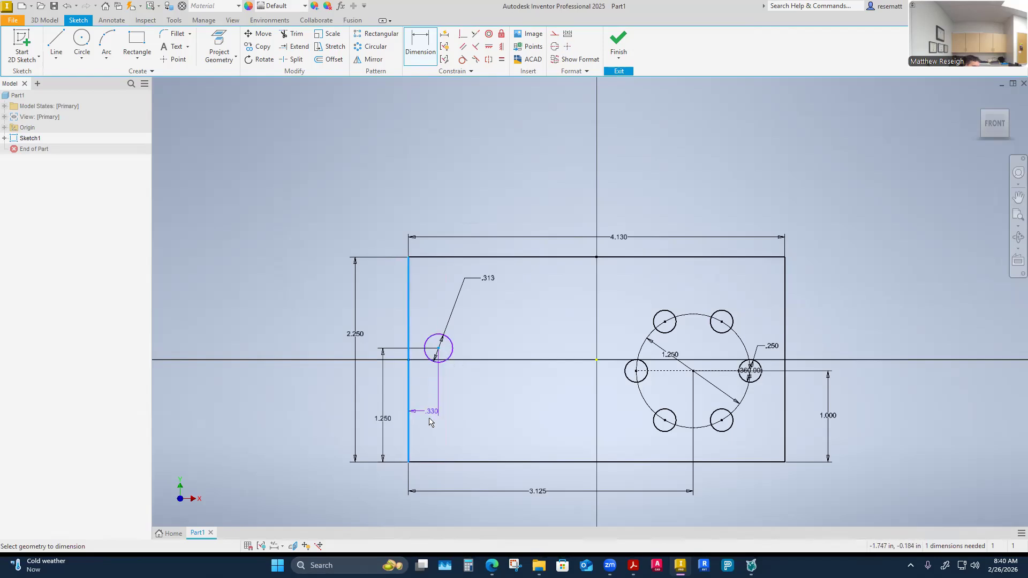
click(429, 478)
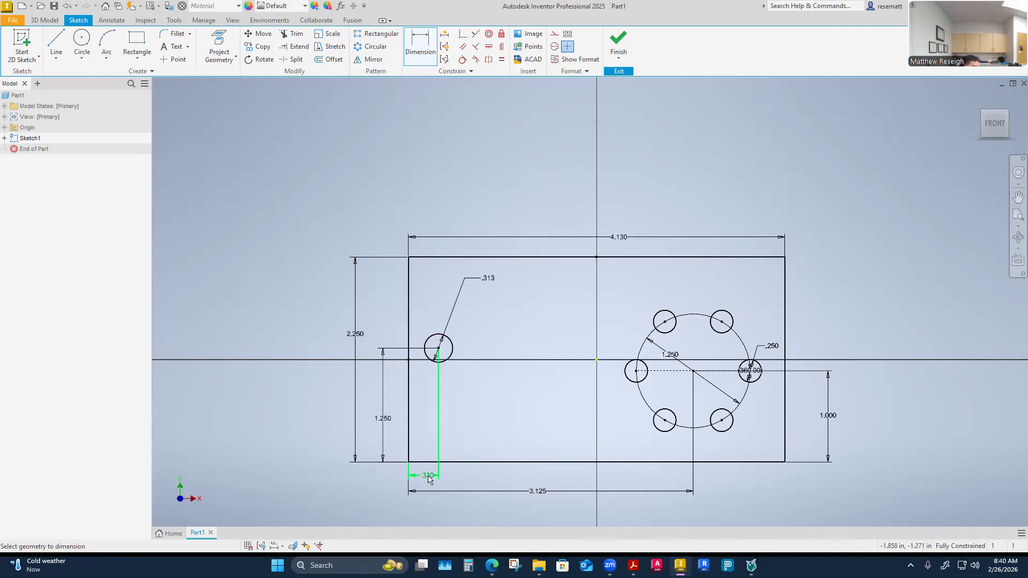
text(.3)
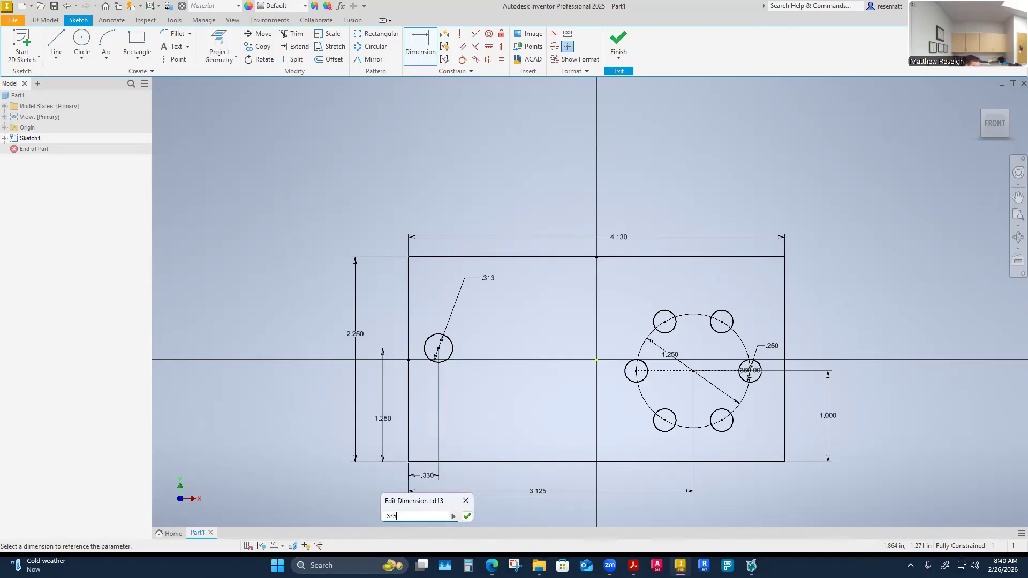
text(75)
key(Return)
key(Escape)
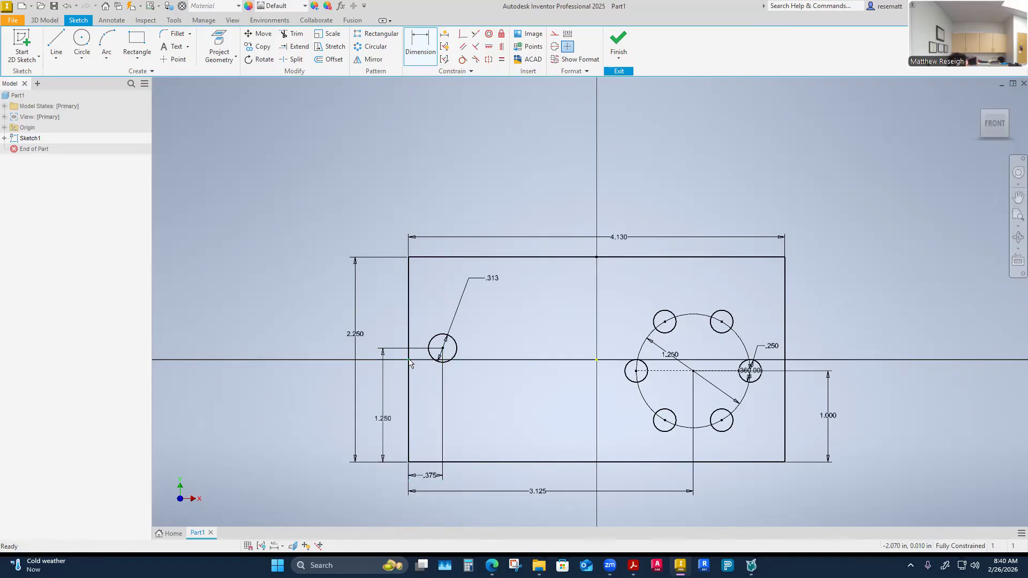
scroll(531, 311, down, 3)
scroll(532, 344, up, 4)
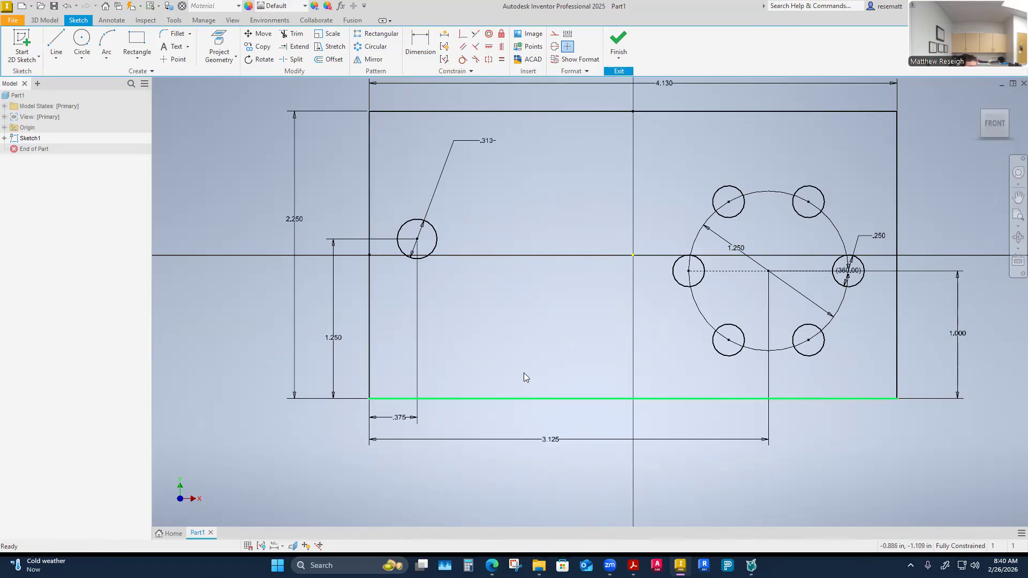
click(628, 41)
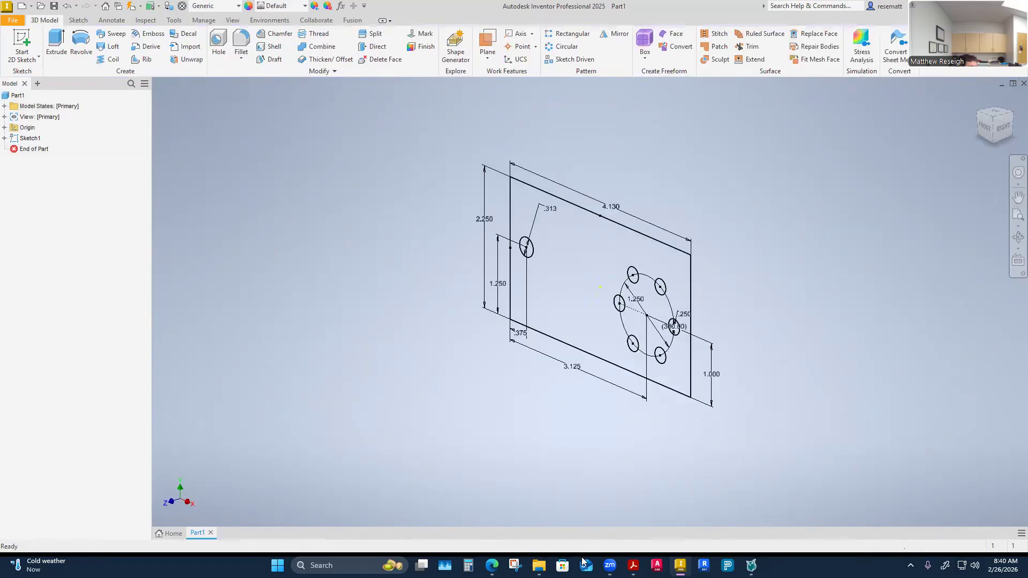
Extrude the rectangular profile around the holes 2 in in the flipped direction, checking the depth against the PDF drawing.
click(81, 46)
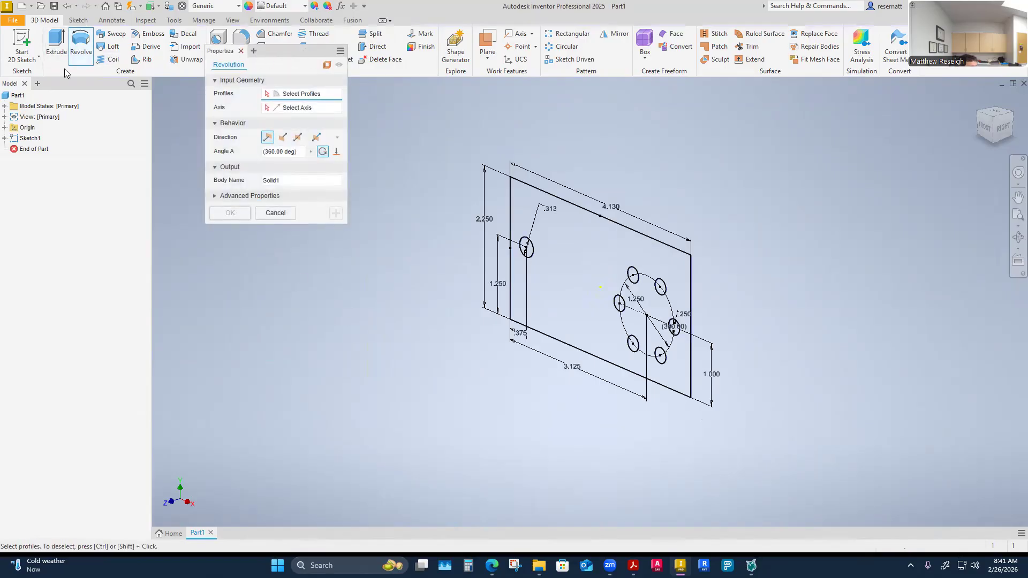
click(57, 44)
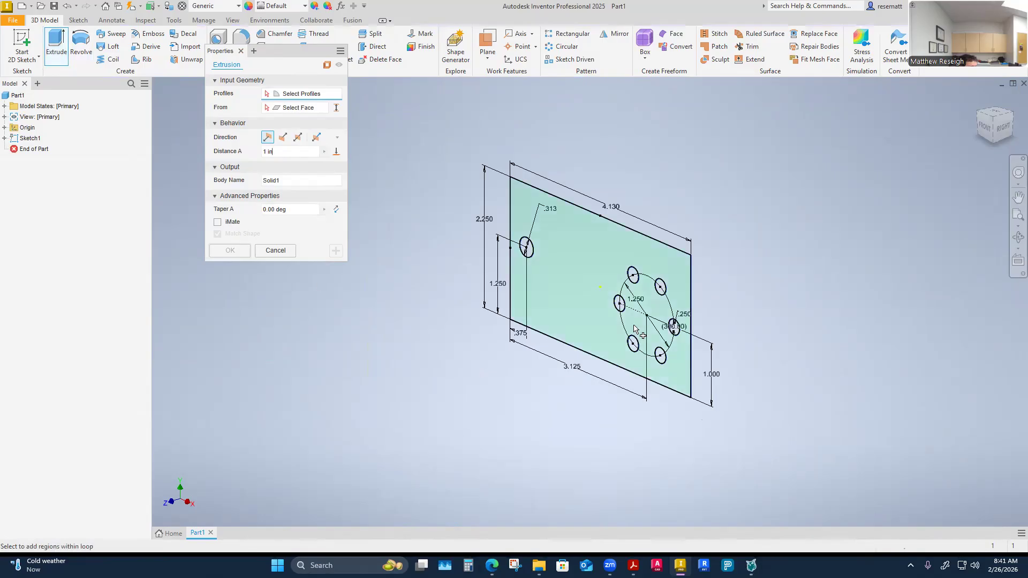
click(597, 348)
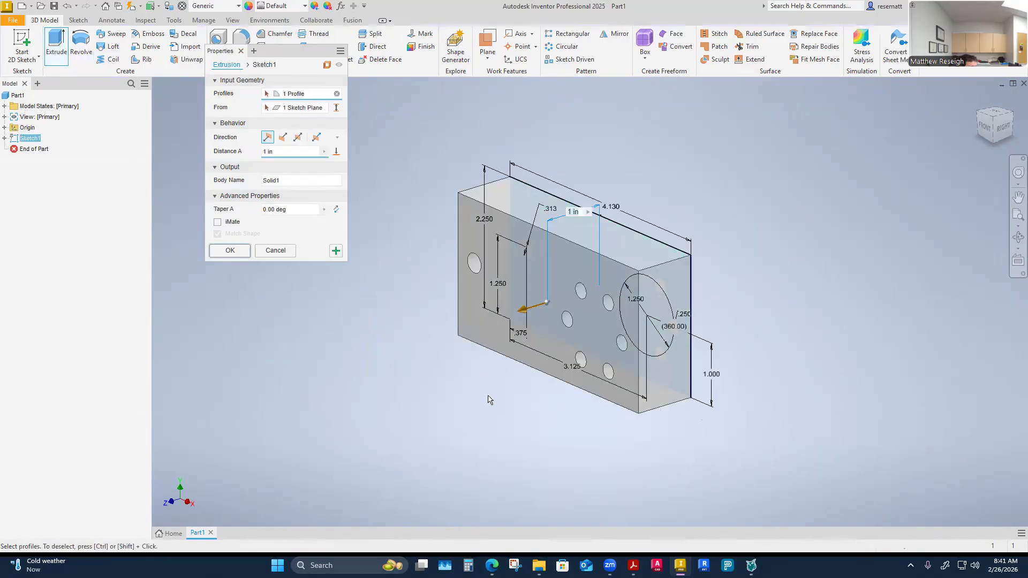
click(283, 137)
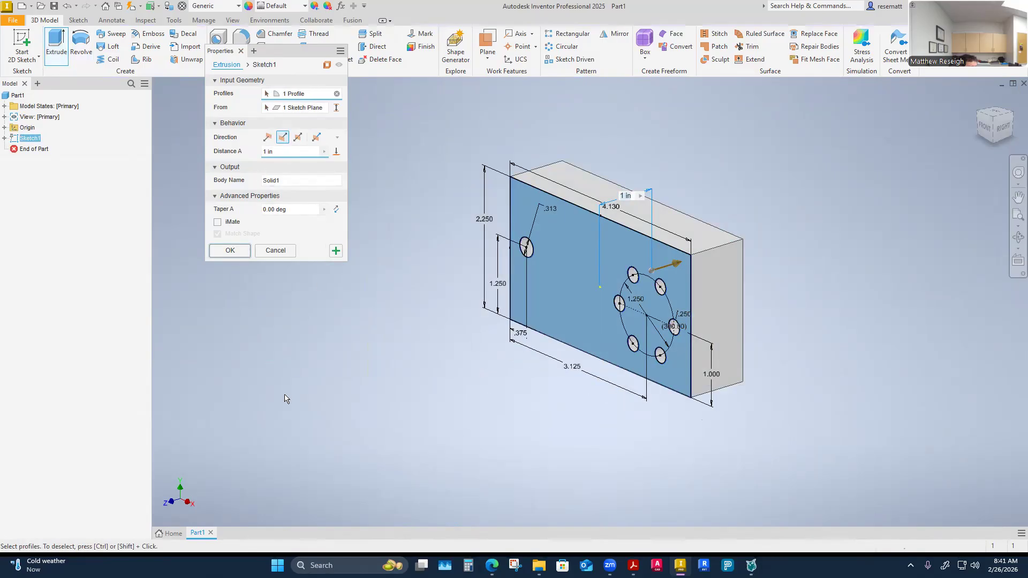
click(283, 151)
text(2)
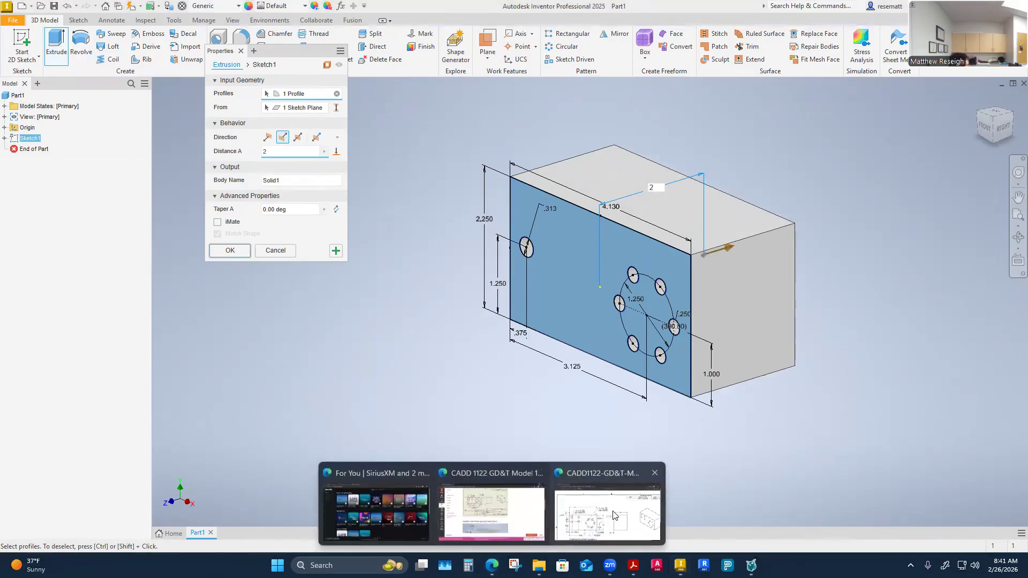
click(613, 515)
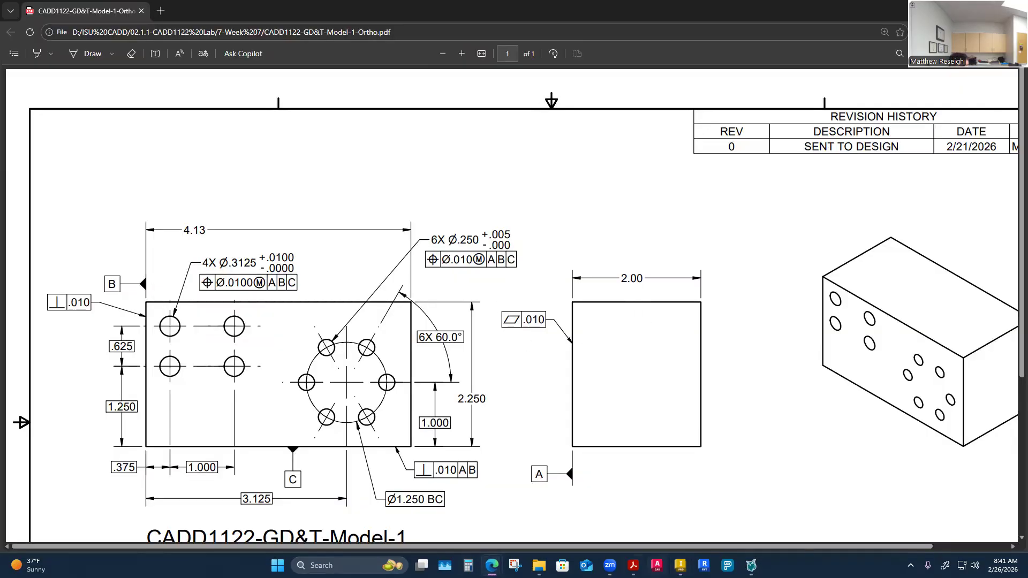
key(alt+Tab)
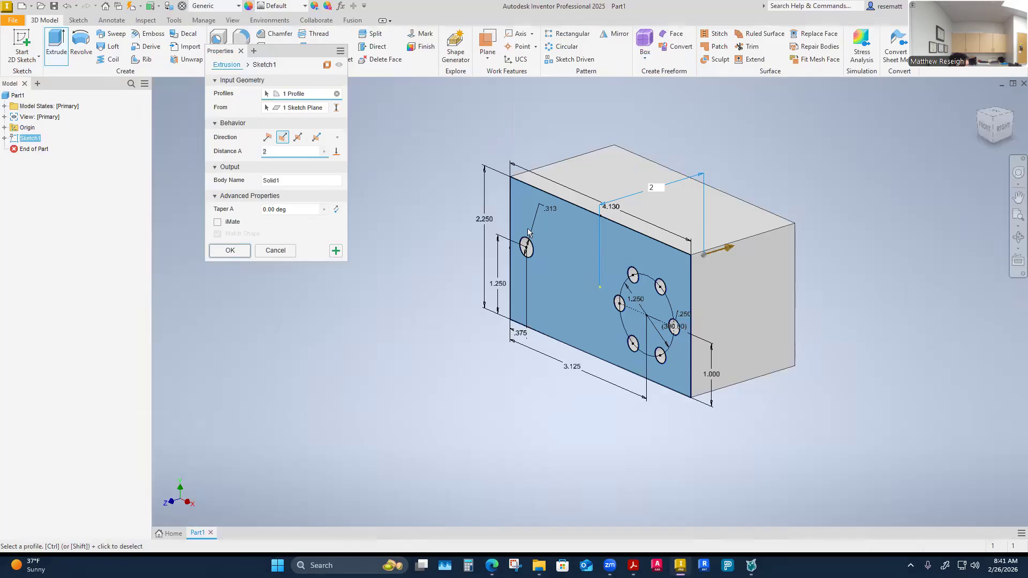
click(230, 251)
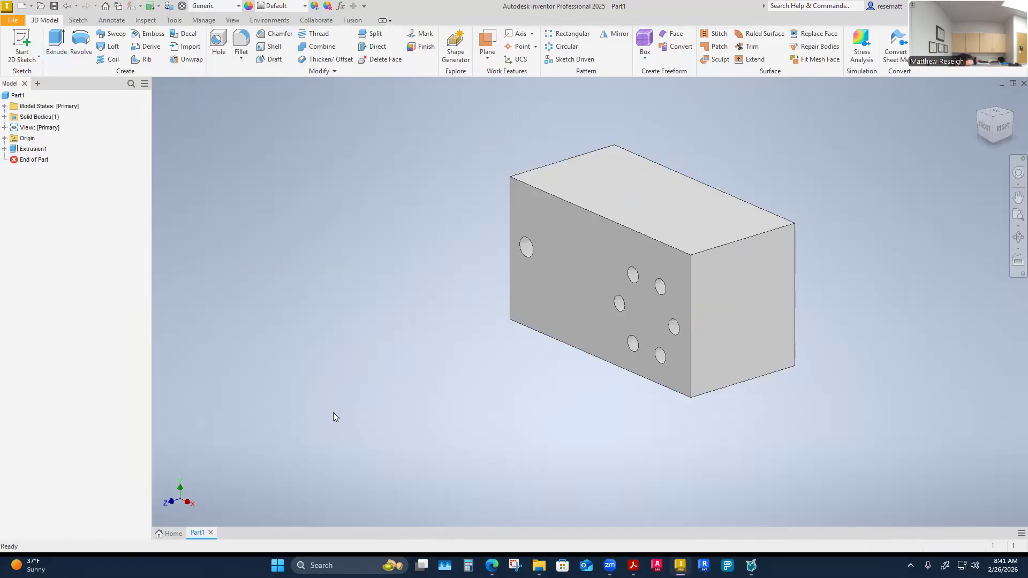
shift+middle_drag(351, 439, 155, 220)
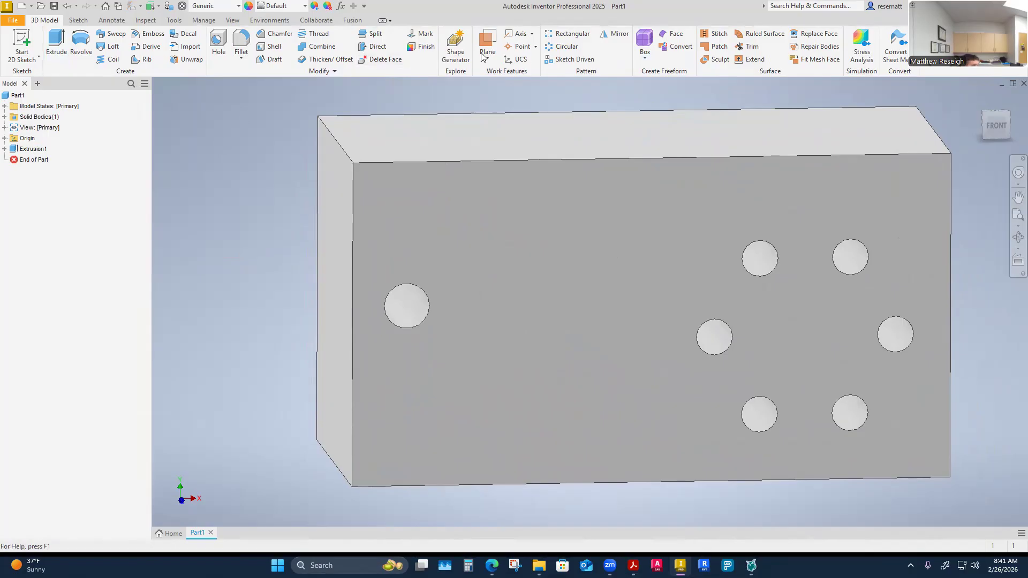
click(570, 35)
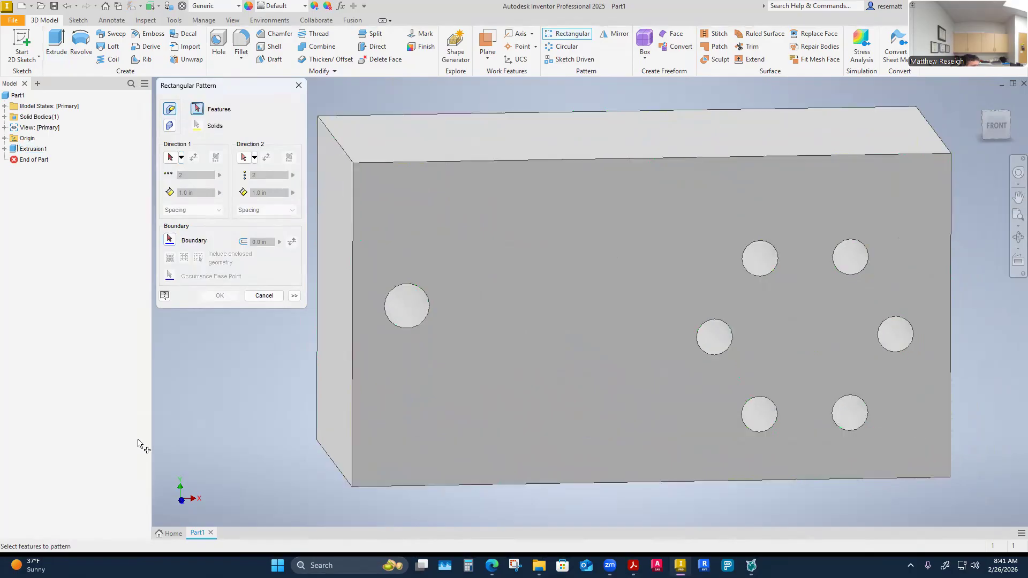
shift+middle_drag(161, 519, 404, 199)
shift+middle_drag(436, 245, 439, 282)
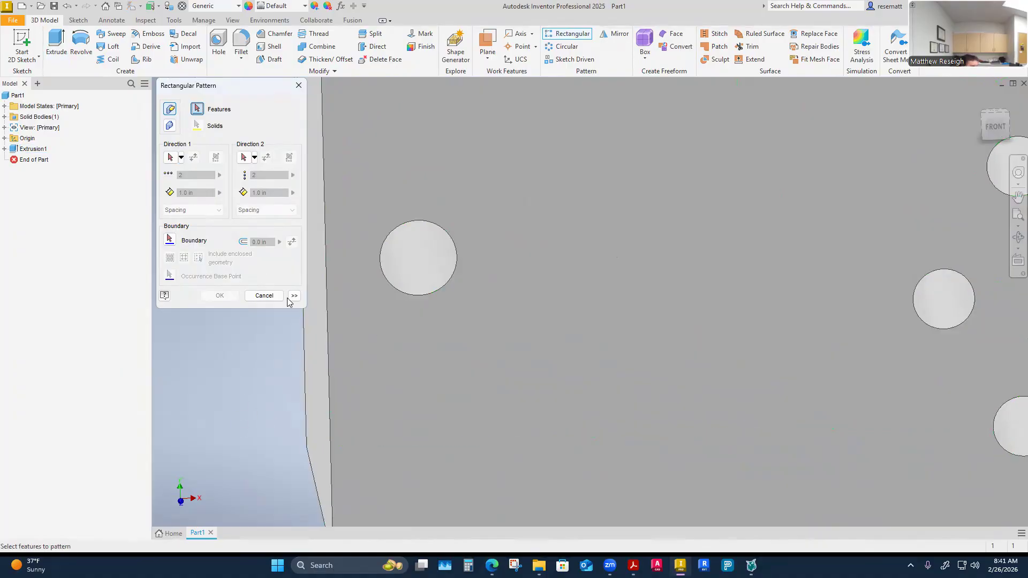
click(268, 295)
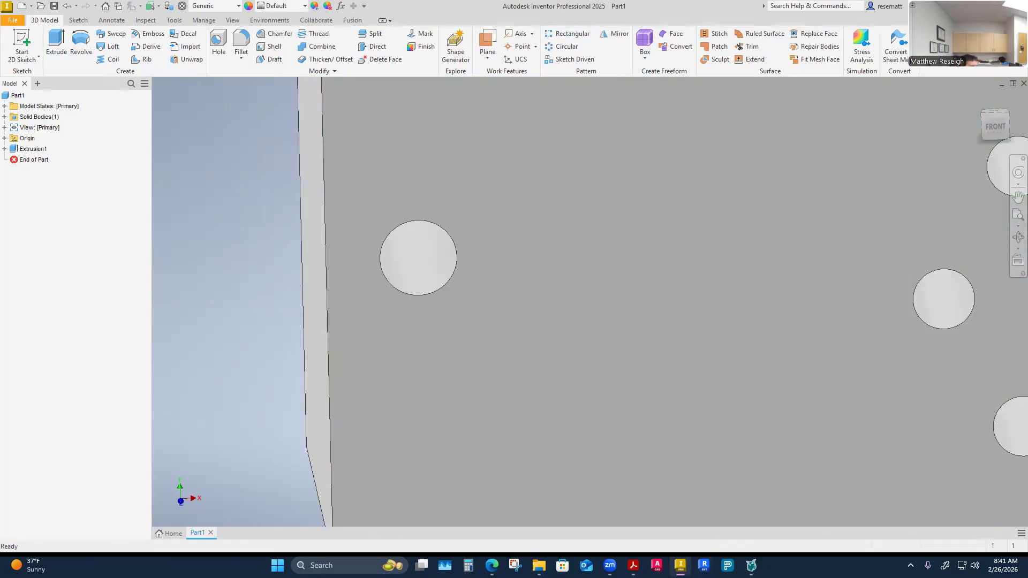
Reopen the block extrusion's sketch for editing and delete the 0.3125 in circle near the rectangle's left edge.
click(679, 565)
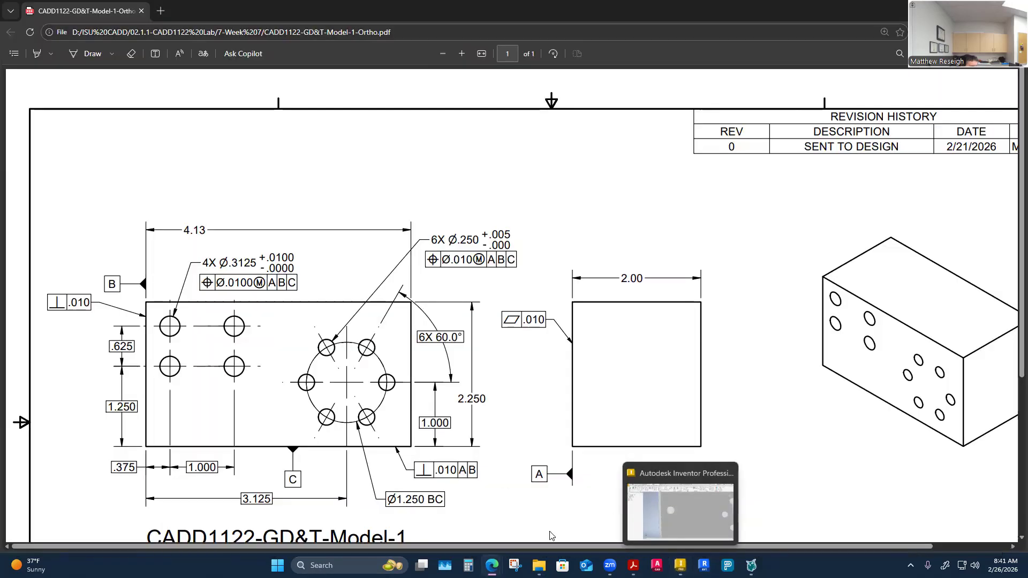
click(679, 565)
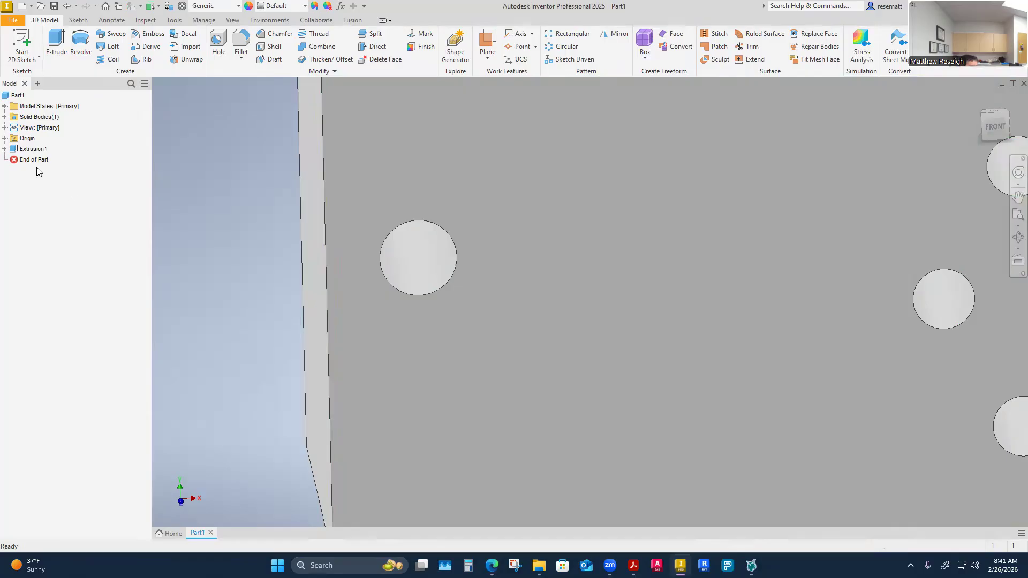
click(4, 149)
right_click(37, 160)
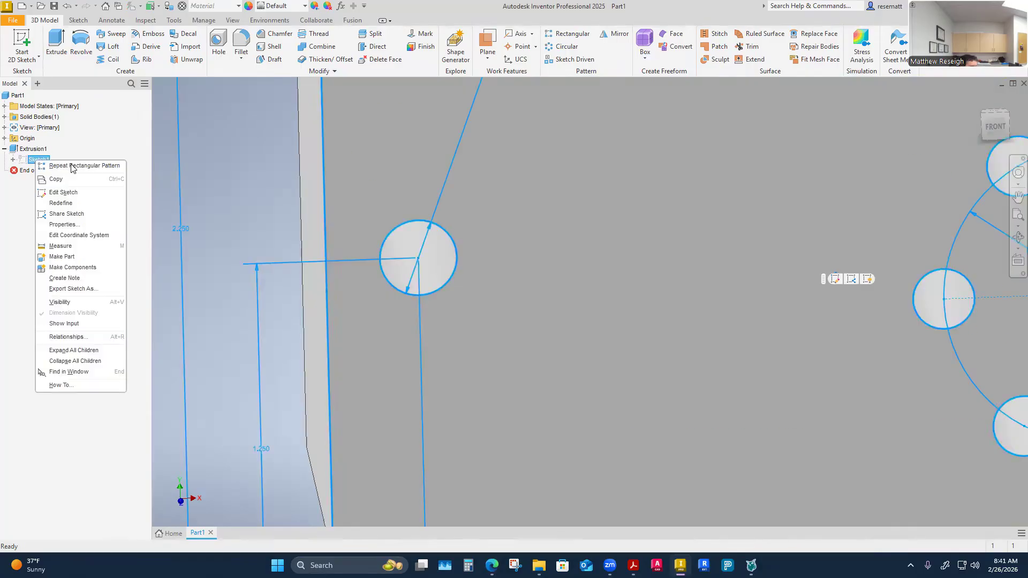
click(60, 193)
scroll(448, 342, down, 5)
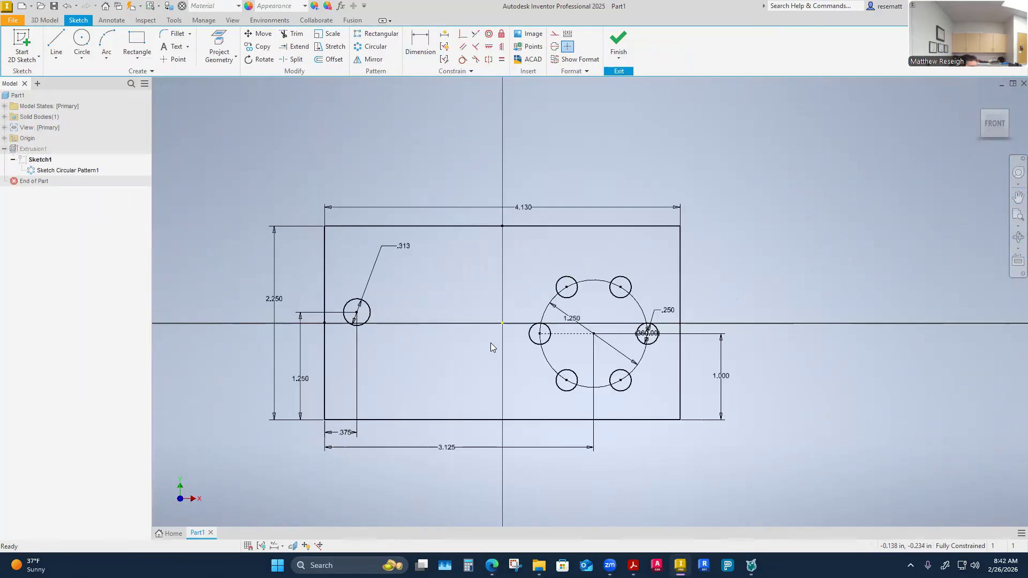
scroll(350, 315, up, 5)
scroll(384, 308, down, 2)
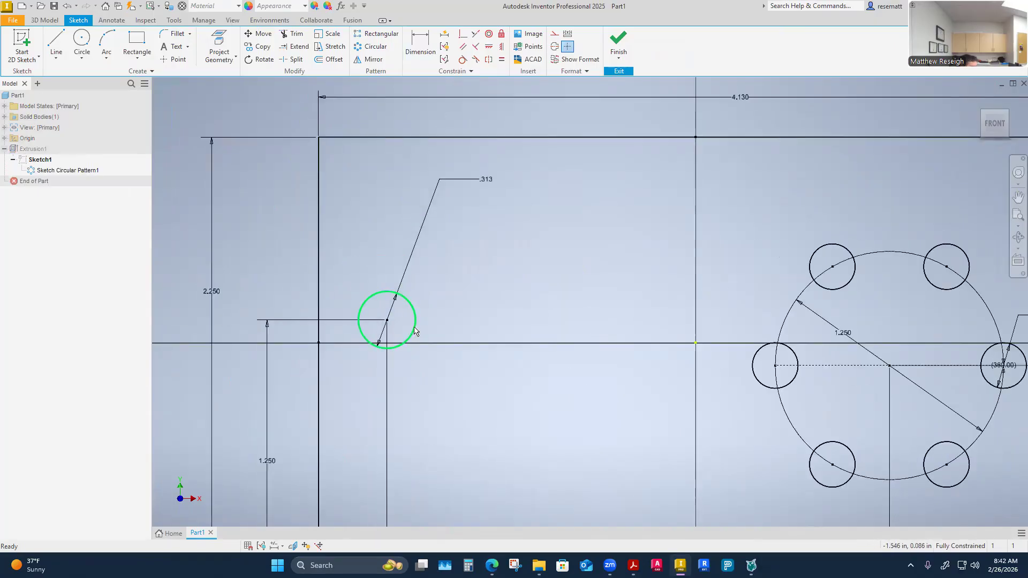
scroll(415, 329, down, 5)
scroll(419, 324, up, 5)
Place a sketch point in the rectangle's left half at about X -1.61 in, Y 0.27 in.
click(175, 59)
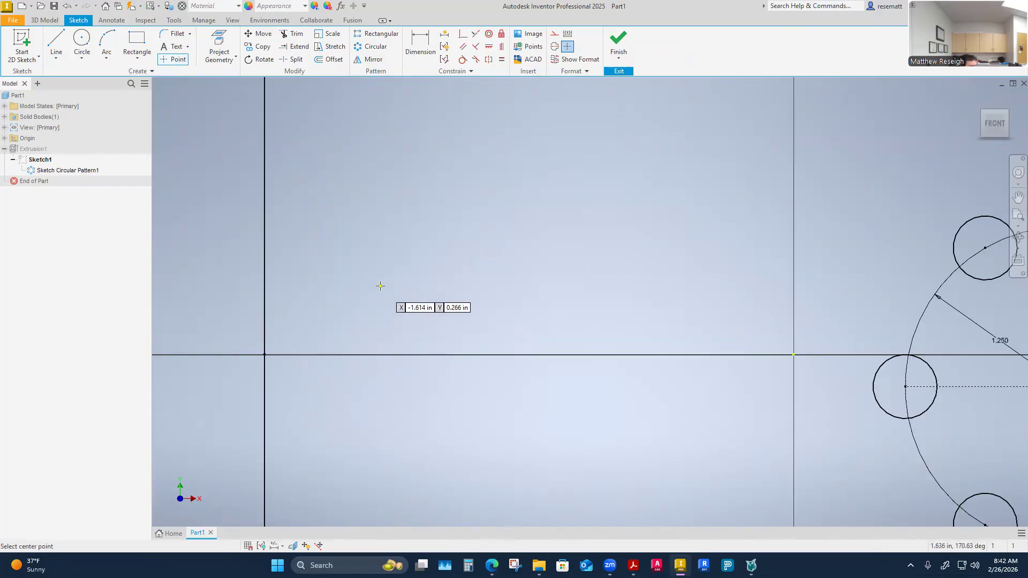
right_click(380, 306)
click(447, 318)
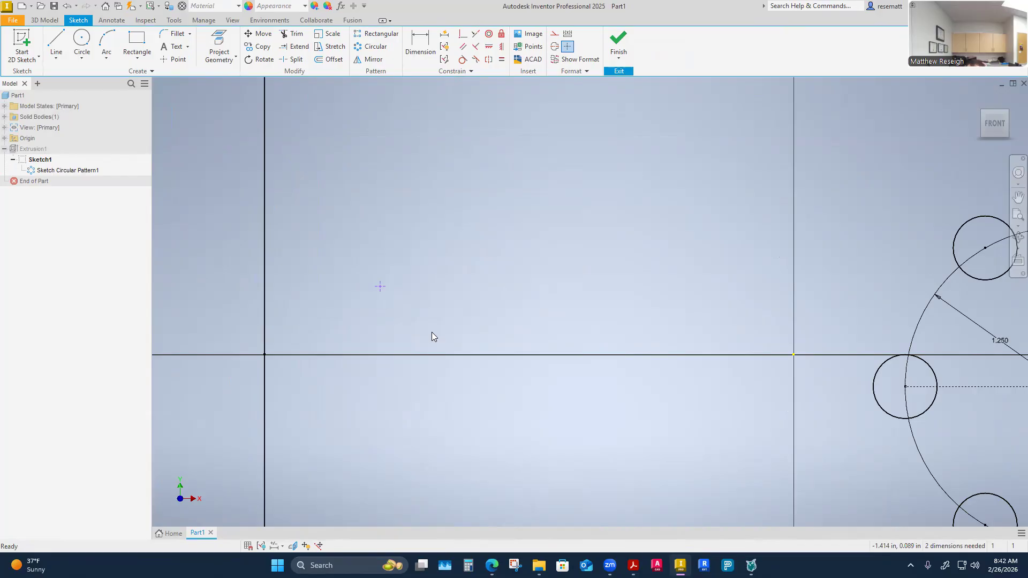
scroll(412, 322, down, 5)
Dimension the sketch point 0.375 in from the rectangle's left edge.
click(420, 43)
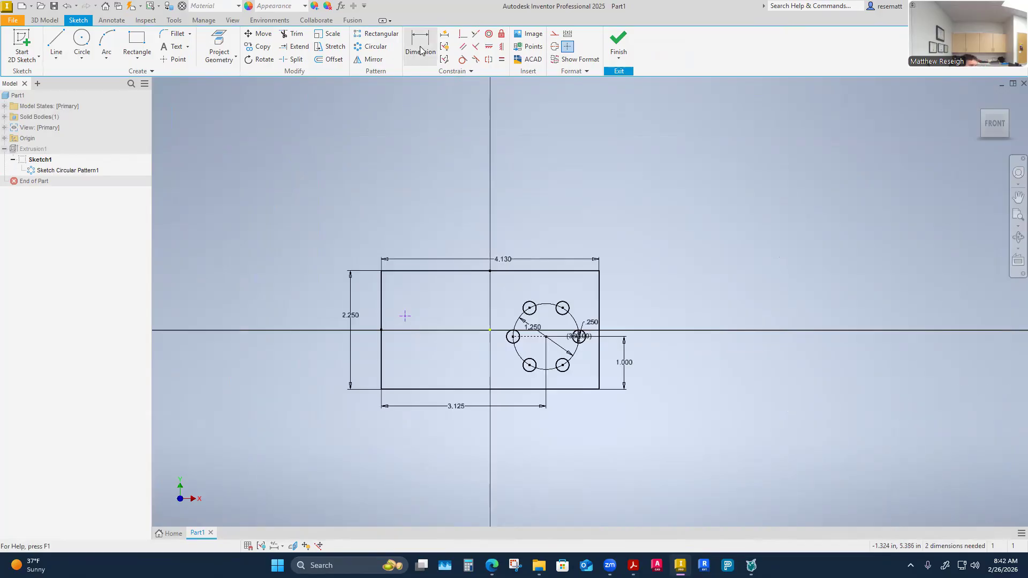
scroll(403, 332, up, 3)
click(363, 308)
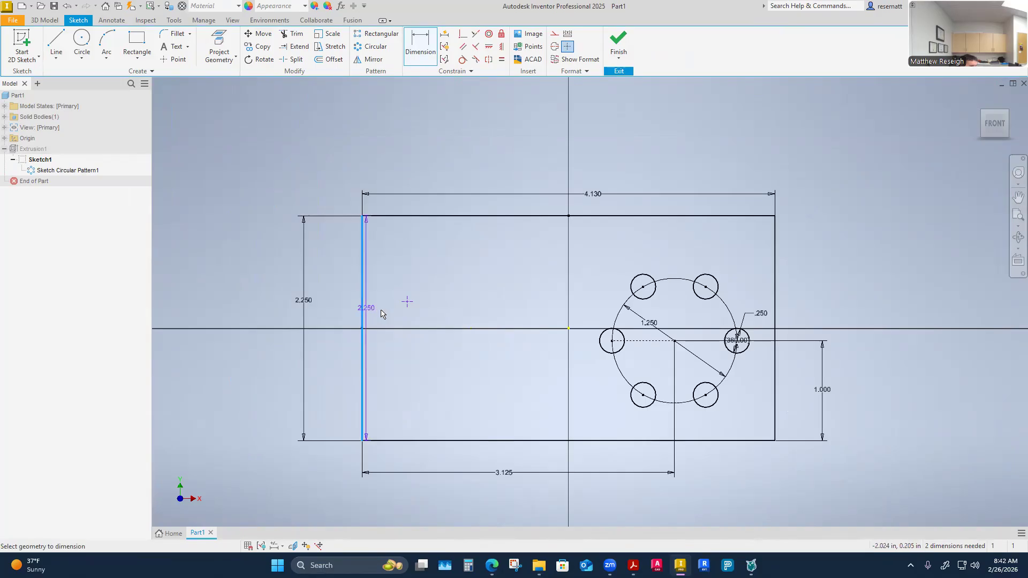
click(407, 302)
click(388, 461)
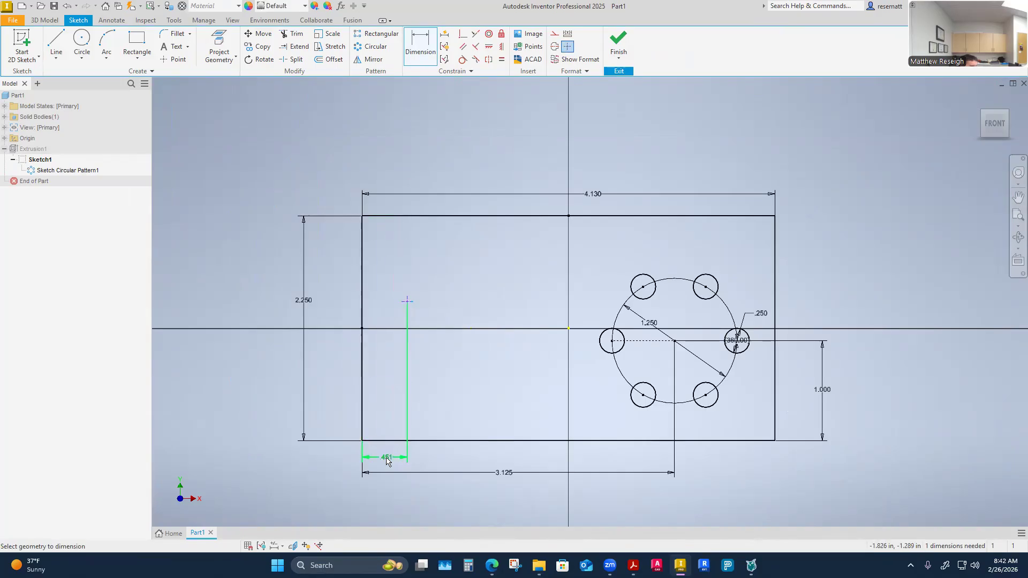
text(.375)
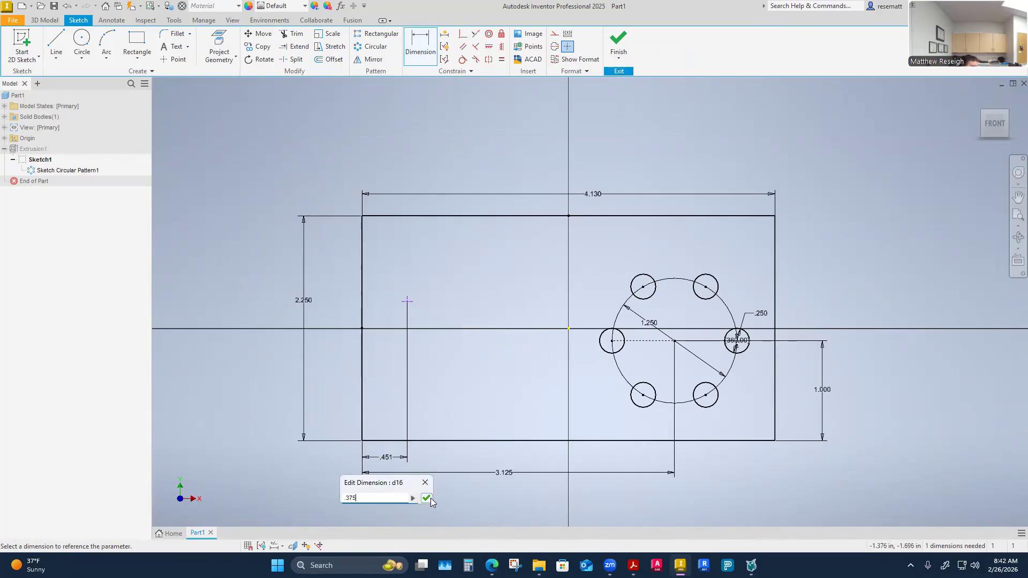
click(426, 499)
Dimension the sketch point 1.25 in above the rectangle's bottom edge and finish the sketch.
click(420, 440)
click(400, 302)
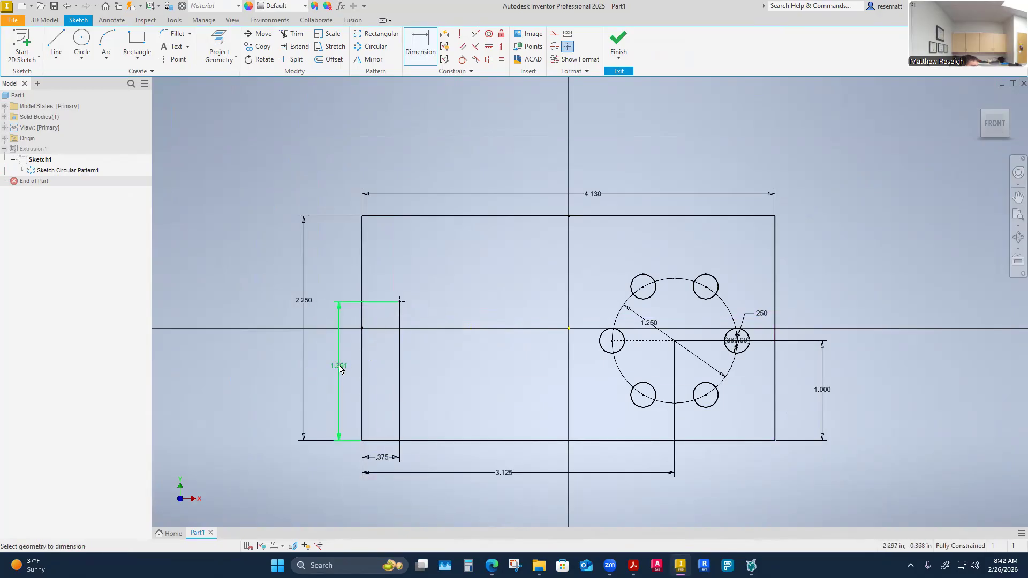
click(338, 367)
text(1.25)
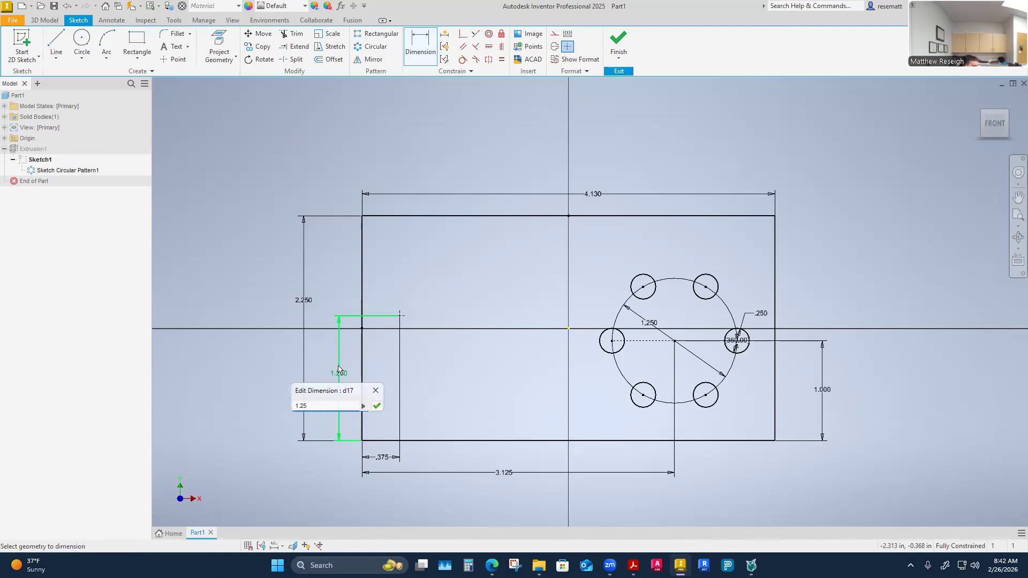
key(Return)
key(Escape)
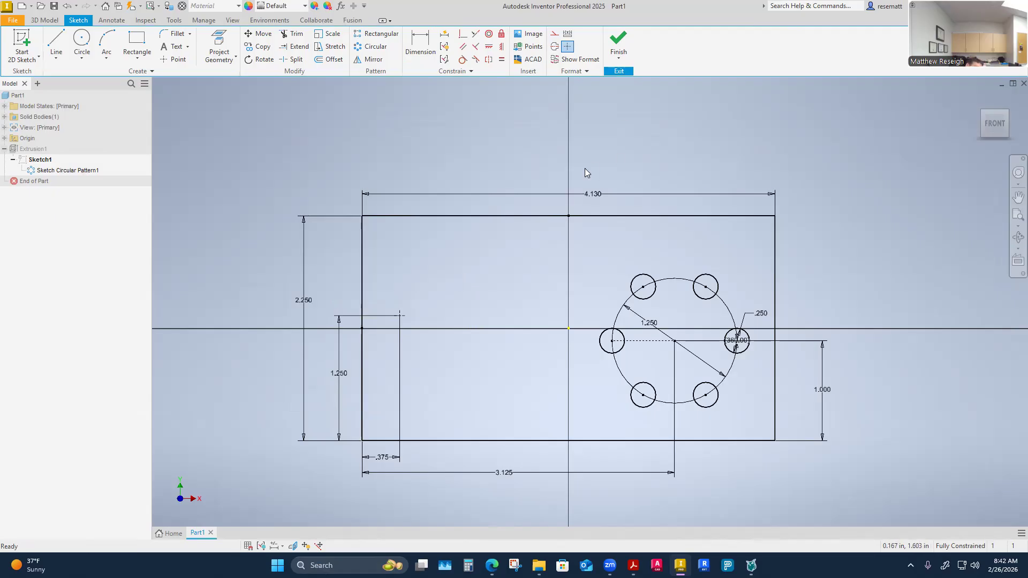
click(618, 42)
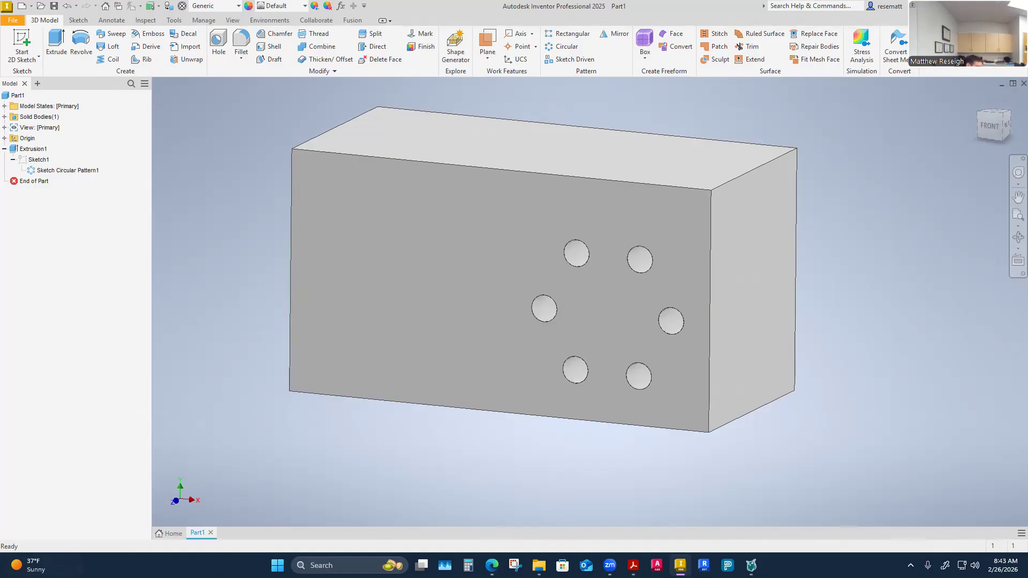
Make the block extrusion's sketch visible on the solid so its hole center point can be used.
mouse_move(33, 565)
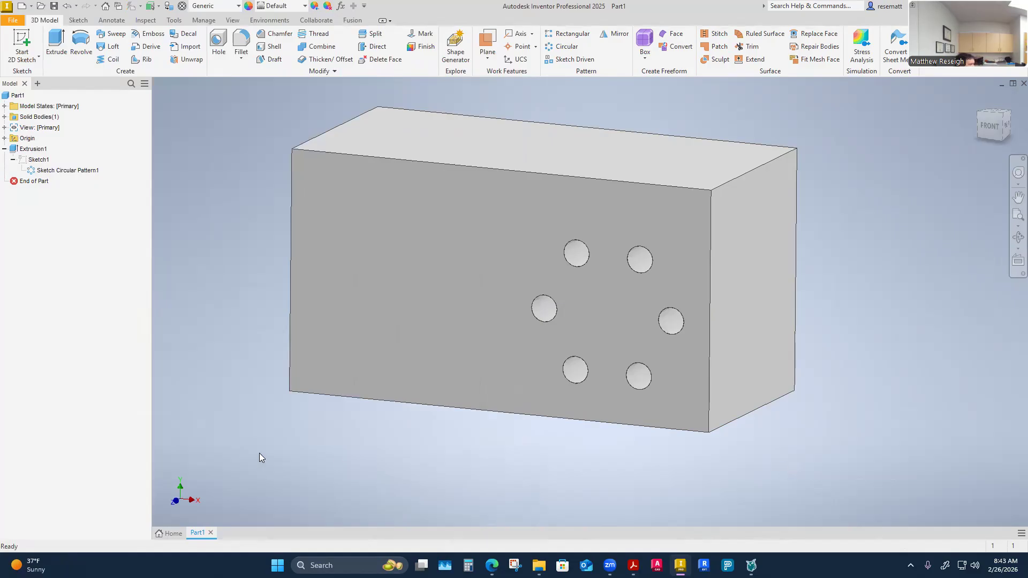
mouse_move(259, 453)
shift+middle_down()
mouse_move(356, 471)
mouse_move(513, 425)
mouse_move(433, 398)
shift+middle_up()
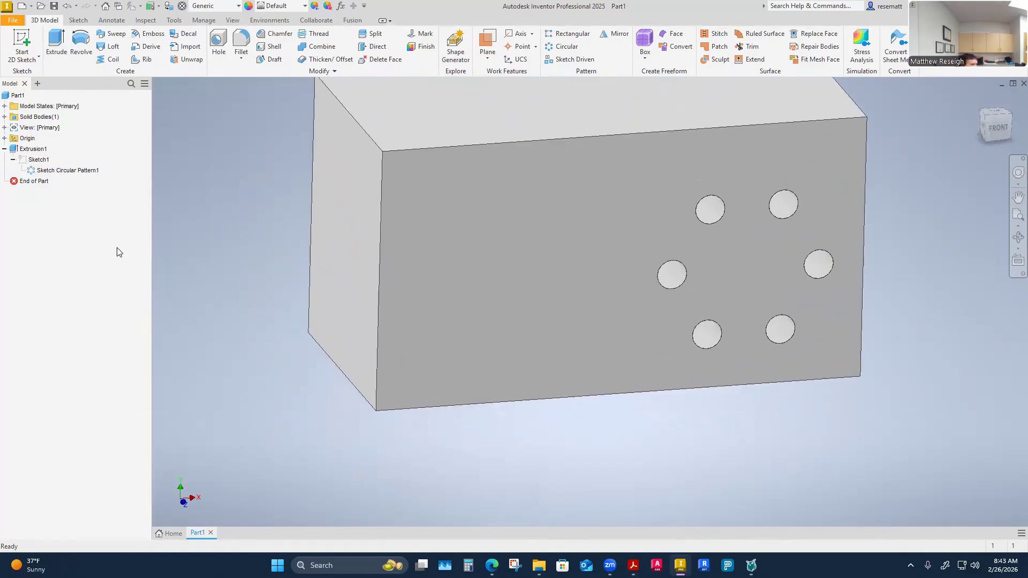
right_click(44, 159)
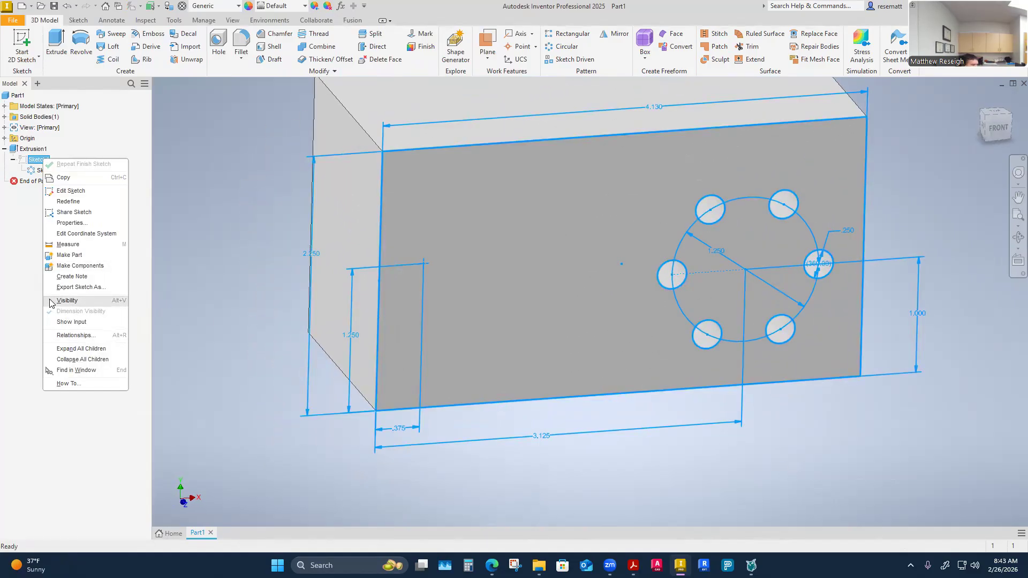
click(67, 301)
mouse_move(163, 338)
shift+middle_down()
mouse_move(229, 331)
mouse_move(494, 237)
mouse_move(439, 224)
shift+middle_up()
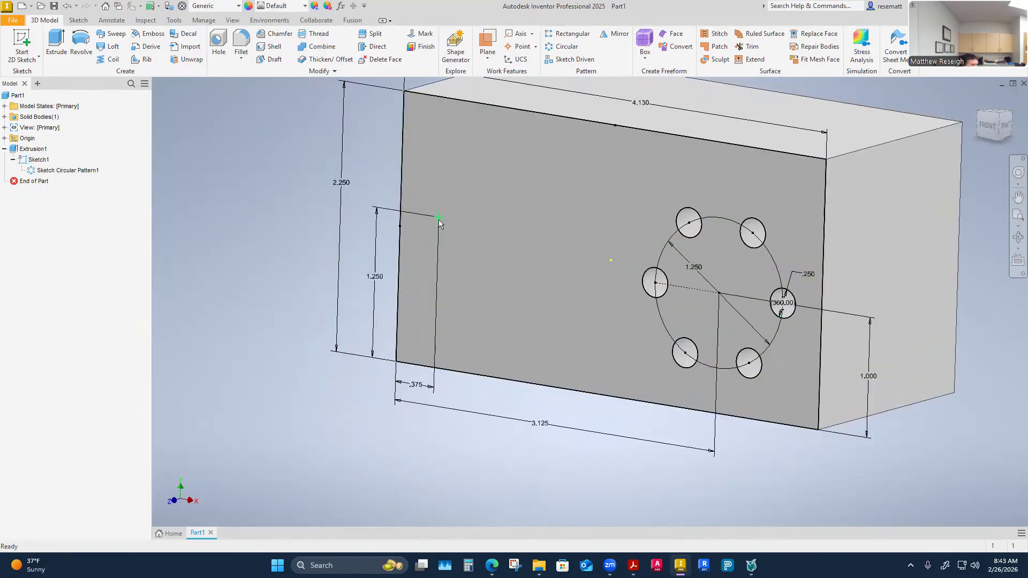
shift+middle_drag(288, 299, 245, 316)
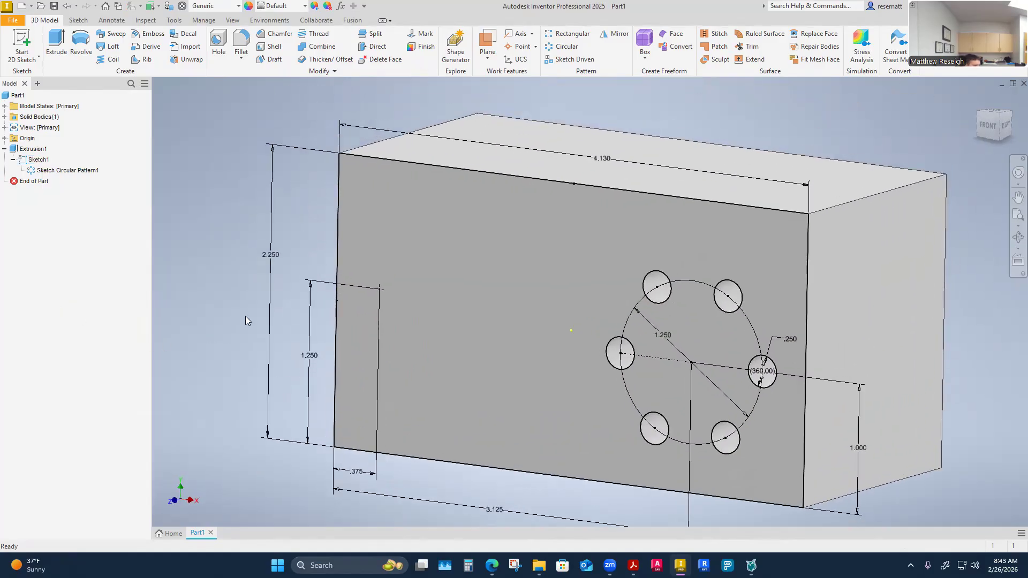
Create a simple through-all hole without a seat at the sketch point, with the 0.3125 in diameter given in the PDF drawing.
click(219, 50)
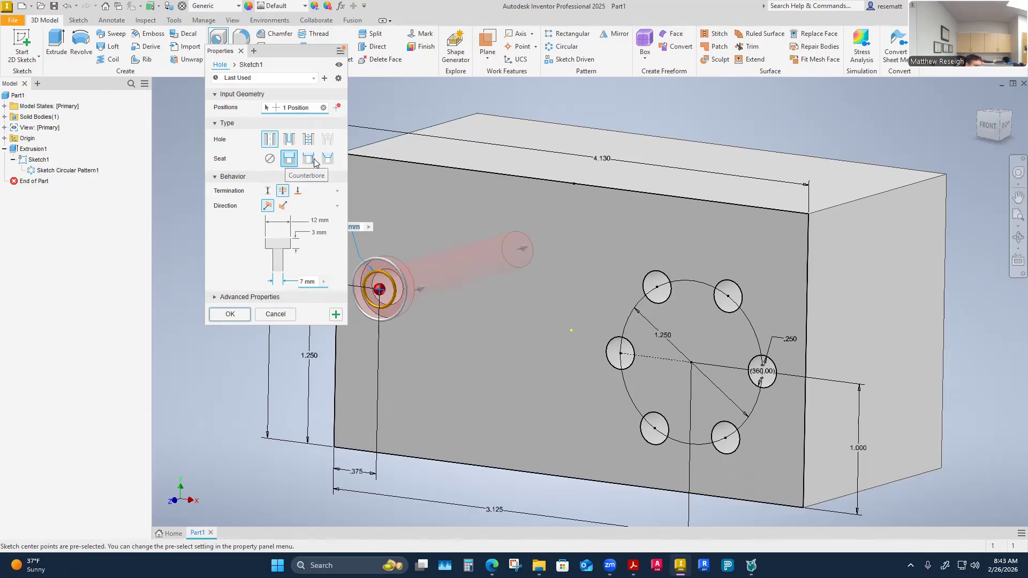
click(269, 158)
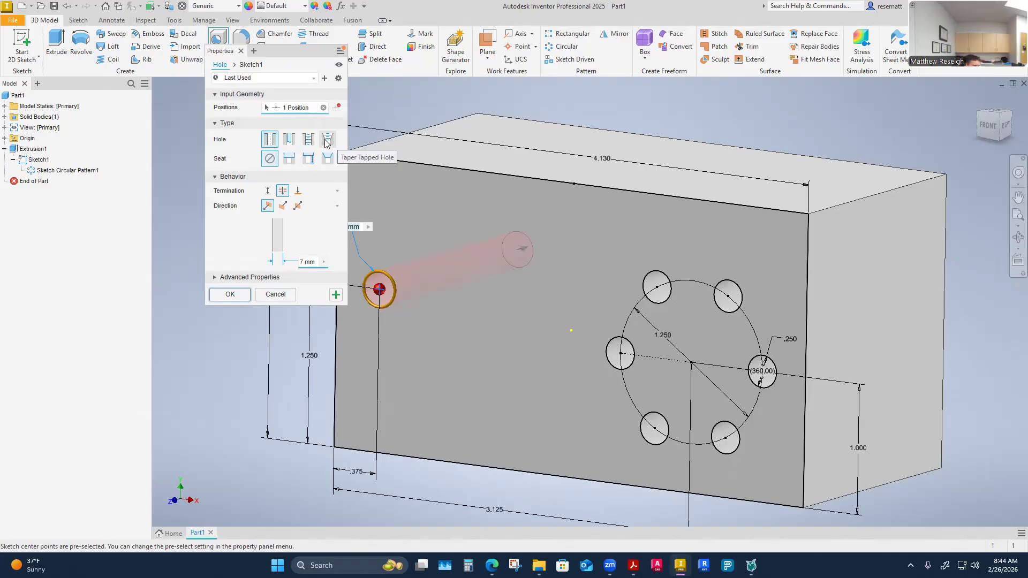
middle_drag(277, 391, 333, 324)
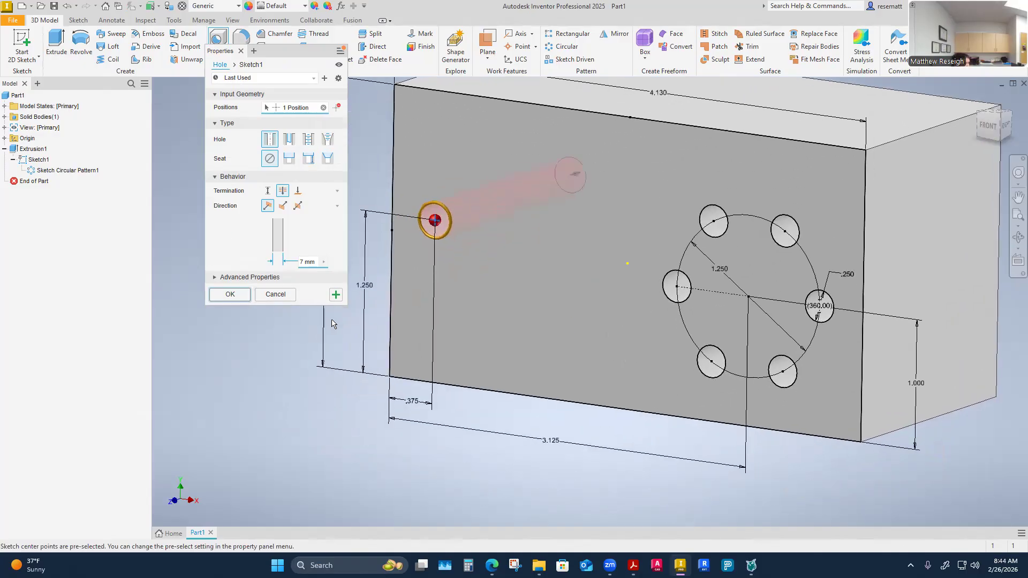
scroll(388, 346, up, 3)
middle_drag(397, 372, 571, 360)
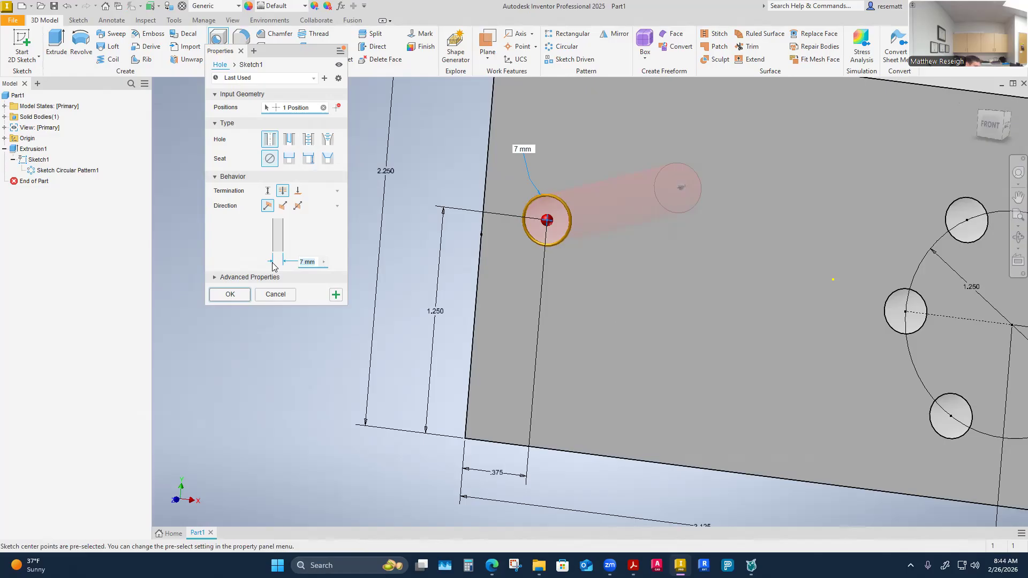
mouse_move(491, 566)
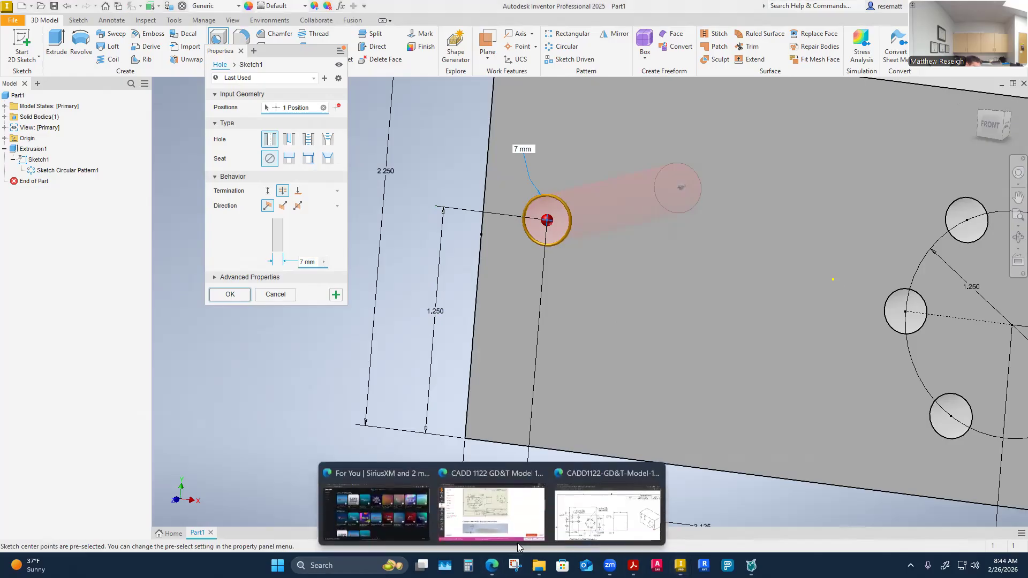
click(608, 511)
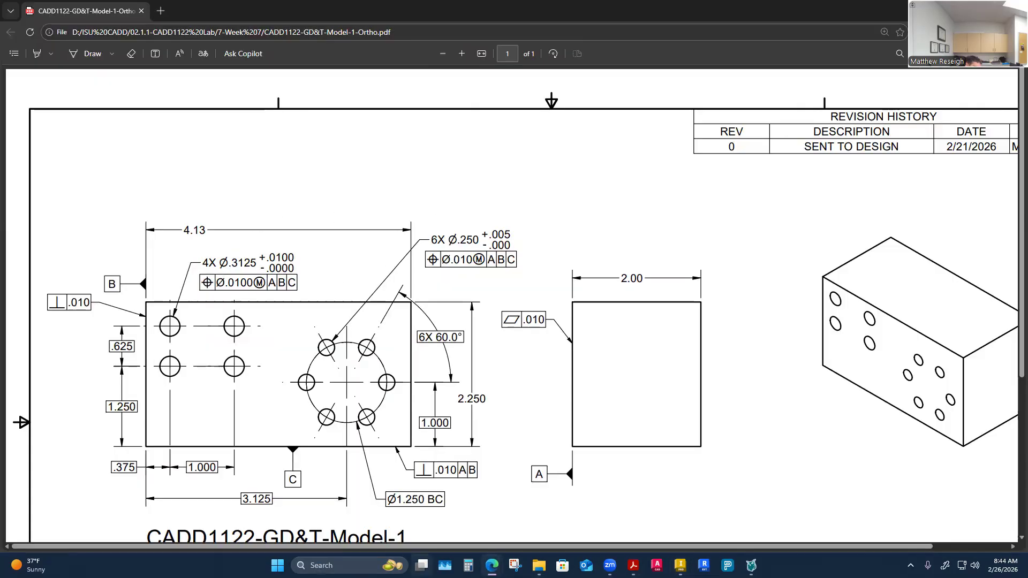
click(680, 565)
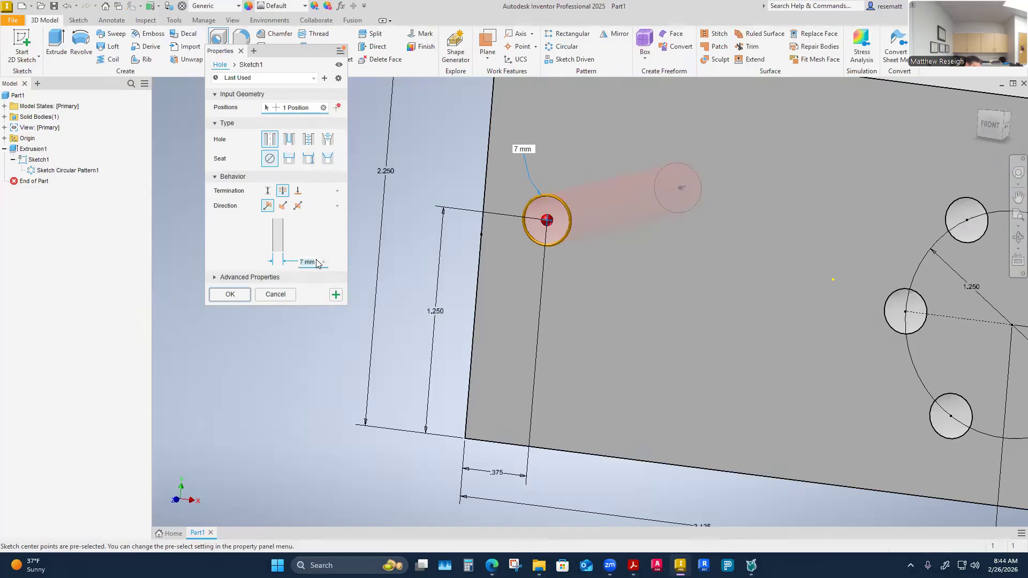
text(.3125)
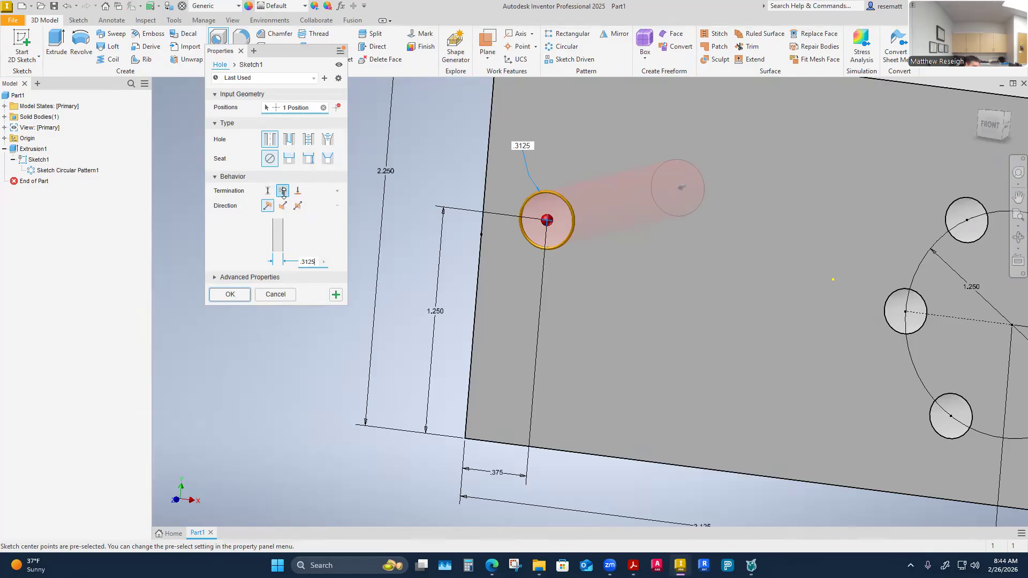
click(230, 295)
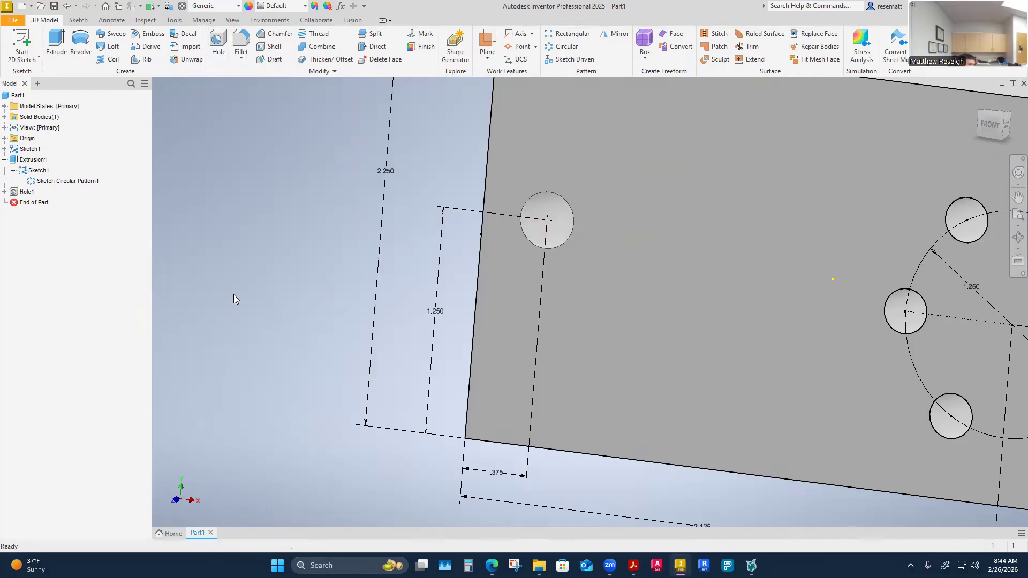
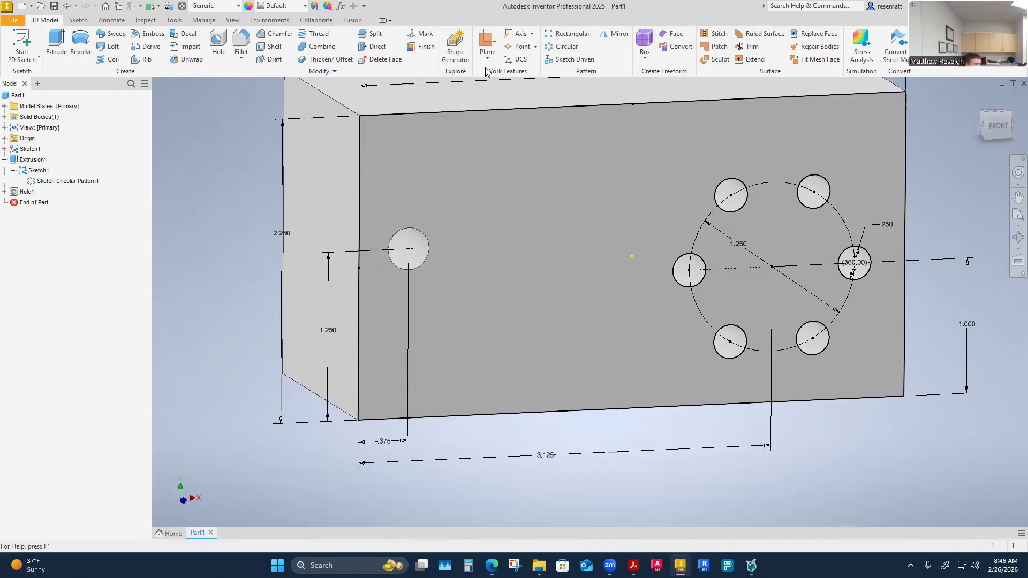
Start a rectangular pattern of the 0.3125 in hole, with two holes 1.0 in apart and direction 1 reversed along the front face's top edge.
click(568, 34)
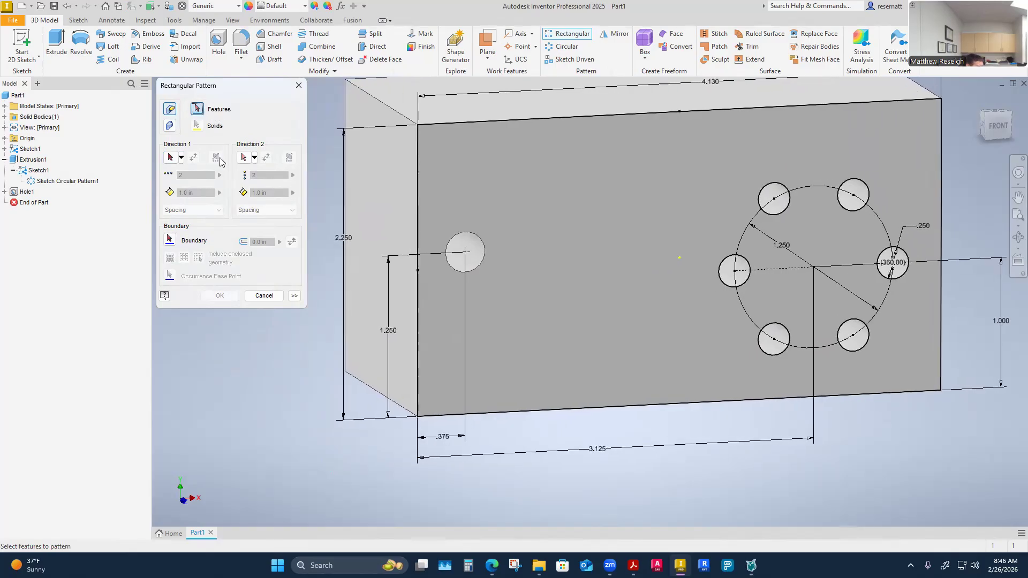
scroll(307, 394, up, 2)
click(491, 272)
scroll(276, 409, down, 4)
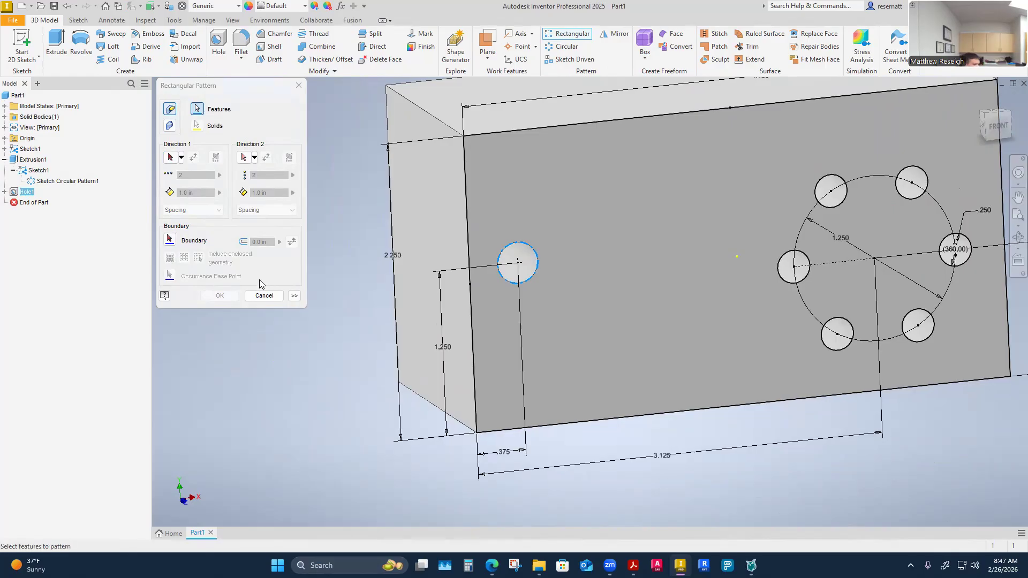
click(170, 157)
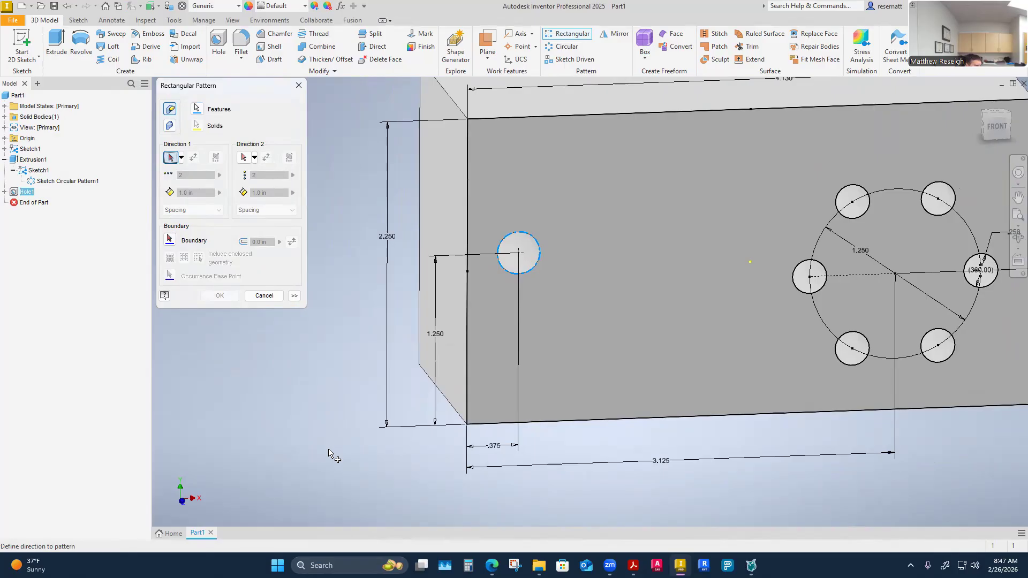
click(504, 119)
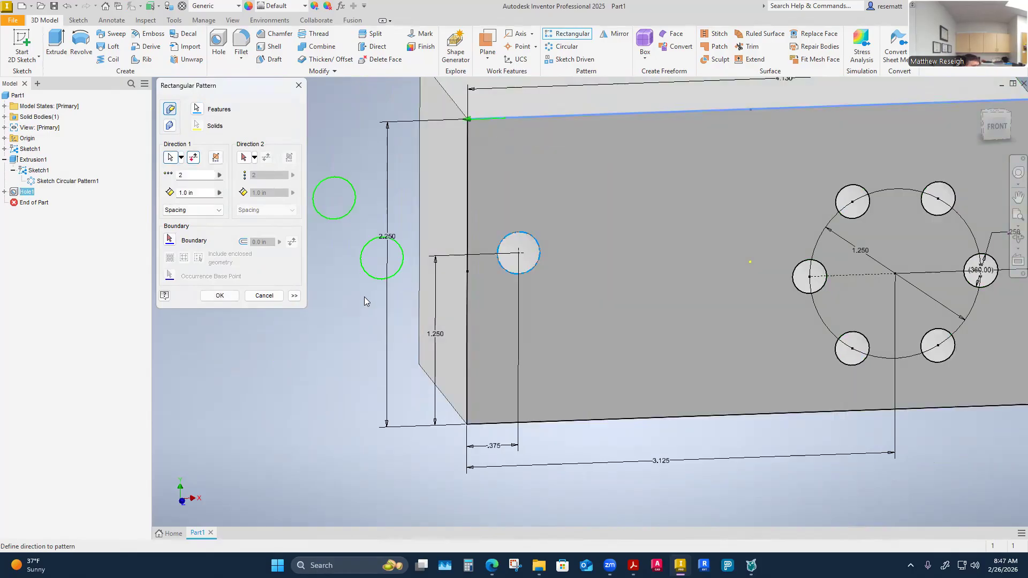
shift+middle_drag(364, 296, 417, 322)
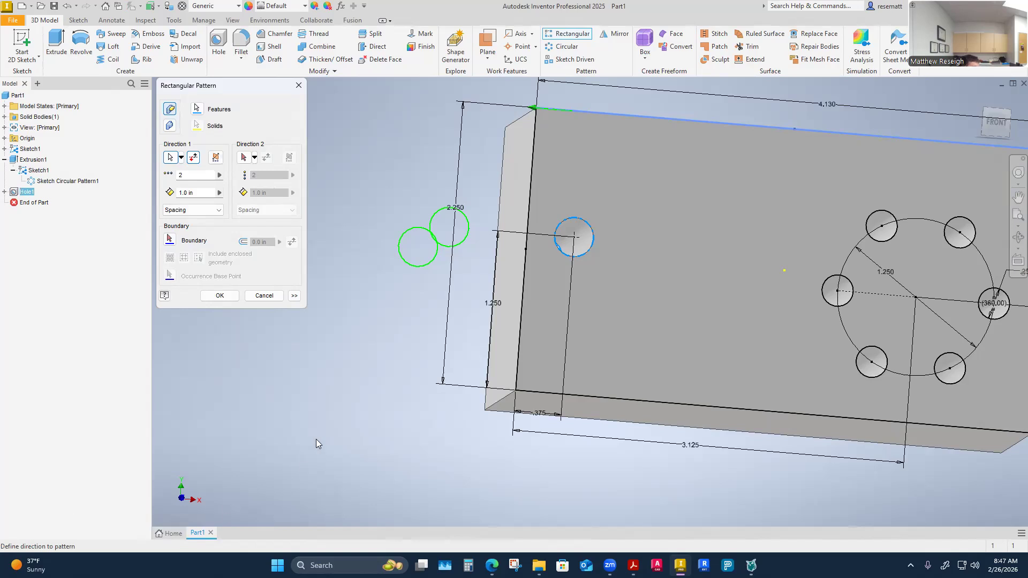
click(194, 157)
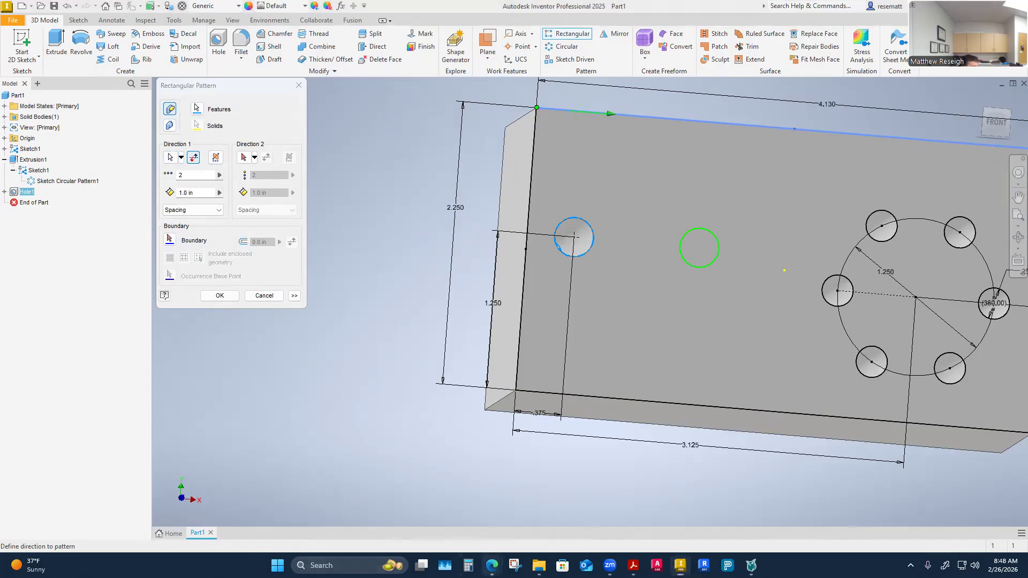
Check the hole spacing in the PDF drawing, then add a second upward direction along the left edge, two holes 0.625 in apart, and create the pattern.
mouse_move(491, 565)
click(465, 522)
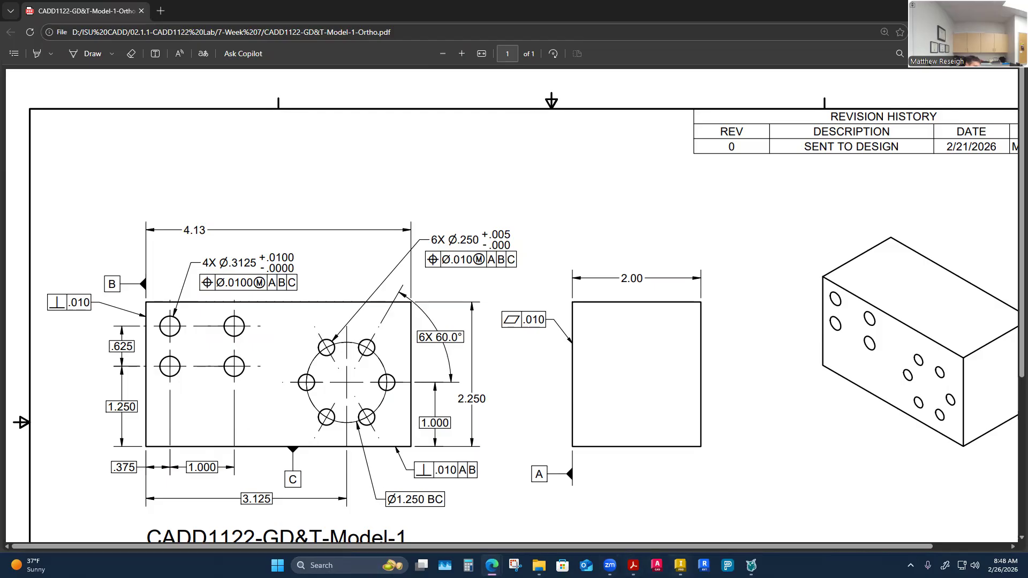
click(680, 565)
shift+middle_drag(619, 169, 634, 262)
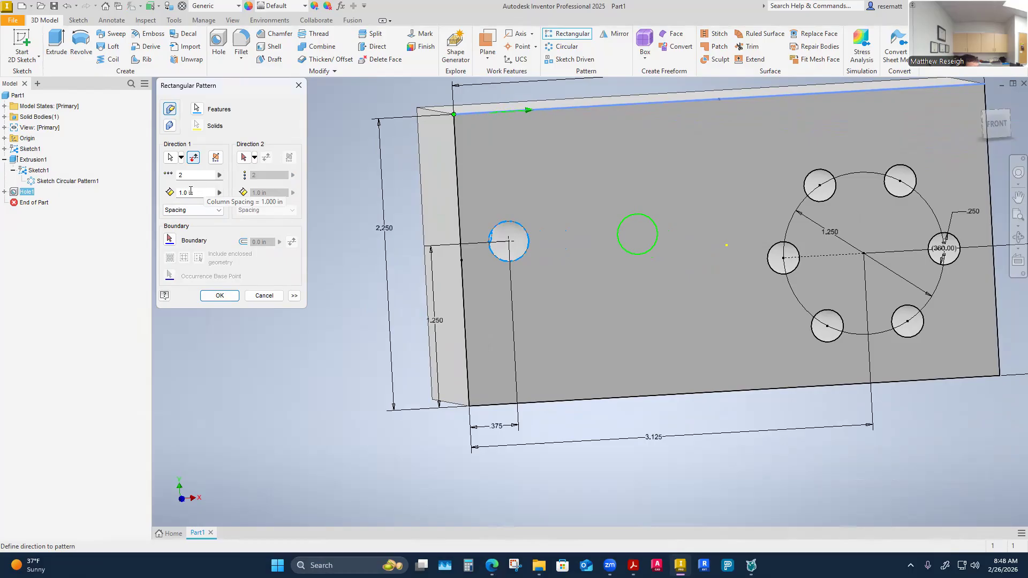
click(244, 157)
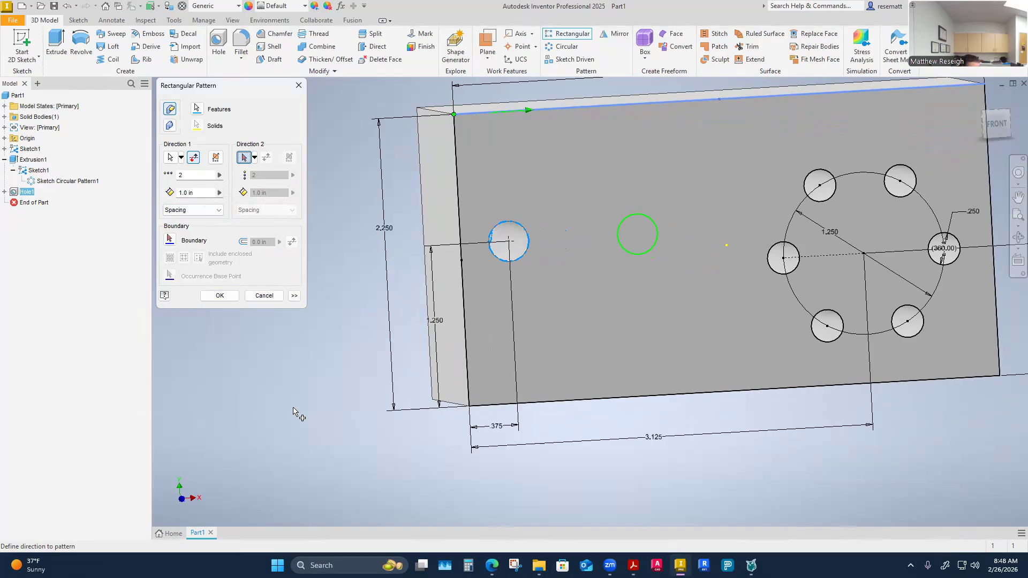
click(461, 234)
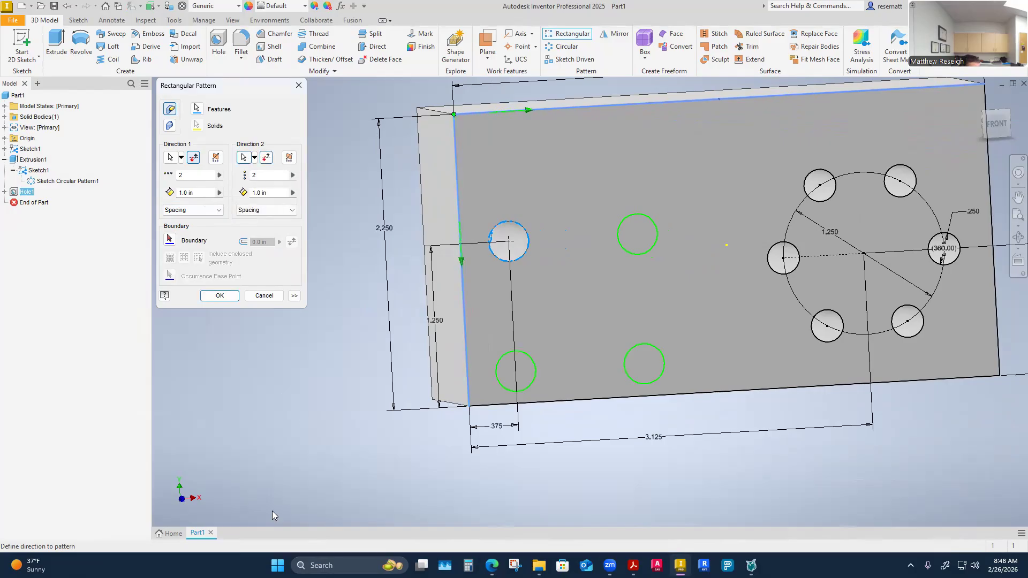
shift+middle_drag(272, 510, 186, 370)
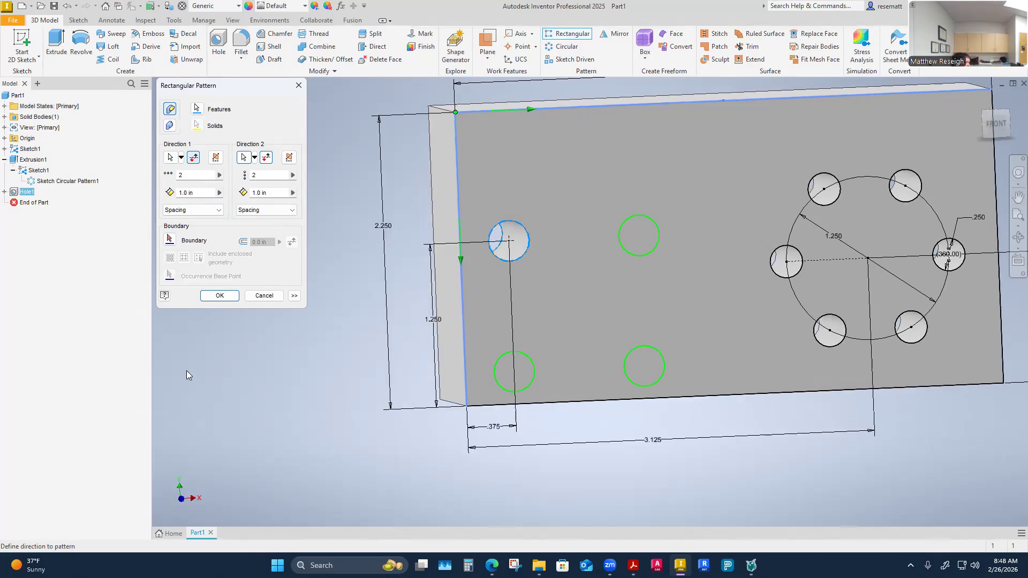
click(266, 158)
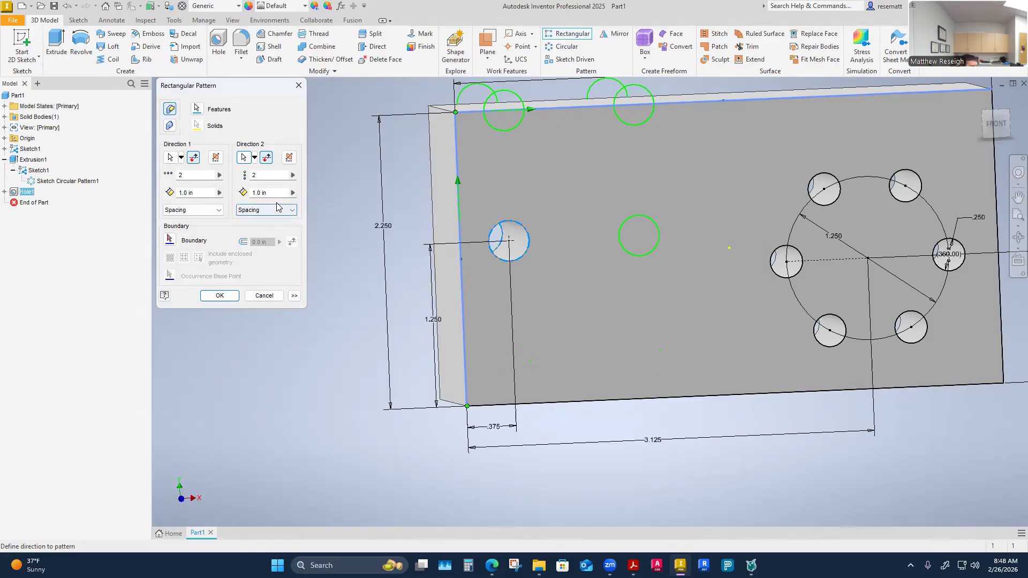
double_click(268, 192)
key(BackSpace)
text(.625)
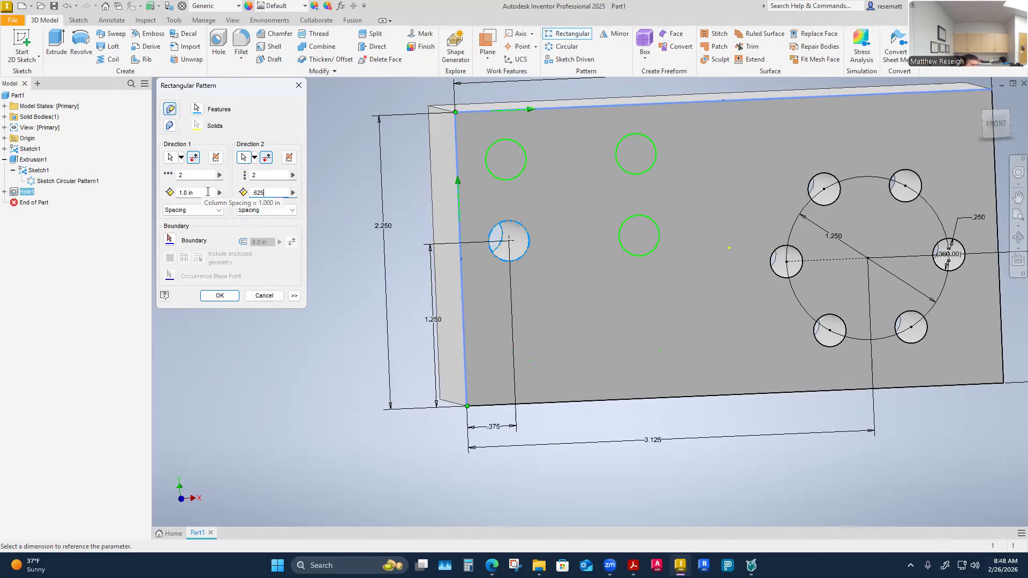
click(220, 298)
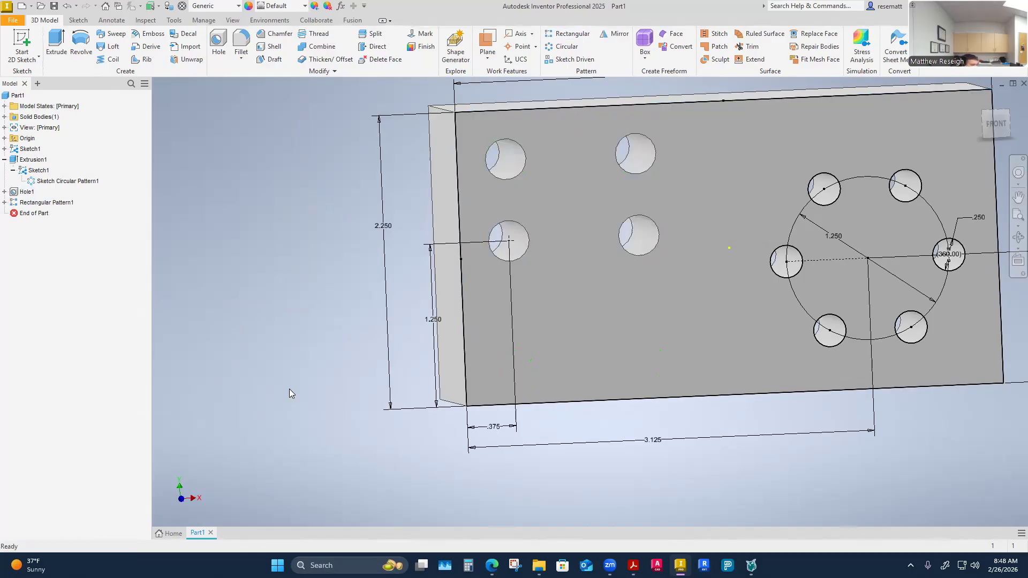
Hide the block extrusion's sketch and its dimensions on the solid.
right_click(36, 170)
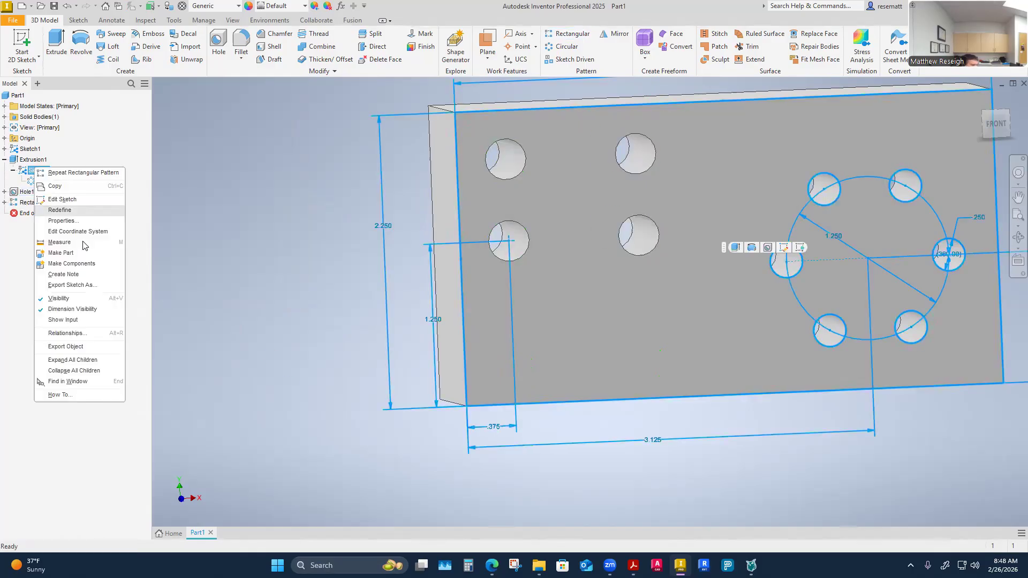
click(59, 299)
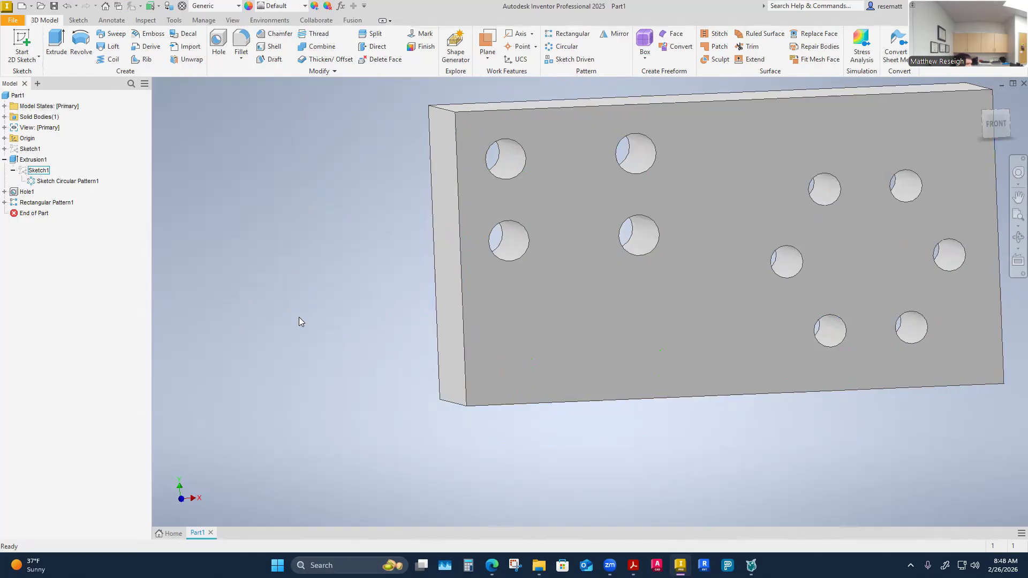
scroll(411, 206, up, 5)
scroll(465, 198, down, 5)
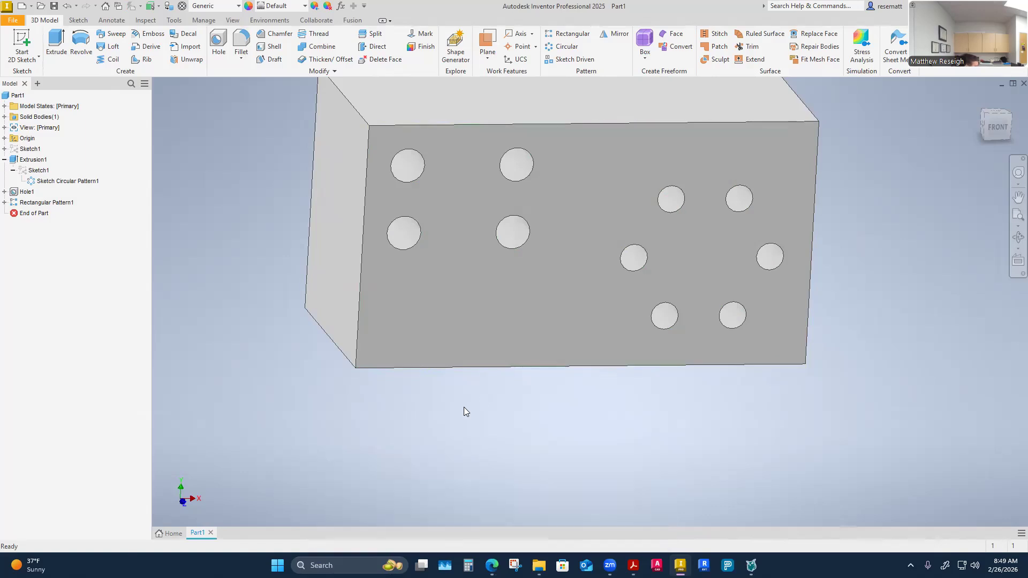
mouse_move(413, 446)
shift+middle_down()
mouse_move(428, 431)
mouse_move(419, 468)
mouse_move(344, 271)
mouse_move(345, 426)
mouse_move(410, 449)
shift+middle_up()
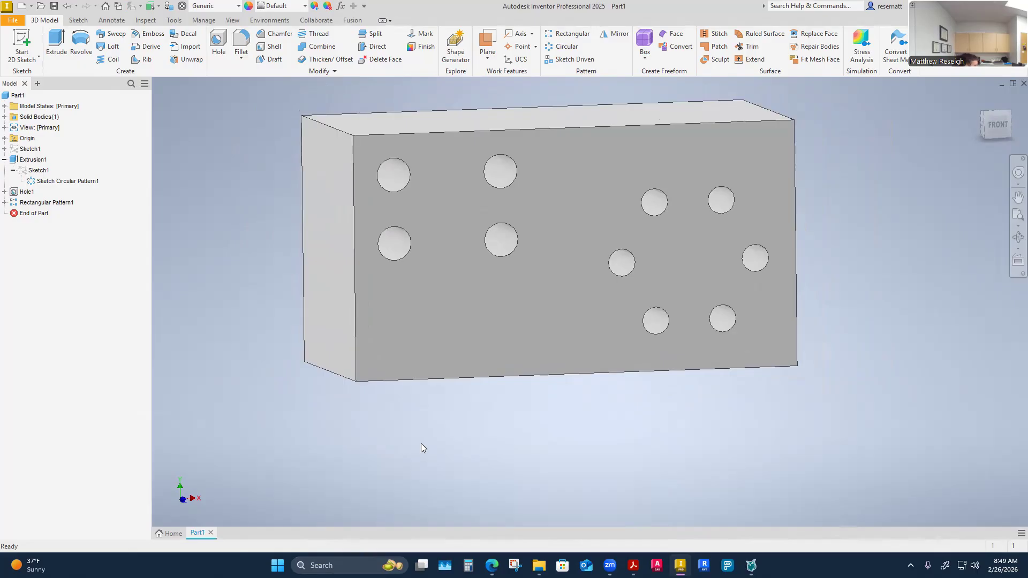
shift+middle_drag(413, 441, 447, 457)
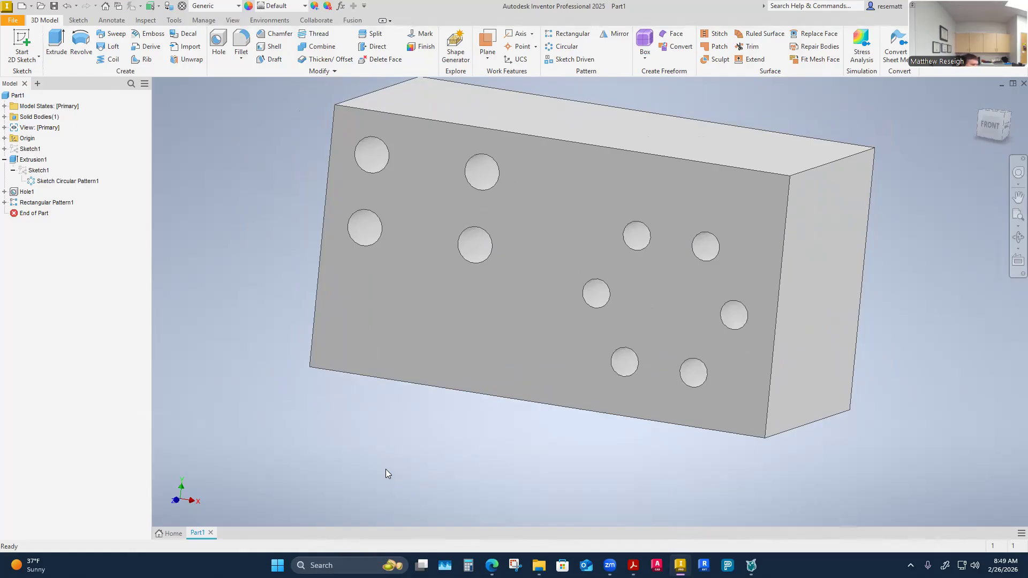
shift+middle_drag(331, 503, 541, 506)
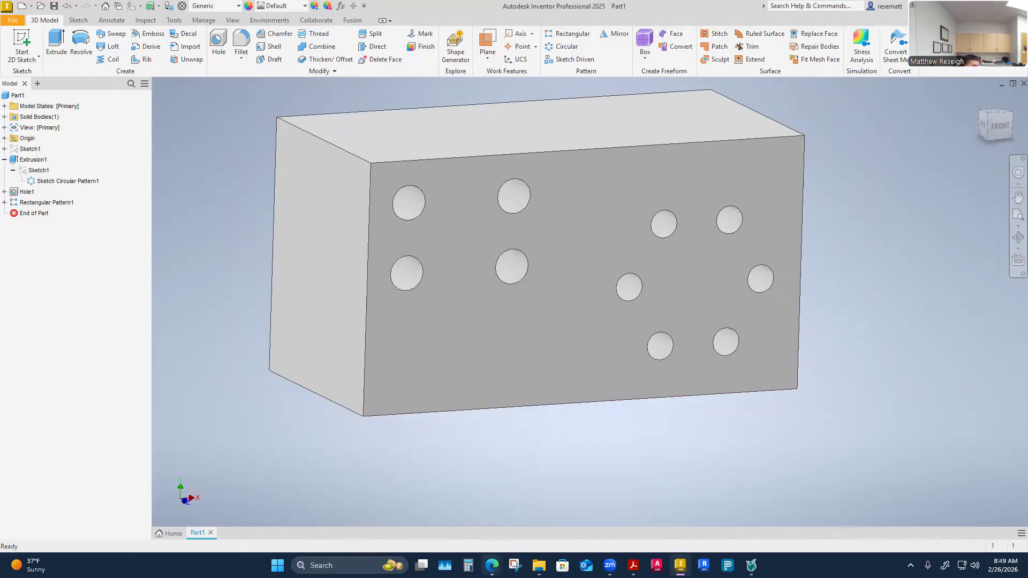
Switch to the PDF drawing and compare the decimal places of the block's dimensions with the general tolerances in the title block.
mouse_move(491, 565)
click(600, 527)
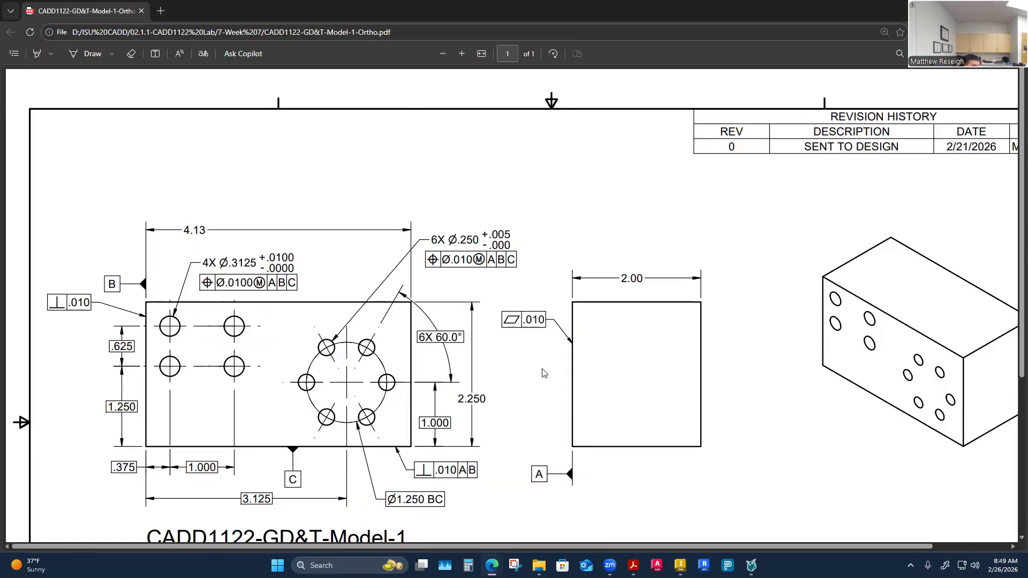
scroll(539, 377, down, 3)
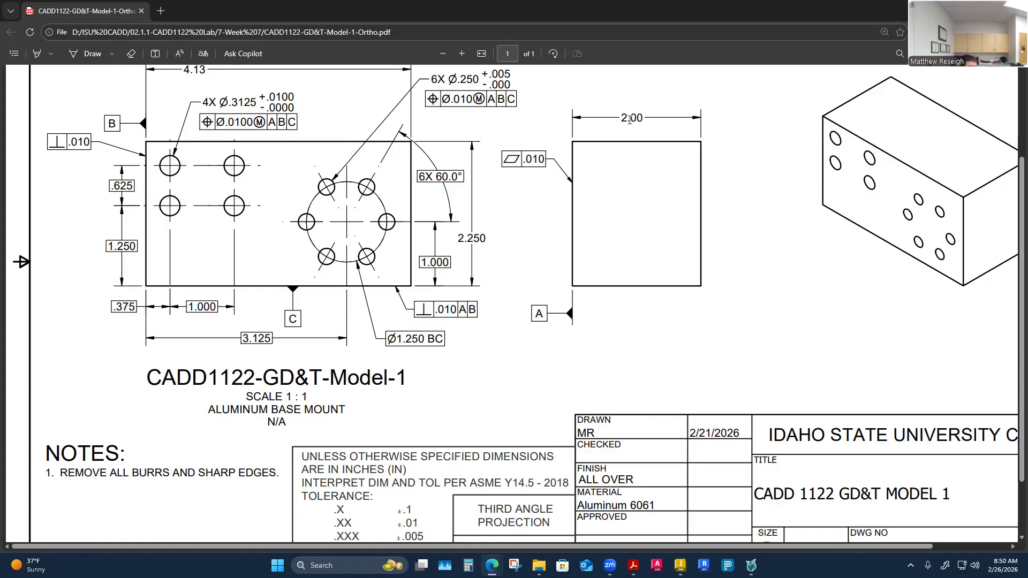
scroll(412, 469, down, 2)
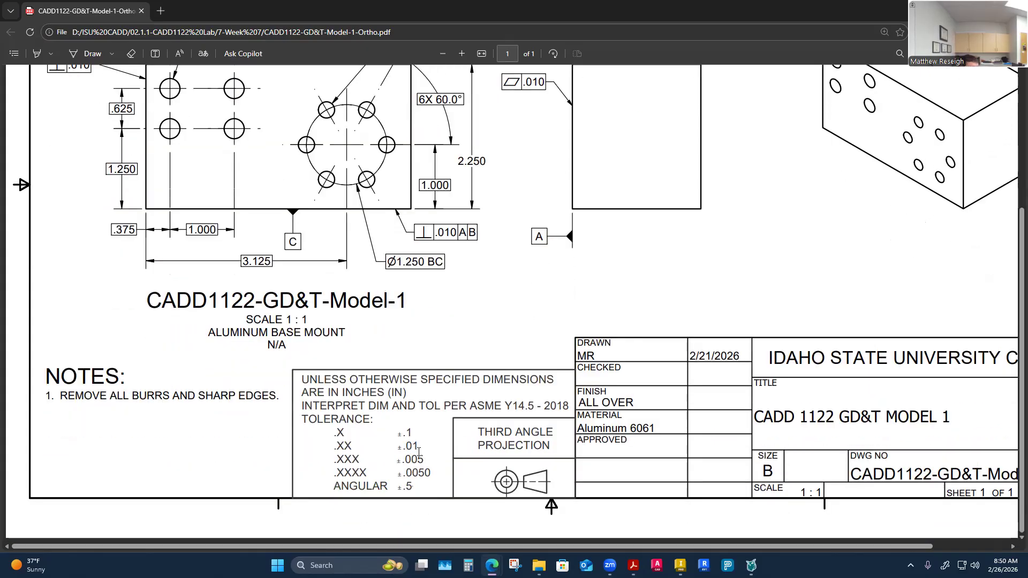
scroll(419, 453, up, 3)
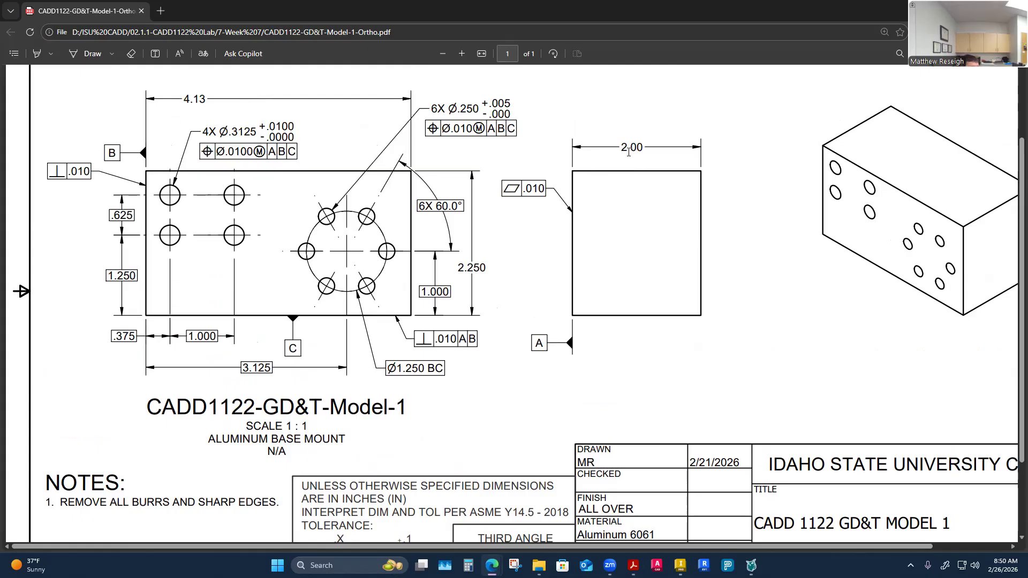
scroll(502, 364, down, 3)
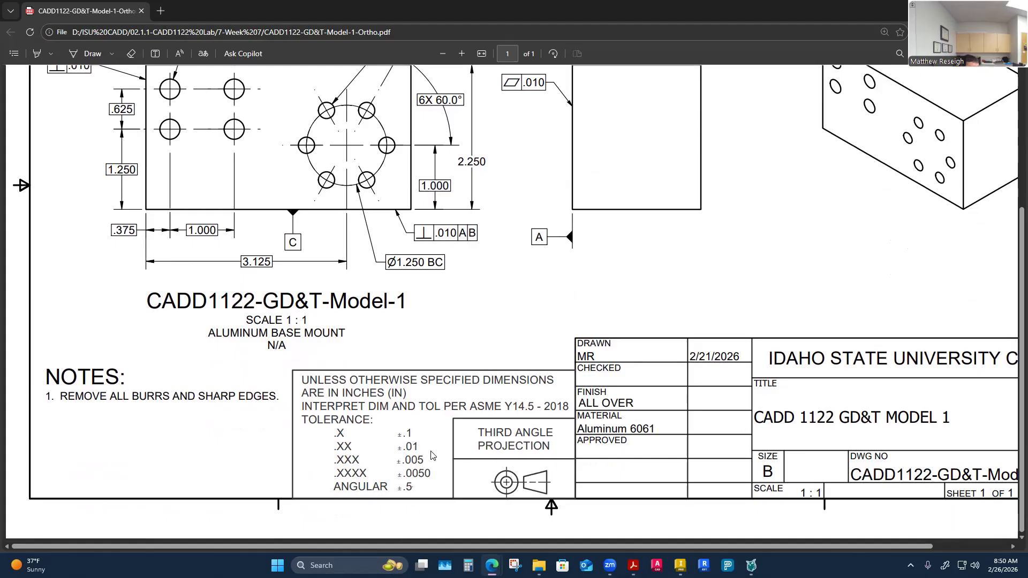
scroll(482, 418, up, 4)
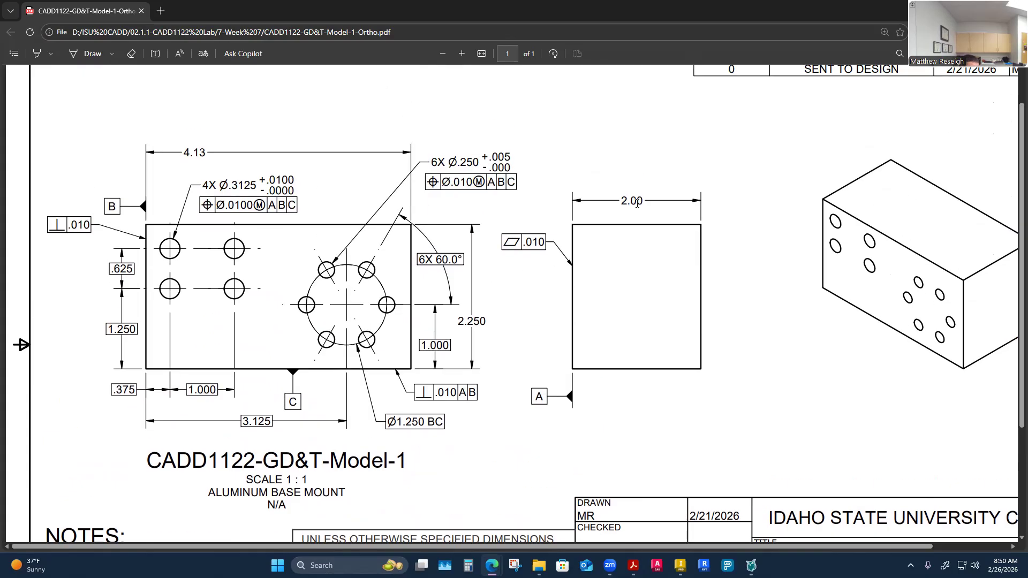
scroll(490, 381, down, 5)
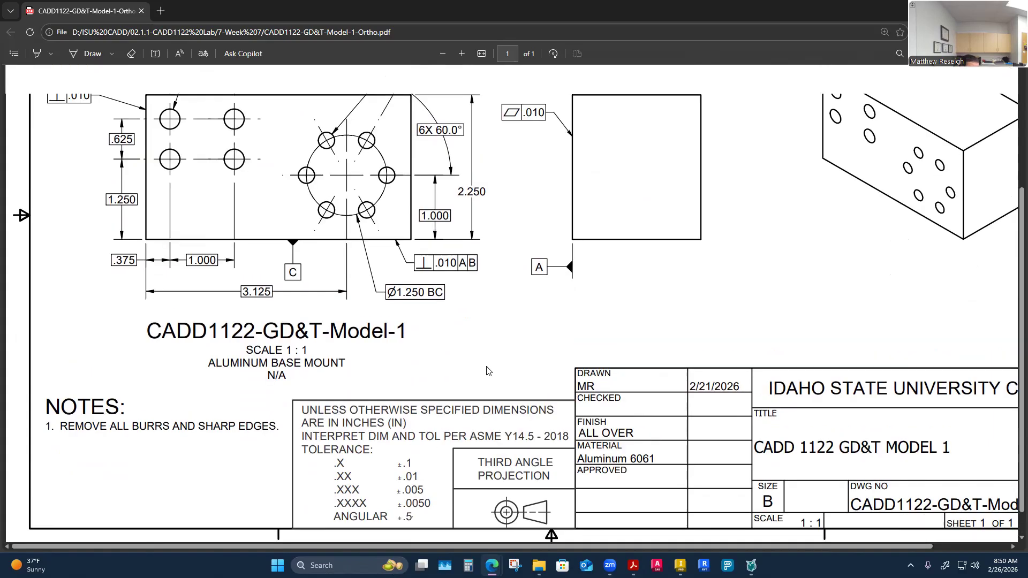
scroll(482, 369, up, 5)
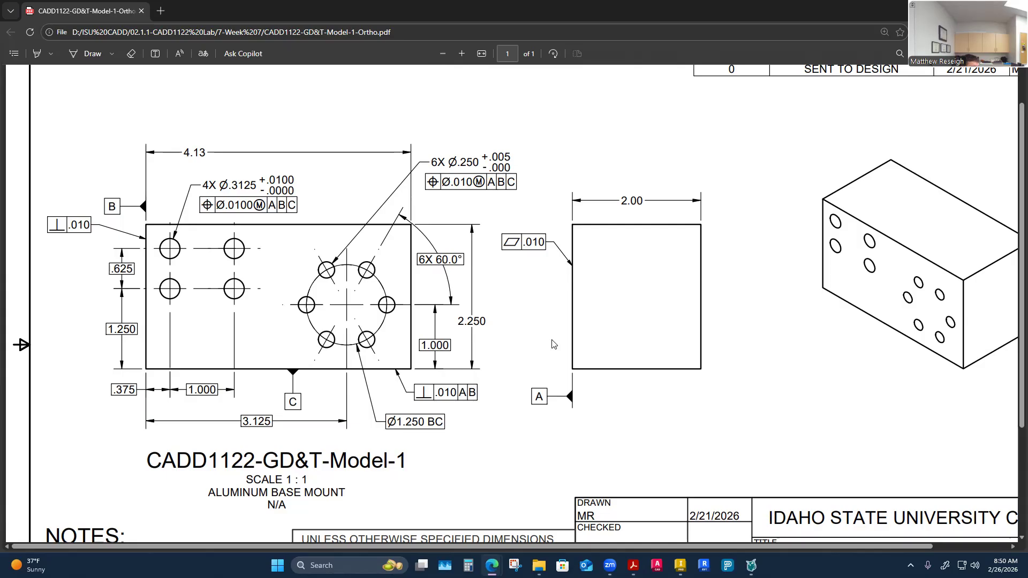
scroll(557, 334, down, 3)
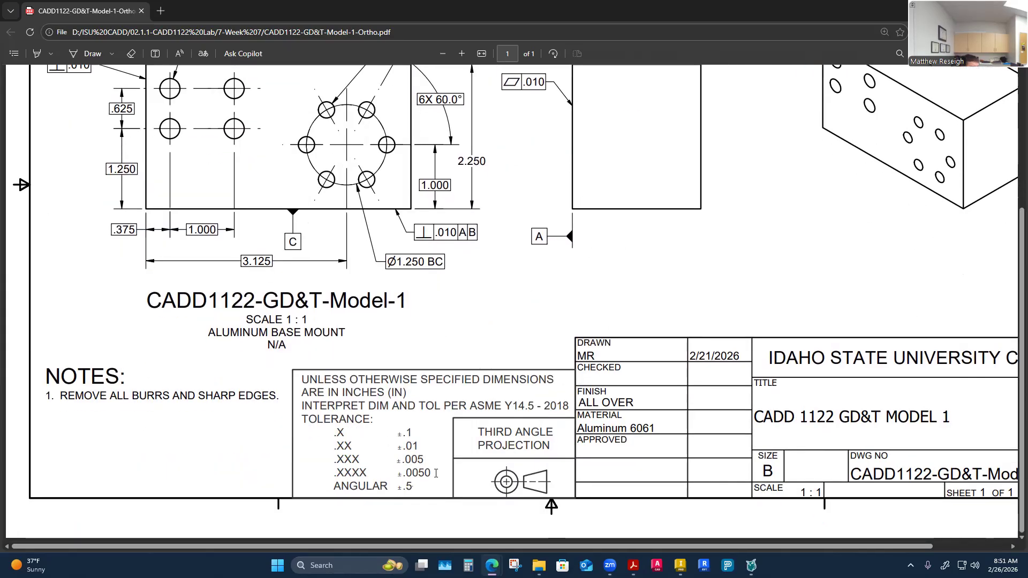
scroll(435, 473, up, 2)
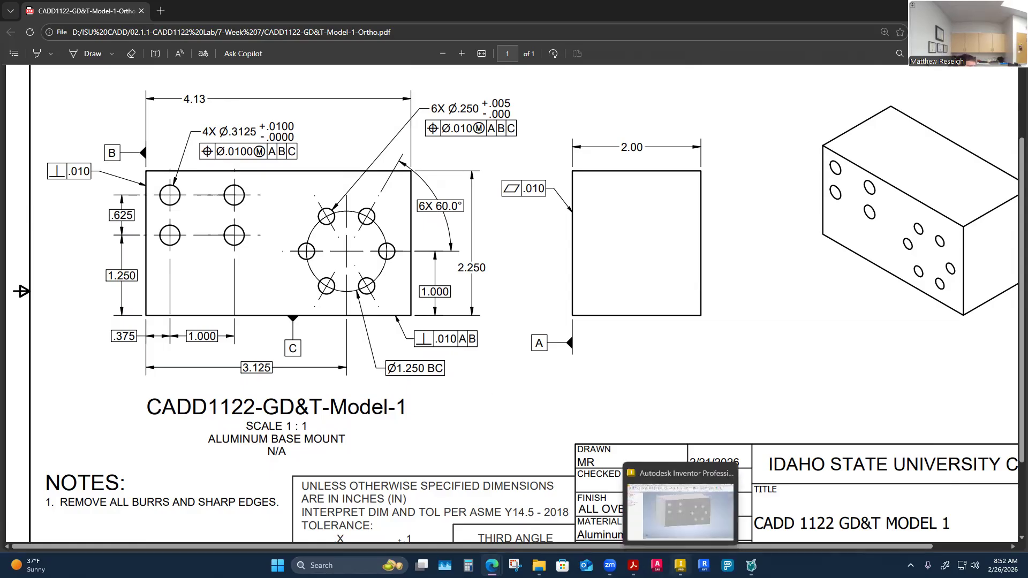
Switch back to Inventor and place a .010 flatness tolerance feature with datum A on the block's front face, using Feature Priority selection.
click(680, 566)
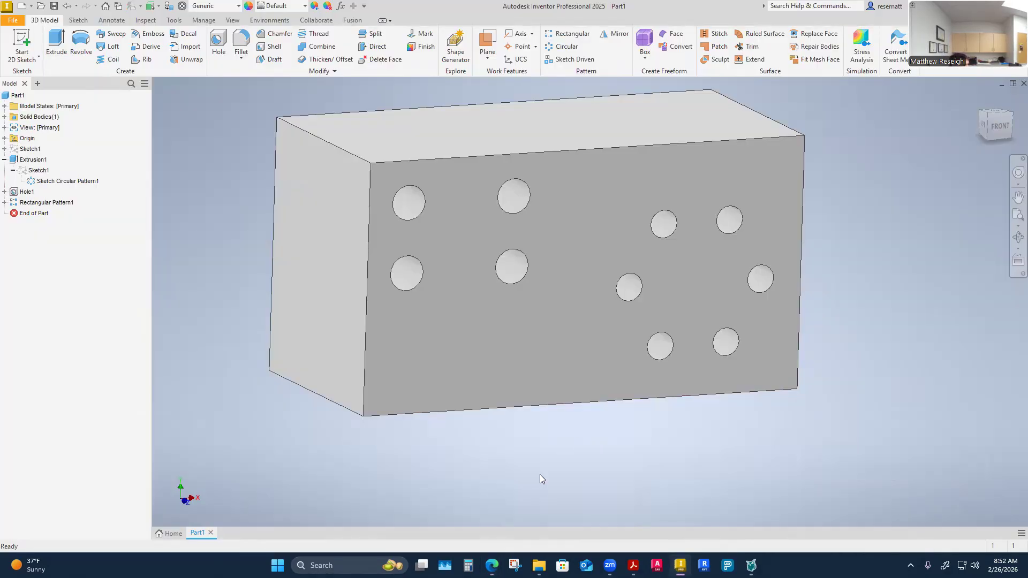
click(547, 338)
key(Page_Up)
click(560, 455)
shift+middle_drag(560, 455, 616, 450)
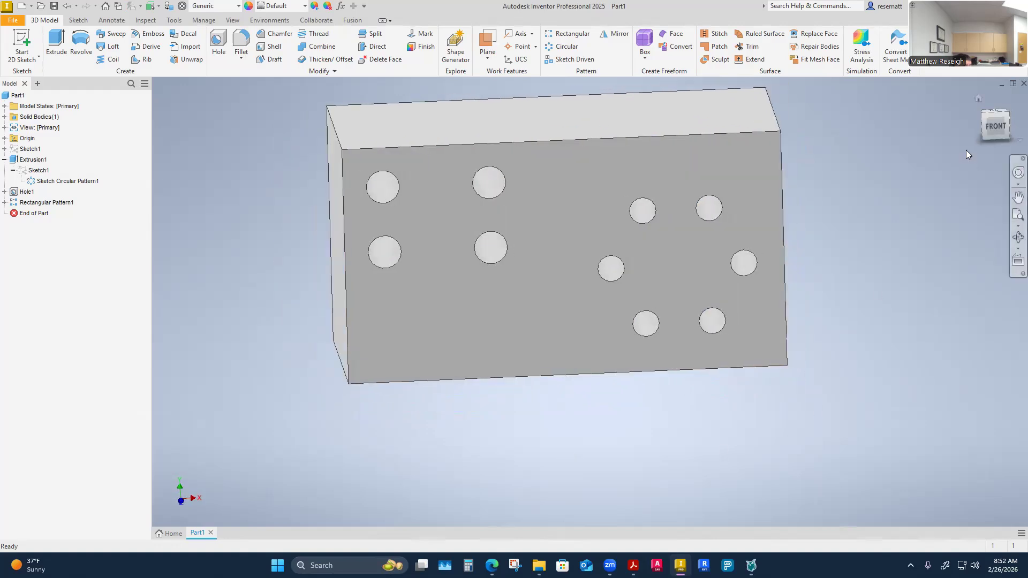
click(991, 128)
shift+middle_drag(794, 300, 615, 383)
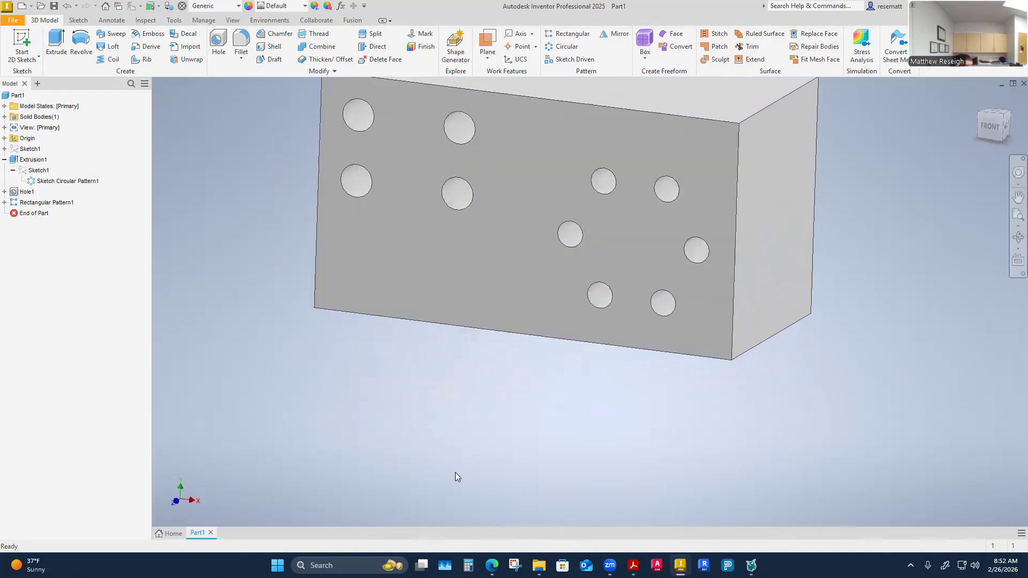
click(108, 20)
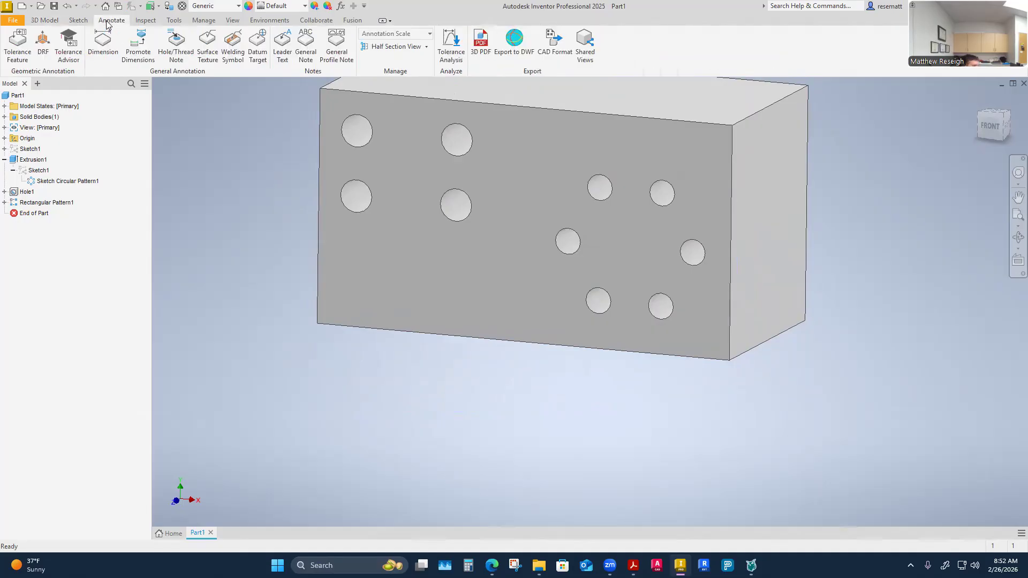
click(19, 52)
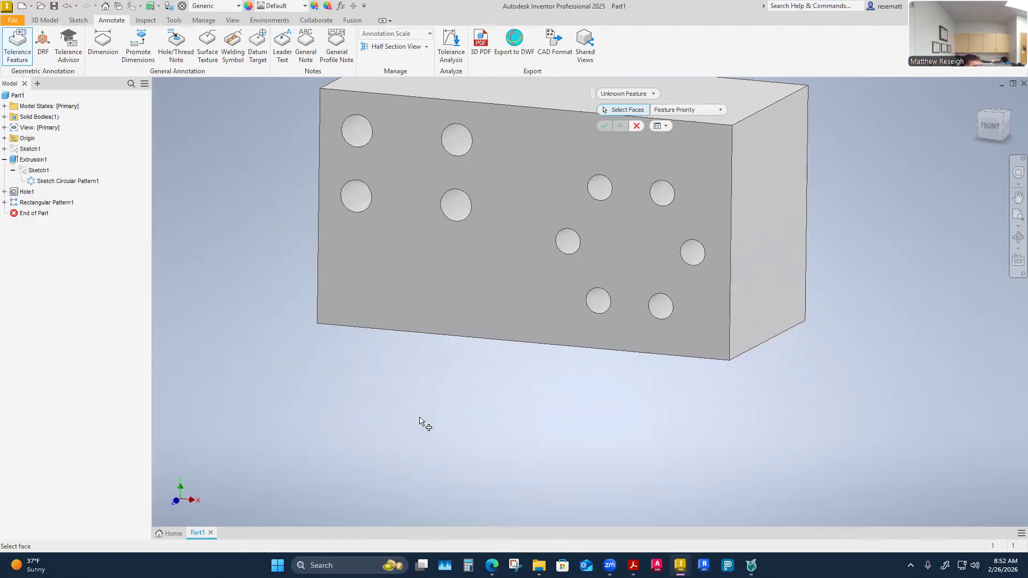
shift+middle_drag(481, 453, 484, 463)
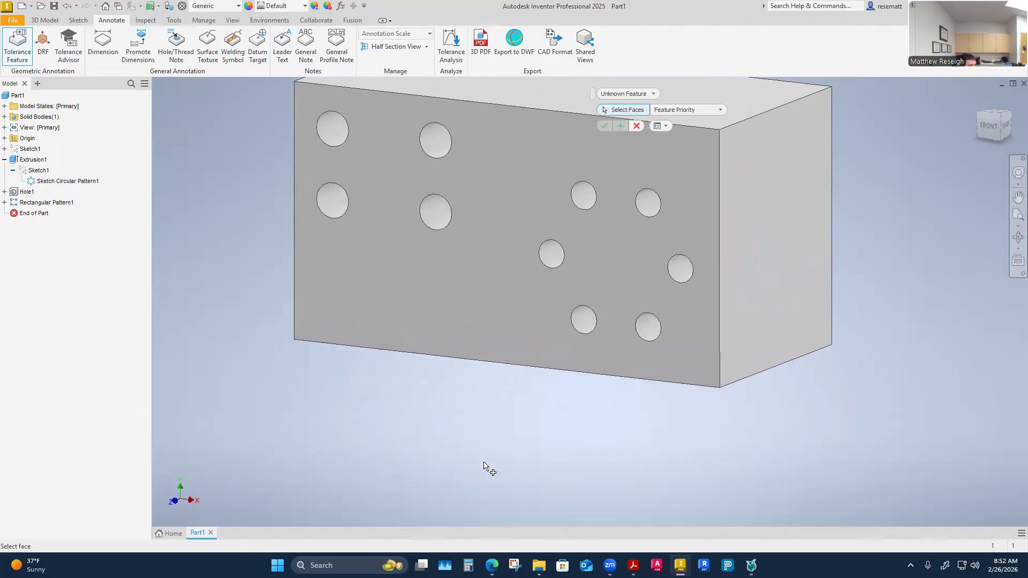
click(707, 110)
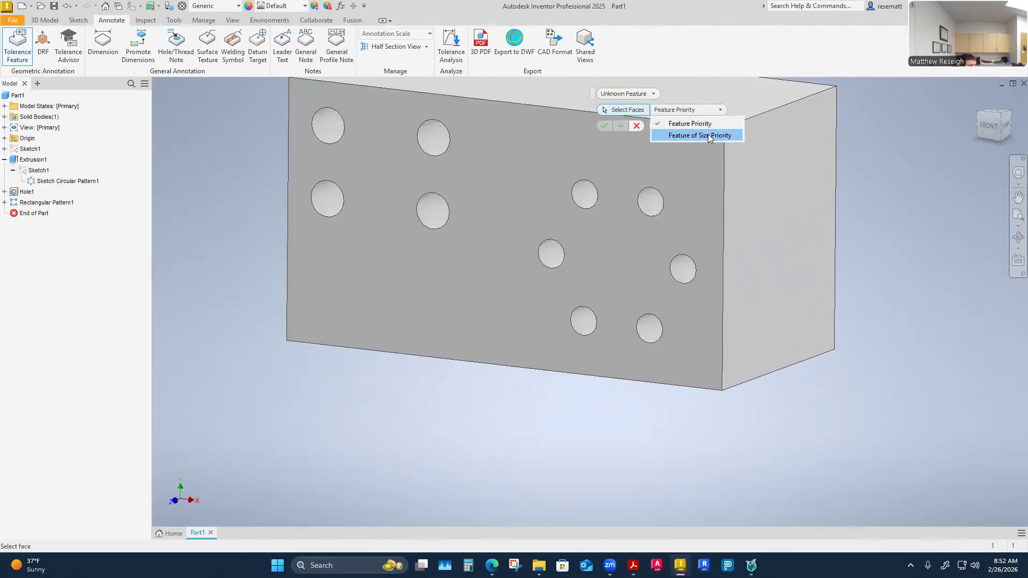
click(697, 124)
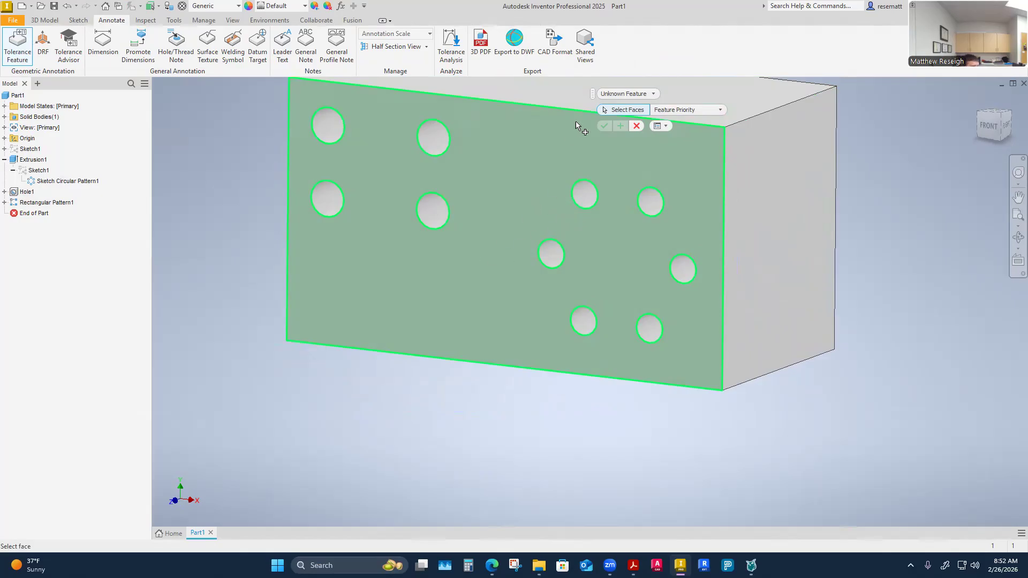
click(506, 215)
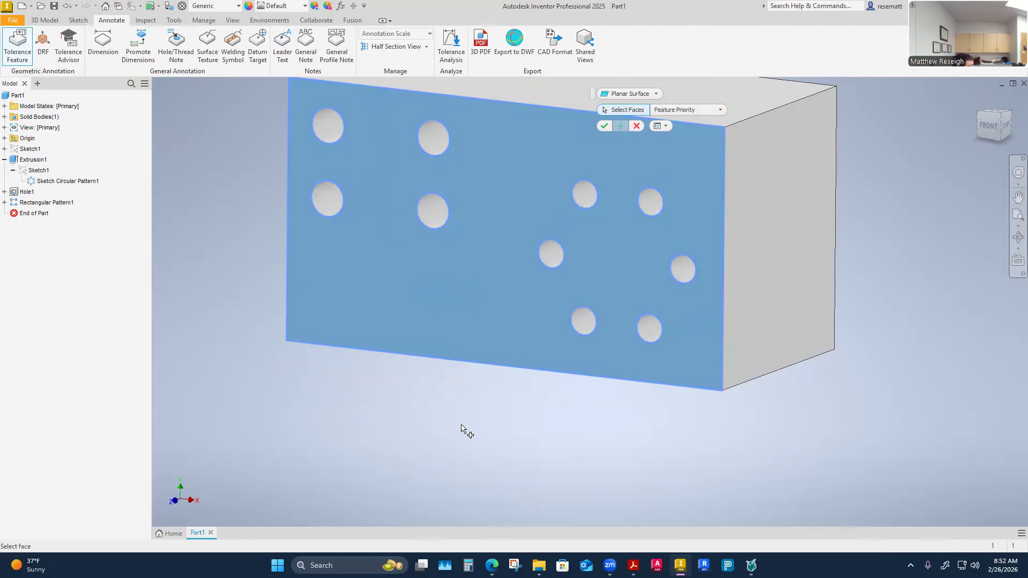
click(603, 126)
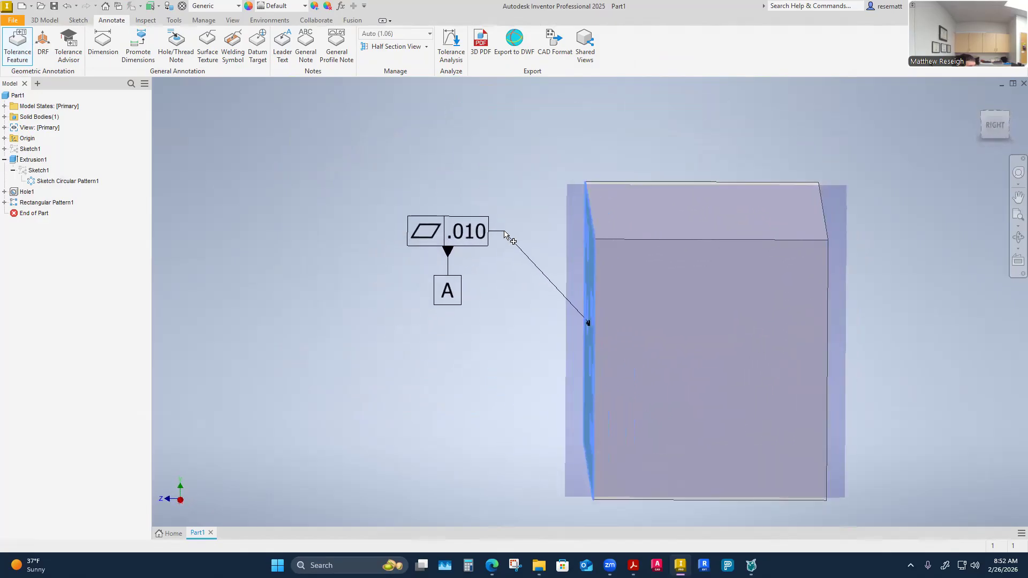
click(505, 232)
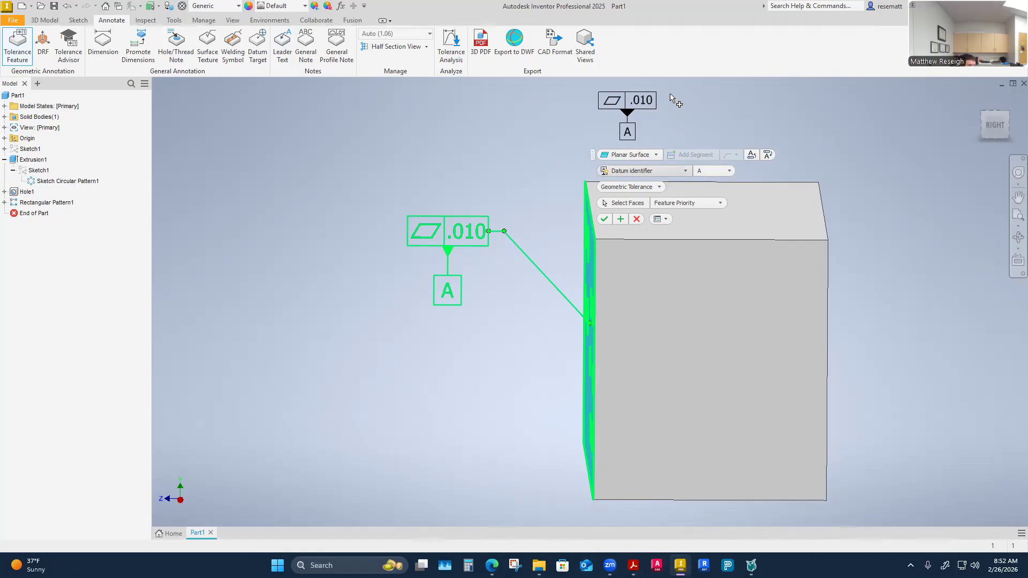
Review the characteristic, tolerance value and datum options of the front face's flatness annotation, and accept flatness .010 with datum identifier A.
mouse_move(679, 565)
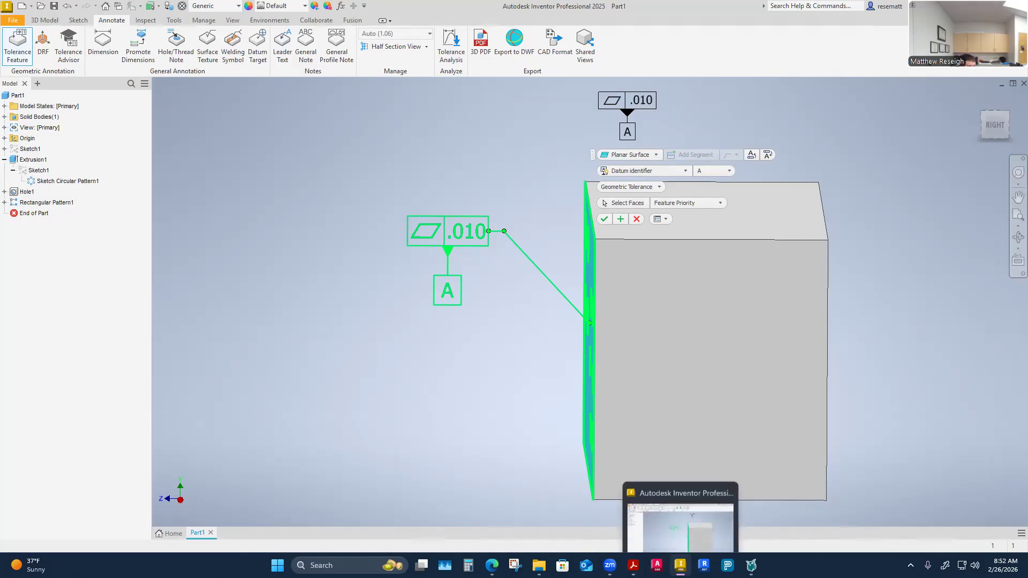
mouse_move(538, 565)
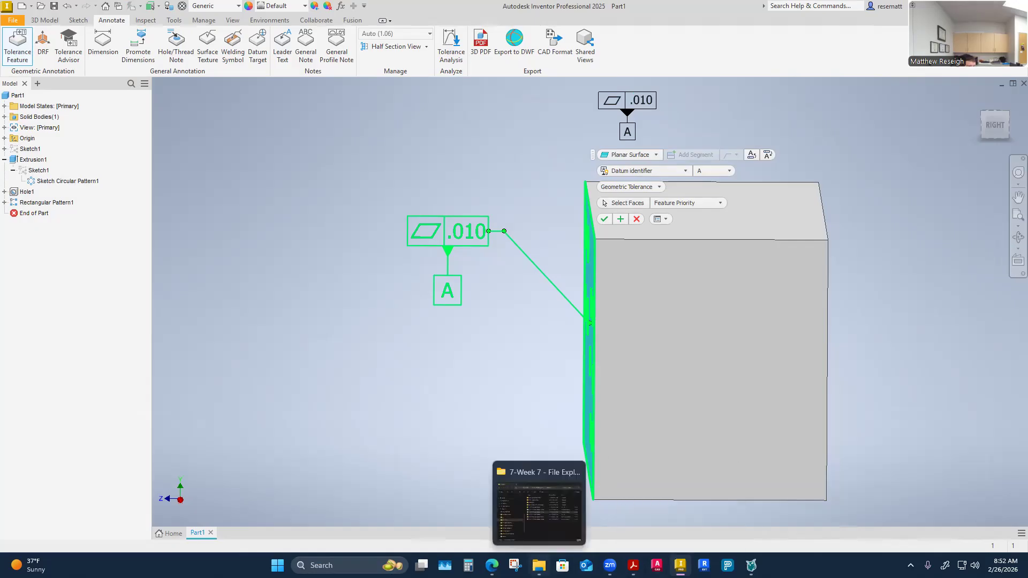
click(649, 105)
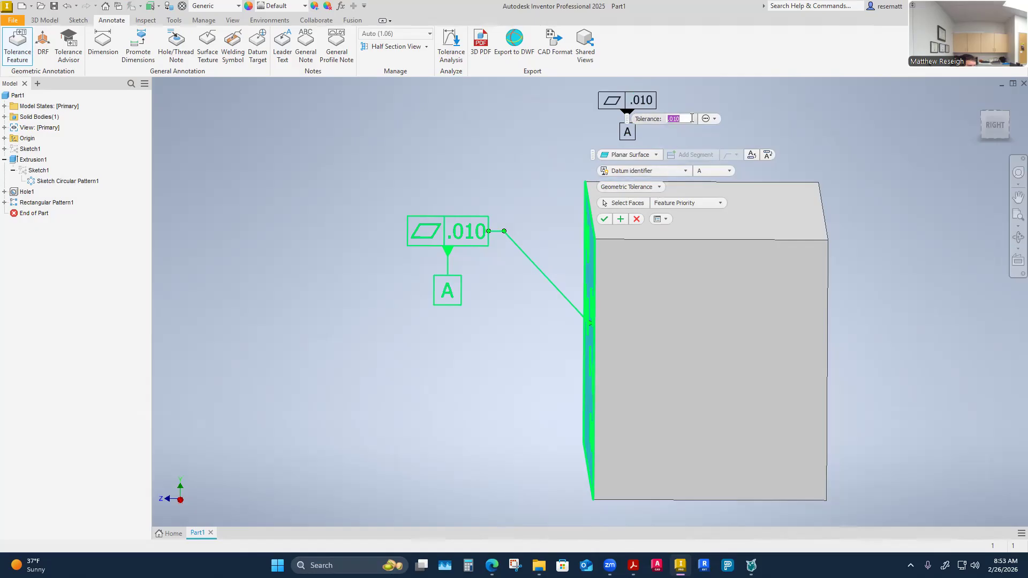
click(612, 100)
click(620, 113)
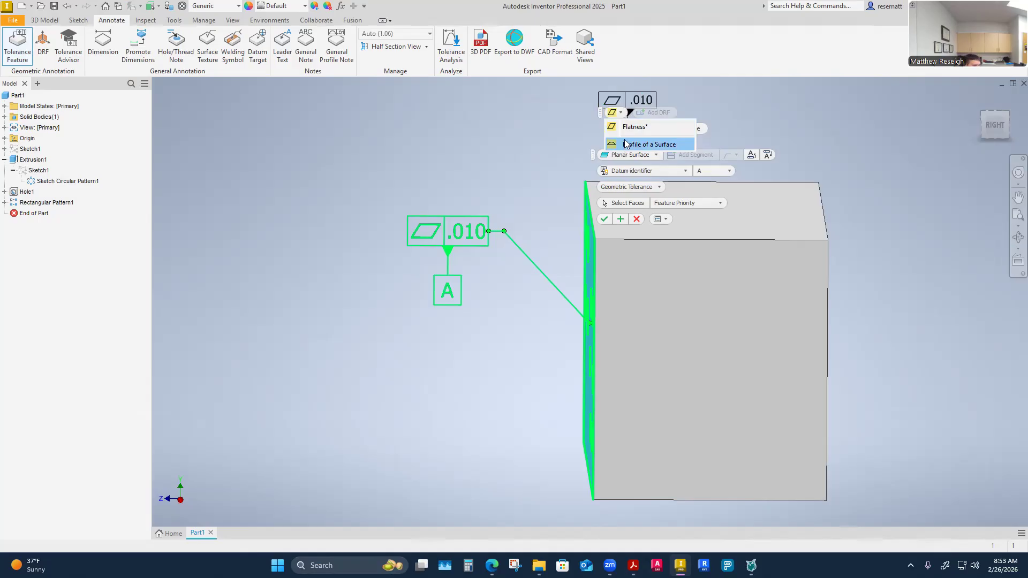
click(652, 104)
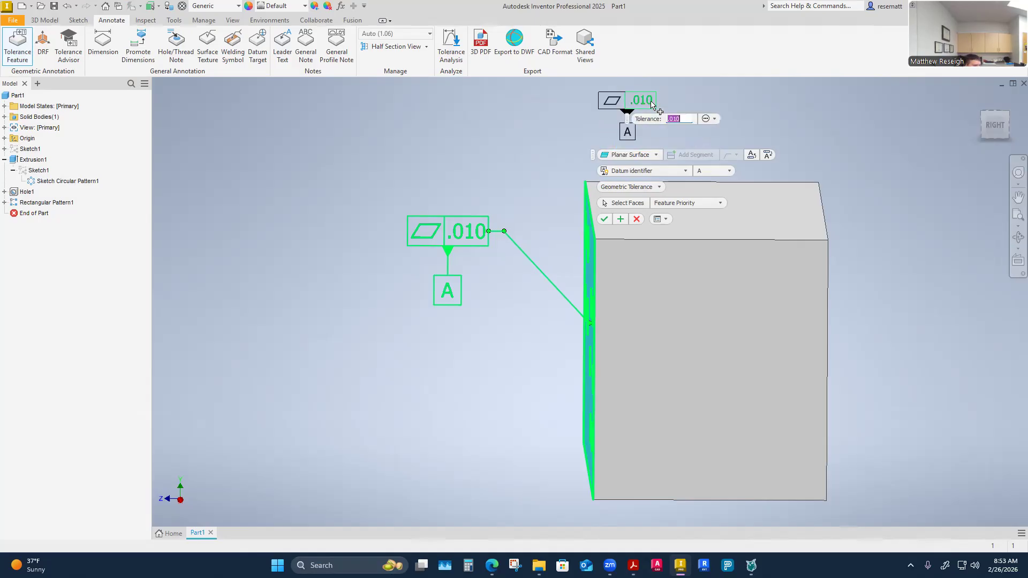
click(685, 120)
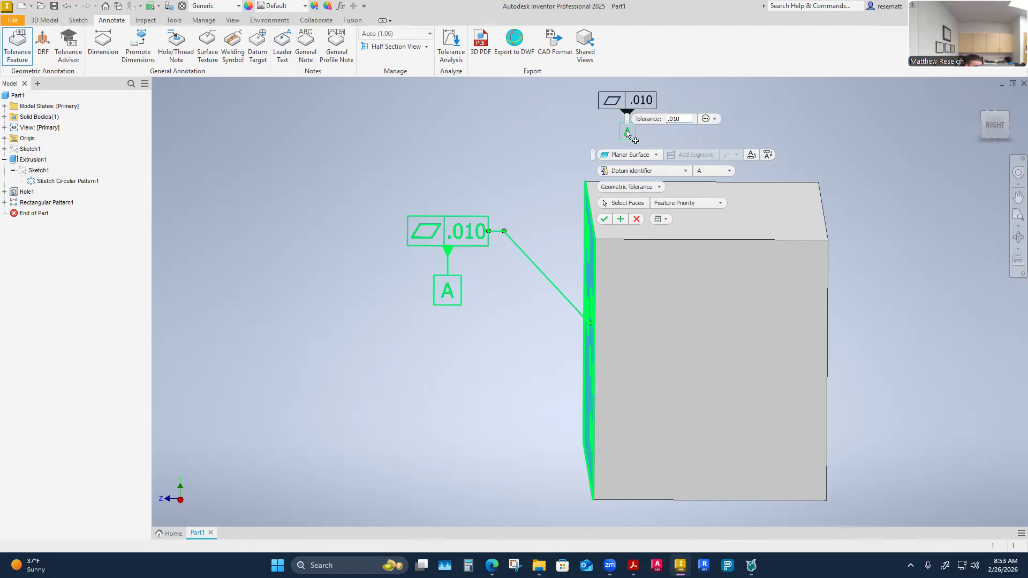
click(676, 171)
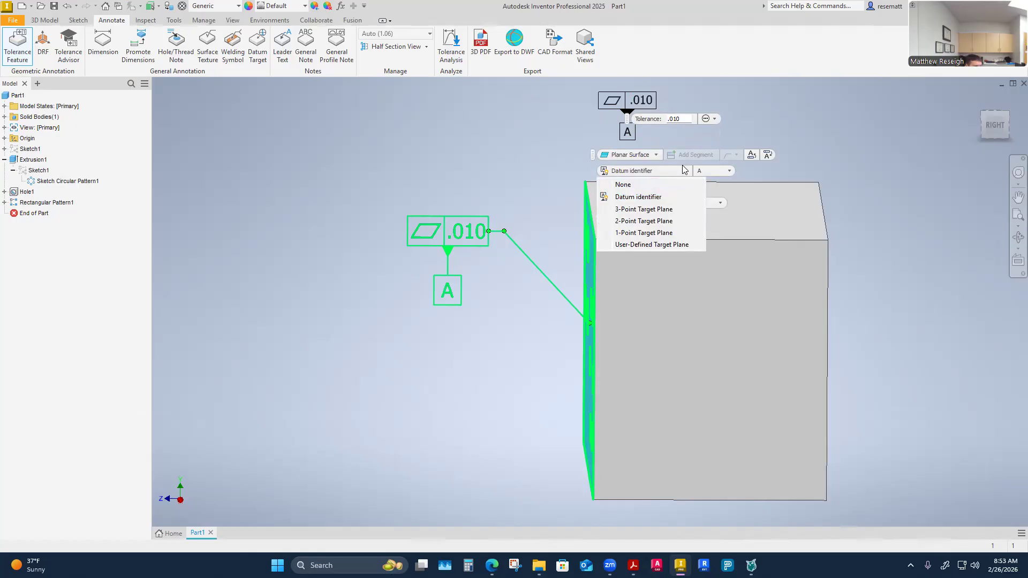
click(686, 170)
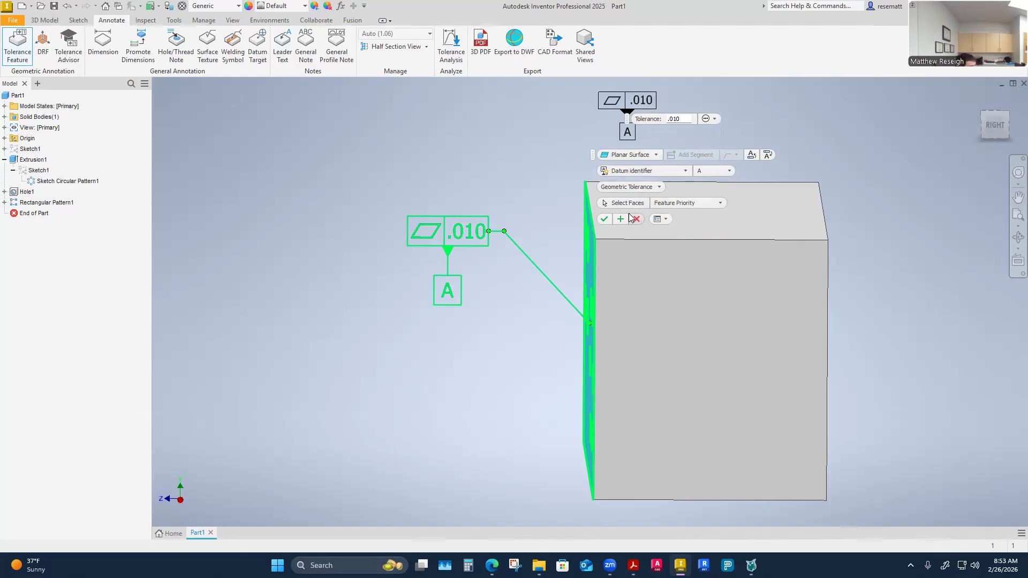
click(604, 219)
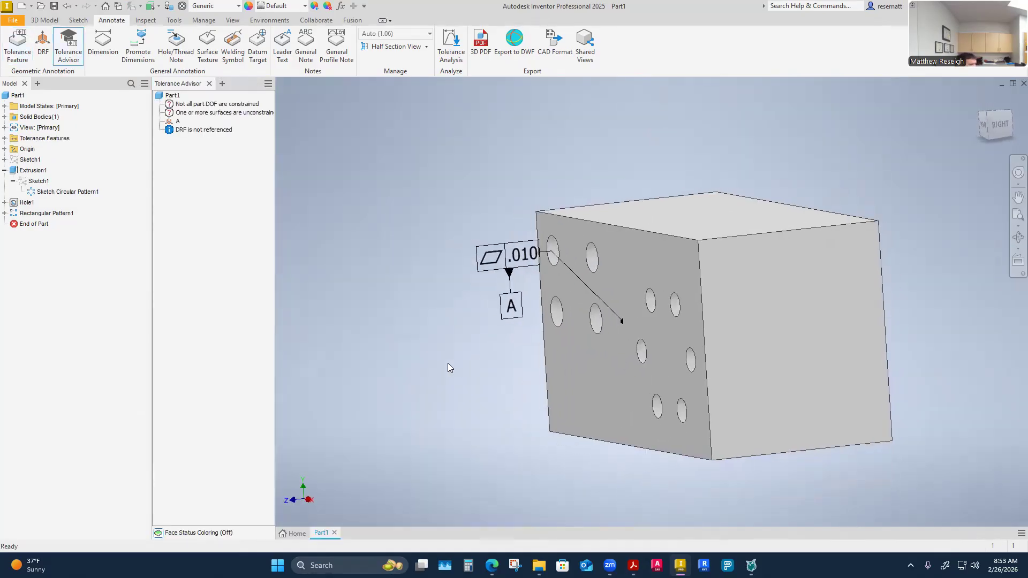
Close and reopen the Tolerance Advisor, and widen it to read its full messages about the part.
click(209, 84)
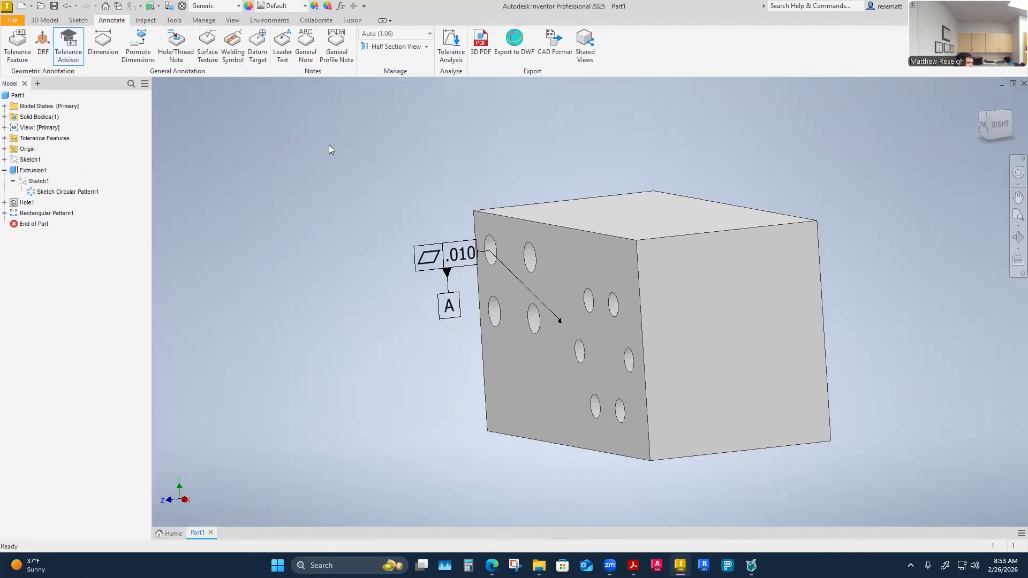
click(65, 58)
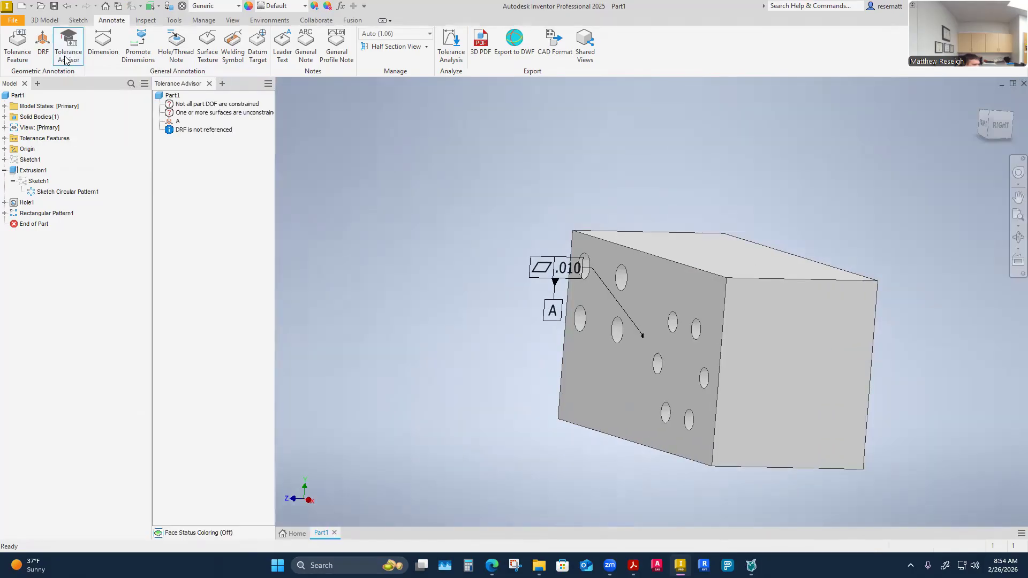
drag(275, 194, 305, 201)
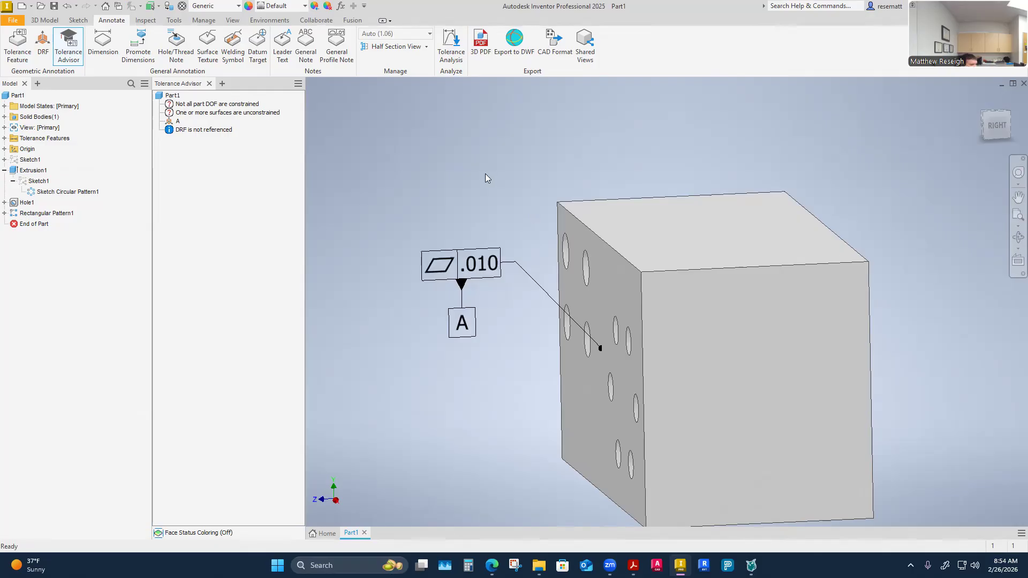
Add a general profile note applying to all surfaces in the model view's upper-left quadrant, and undo it.
click(344, 50)
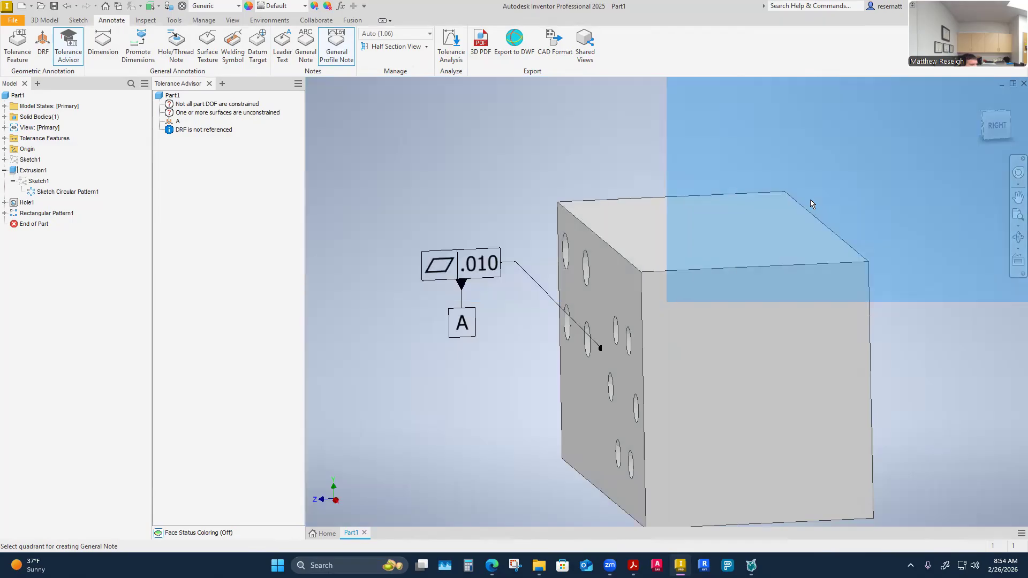
click(496, 199)
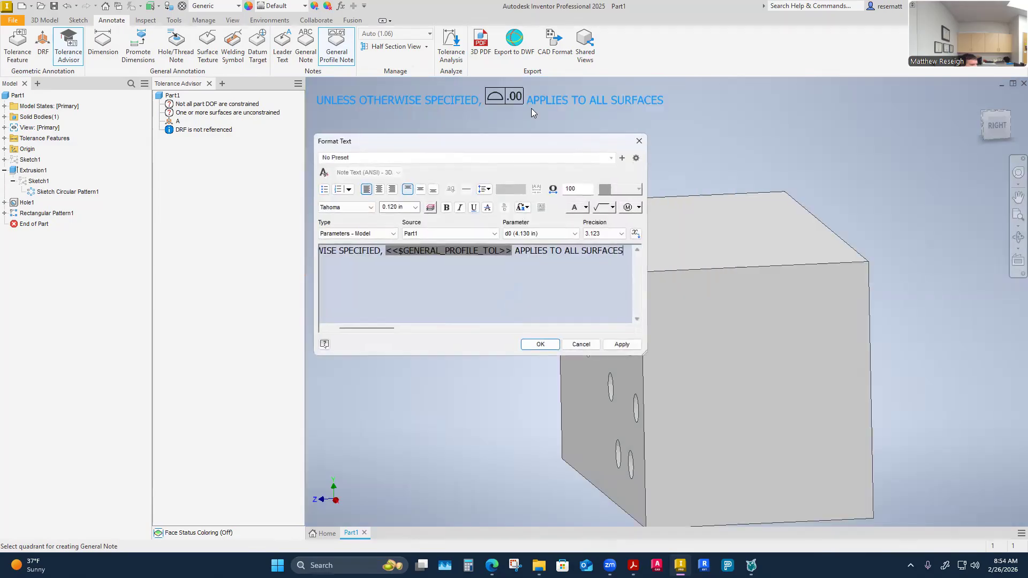
key(Return)
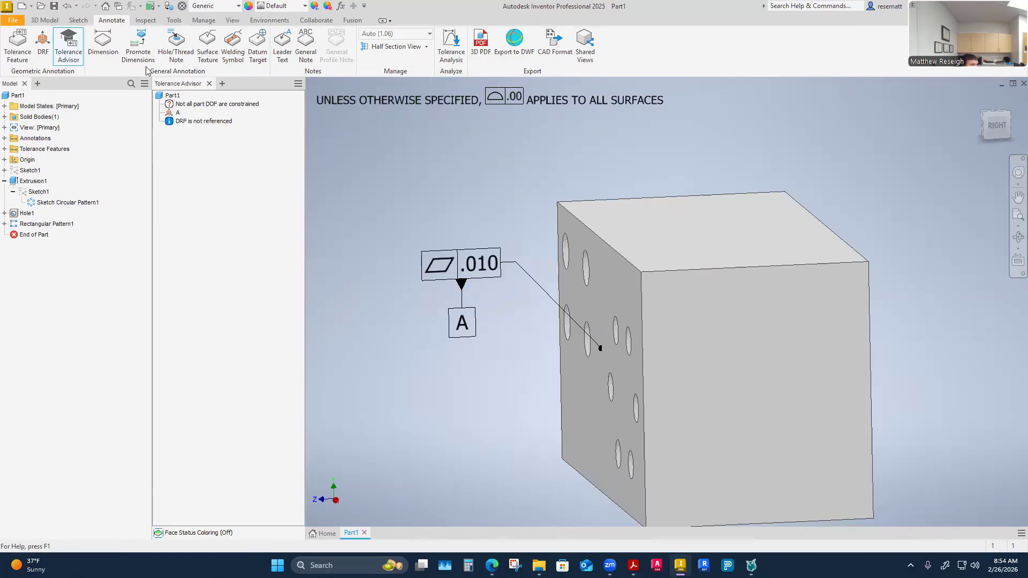
click(67, 6)
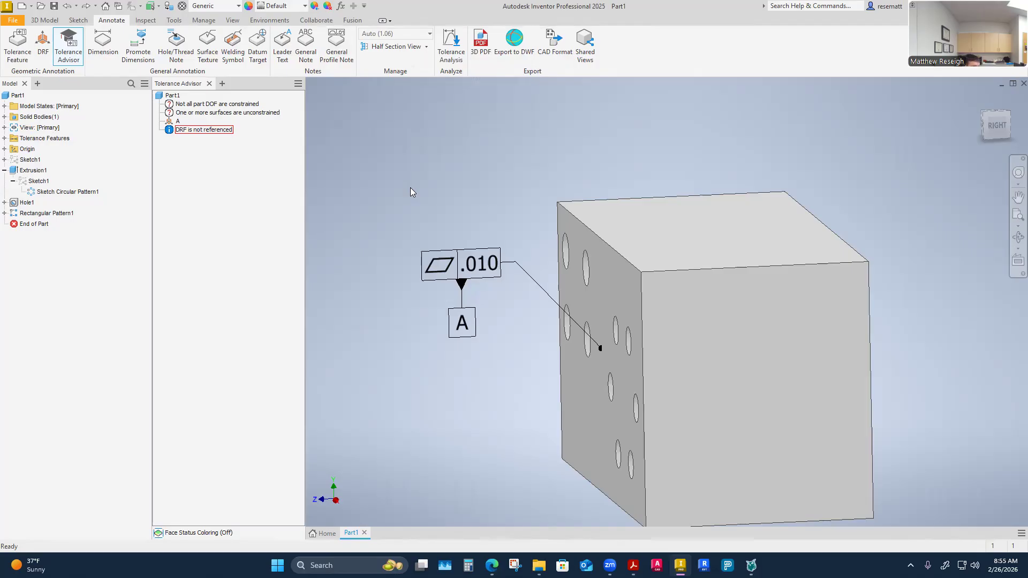
Compare the block's left face with datum B and its perpendicularity tolerance in the PDF drawing, and return to the Inventor model.
shift+middle_drag(410, 187, 525, 344)
click(527, 342)
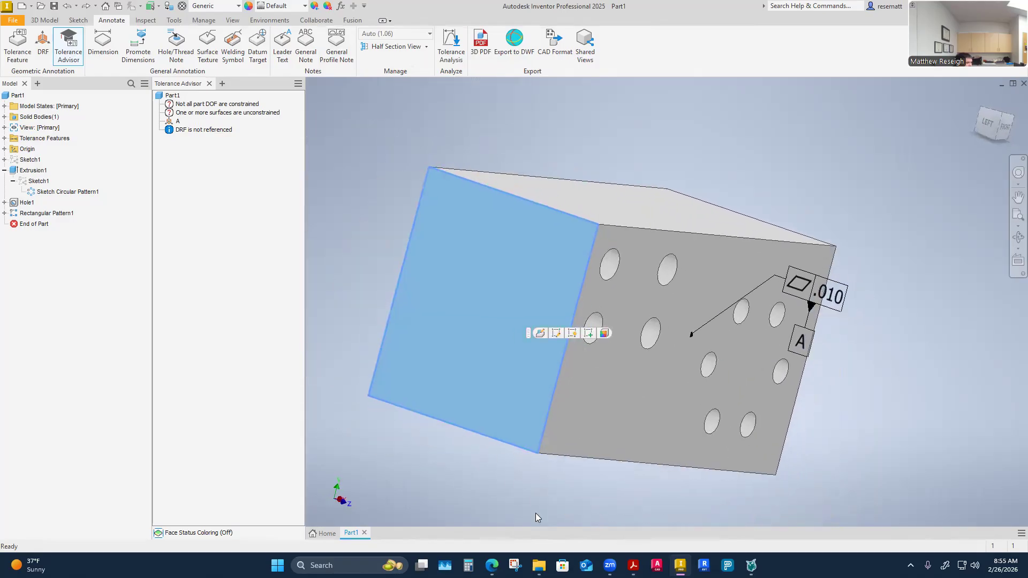
click(492, 565)
click(450, 498)
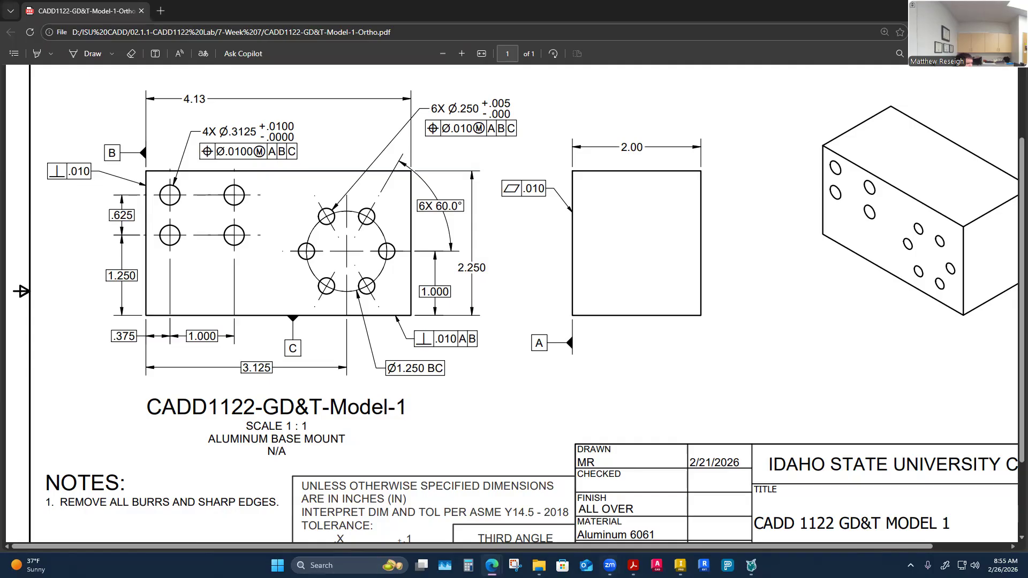
click(680, 565)
click(448, 491)
shift+middle_drag(448, 492, 336, 203)
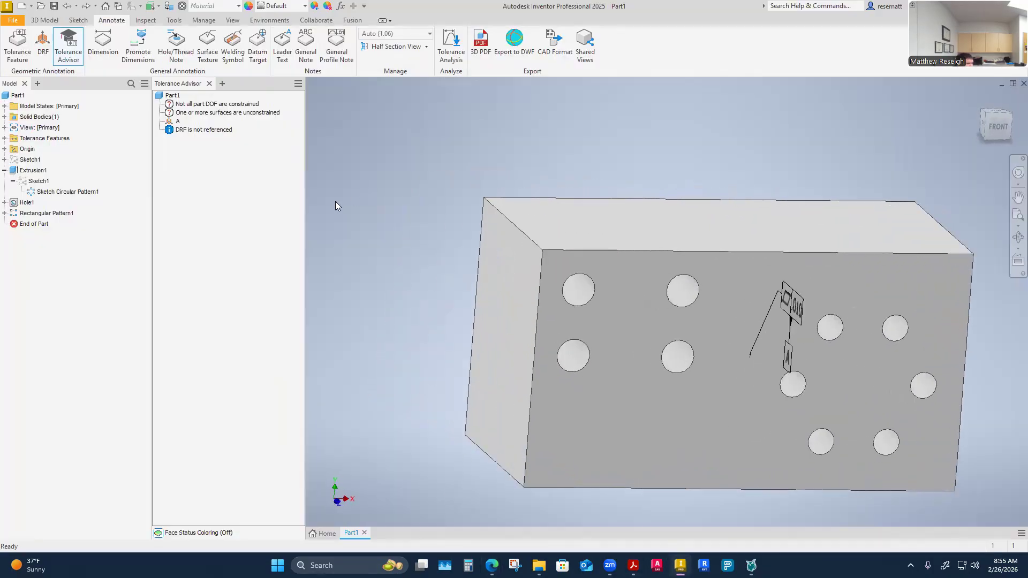
click(19, 50)
click(484, 320)
shift+middle_drag(485, 321, 525, 309)
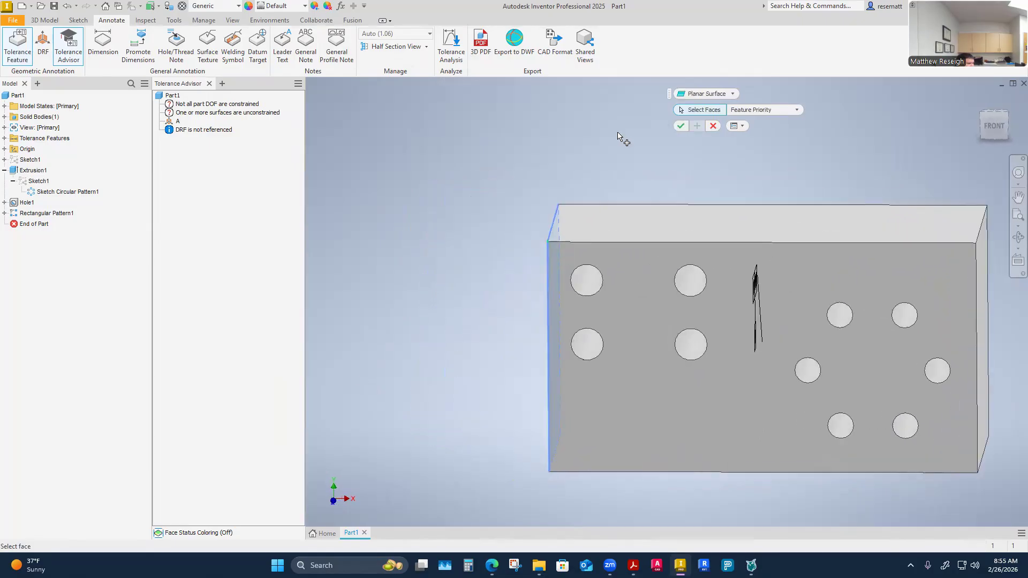
click(680, 127)
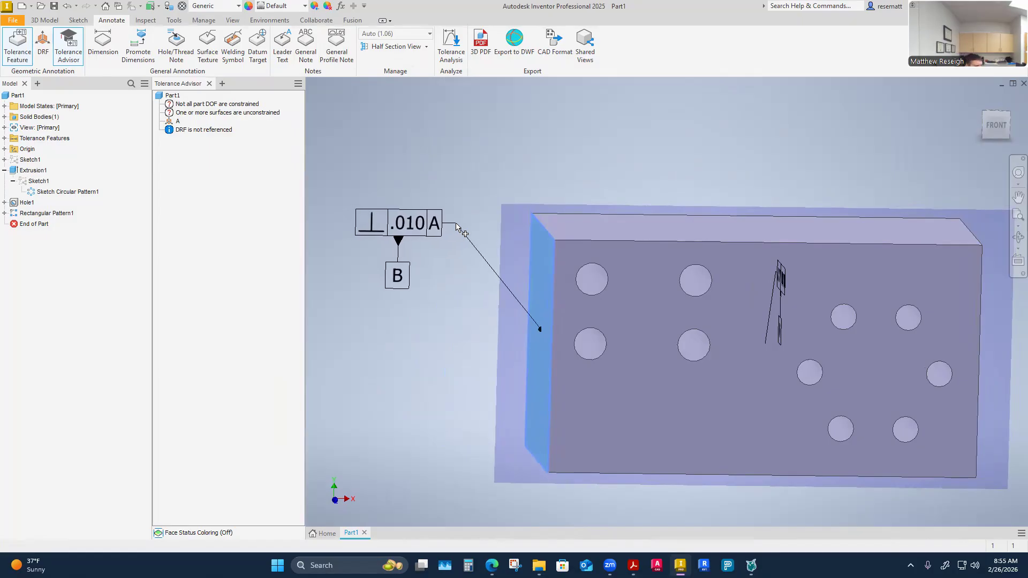
click(464, 233)
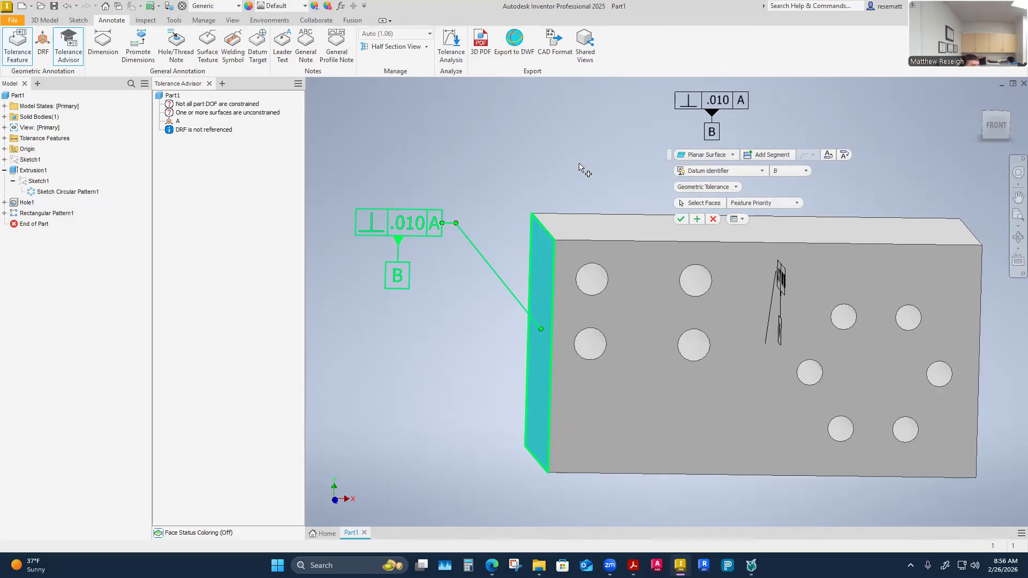
click(714, 219)
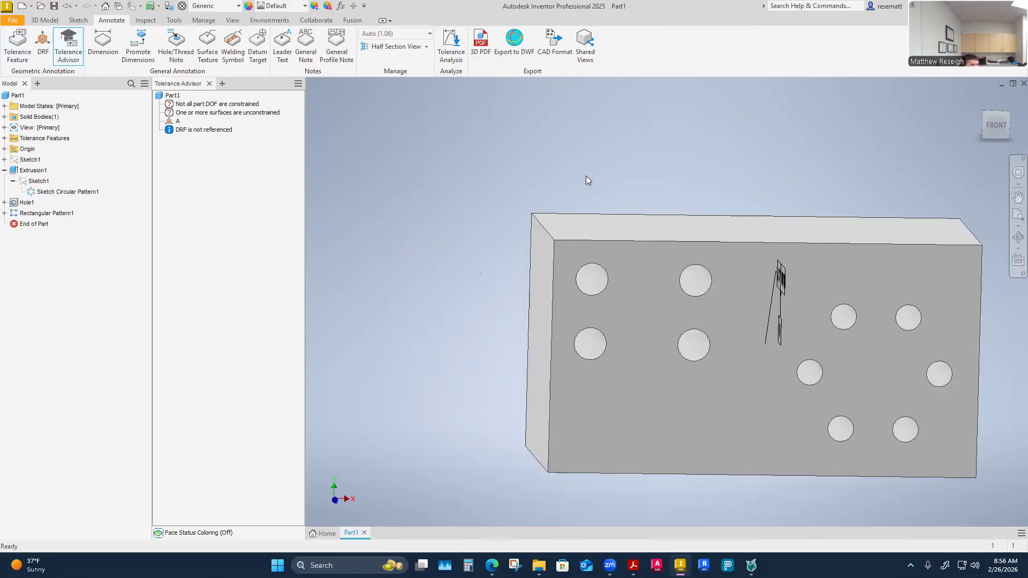
Inspect the front face's flatness annotation and its datum A symbol from the side.
shift+middle_drag(430, 265, 560, 236)
click(558, 238)
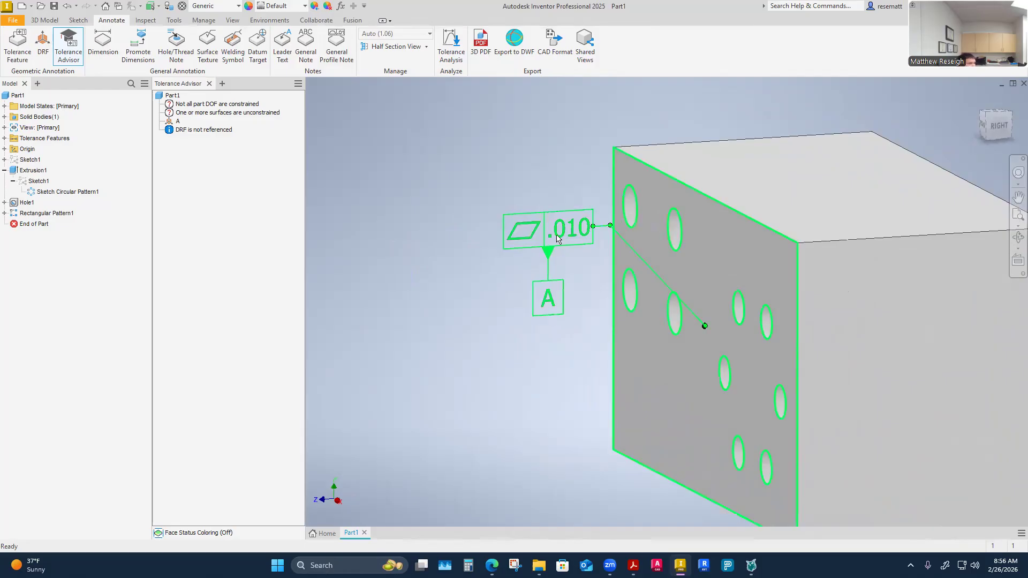
click(555, 364)
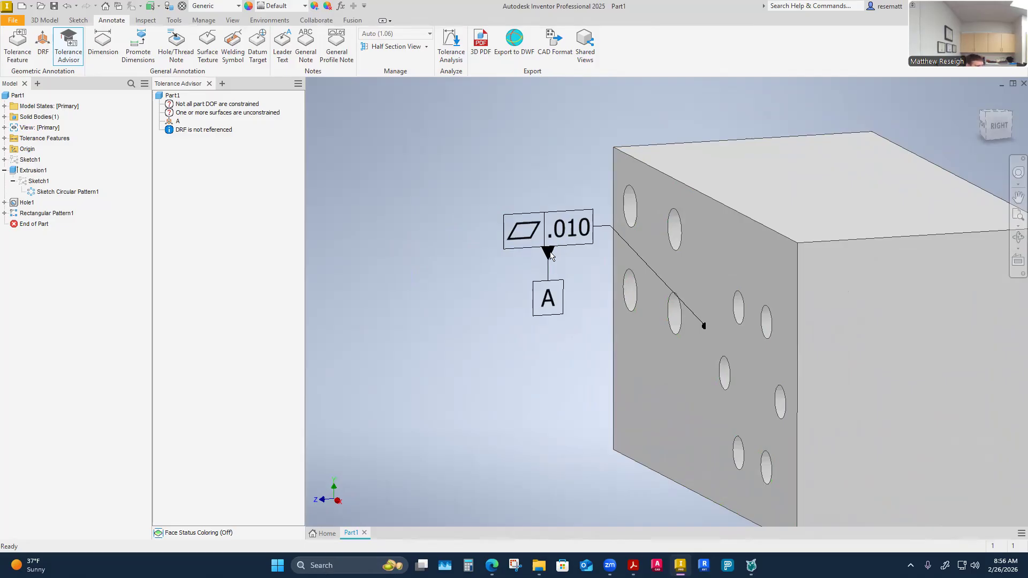
Add a tolerance feature to the block's left face with perpendicularity .010 to datum A and datum identifier B.
shift+middle_drag(431, 356, 482, 356)
click(18, 46)
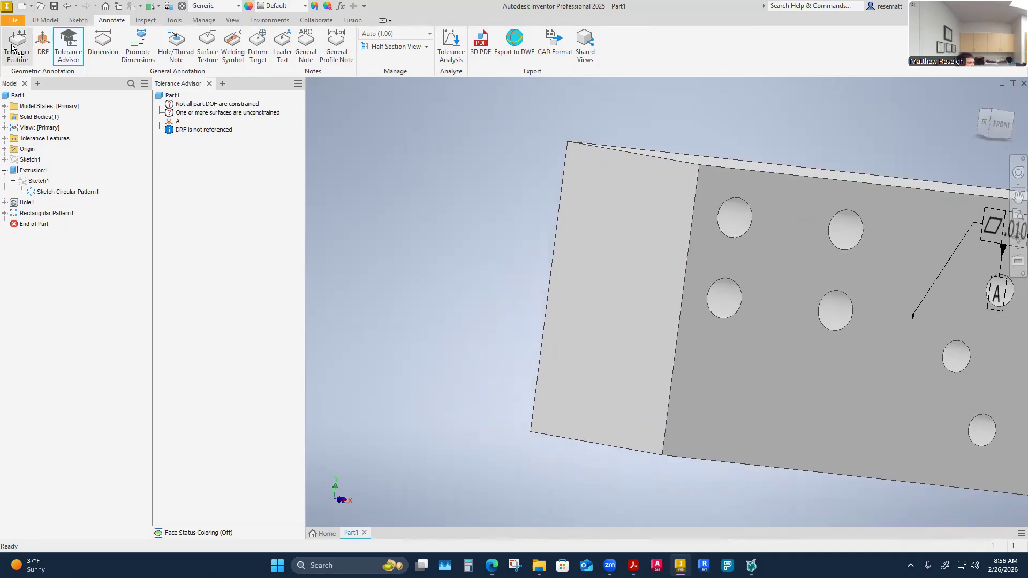
click(580, 293)
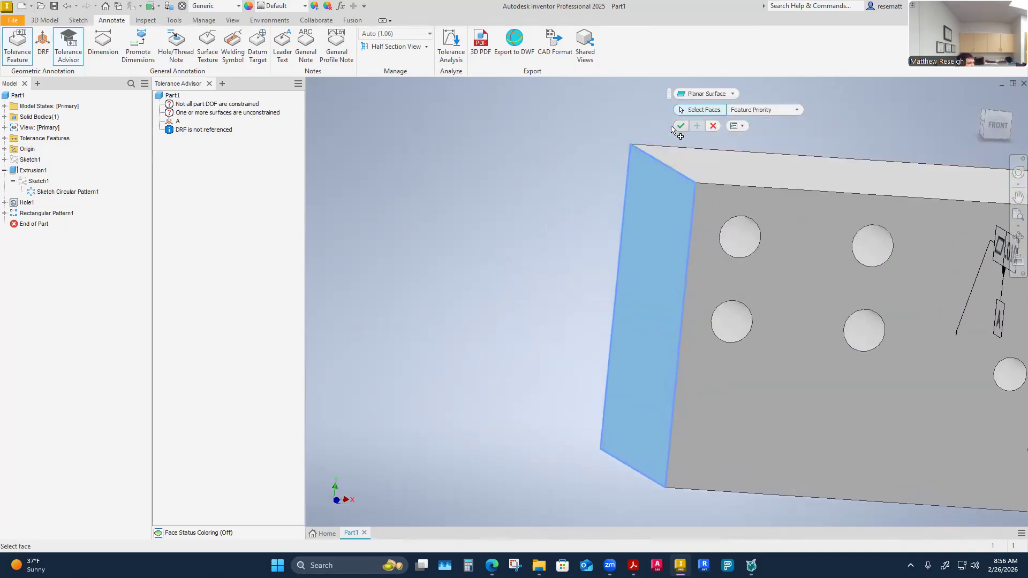
click(680, 127)
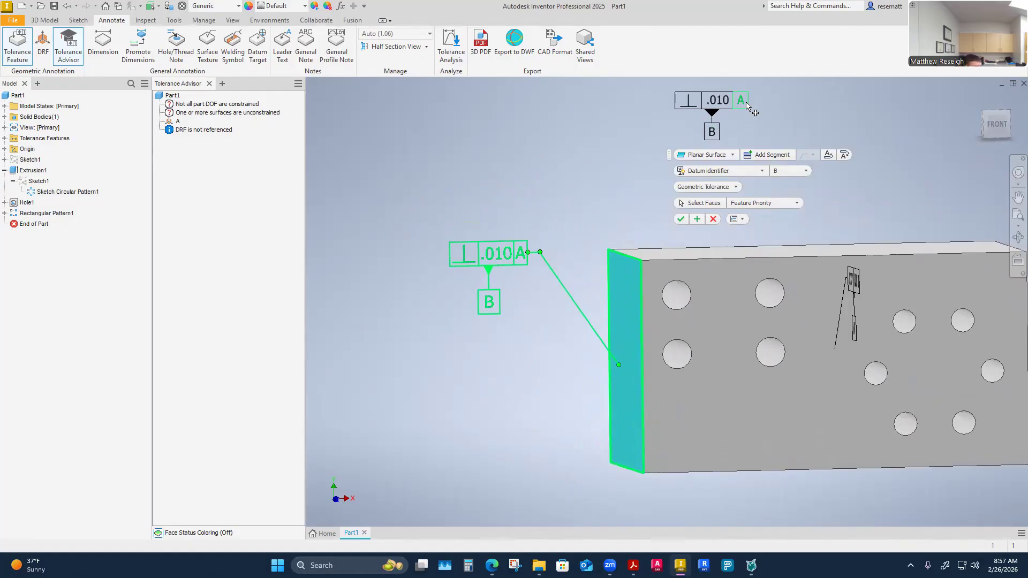
click(681, 219)
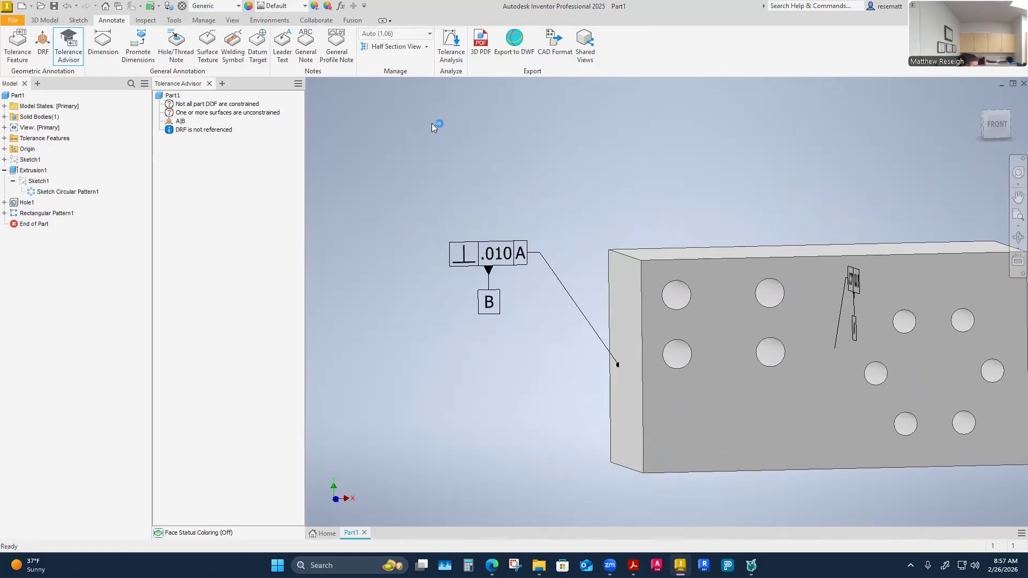
Add a tolerance feature to the block's bottom face with perpendicularity .010 to datums A and B and datum identifier C, placed below the block.
mouse_move(431, 268)
shift+middle_down()
mouse_move(425, 277)
mouse_move(462, 339)
mouse_move(450, 342)
shift+middle_up()
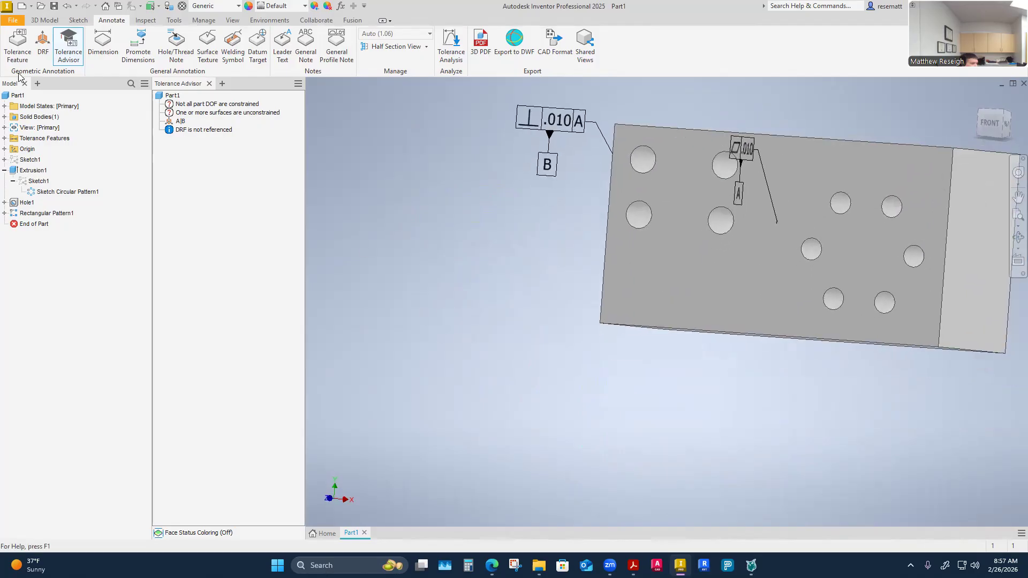
click(18, 48)
shift+middle_drag(567, 450, 586, 387)
scroll(632, 379, down, 2)
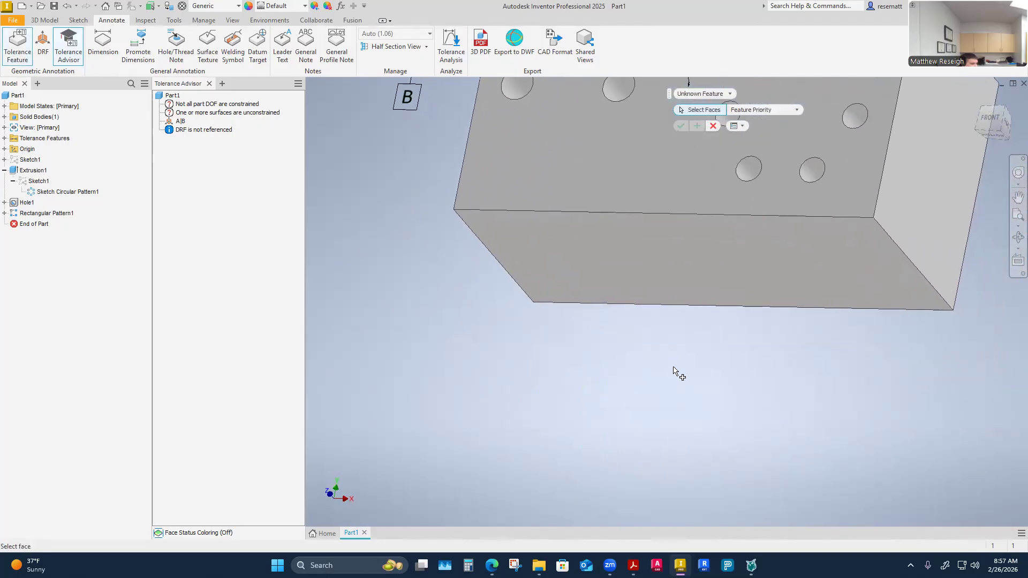
click(673, 275)
scroll(660, 388, up, 1)
click(682, 127)
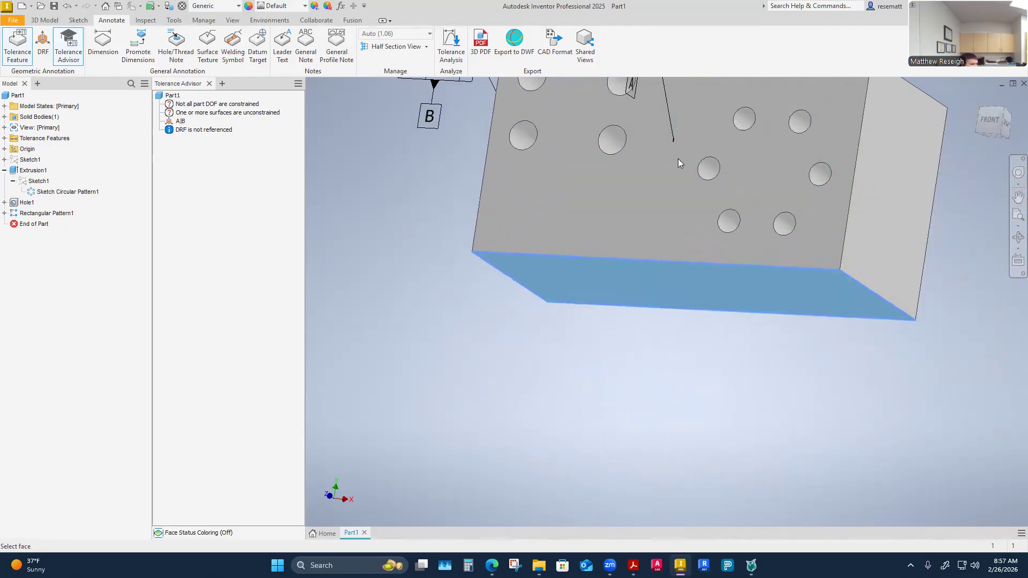
scroll(647, 375, up, 3)
mouse_move(644, 399)
shift+middle_down()
mouse_move(591, 364)
mouse_move(606, 375)
mouse_move(619, 352)
mouse_move(610, 328)
shift+middle_up()
click(603, 314)
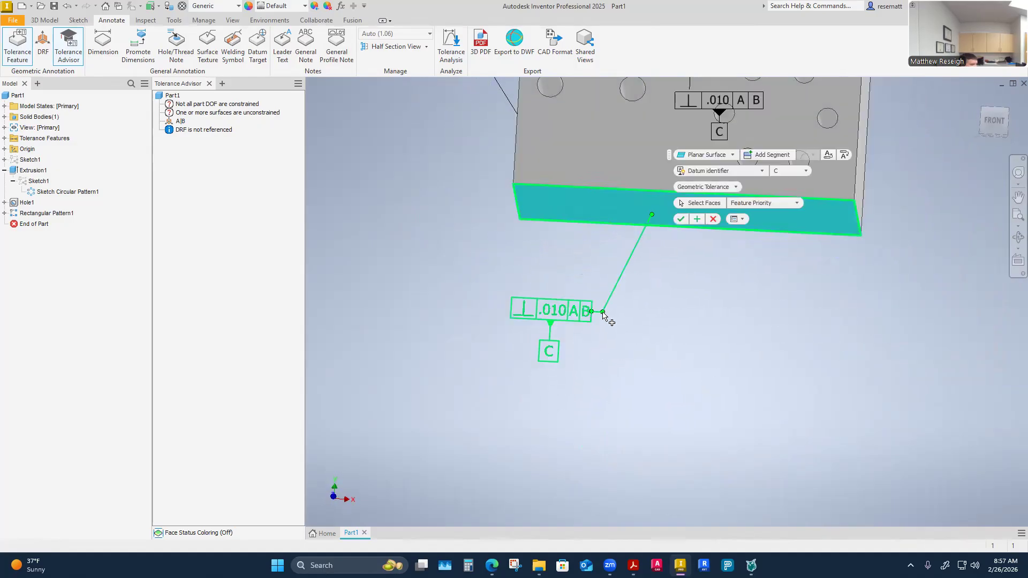
click(680, 219)
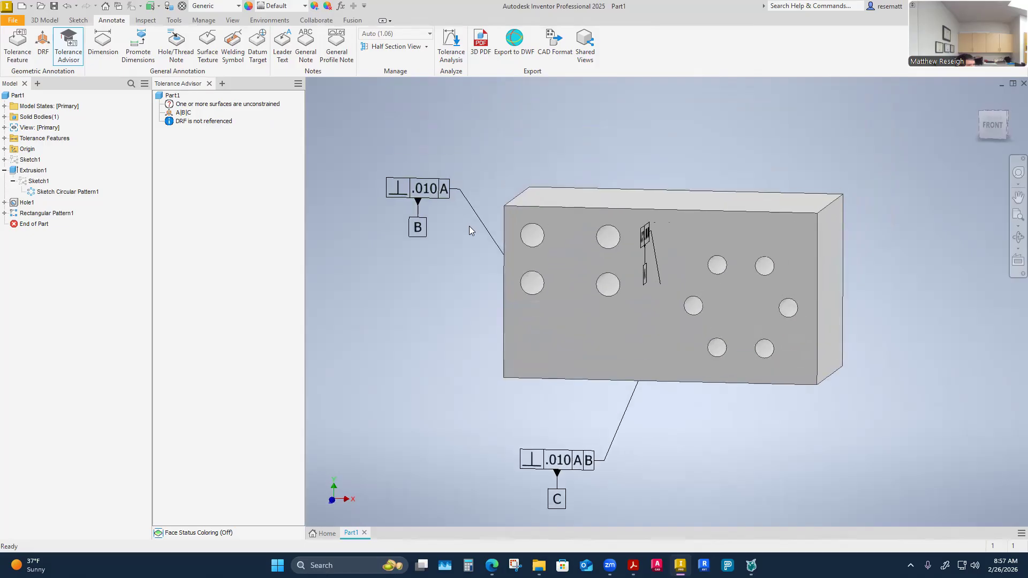
Open the left face's perpendicularity annotation for editing, review its geometric characteristic options, and cancel the edit.
double_click(408, 191)
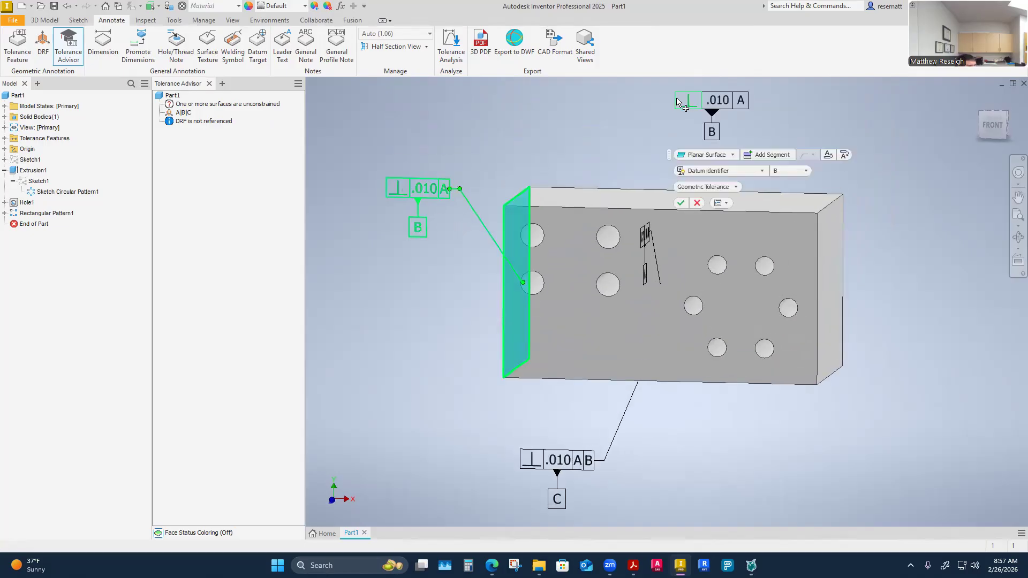
mouse_move(690, 107)
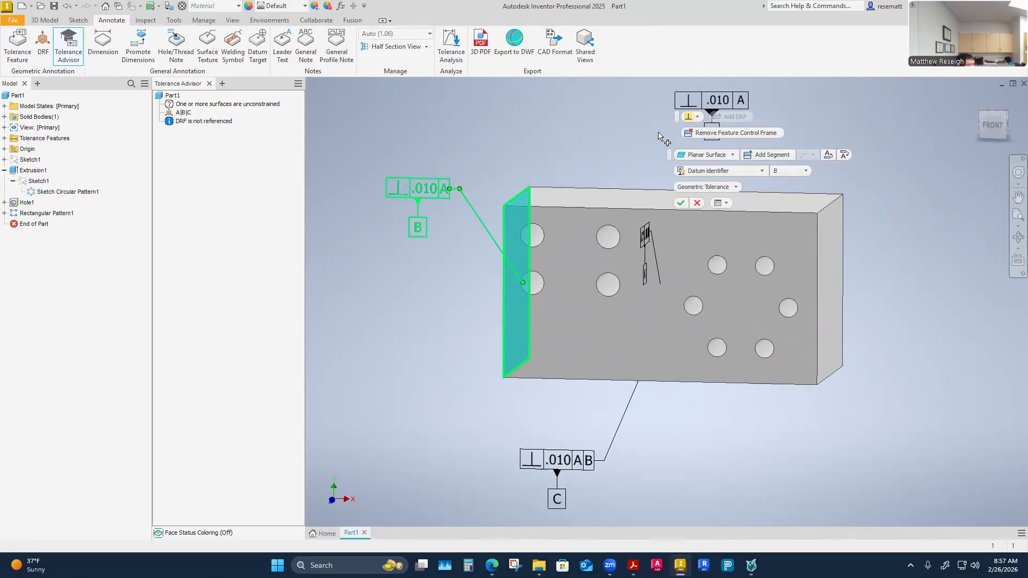
key(Escape)
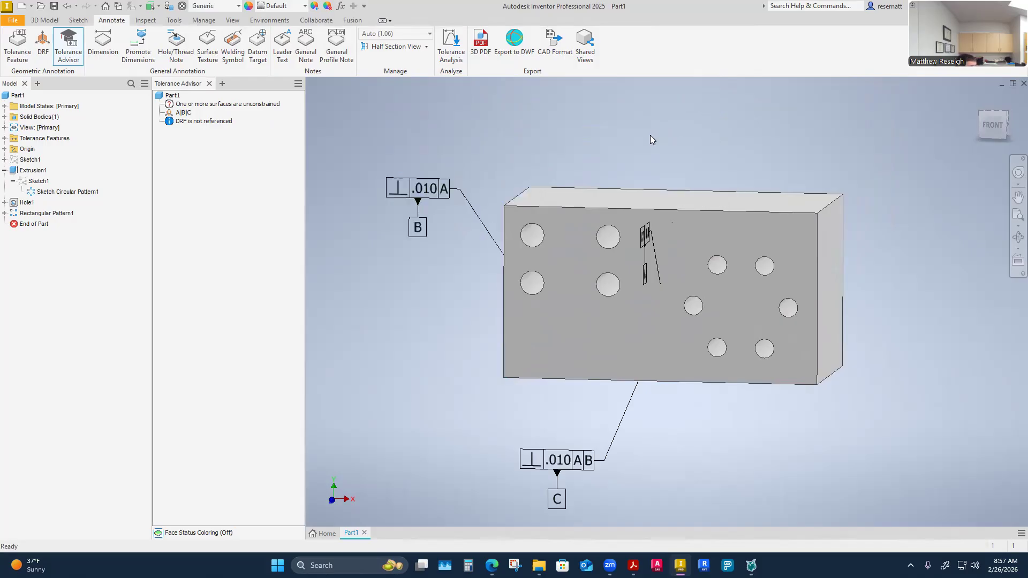
Review the geometric characteristic options available for the datum B perpendicularity annotation.
double_click(401, 195)
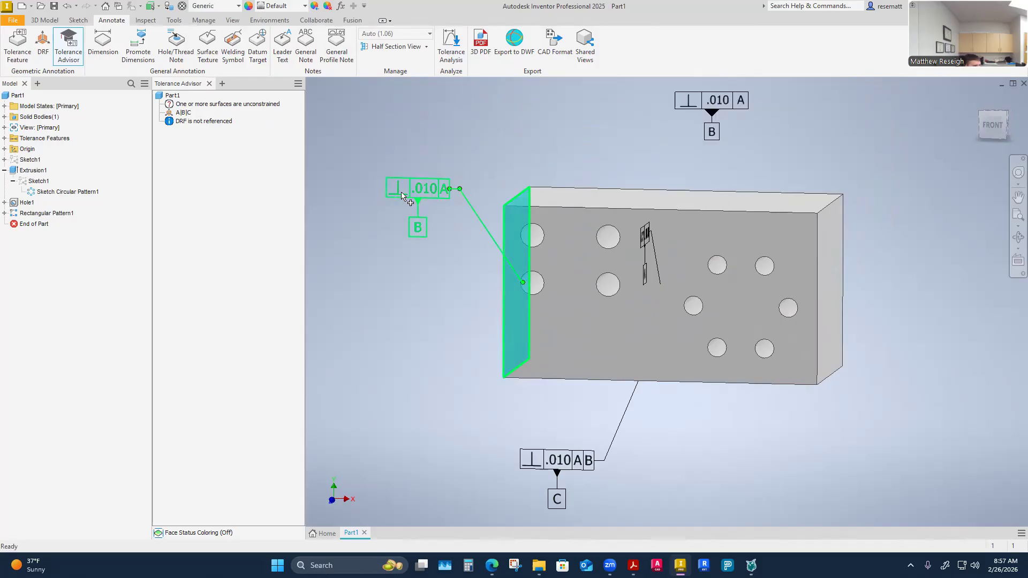
click(698, 117)
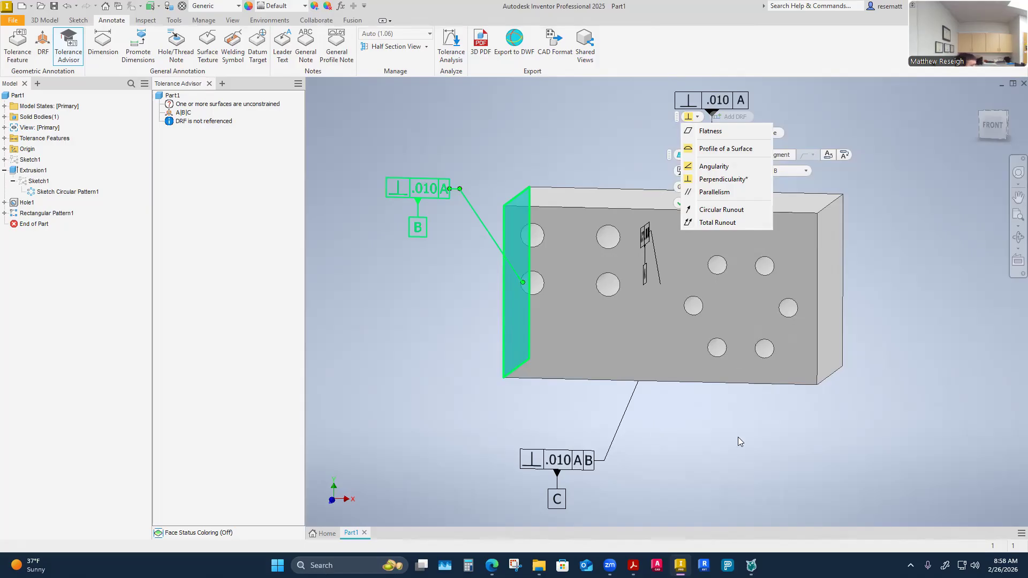
key(Escape)
key(Escape)
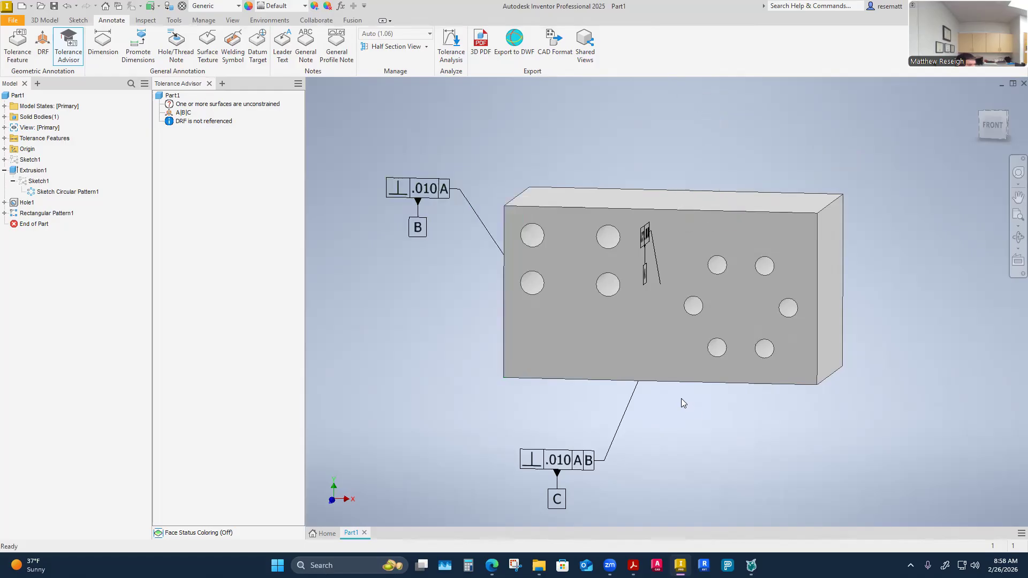
Switch to the CADD1122-GD&T-Model-1 drawing PDF in Edge and examine the size and position callouts of both hole patterns.
shift+middle_drag(681, 398, 625, 413)
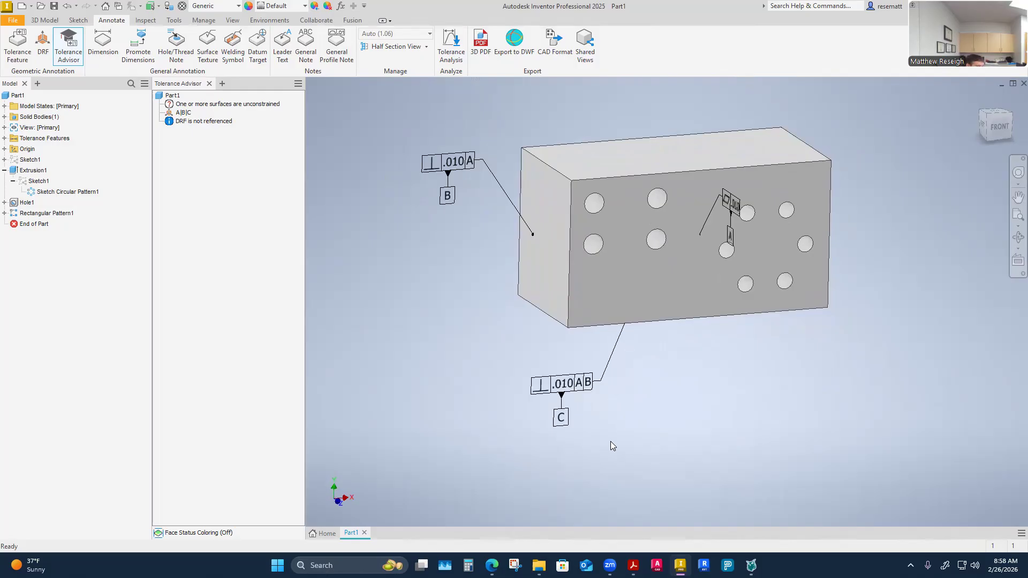
mouse_move(680, 565)
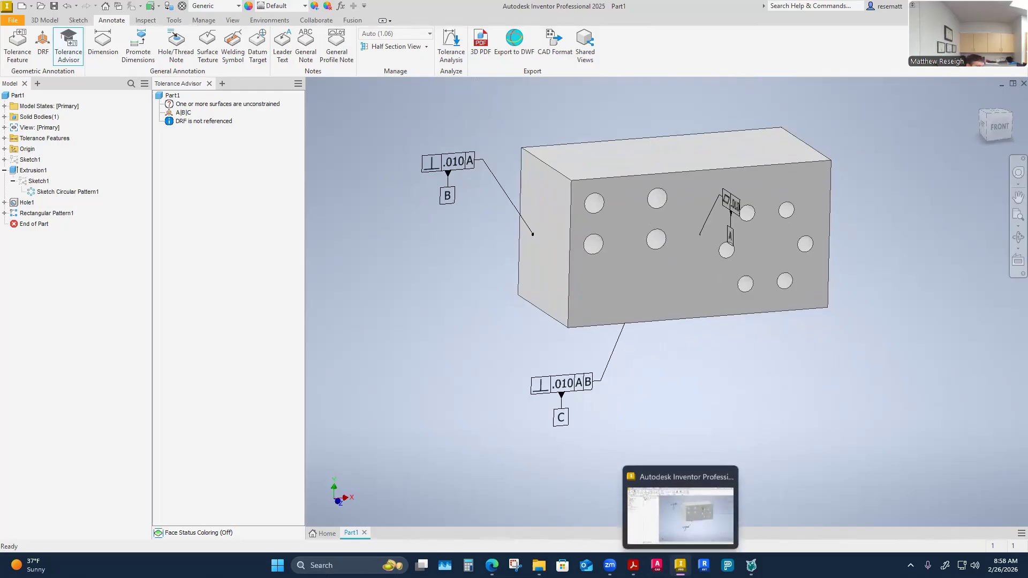
mouse_move(492, 565)
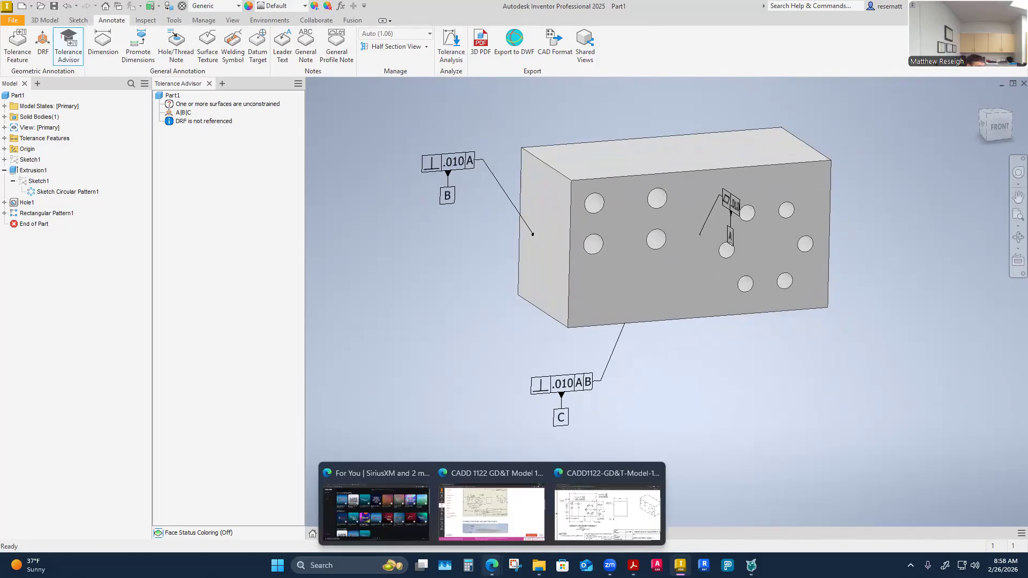
click(669, 518)
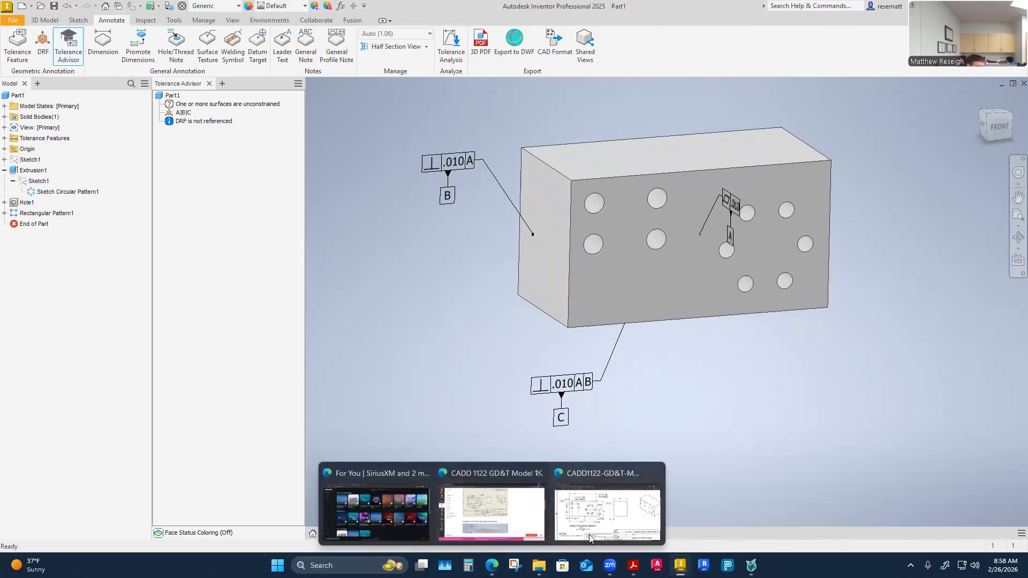
click(590, 537)
ctrl+scroll(581, 424, up, 2)
scroll(554, 422, down, 2)
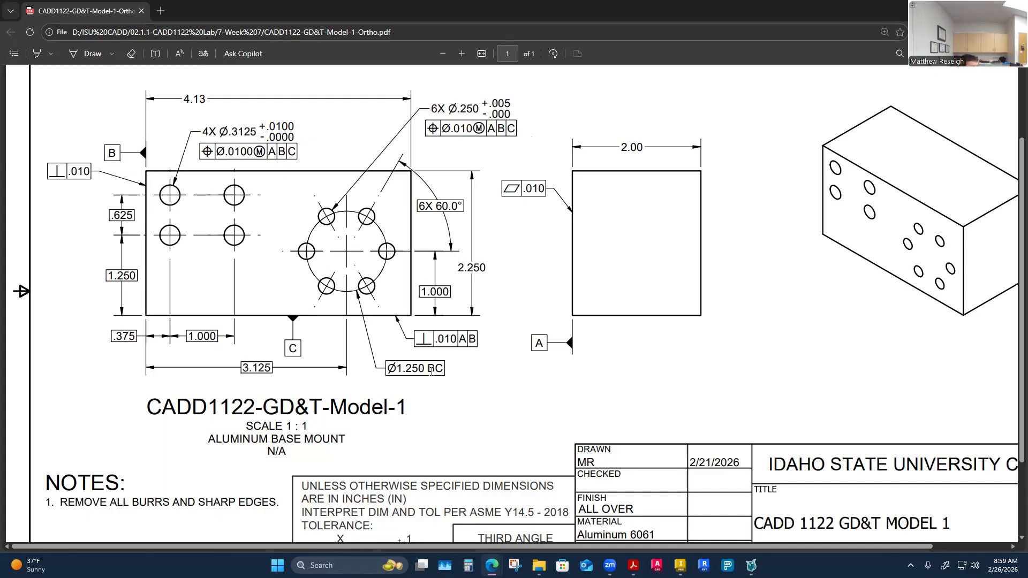
Switch back to Inventor and start a tolerance feature on an upper hole of the six-hole circular pattern.
mouse_move(680, 565)
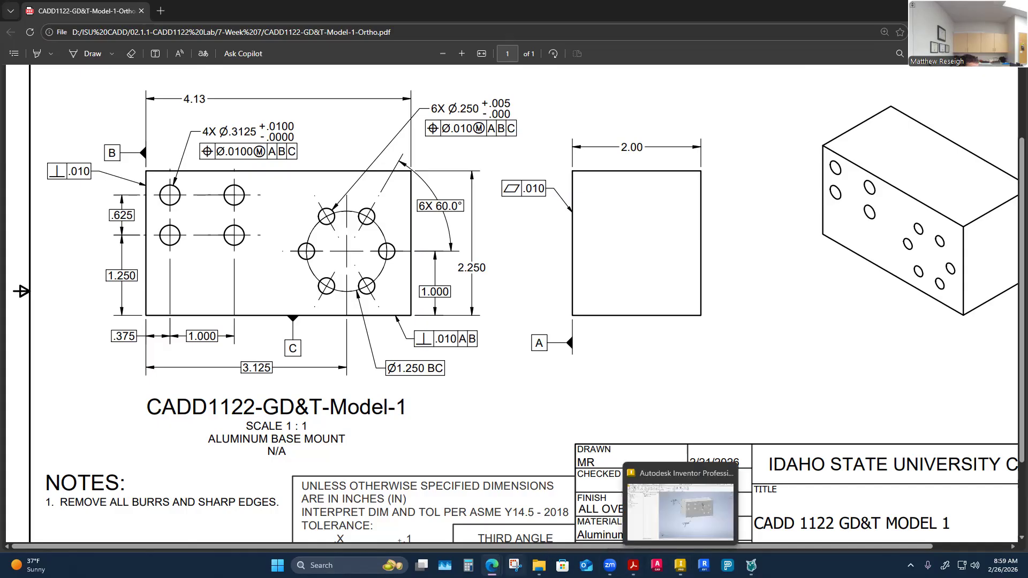
click(680, 565)
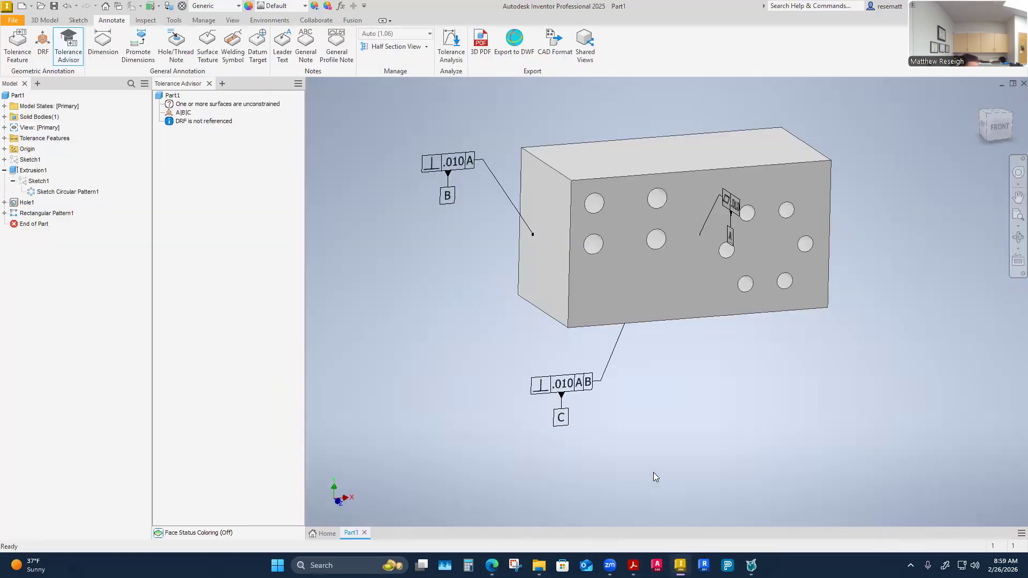
shift+middle_drag(653, 472, 727, 422)
scroll(762, 425, up, 5)
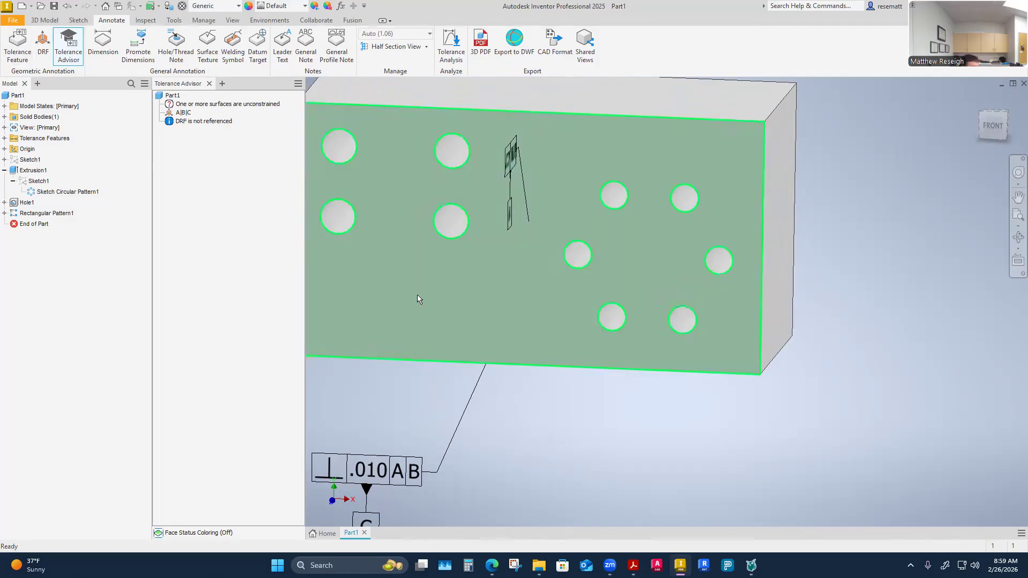
click(14, 54)
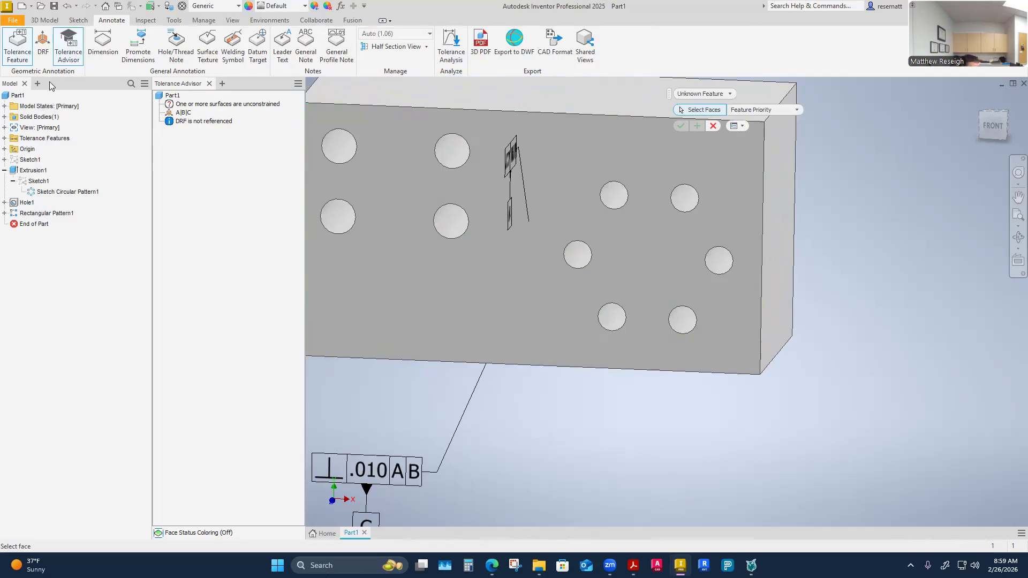
scroll(608, 482, down, 5)
scroll(610, 464, up, 4)
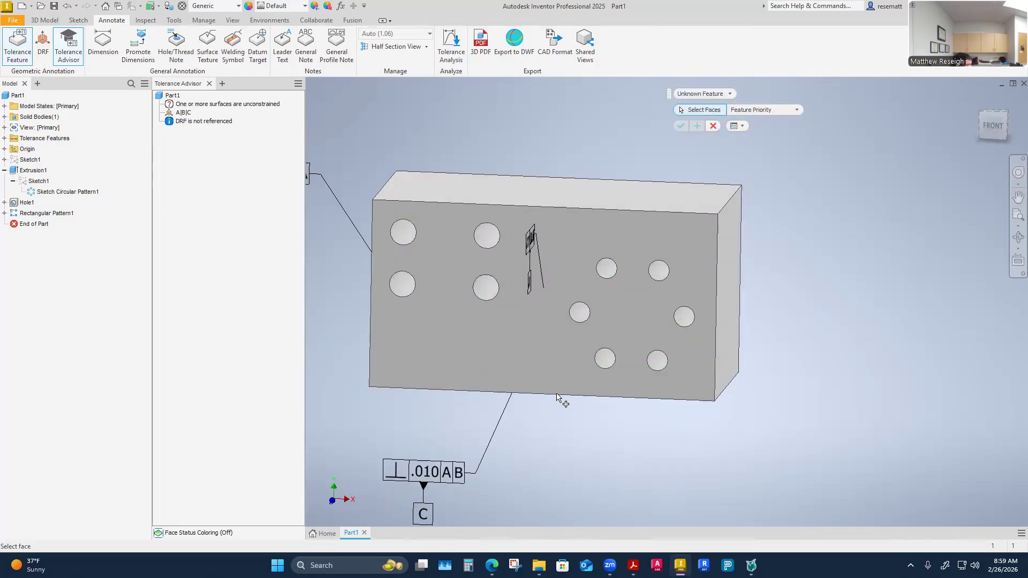
scroll(656, 384, up, 3)
scroll(644, 374, up, 1)
shift+middle_drag(688, 279, 805, 304)
click(622, 278)
scroll(676, 277, down, 2)
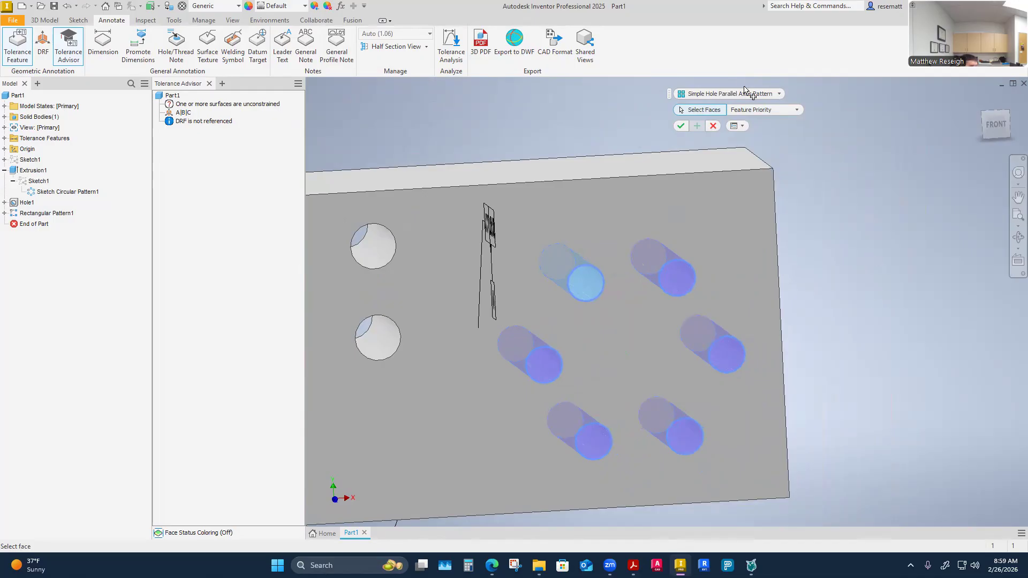
Try the Simple Hole and Simple Hole Parallel Axes Pattern types with both Feature of Size Priority and Feature Priority.
click(779, 95)
click(726, 107)
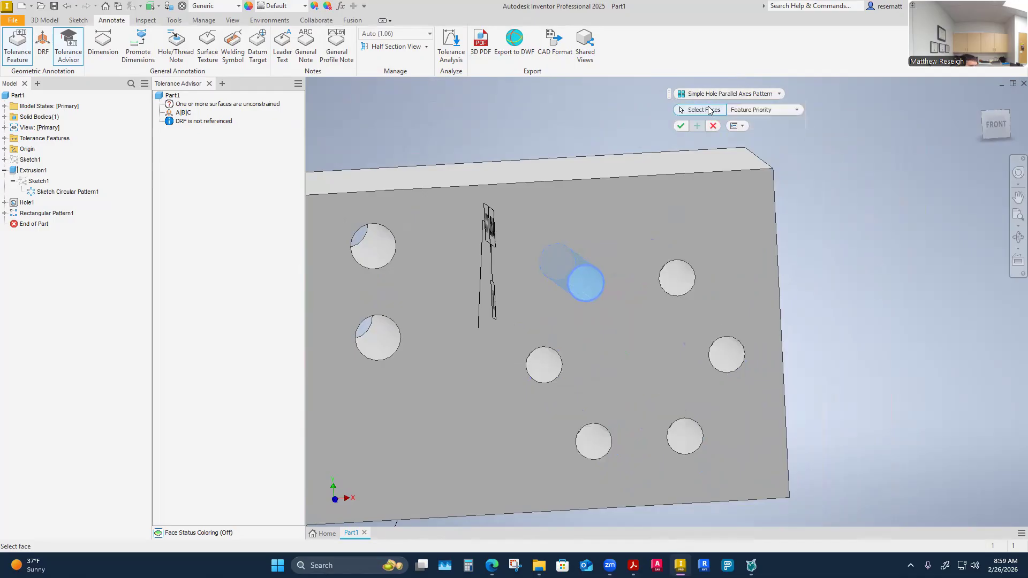
click(775, 95)
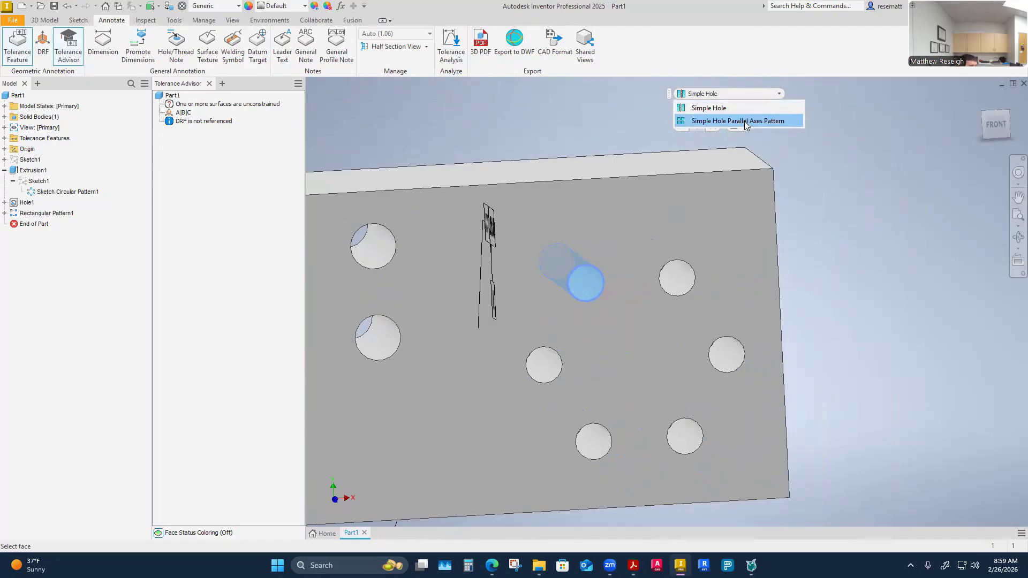
click(744, 121)
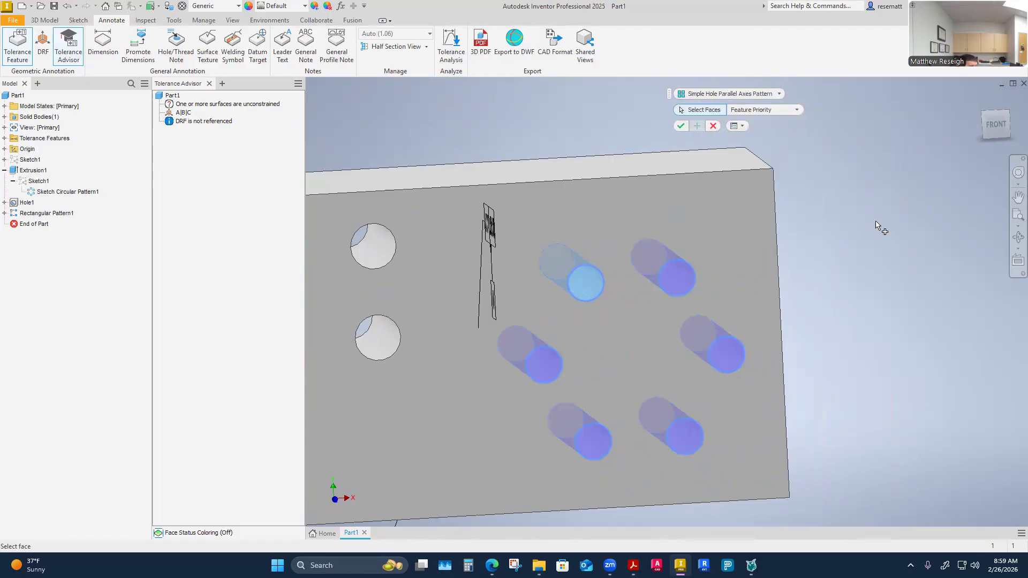
click(793, 109)
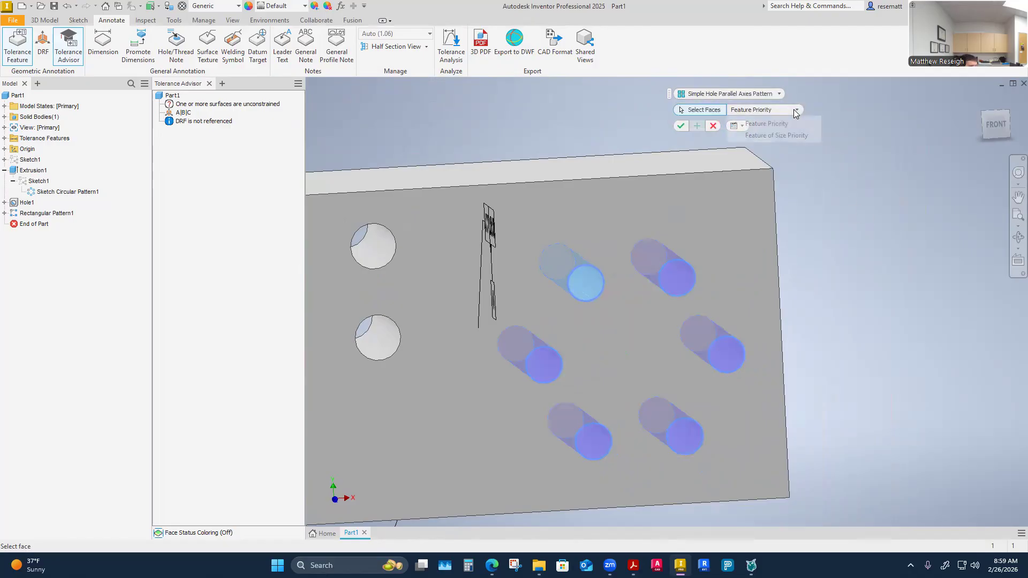
click(775, 135)
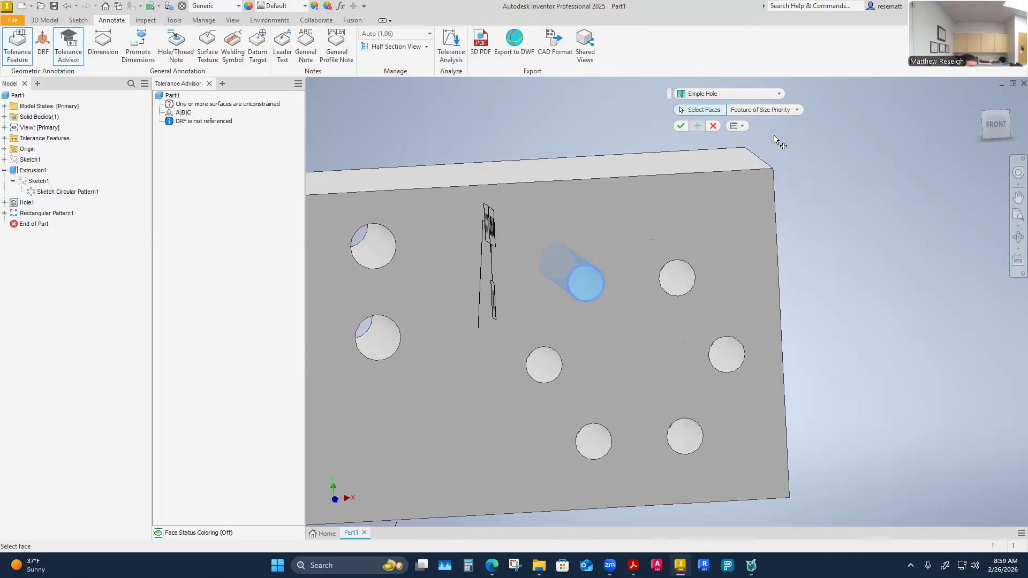
click(797, 109)
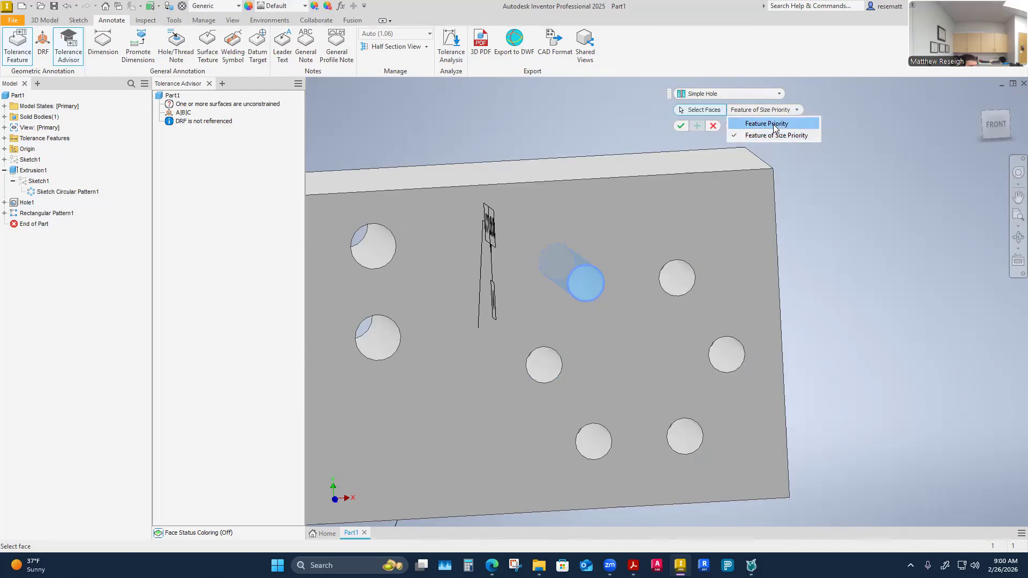
click(773, 94)
click(731, 122)
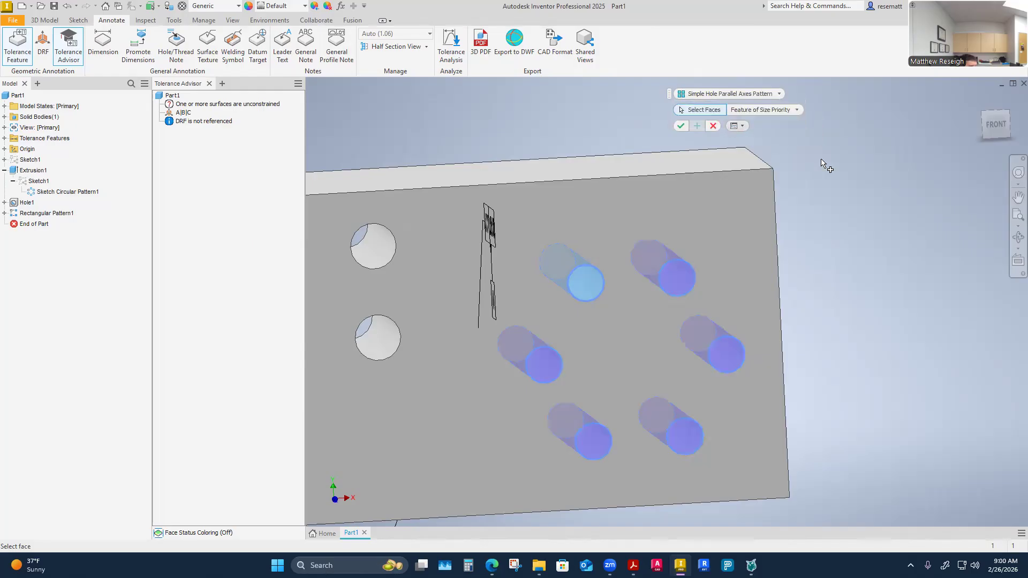
click(796, 111)
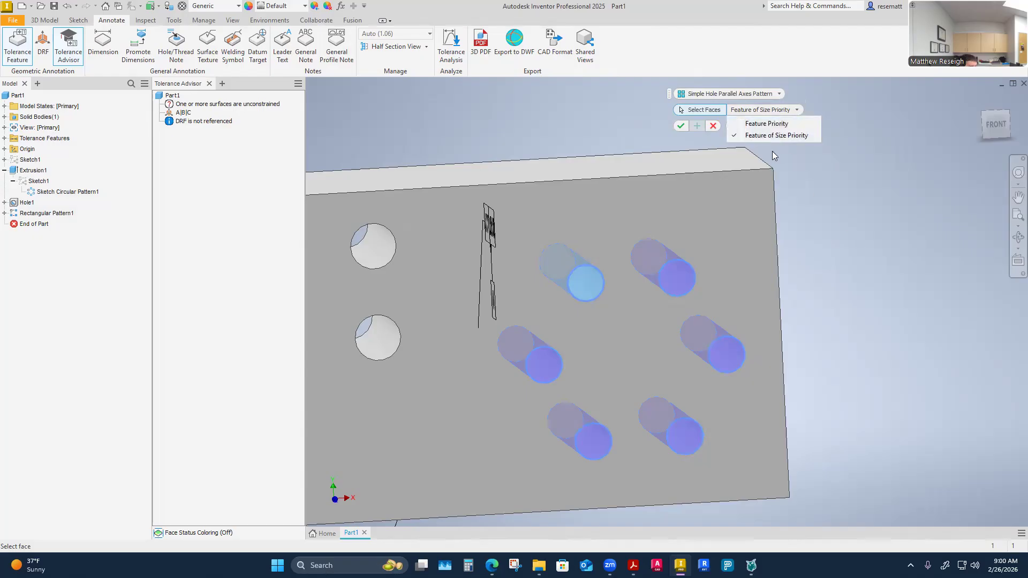
click(766, 124)
Define the six holes as a Simple Hole Parallel Axes Pattern with Feature of Size Priority and place their callout above the block.
click(796, 110)
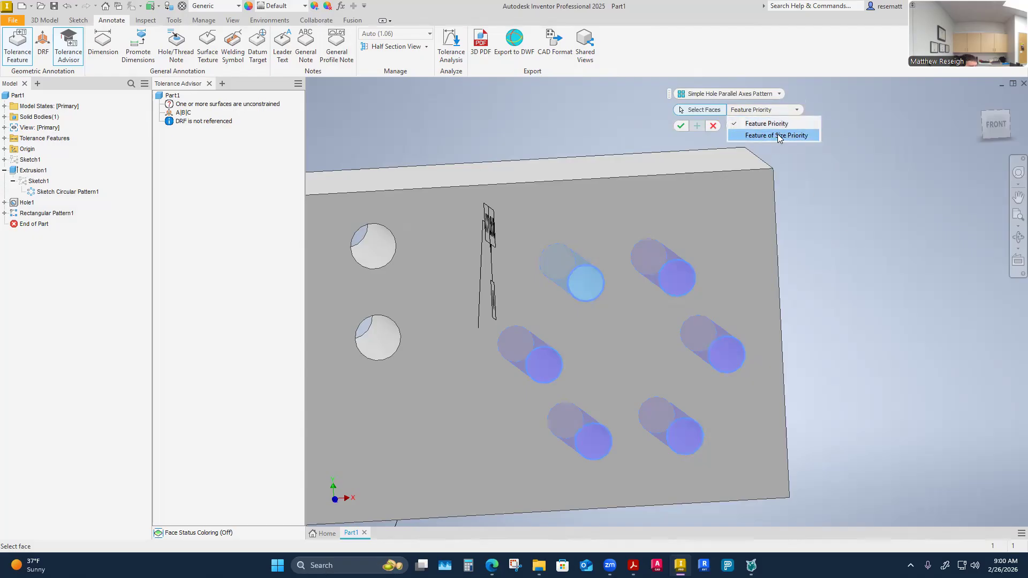
click(781, 136)
click(780, 96)
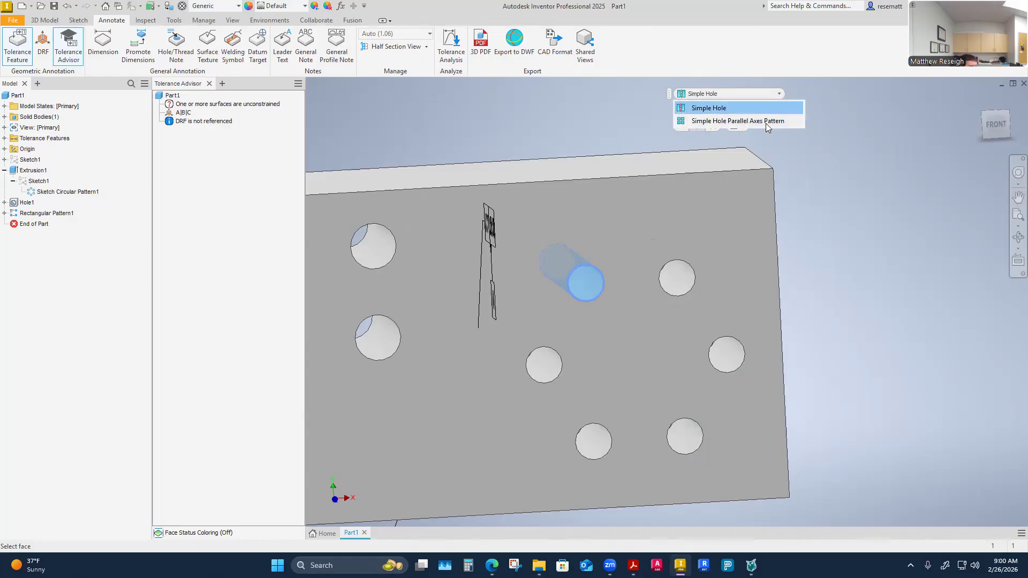
click(765, 122)
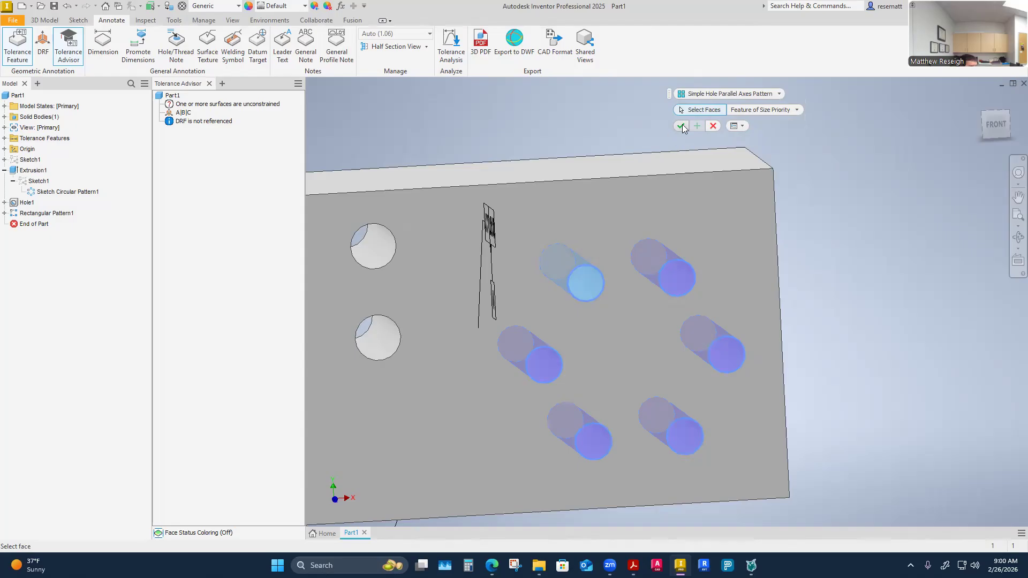
click(681, 126)
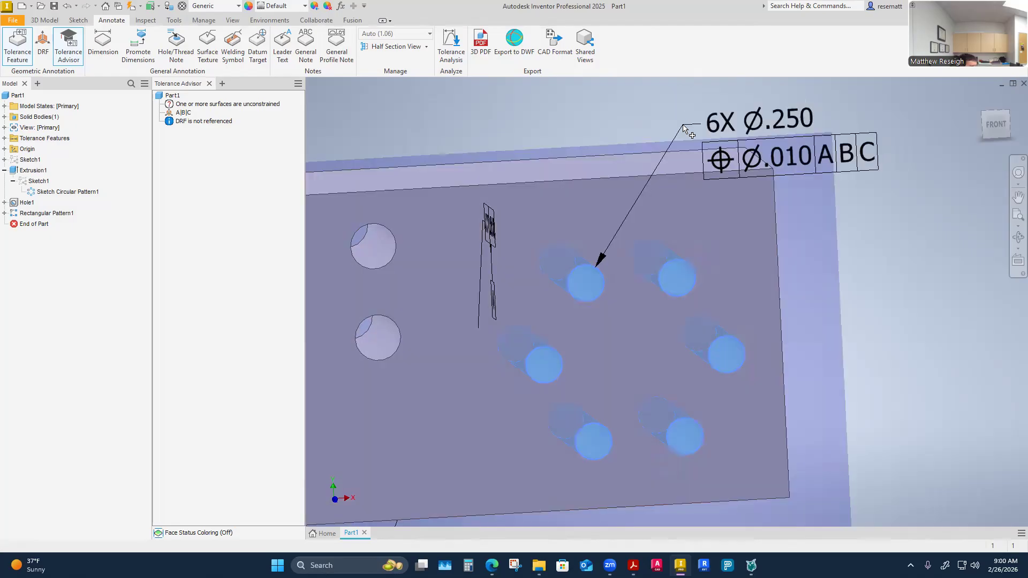
shift+middle_drag(688, 129, 620, 166)
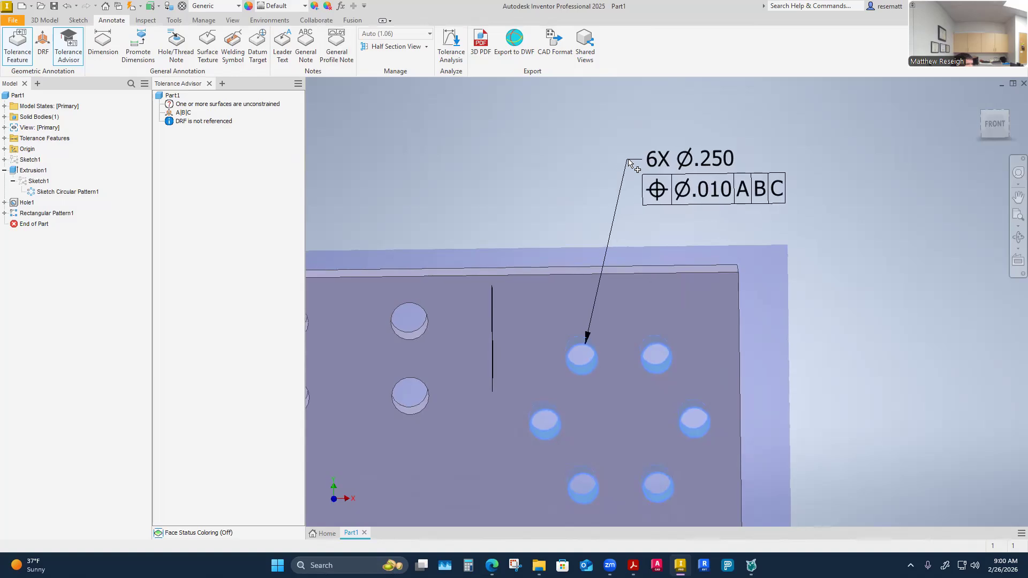
click(627, 161)
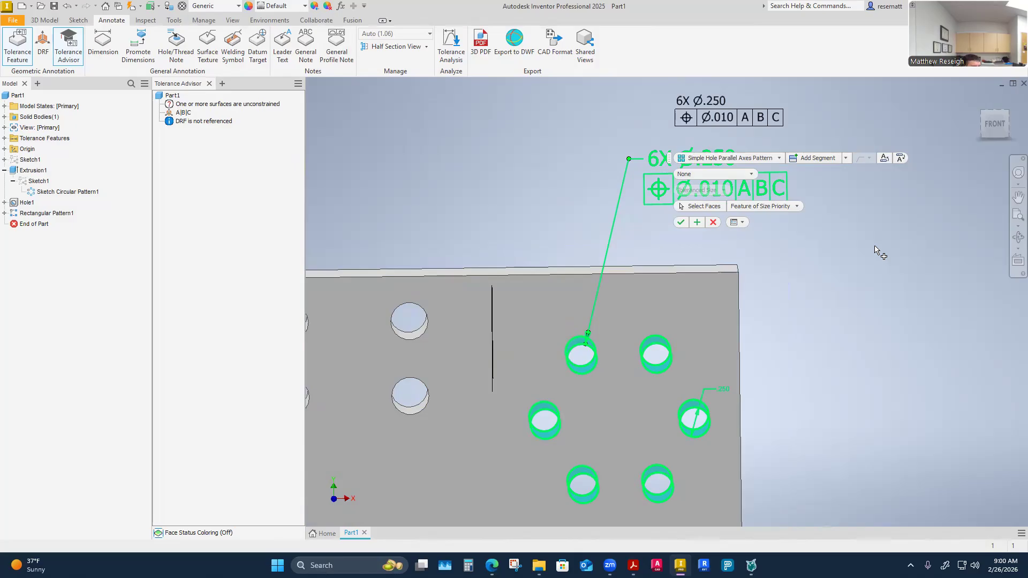
Set the tolerance type of the six-hole callout's diameter to Deviation.
click(720, 118)
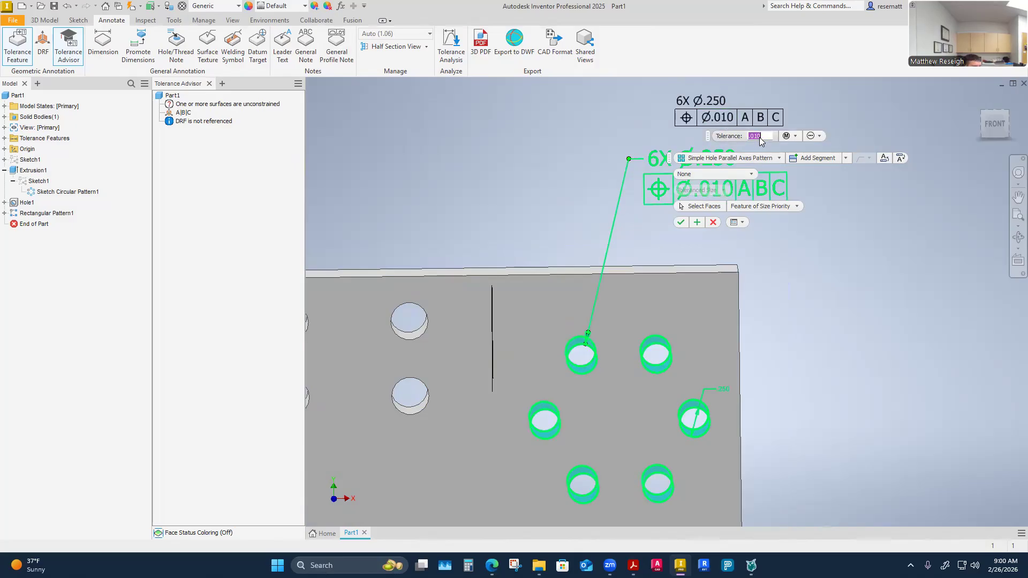
click(745, 118)
click(710, 105)
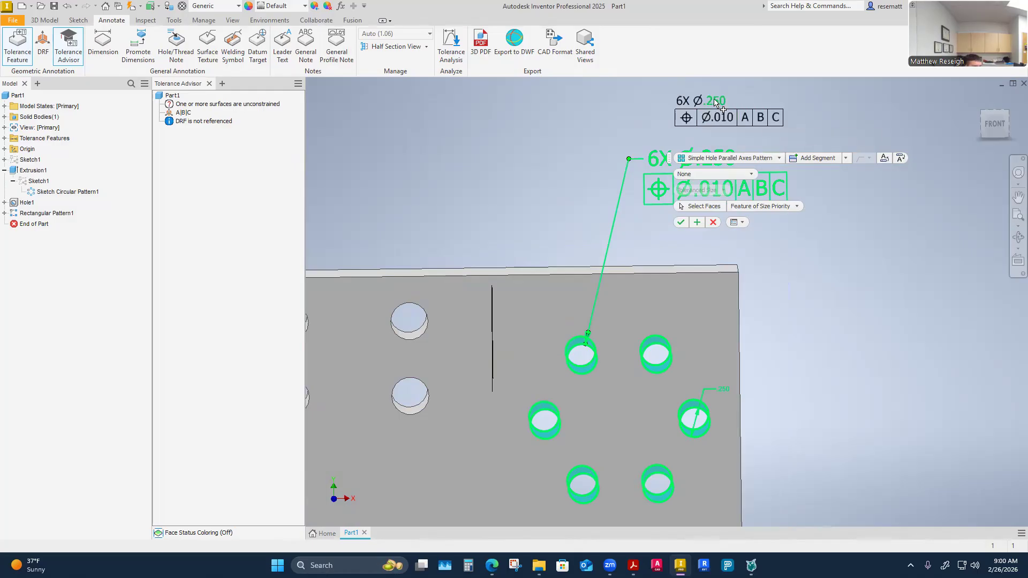
click(686, 103)
click(721, 101)
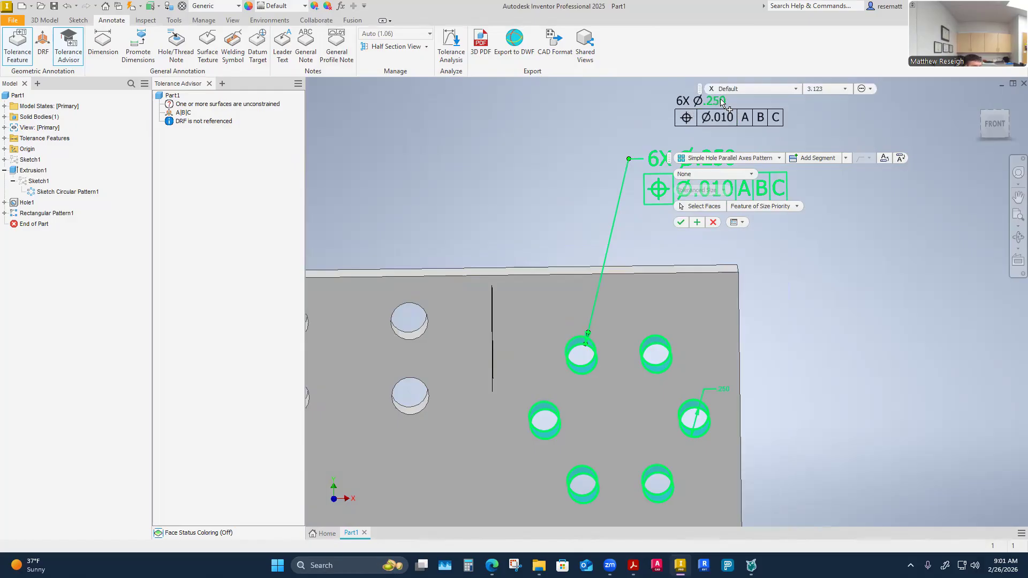
click(795, 89)
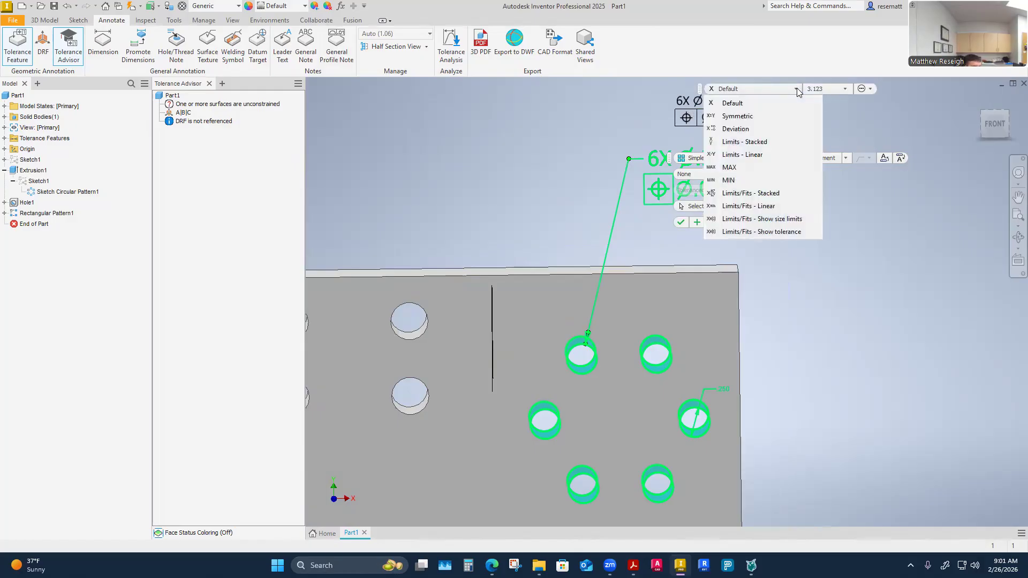
click(739, 129)
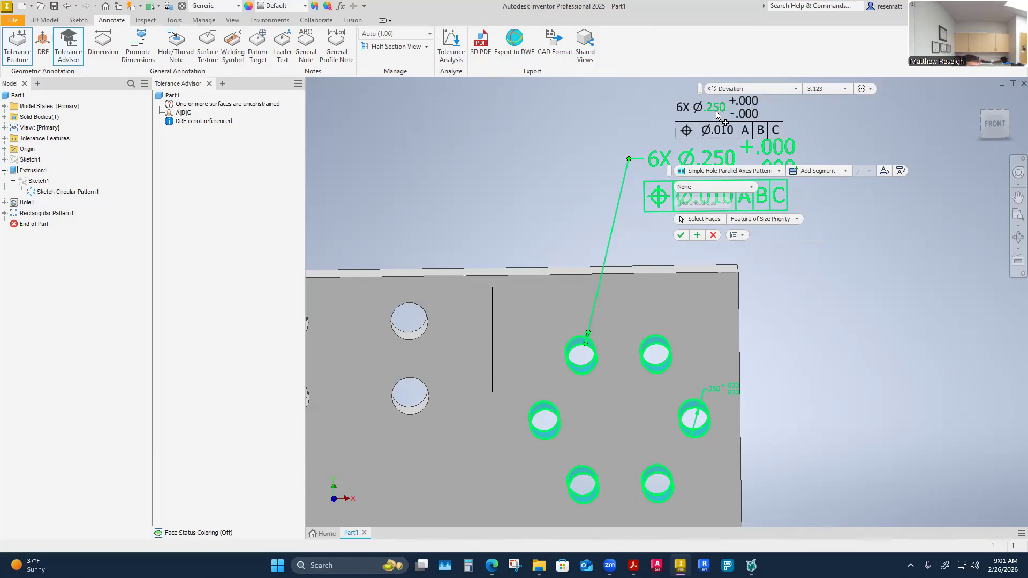
Try the Symmetric tolerance type on the six-hole callout's diameter with two-decimal and three-decimal precision.
click(790, 91)
click(737, 116)
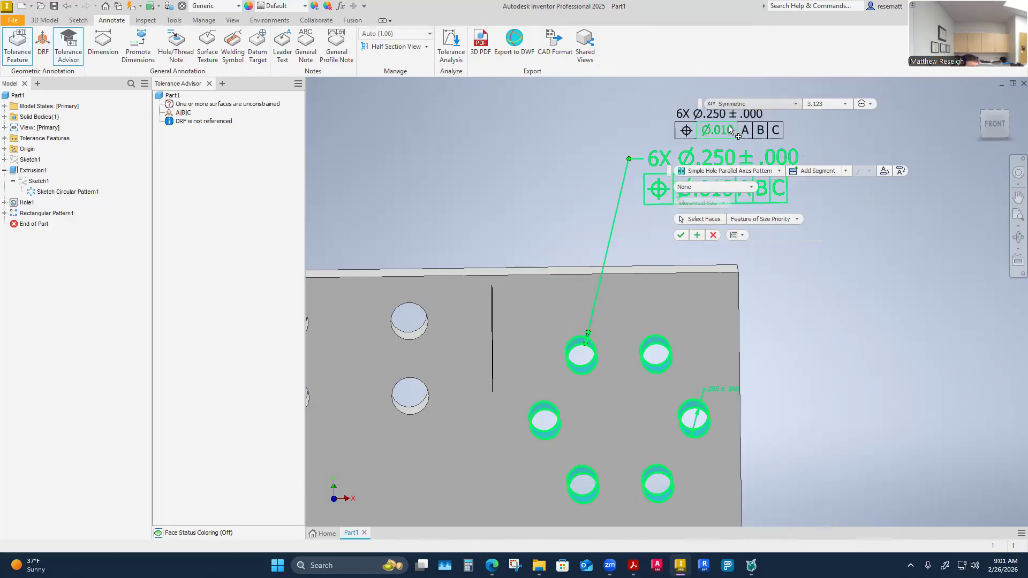
click(843, 102)
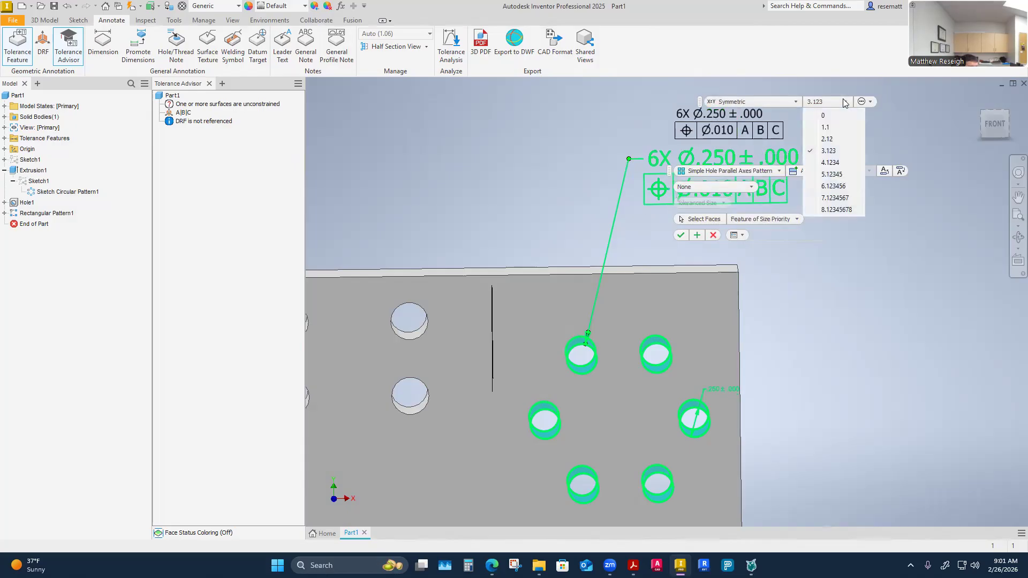
click(825, 140)
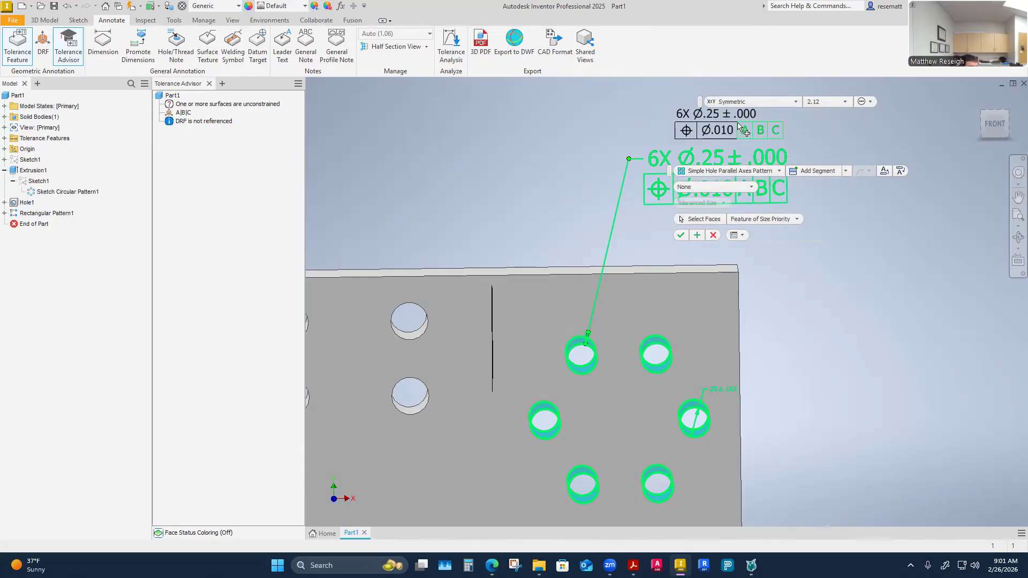
click(843, 102)
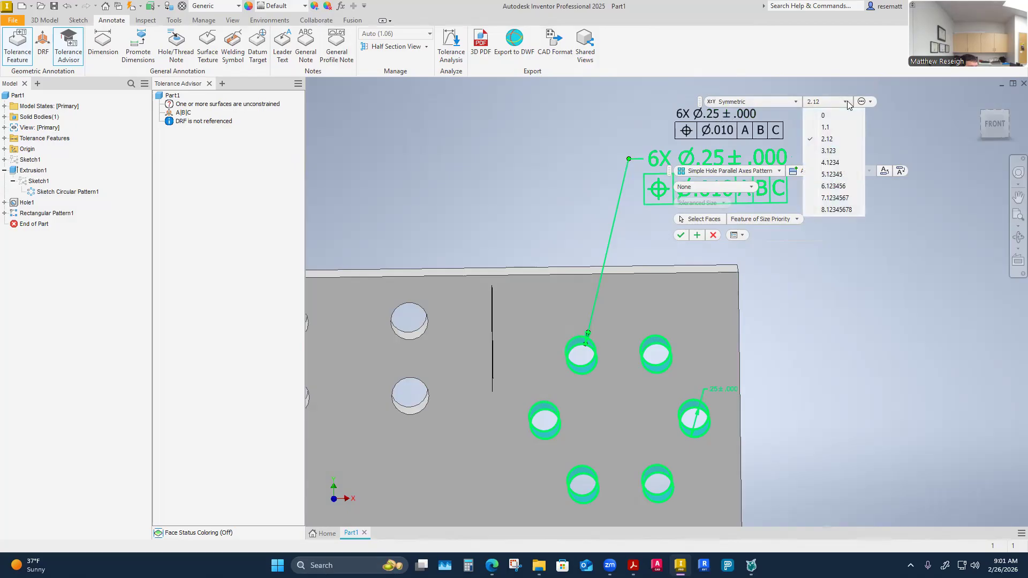
click(829, 152)
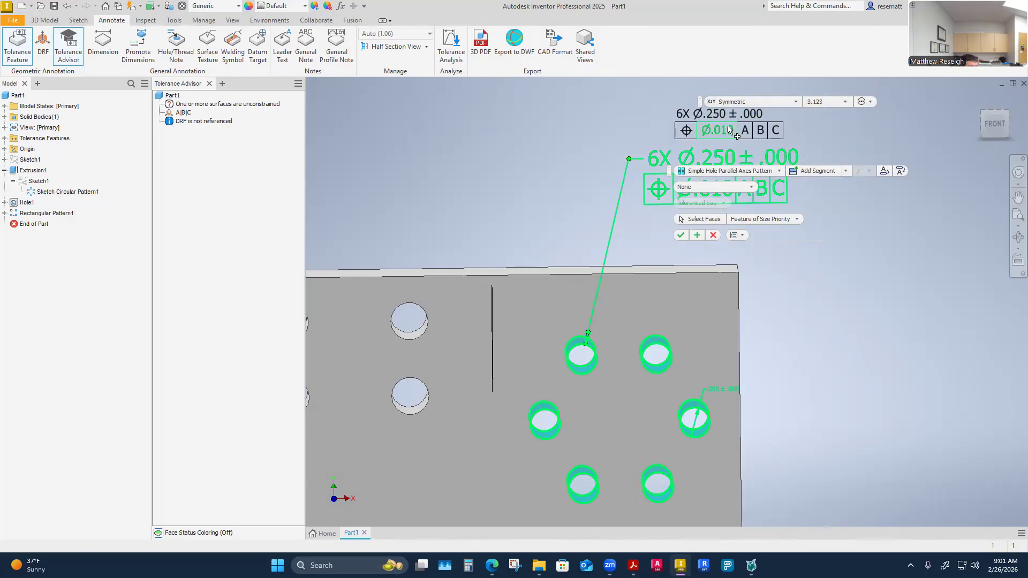
Reset the six-hole diameter's tolerance type to Default, choose 3.123 precision, and switch the type back to Deviation.
click(792, 100)
click(728, 114)
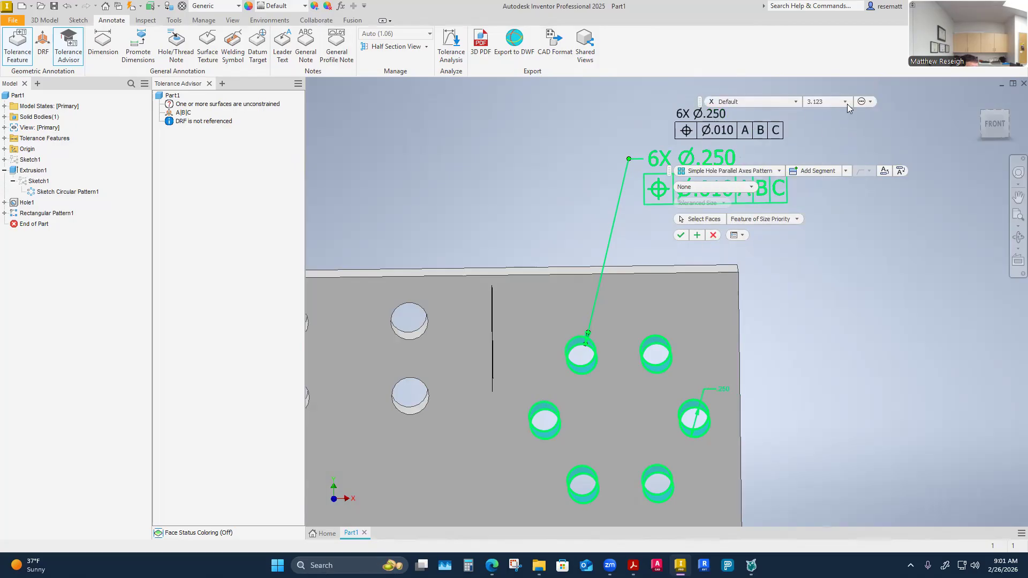
click(845, 103)
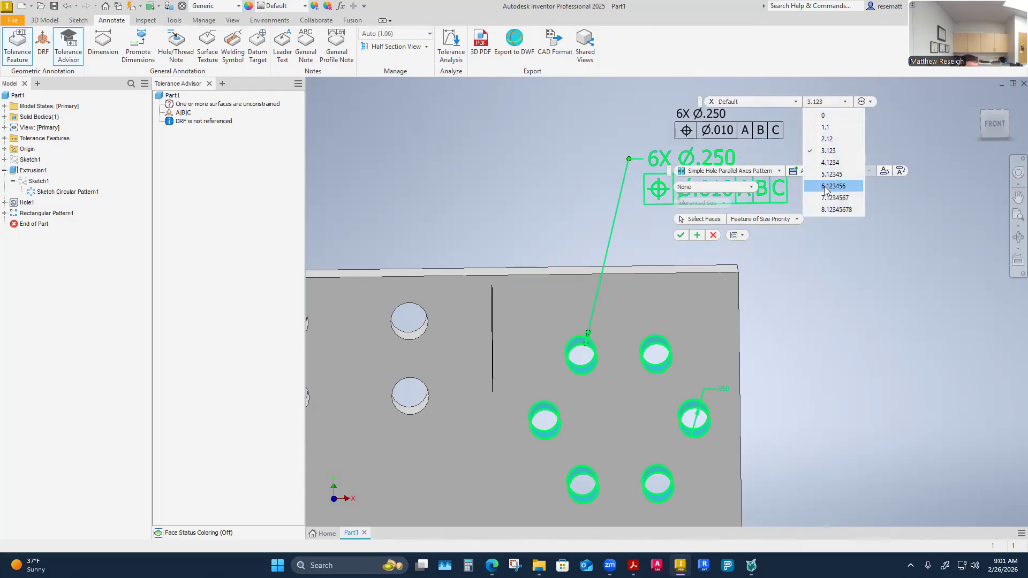
click(833, 152)
click(795, 102)
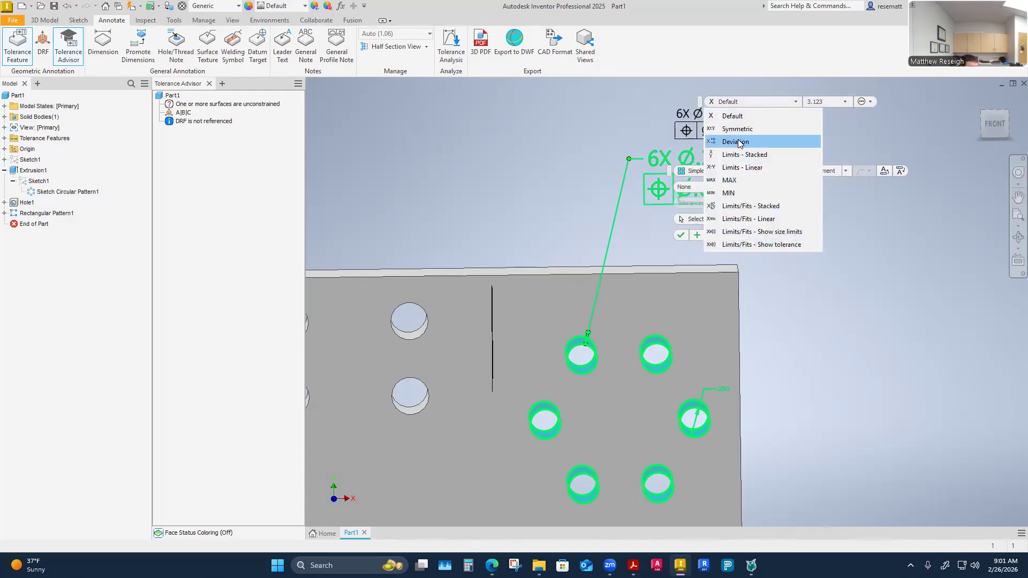
click(739, 142)
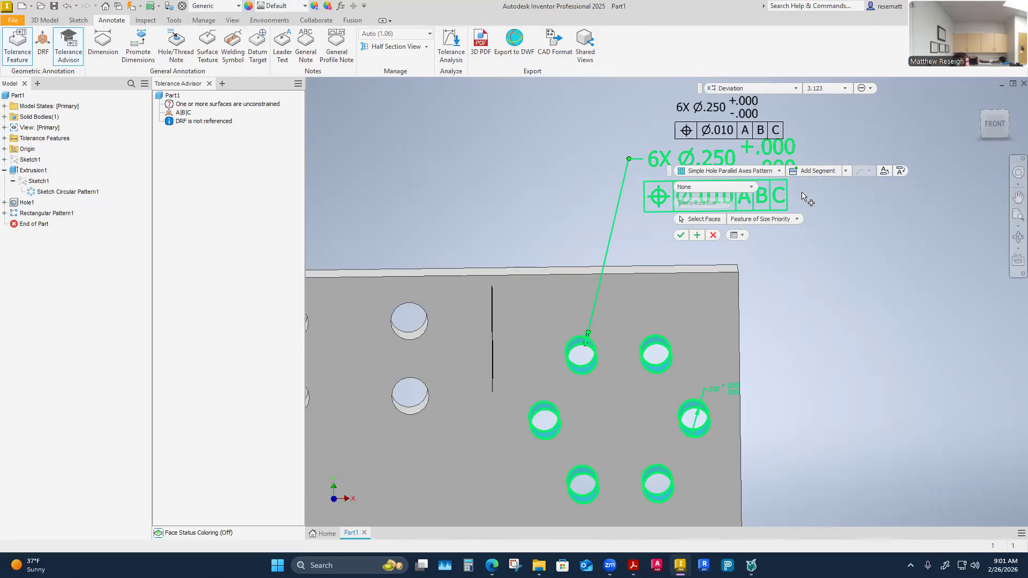
Set the upper deviation of the six-hole callout's diameter to +.005.
scroll(572, 278, down, 5)
scroll(573, 280, up, 3)
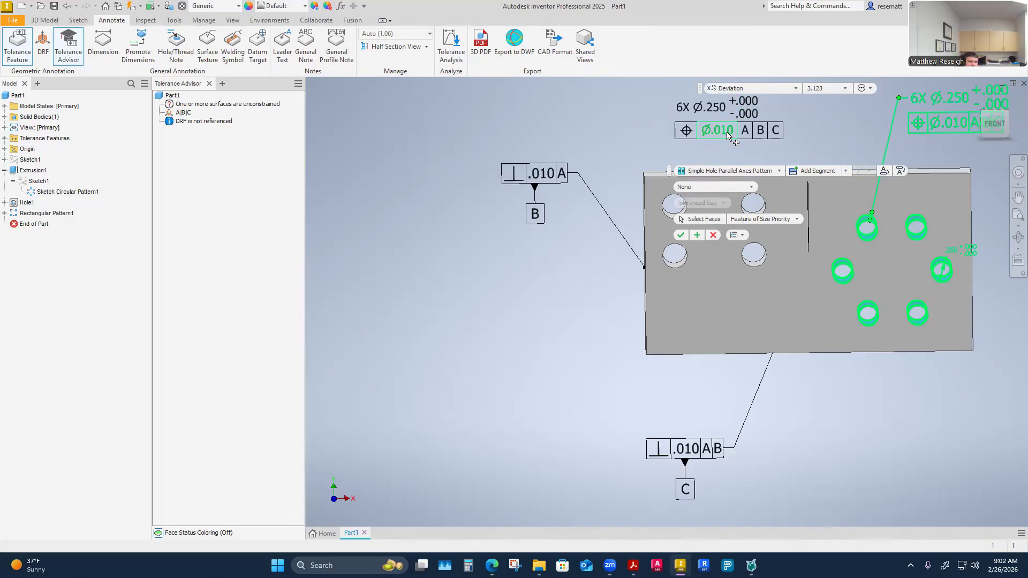
click(746, 101)
click(770, 90)
key(BackSpace)
key(BackSpace)
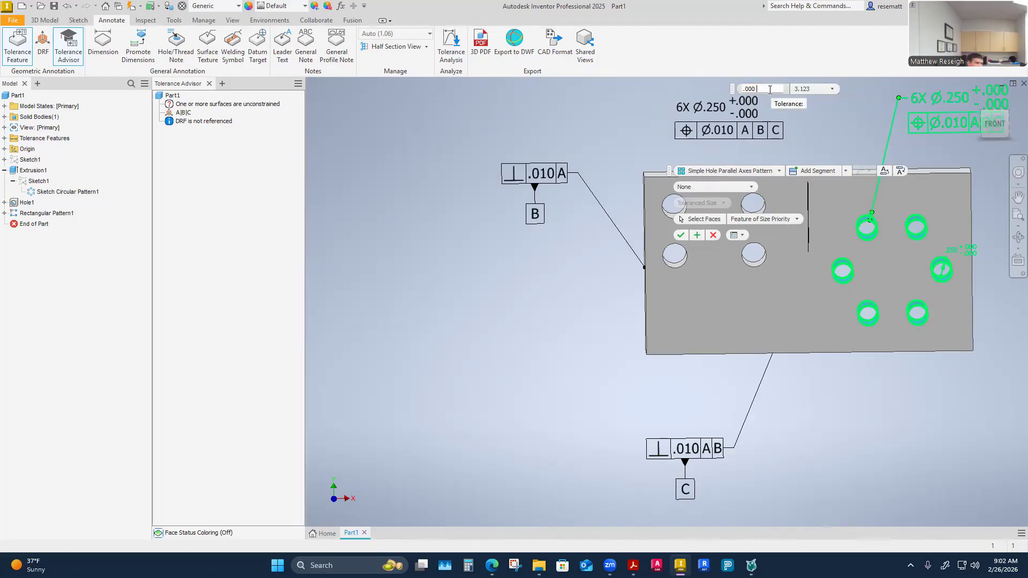
text(5)
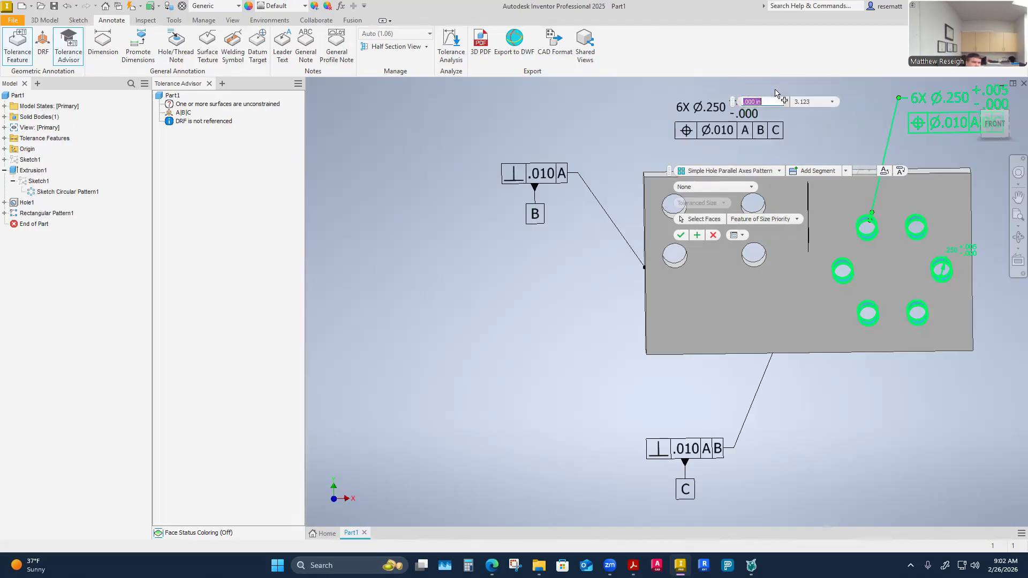
mouse_move(758, 106)
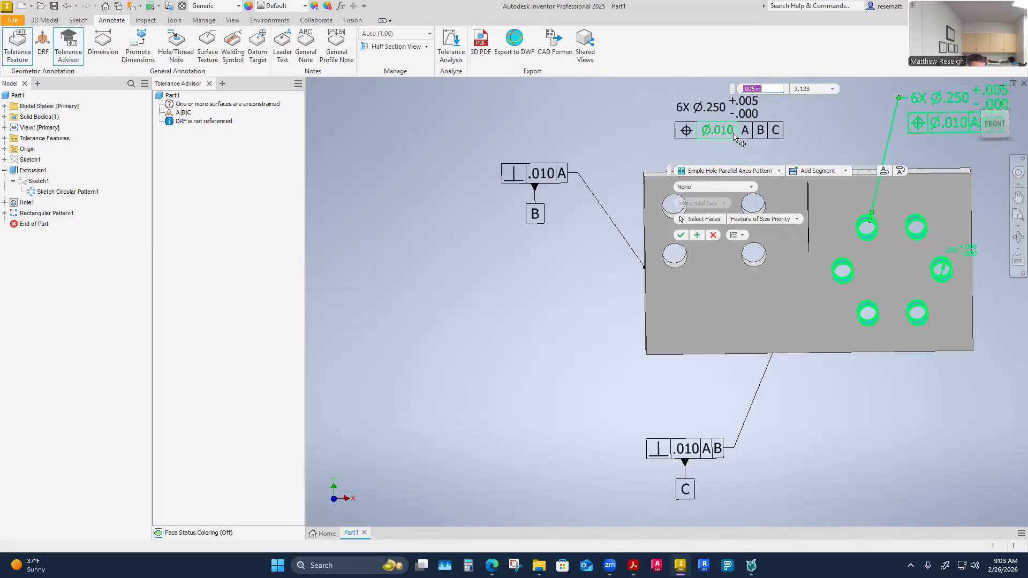
Apply the Maximum Material Condition modifier to the six-hole callout's position tolerance and finish the tolerance feature.
click(686, 135)
click(697, 146)
click(705, 163)
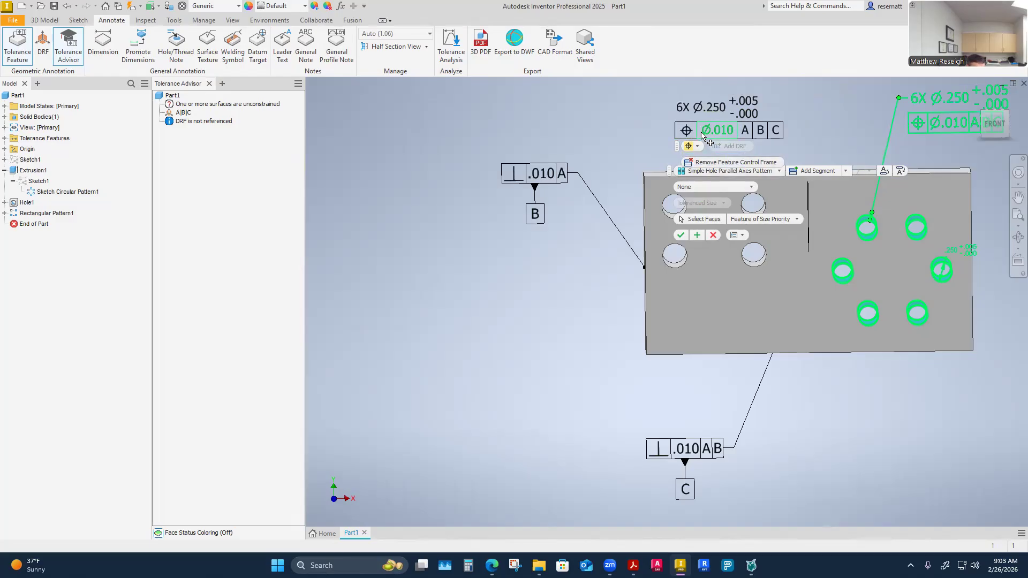
click(703, 134)
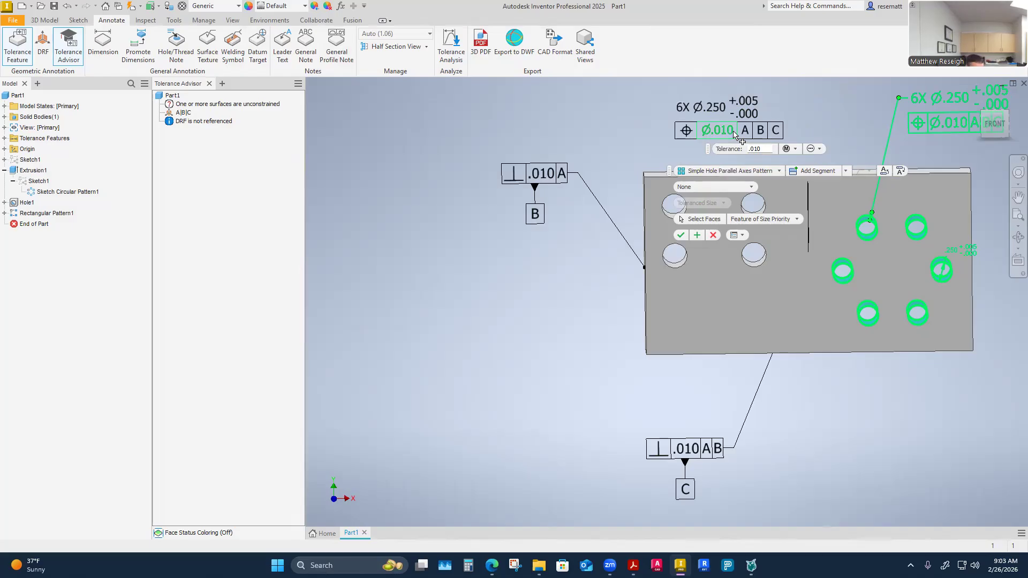
click(789, 151)
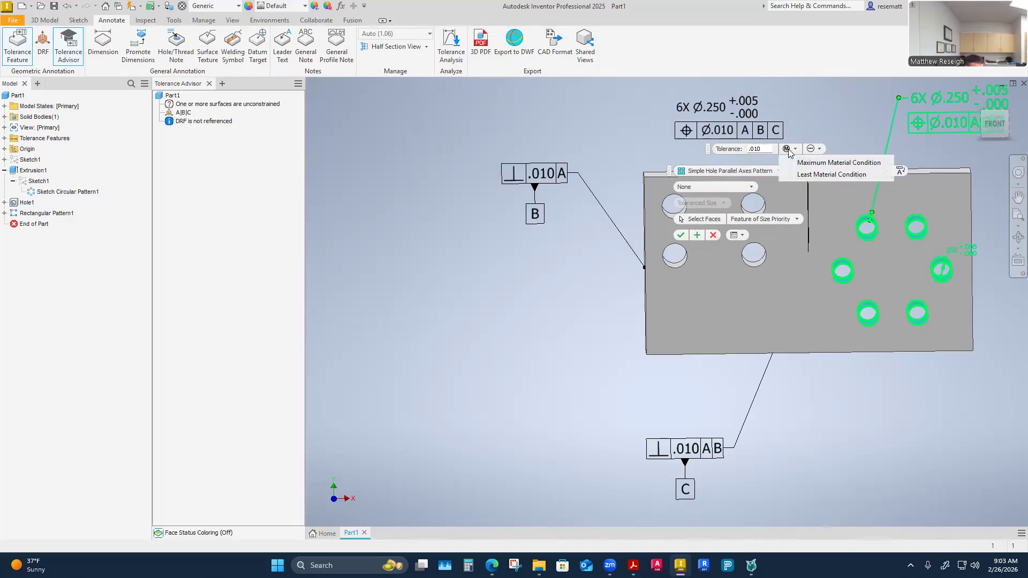
click(813, 162)
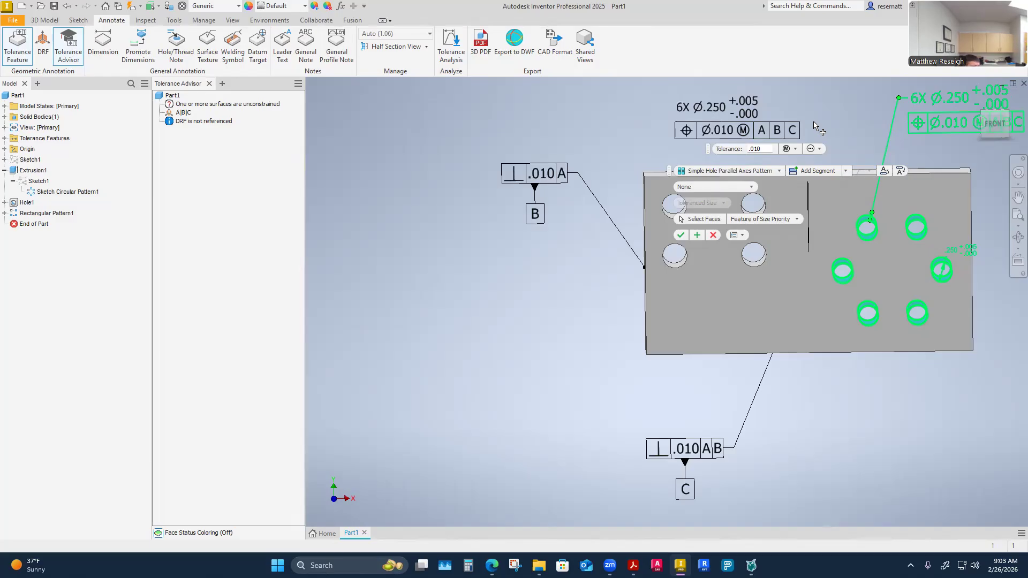
click(680, 235)
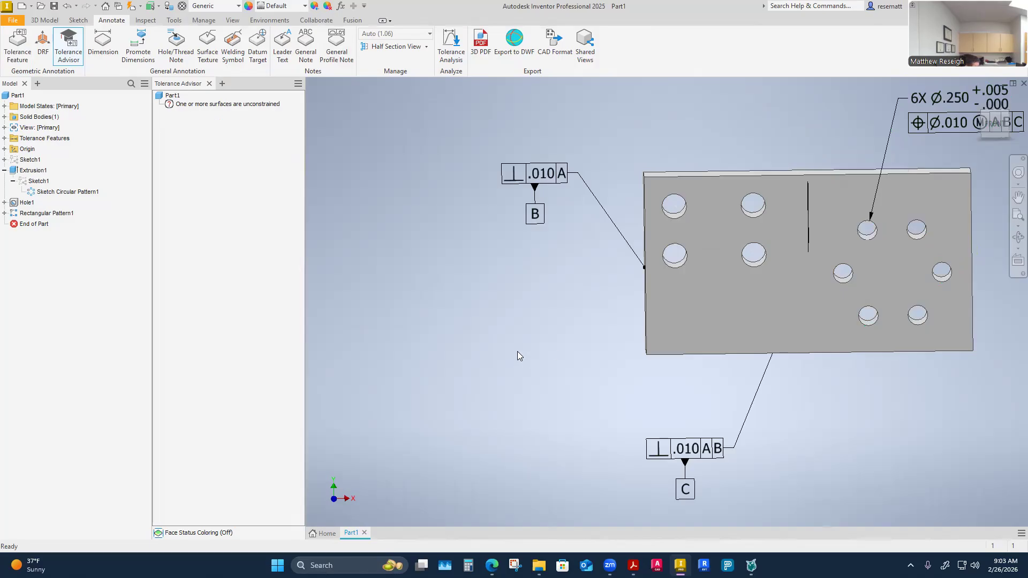
Check the four-hole callout in the reference drawing PDF, return to Inventor, and start a tolerance feature on the block's four-hole pattern.
mouse_move(502, 328)
shift+middle_down()
mouse_move(813, 327)
mouse_move(605, 316)
mouse_move(478, 267)
mouse_move(498, 494)
shift+middle_up()
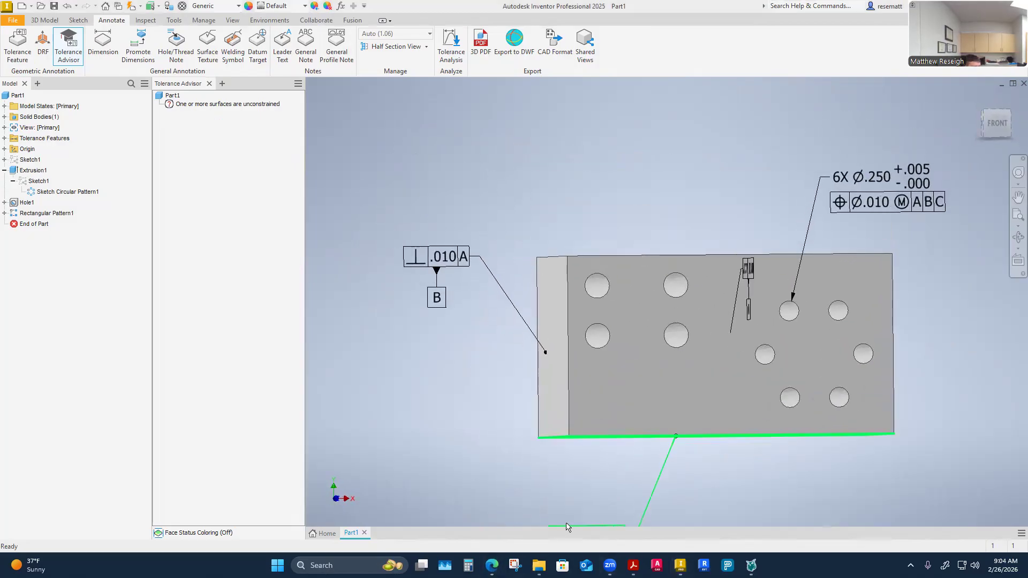
mouse_move(492, 565)
click(493, 511)
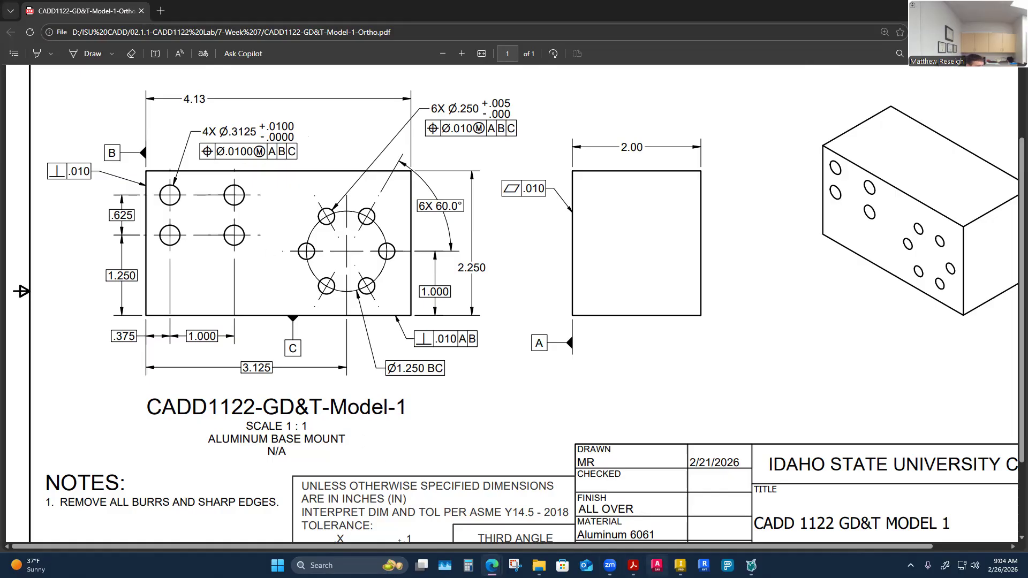
click(680, 566)
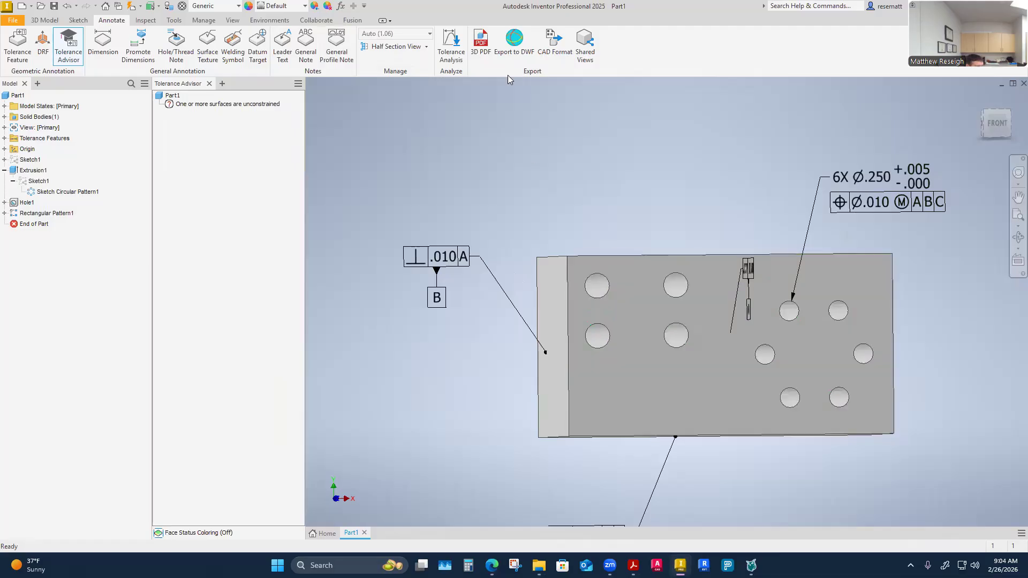
click(30, 45)
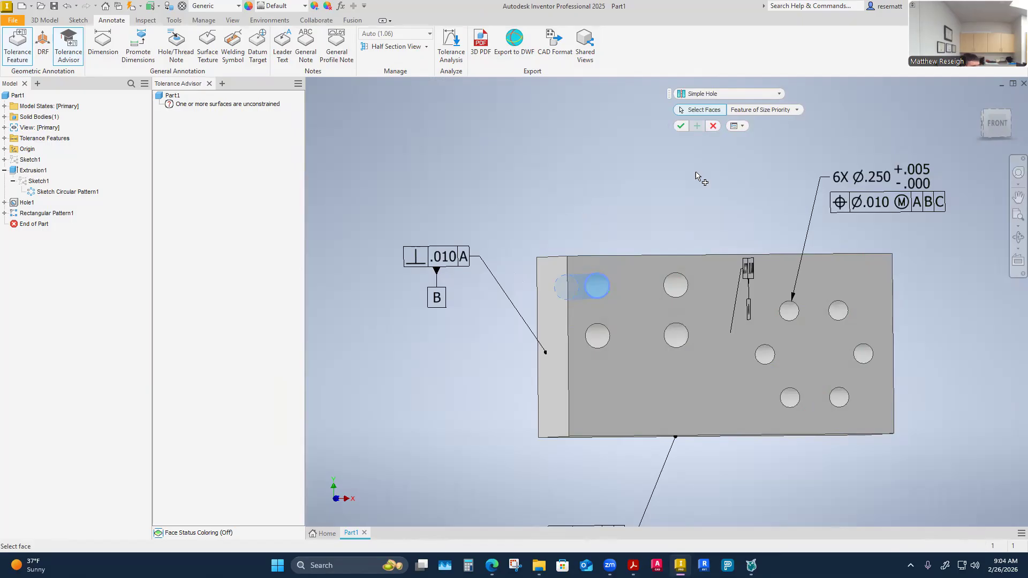
Define the four holes as a Simple Hole Parallel Axes Pattern and place their callout above the block.
click(778, 95)
click(770, 120)
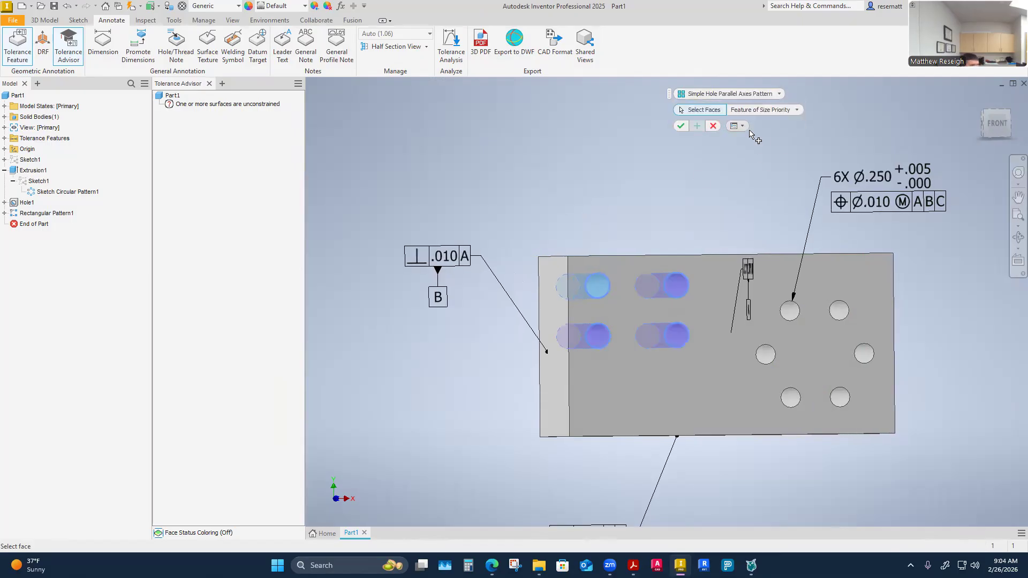
shift+middle_drag(775, 135, 670, 161)
scroll(673, 166, up, 3)
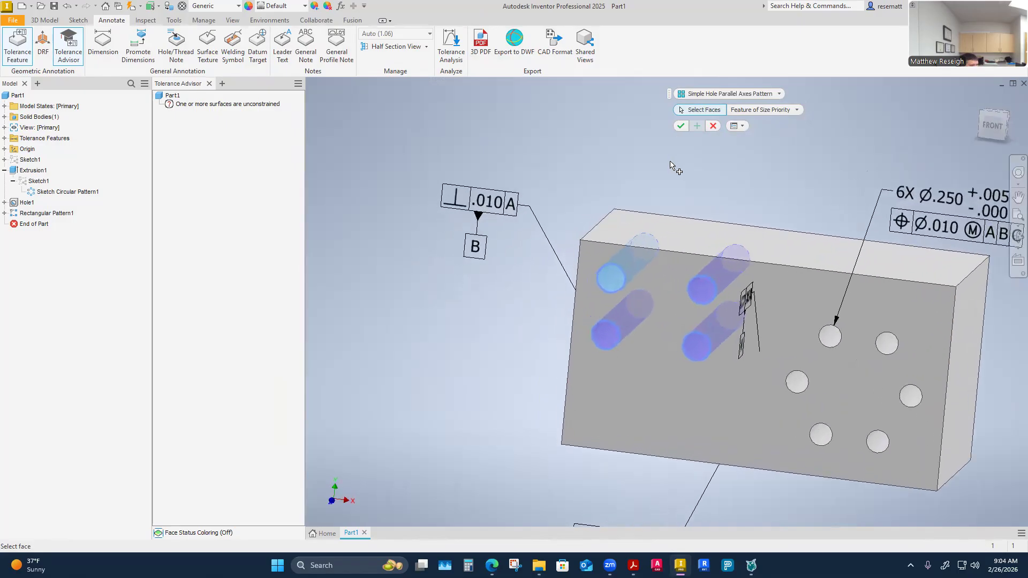
click(680, 127)
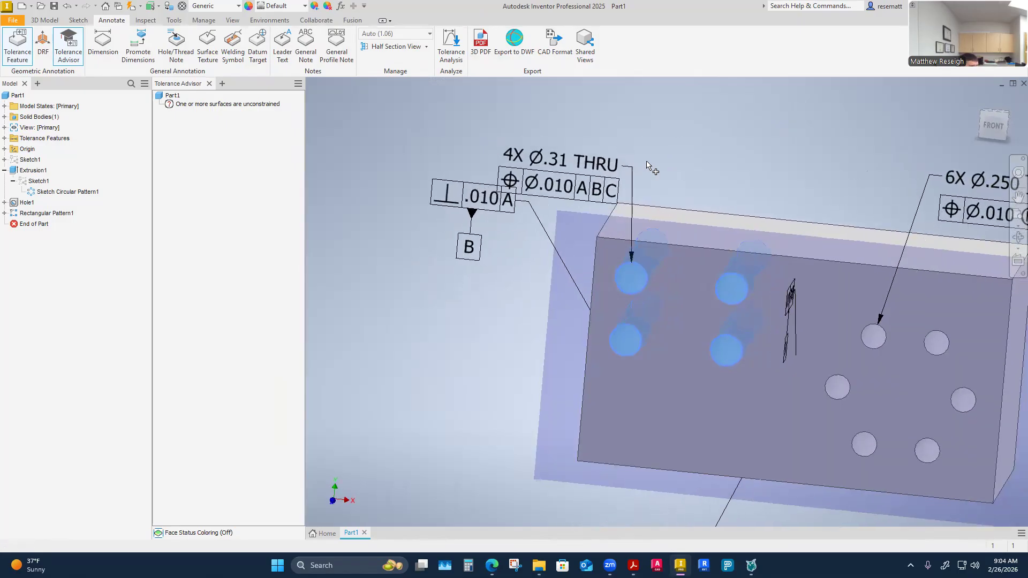
click(579, 152)
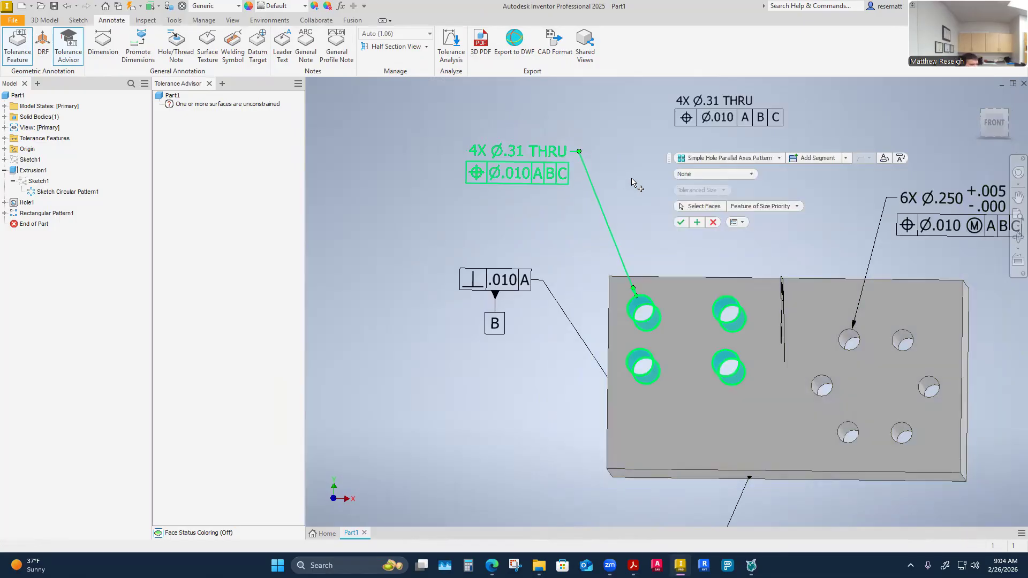
Set the tolerance type of the four-hole callout's diameter to Deviation.
click(715, 103)
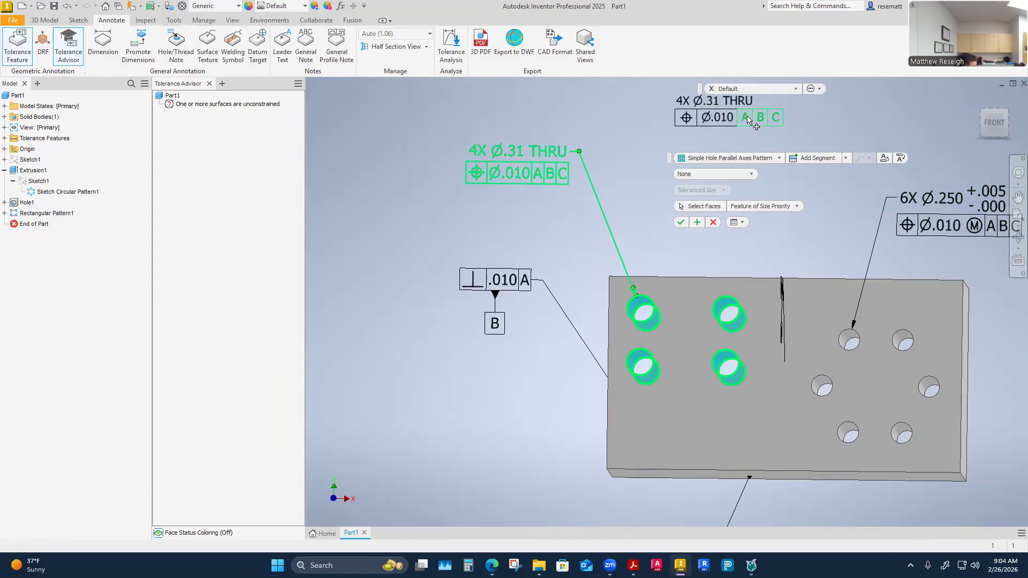
click(796, 89)
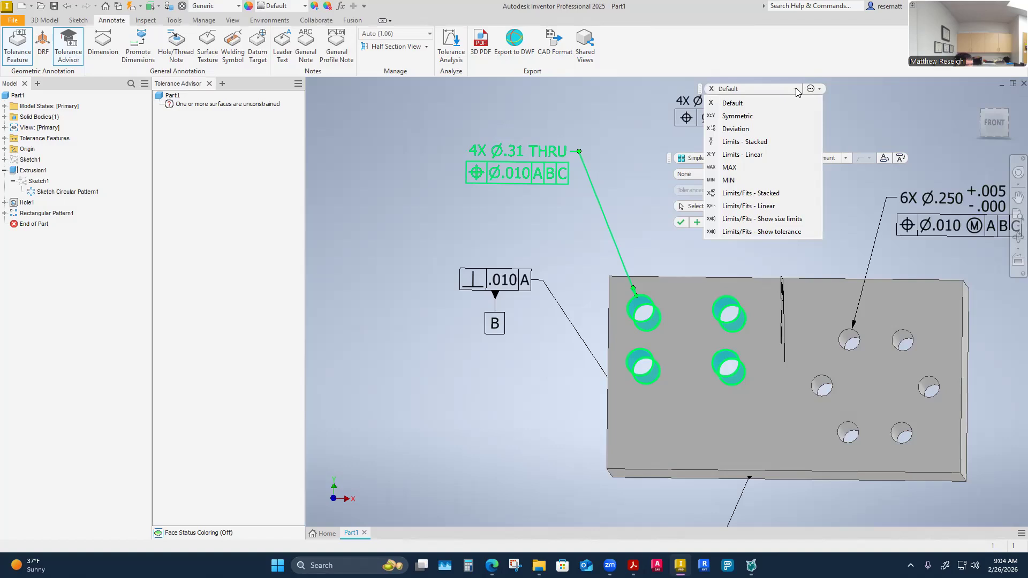
click(856, 120)
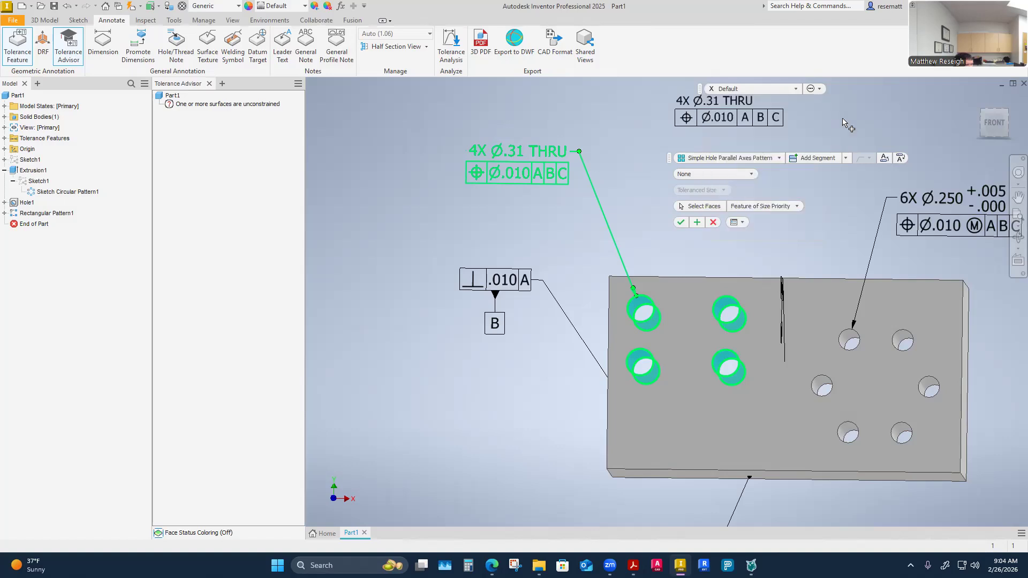
click(819, 90)
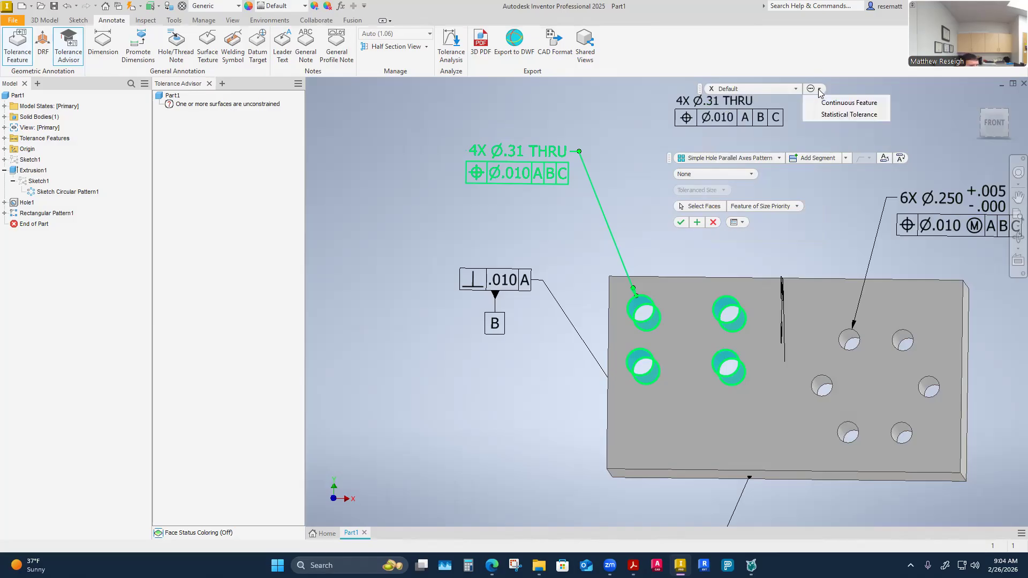
click(776, 89)
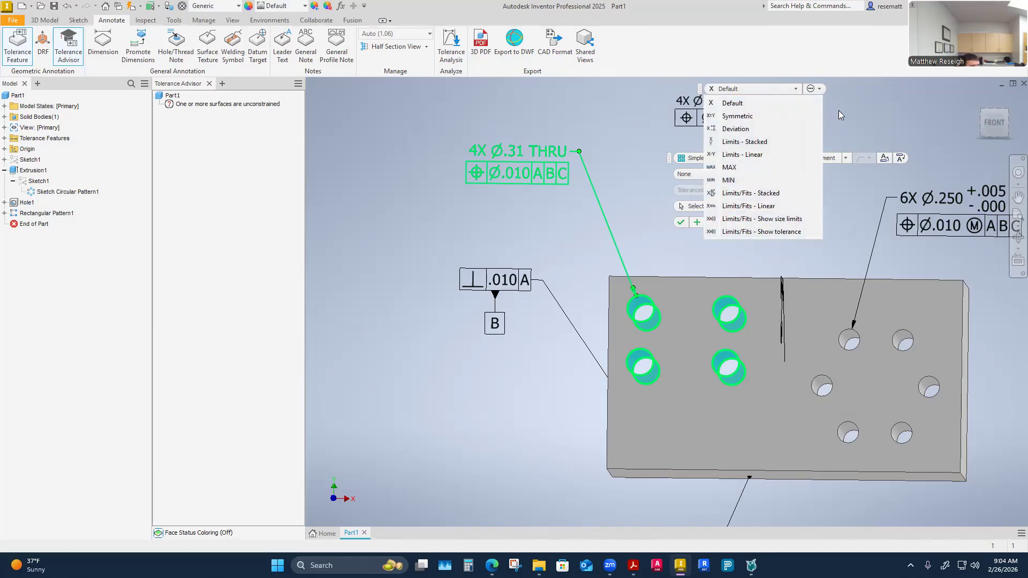
click(742, 129)
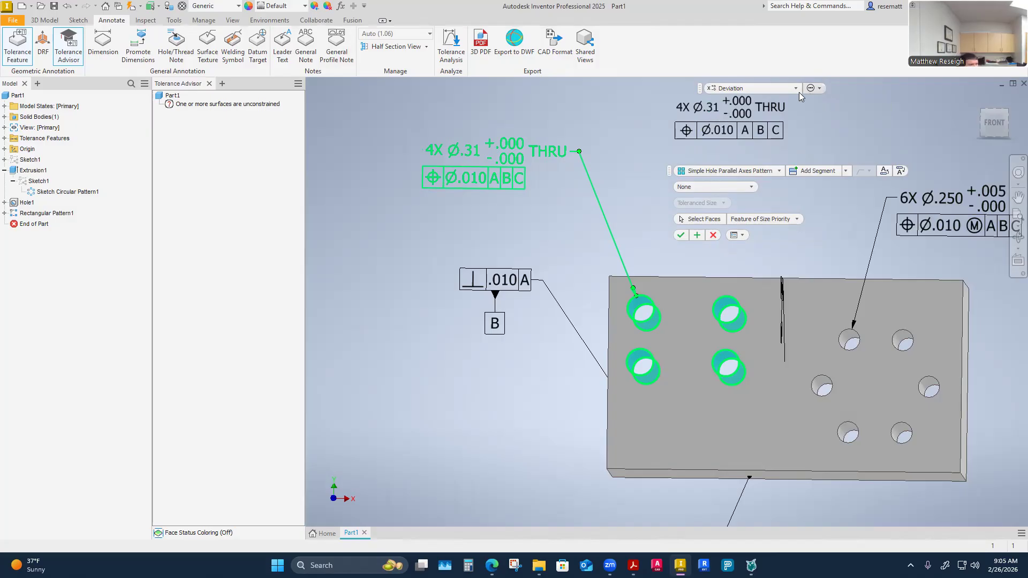
Review the tolerance type choices for the four-hole callout's diameter, keep Deviation, and finish the tolerance feature.
right_click(712, 113)
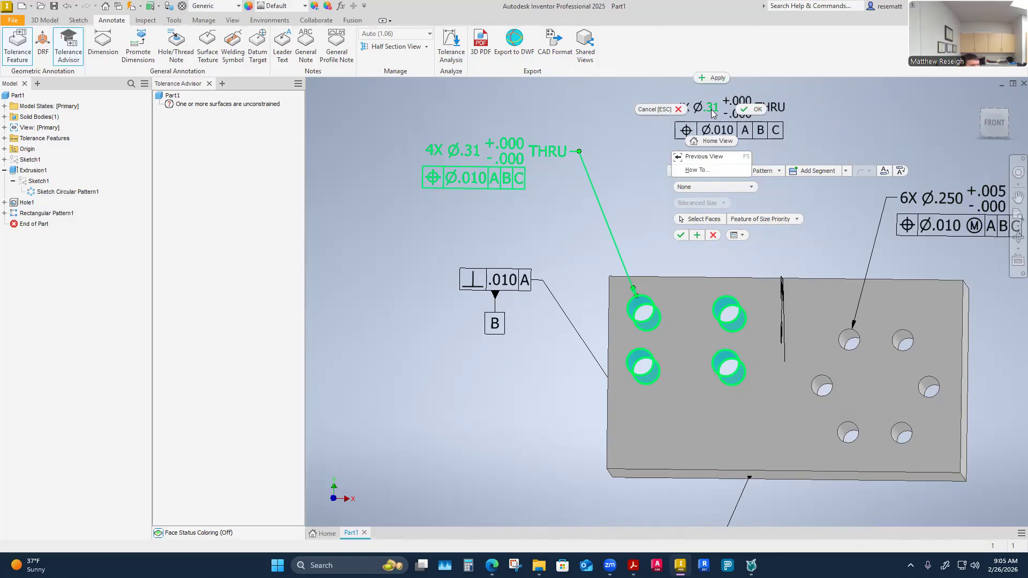
click(852, 130)
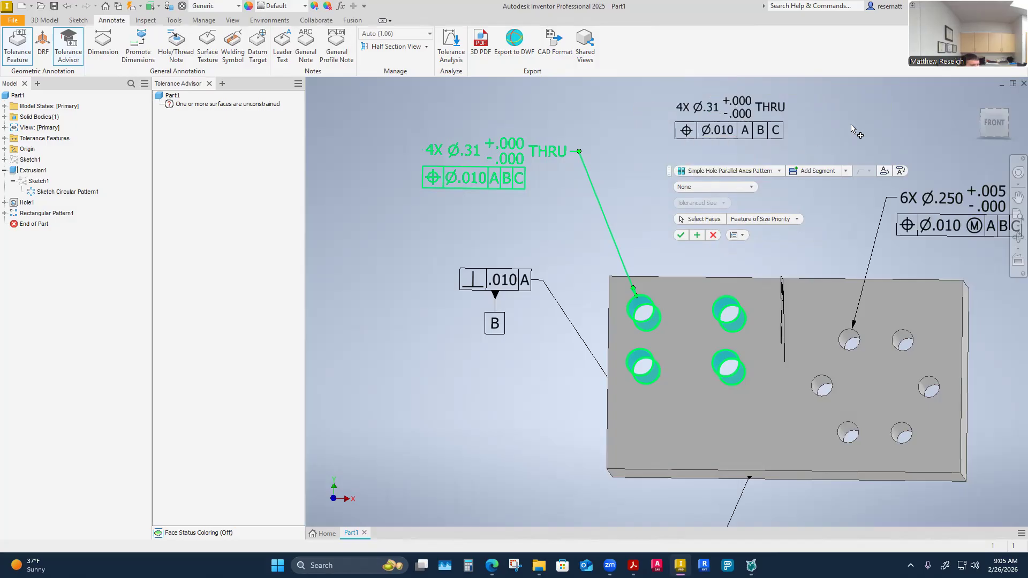
click(713, 108)
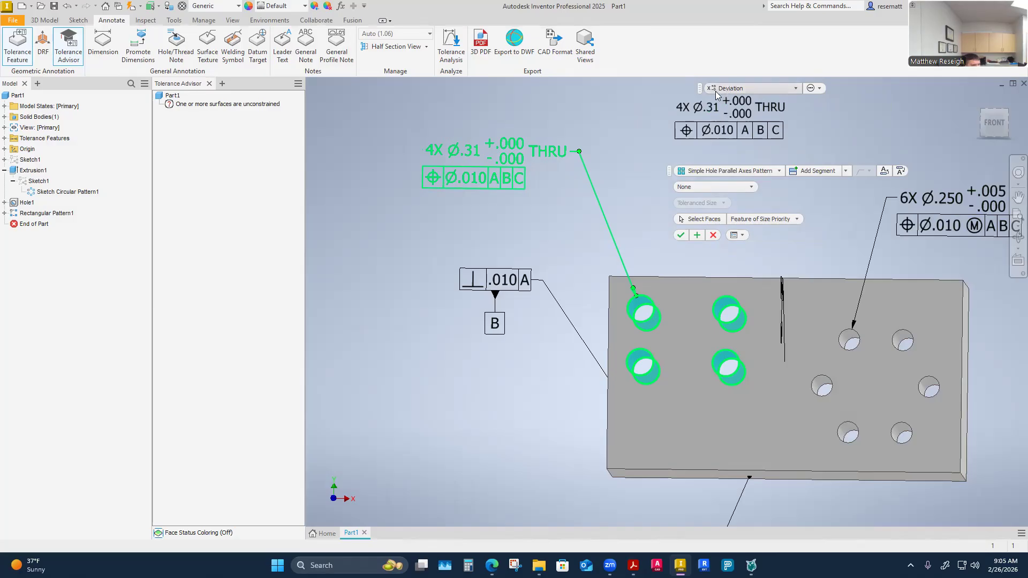
click(750, 88)
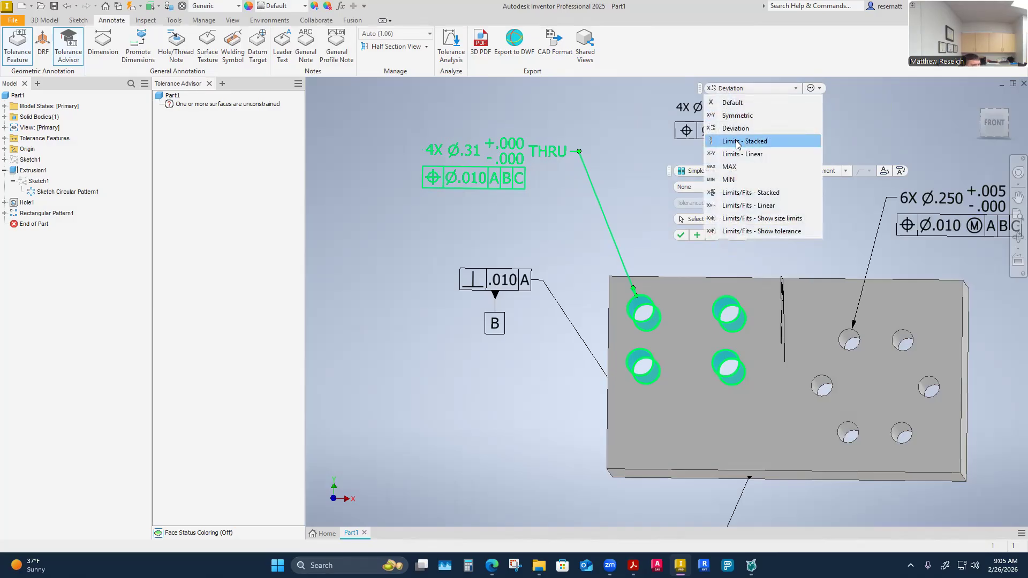
click(889, 141)
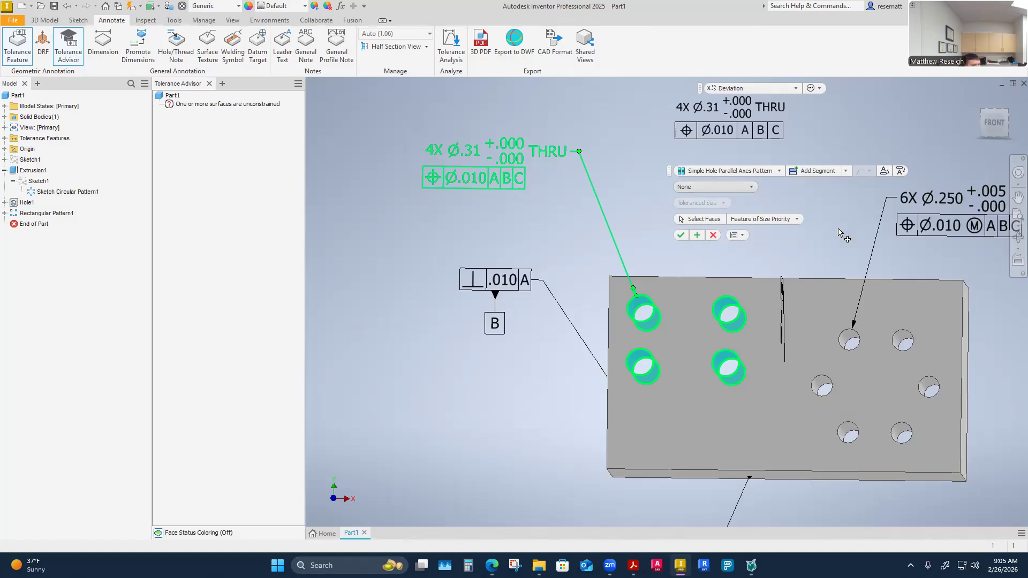
click(681, 235)
scroll(638, 226, down, 2)
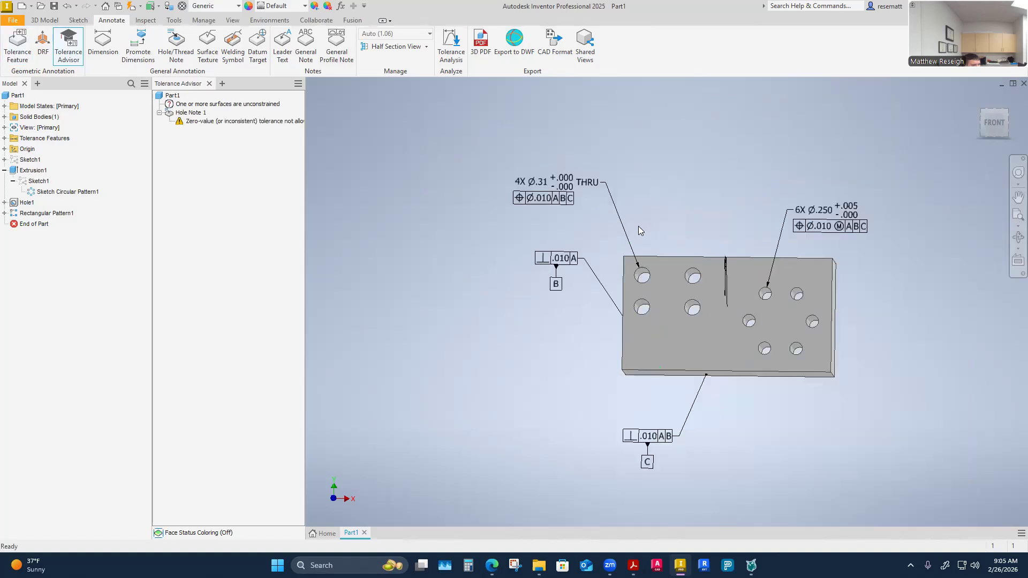
Open the six-hole callout for editing, check its diameter's tolerance type and precision settings, and close it unchanged.
scroll(720, 264, up, 8)
scroll(719, 265, down, 8)
double_click(641, 224)
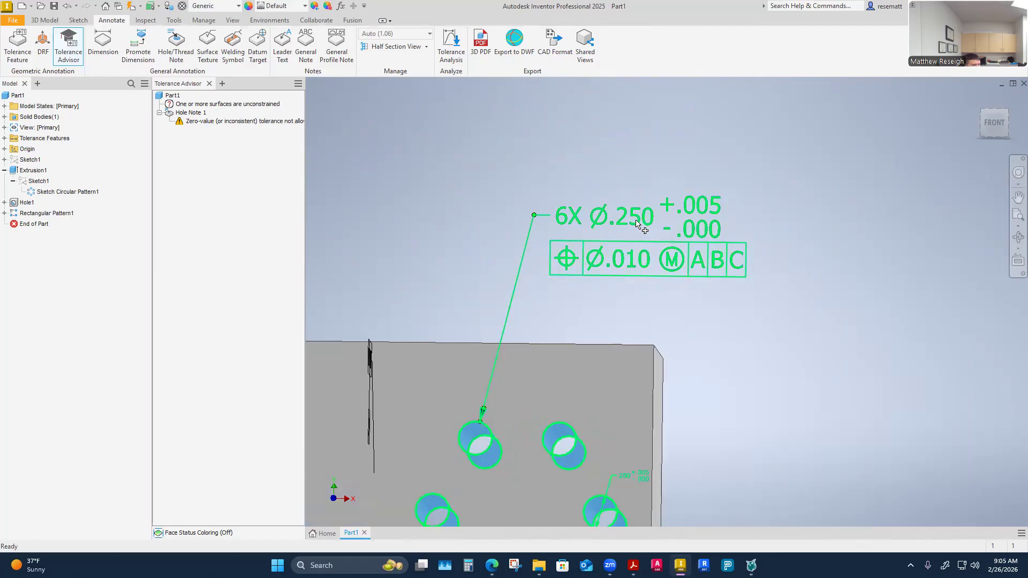
click(715, 114)
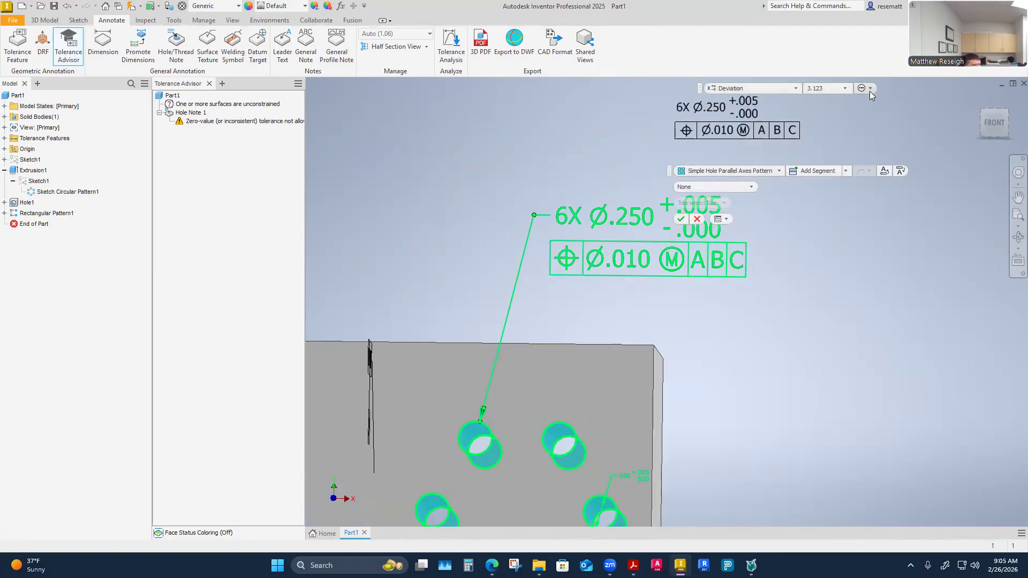
click(810, 261)
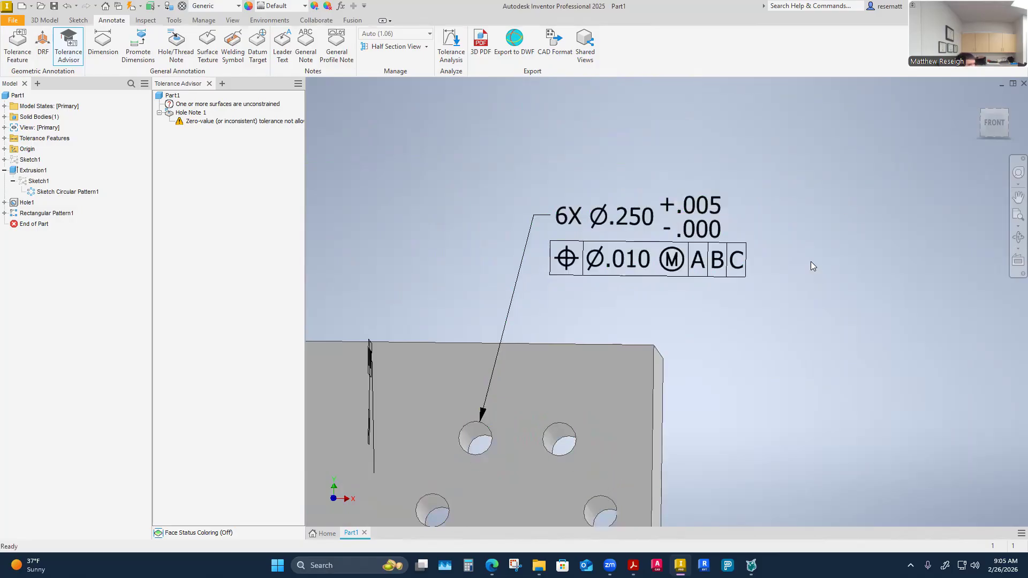
Reopen the four-hole callout, inspect the tolerance types offered for its diameter, and leave without changing them.
scroll(829, 265, down, 8)
scroll(659, 250, up, 6)
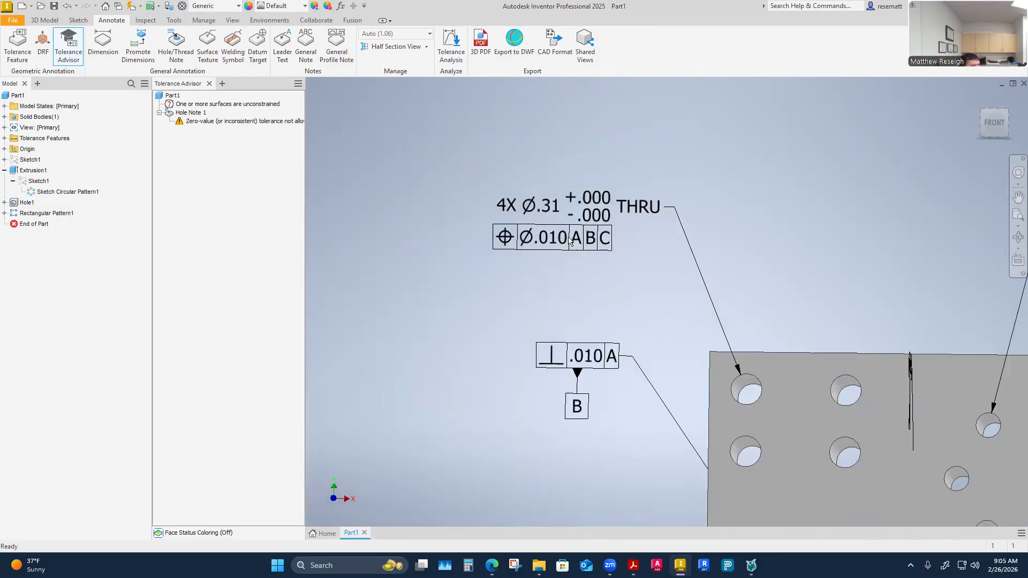
double_click(556, 214)
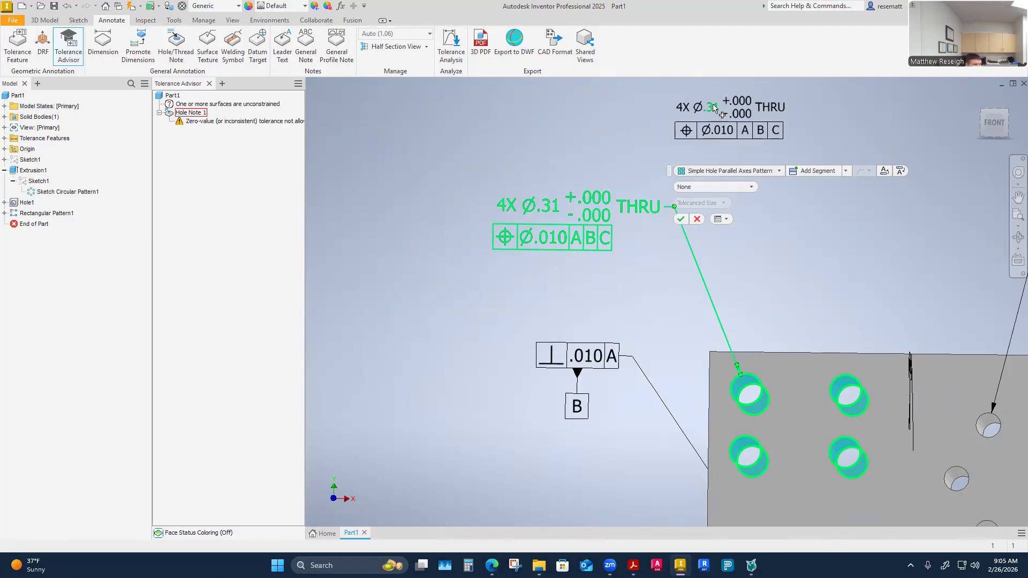
click(790, 88)
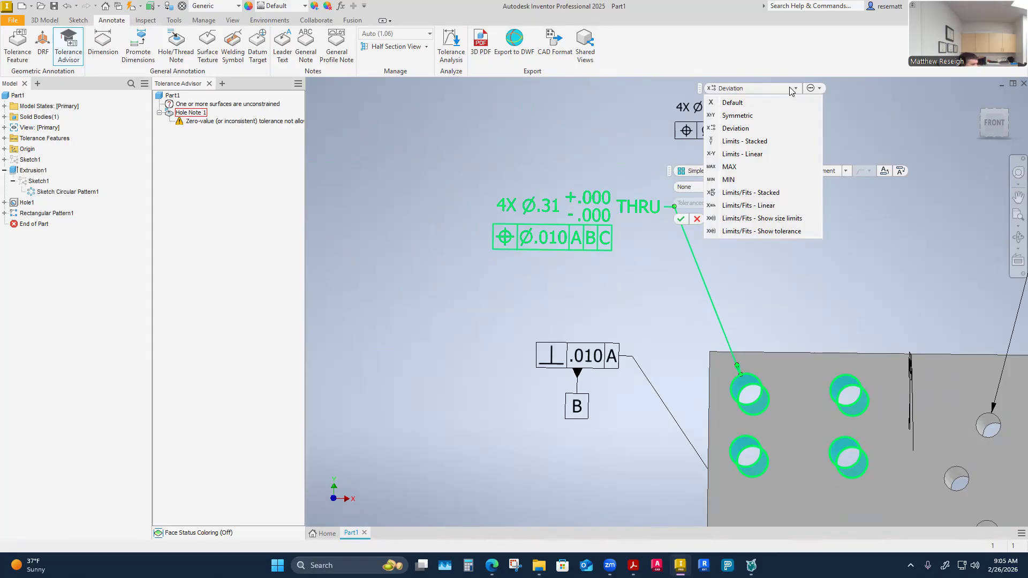
key(Escape)
scroll(735, 276, down, 3)
scroll(698, 284, up, 6)
scroll(698, 283, down, 4)
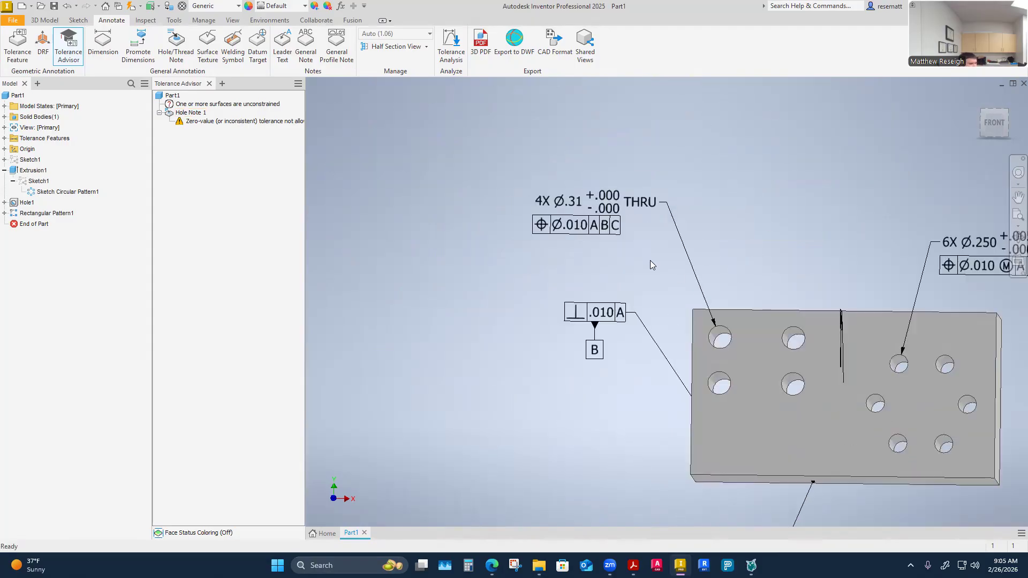
Delete the four-hole callout from the model.
scroll(650, 260, up, 3)
click(619, 230)
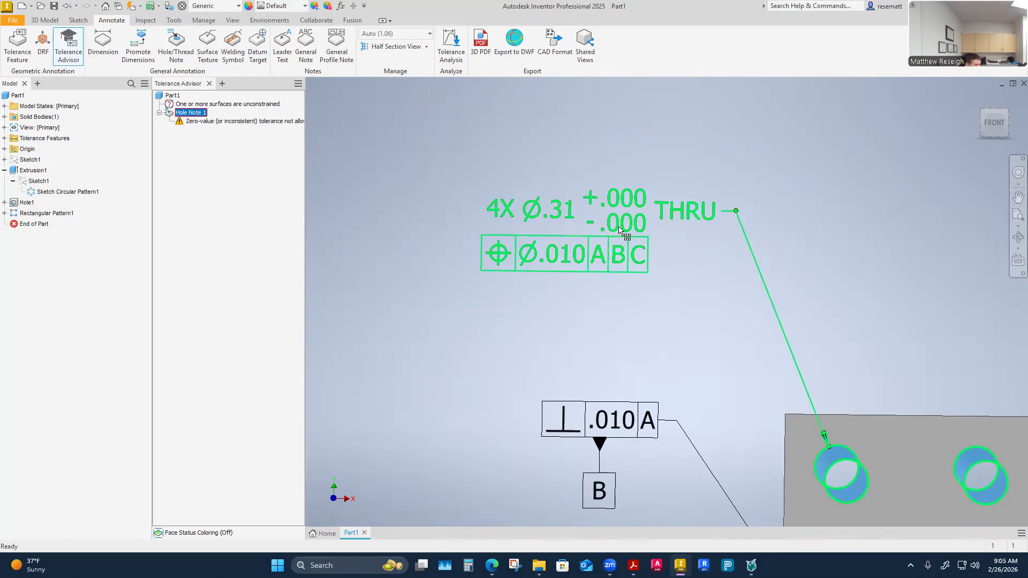
key(Delete)
scroll(658, 287, down, 4)
click(17, 43)
scroll(720, 368, down, 2)
scroll(727, 367, up, 5)
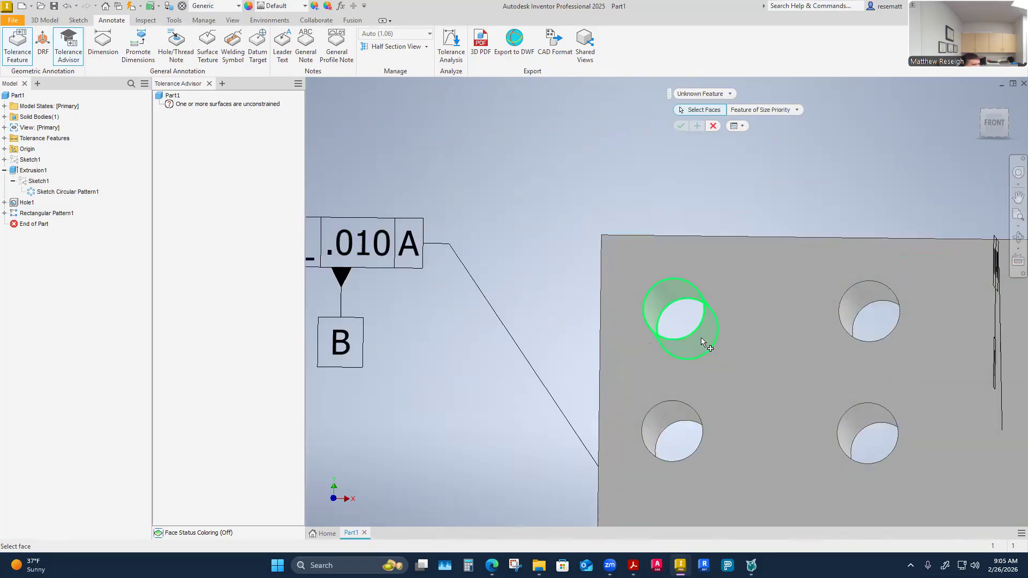
click(671, 288)
click(778, 95)
click(711, 119)
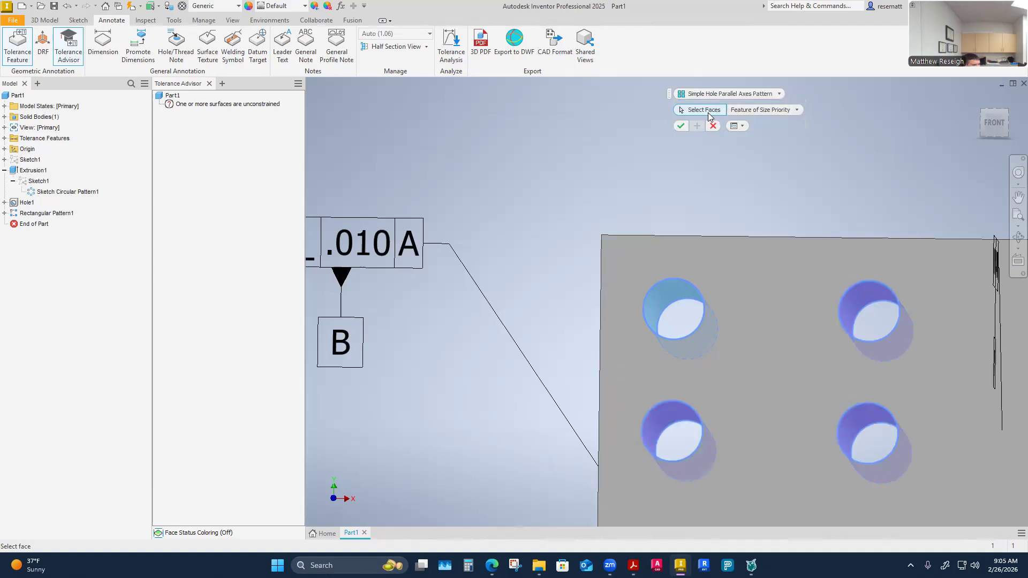
click(680, 127)
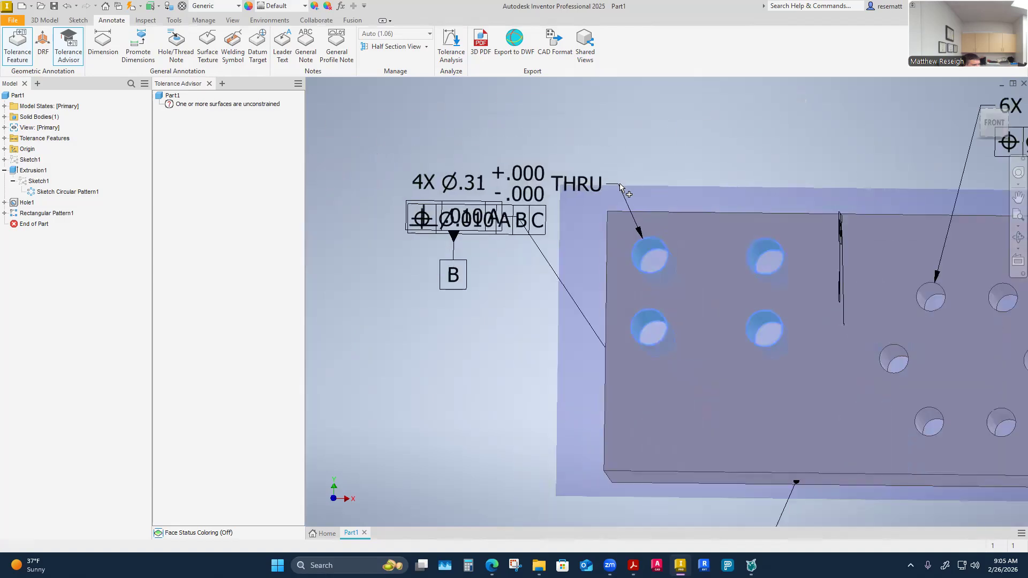
drag(626, 182, 602, 129)
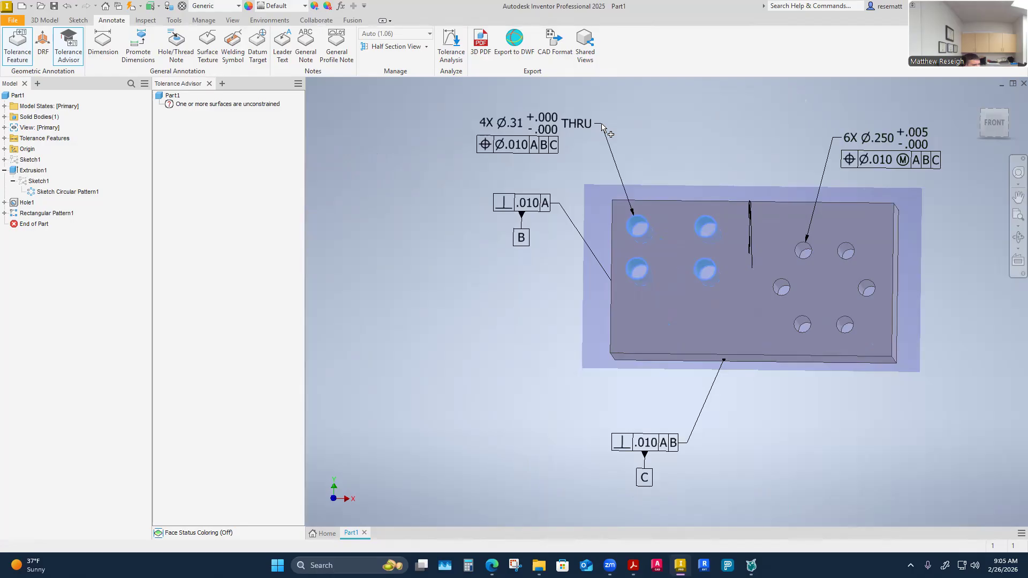
click(602, 124)
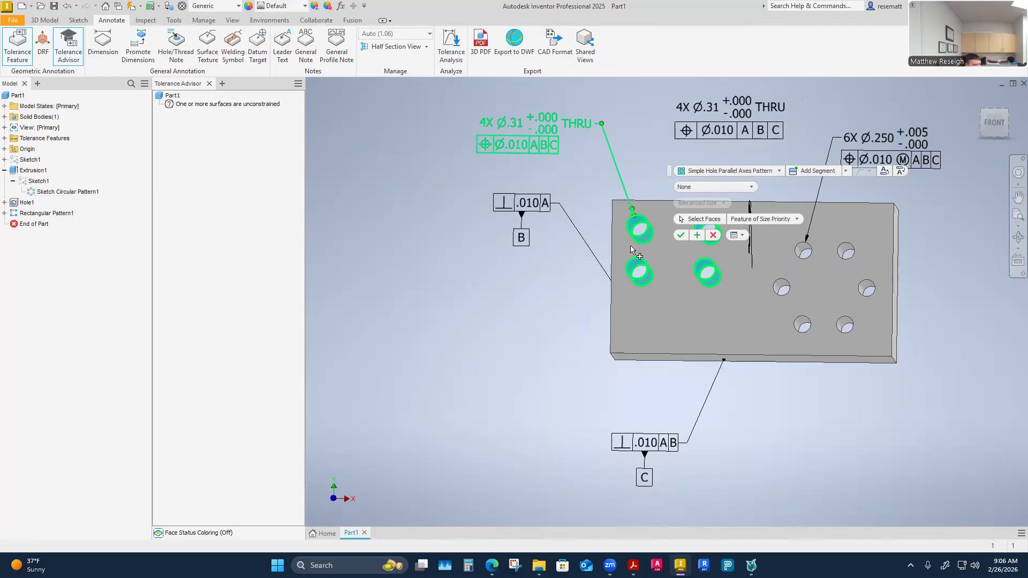
key(Escape)
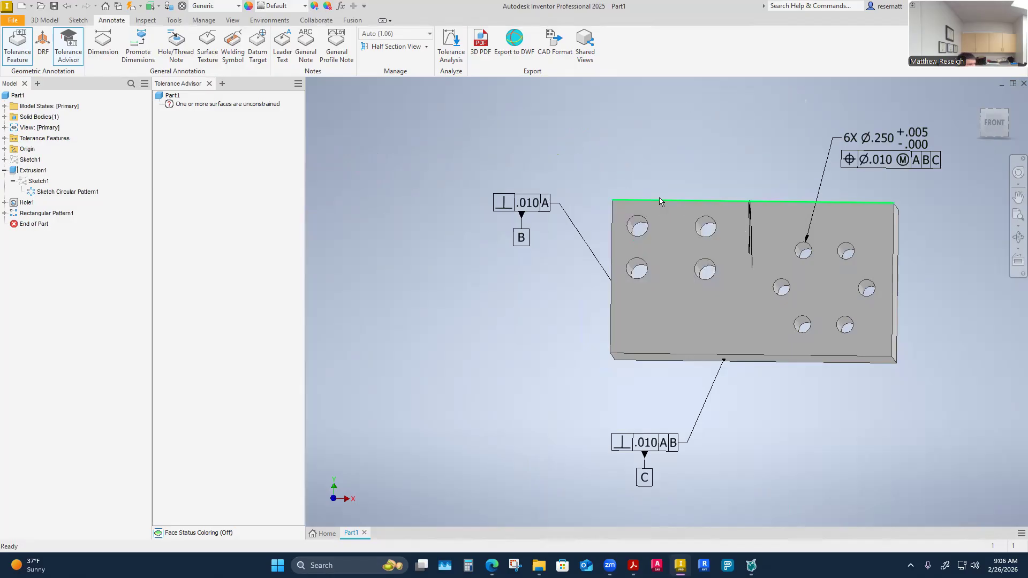
Create a tolerance feature on the block's four holes as a Simple Hole Parallel Axes Pattern and place its callout above the block.
click(18, 45)
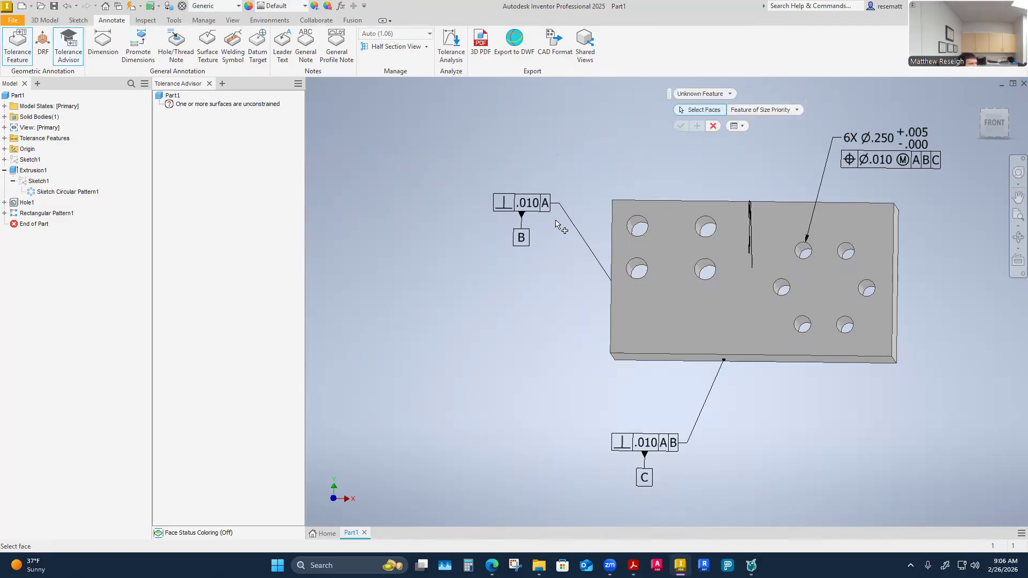
scroll(624, 215, down, 5)
click(677, 265)
scroll(669, 252, up, 5)
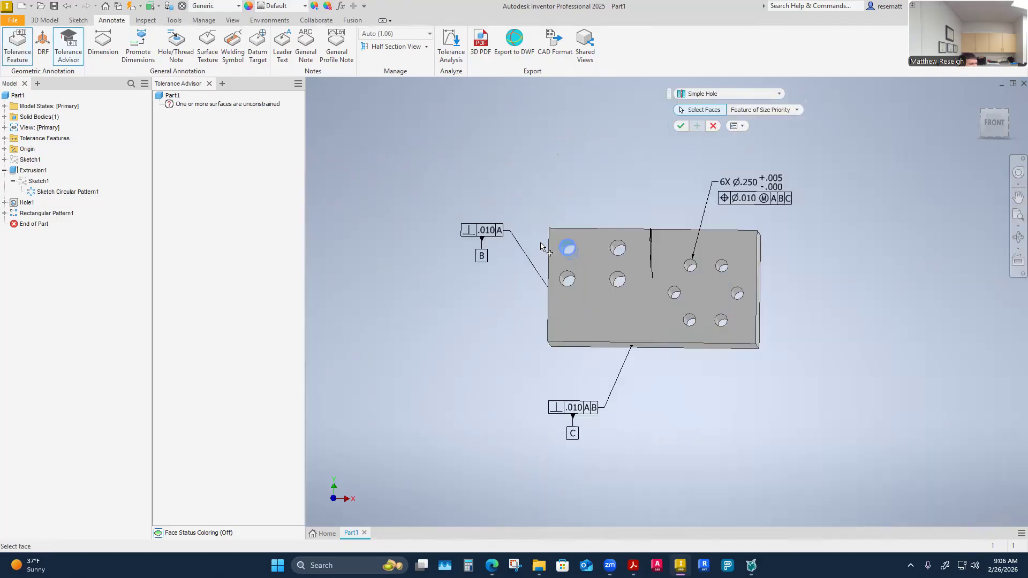
click(680, 126)
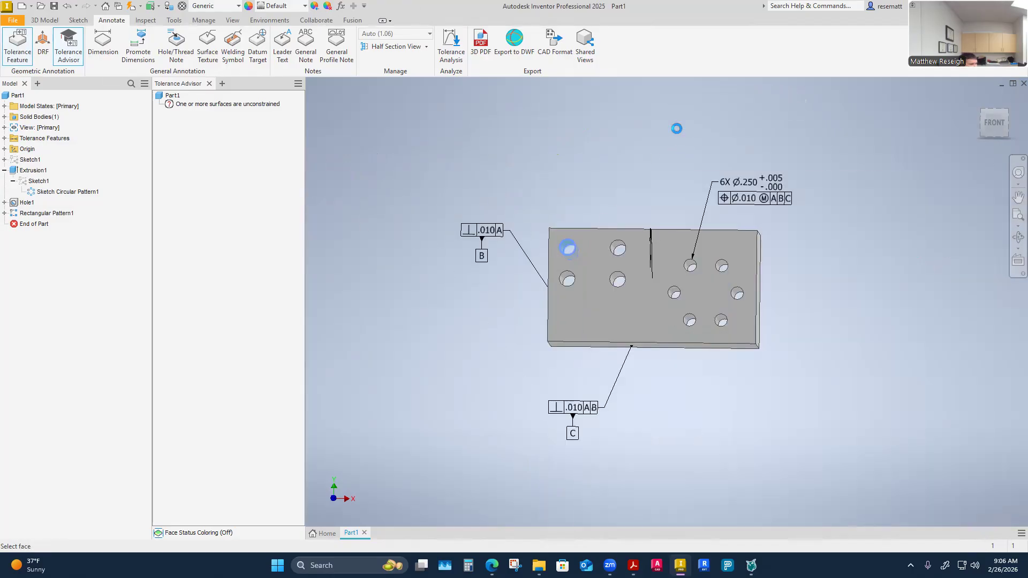
click(545, 161)
click(728, 170)
click(718, 198)
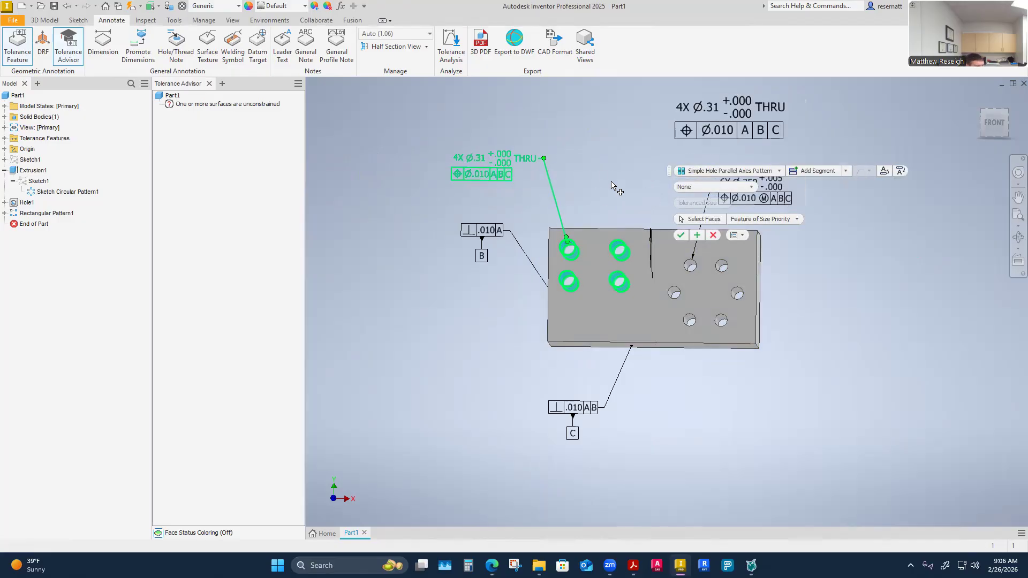
Keep Deviation as the tolerance type of the new four-hole callout's diameter and finish the tolerance feature.
click(712, 114)
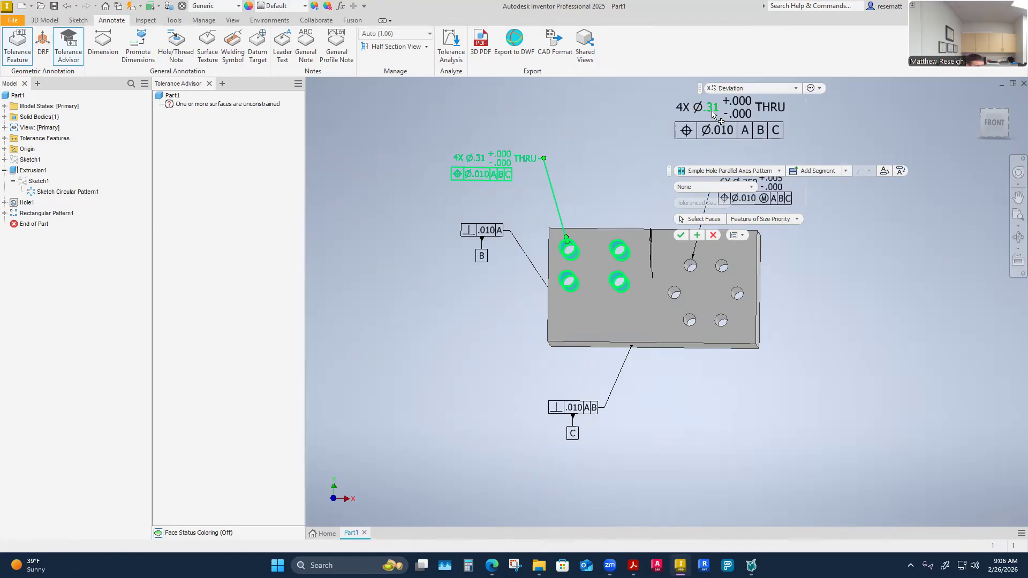
click(796, 88)
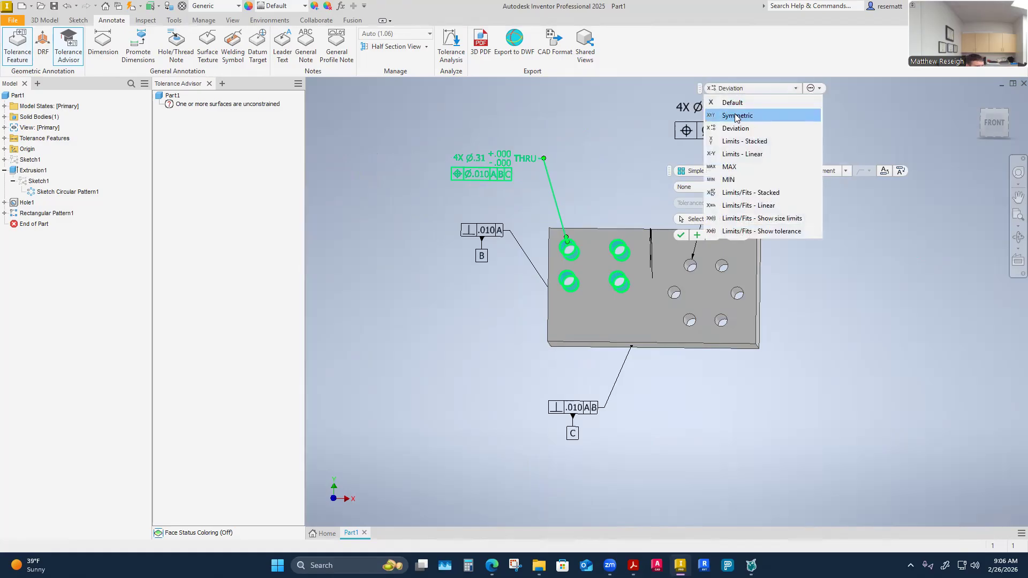
click(740, 130)
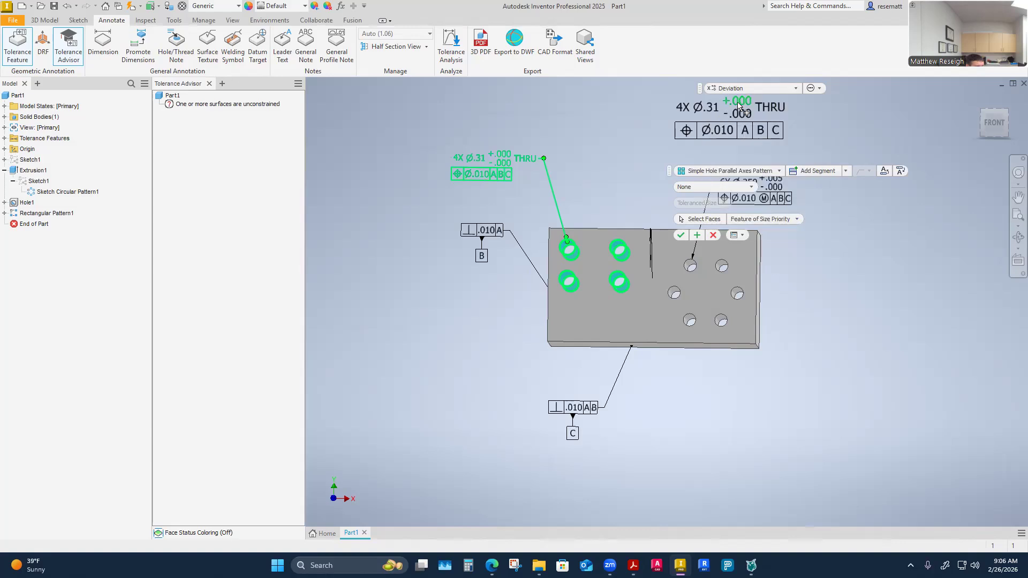
click(739, 105)
click(711, 106)
right_click(715, 114)
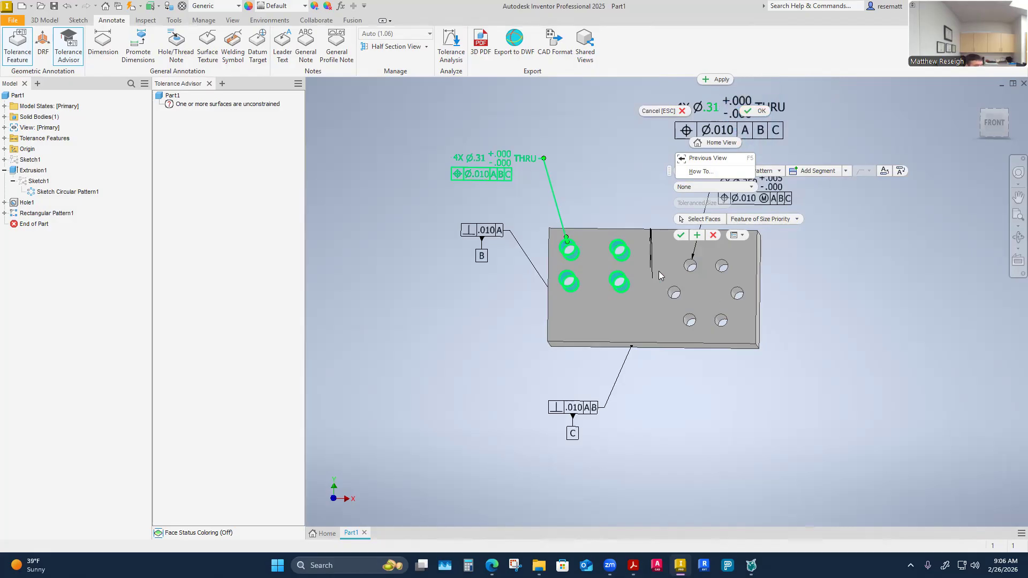
click(753, 111)
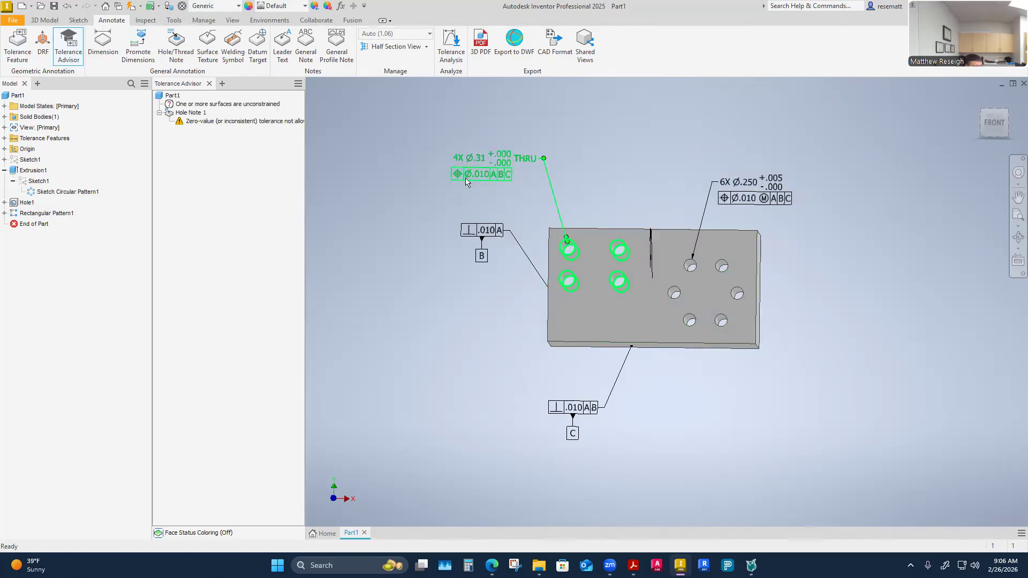
Open the definition of the hole feature inside the rectangular pattern, check its diameter, and cancel the edit.
scroll(467, 179, down, 3)
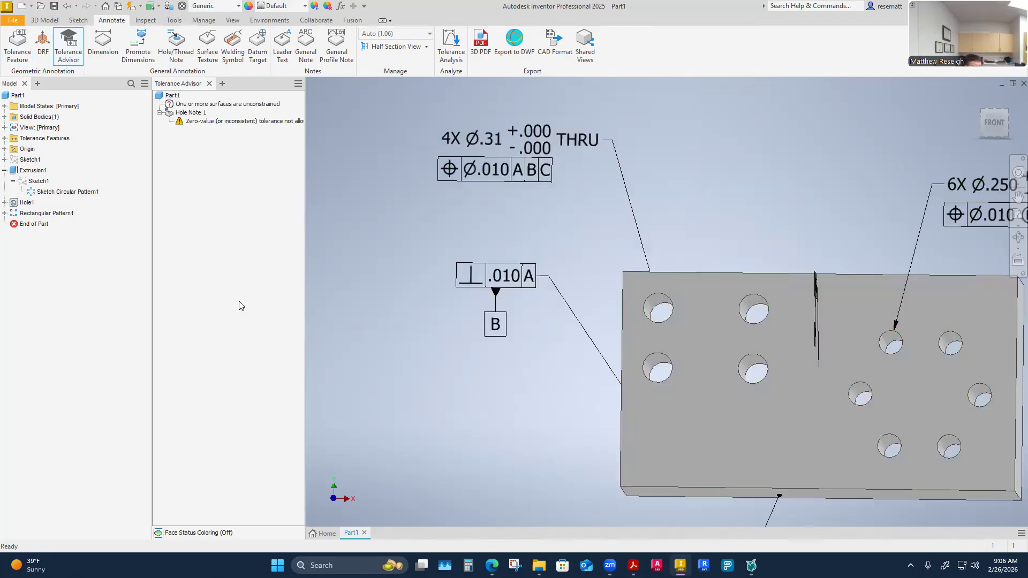
click(5, 203)
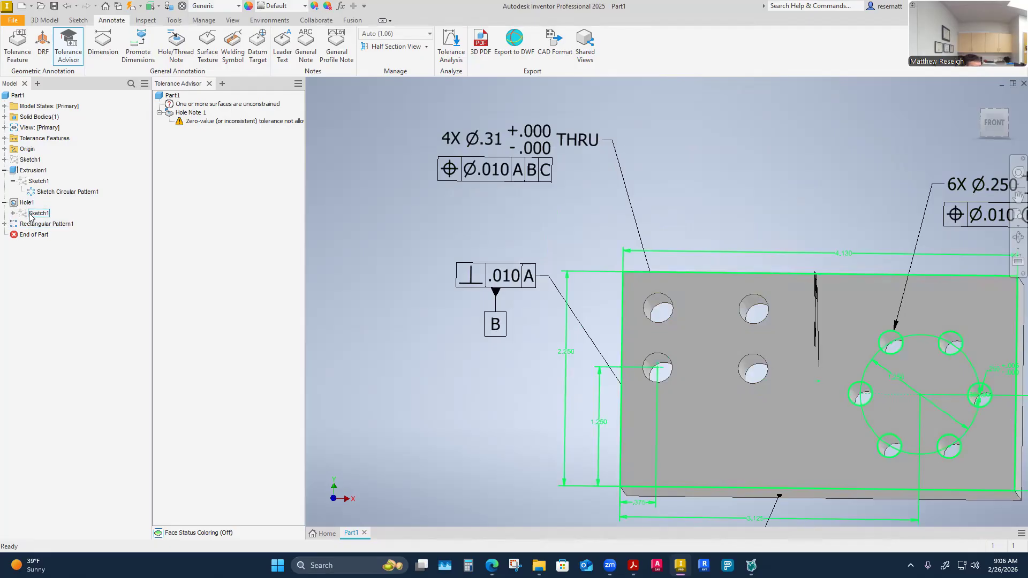
click(4, 224)
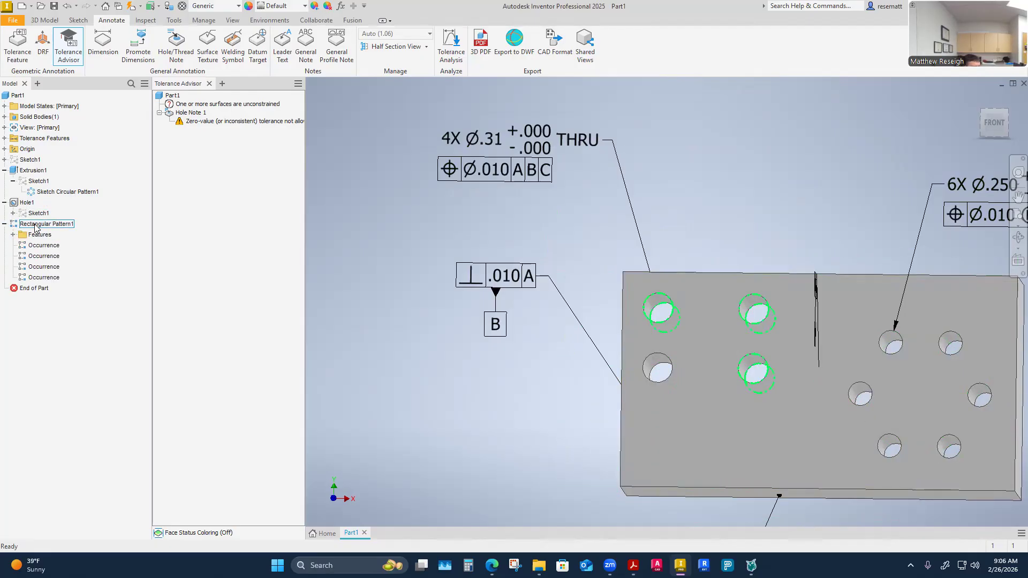
click(13, 234)
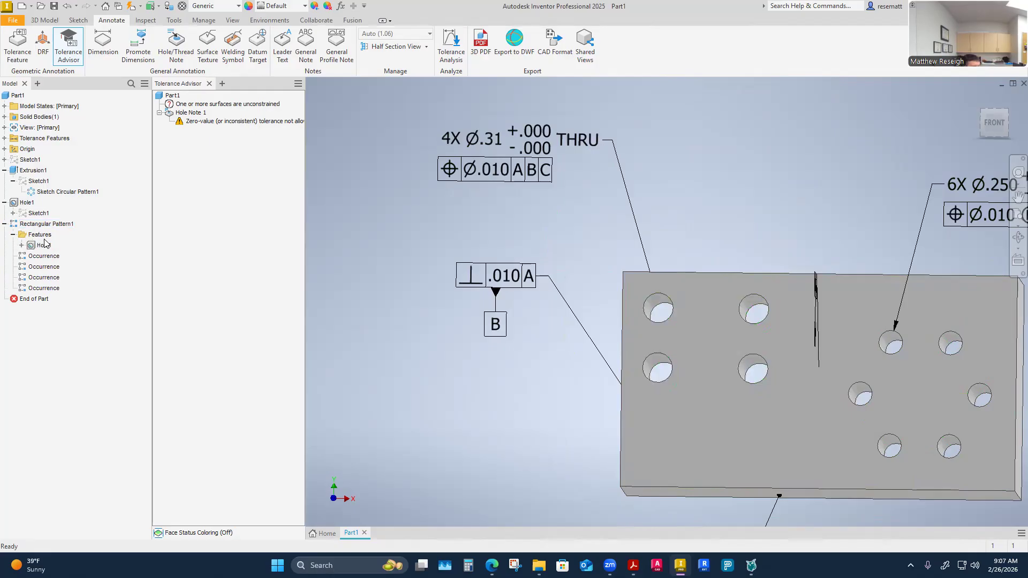
click(22, 245)
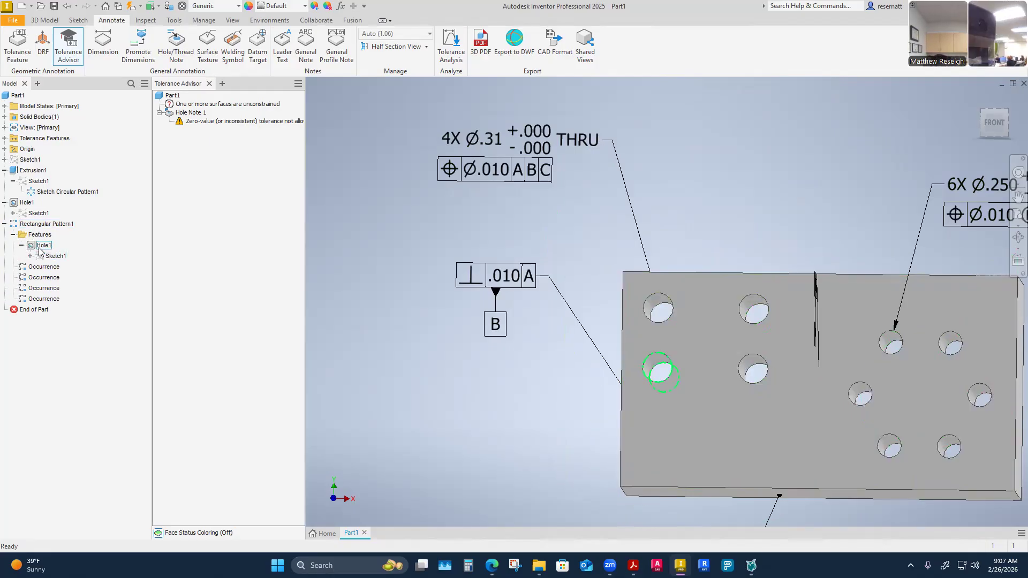
right_click(41, 246)
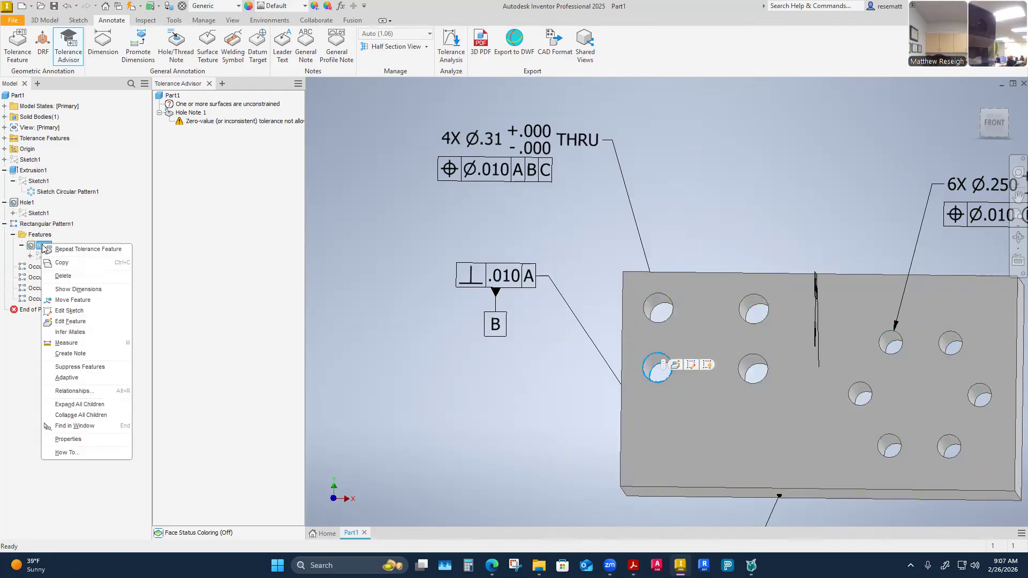
click(59, 322)
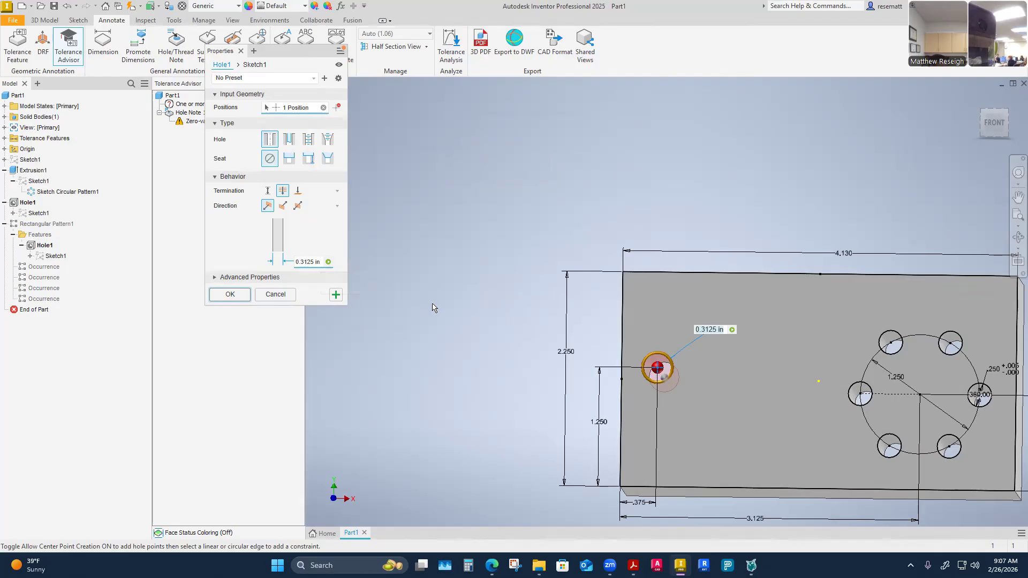
click(290, 297)
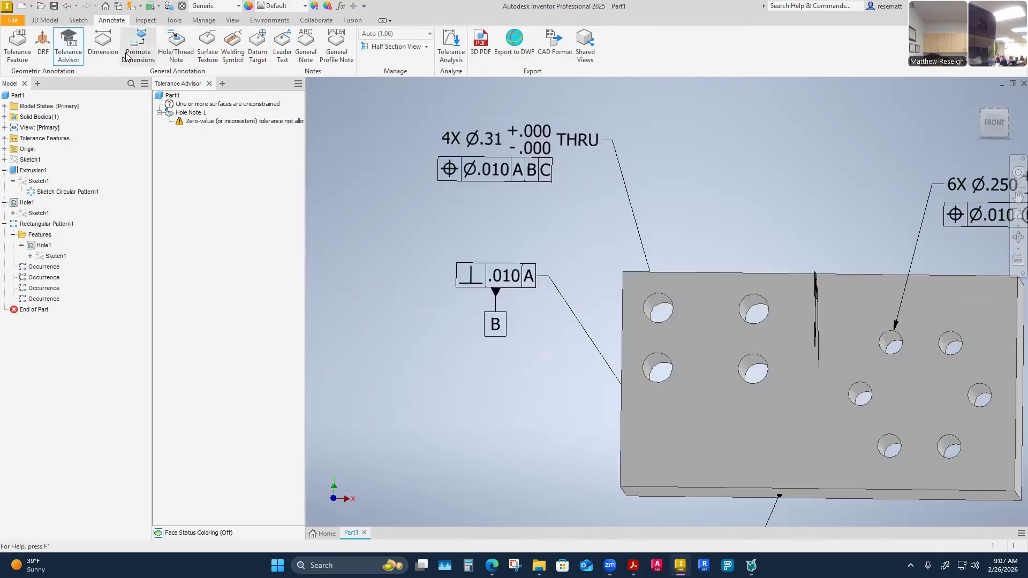
Add a diameter dimension annotation to the upper-left hole of the four-hole pattern, placing its text above the block.
click(103, 44)
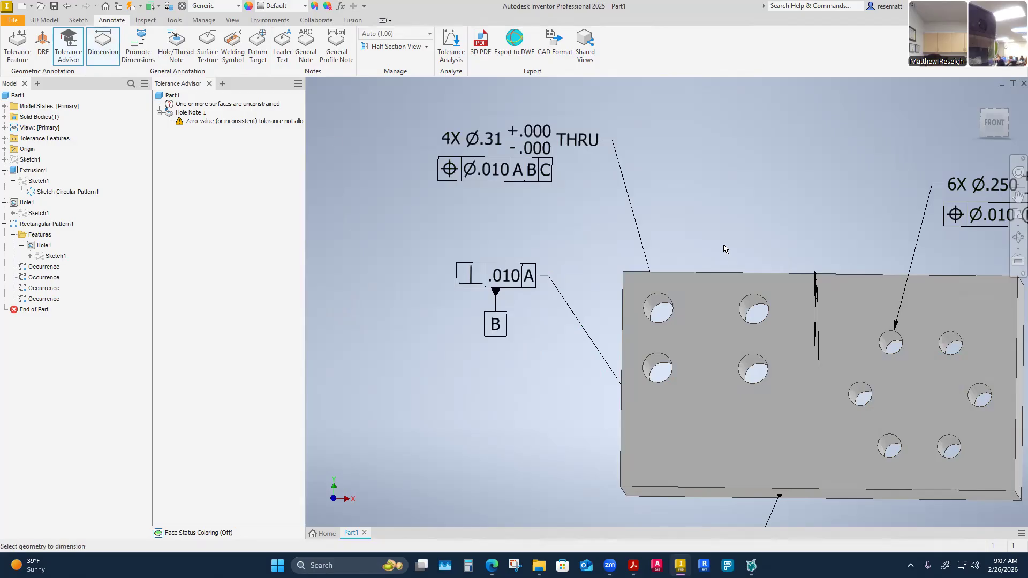
click(659, 308)
click(689, 195)
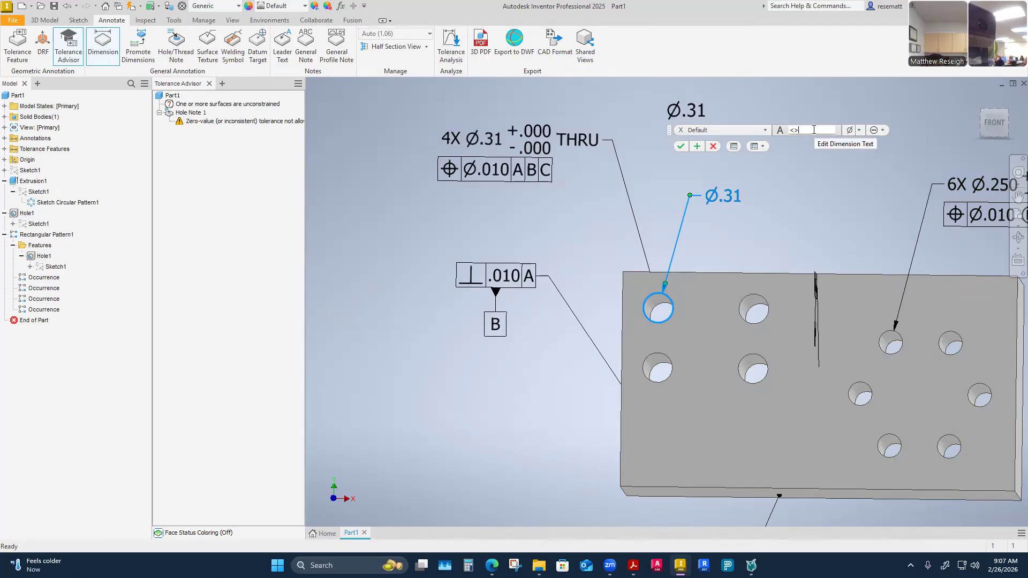
click(741, 131)
click(836, 168)
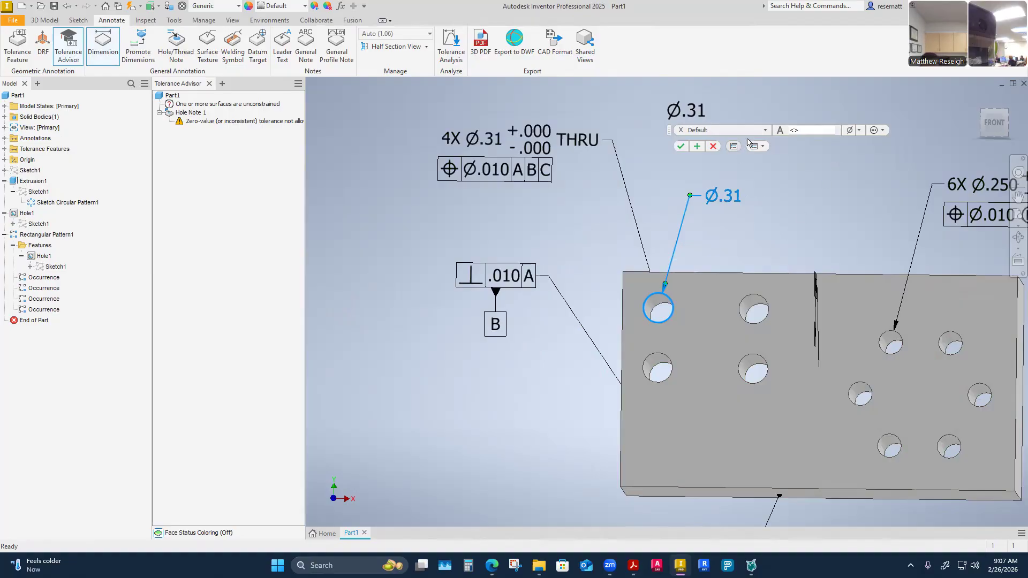
click(767, 132)
click(766, 132)
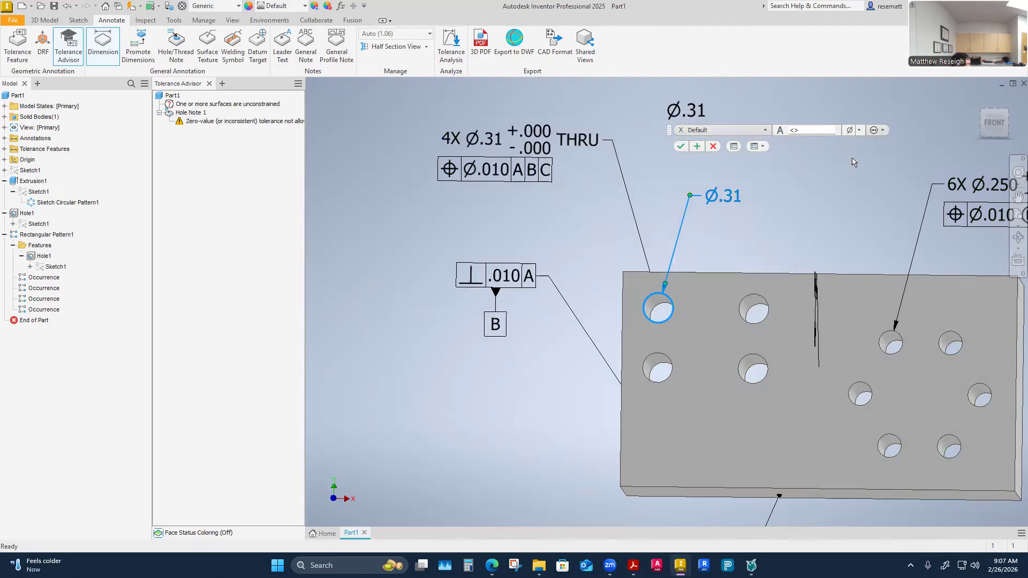
click(770, 184)
Set the precision of the hole's diameter dimension to four decimal places (4.1234 - [1/16]).
right_click(725, 198)
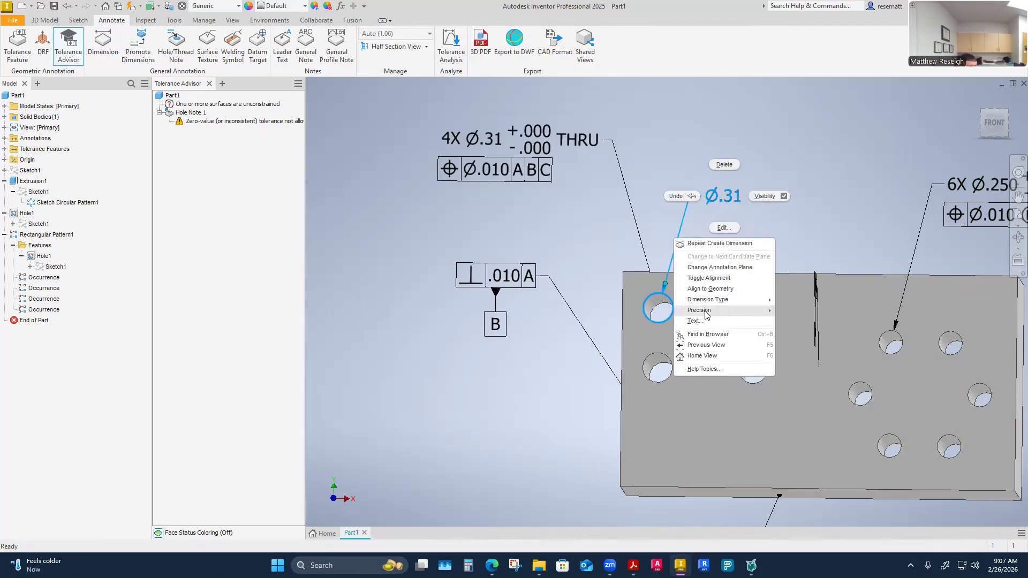
mouse_move(706, 314)
click(804, 131)
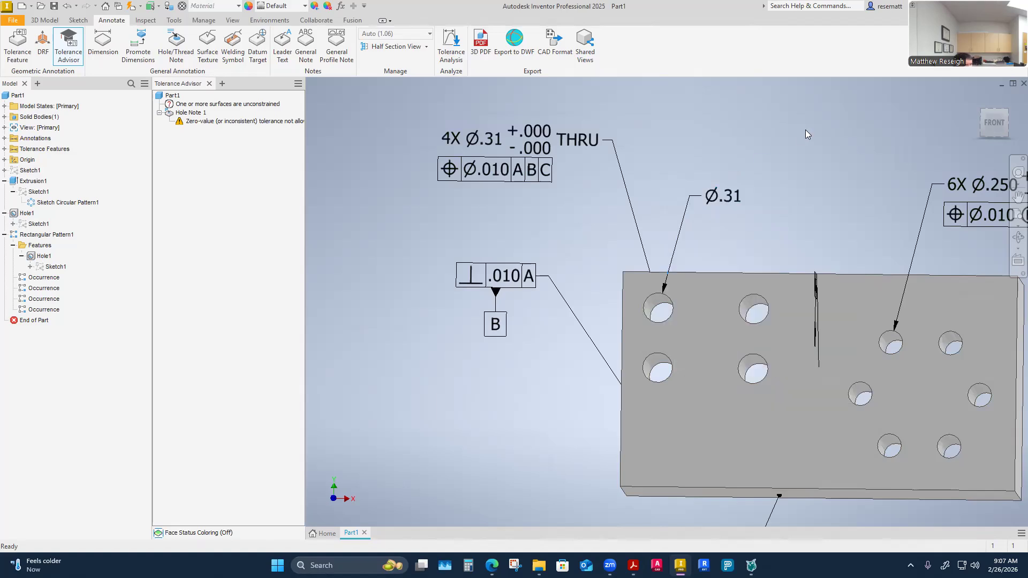
click(493, 143)
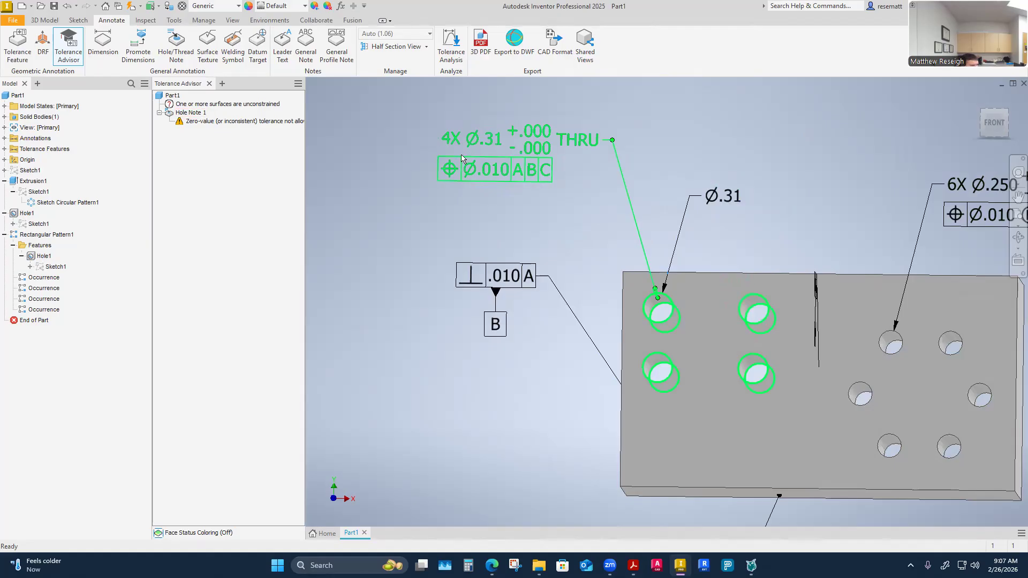
right_click(488, 143)
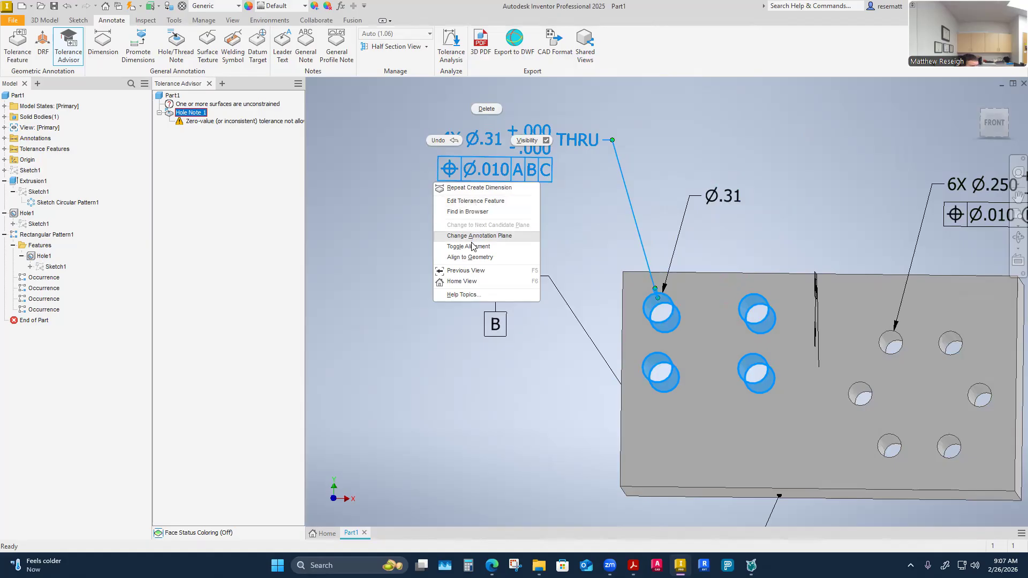
click(675, 145)
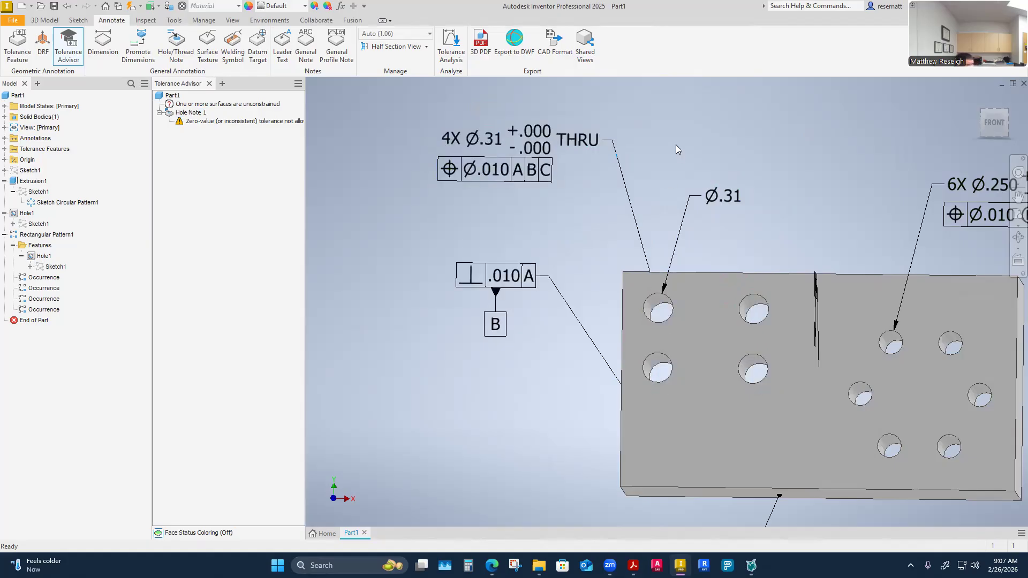
right_click(731, 201)
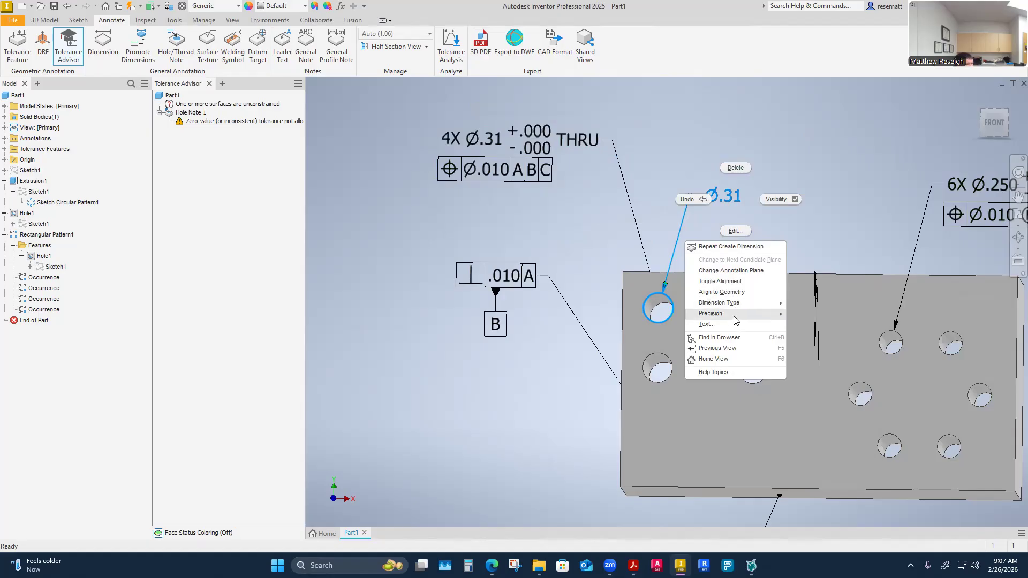
mouse_move(787, 313)
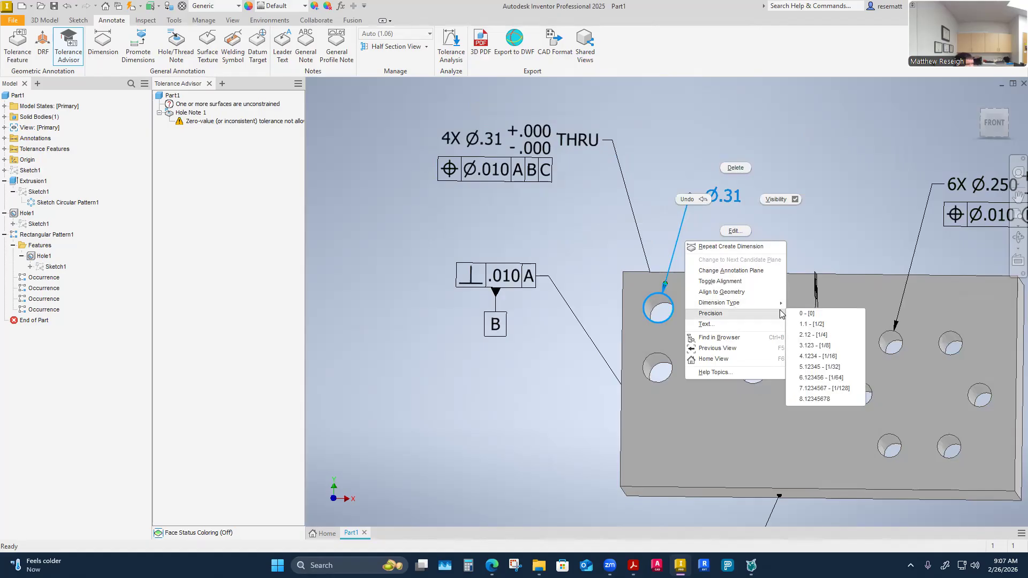
click(816, 359)
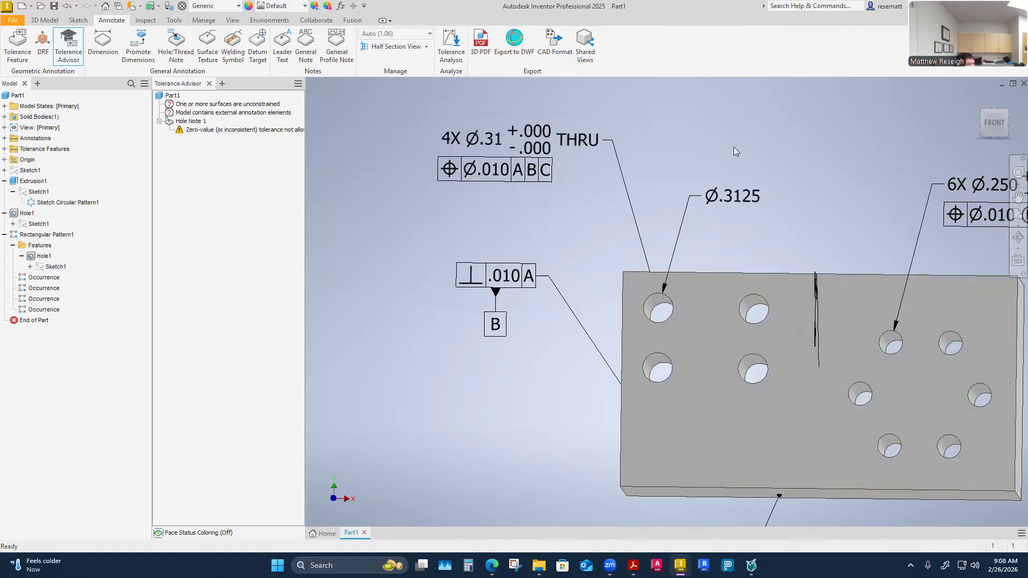
Reopen the four-hole callout to inspect the tolerance types for its diameter, and check the editing options of the single hole's diameter dimension.
right_click(496, 166)
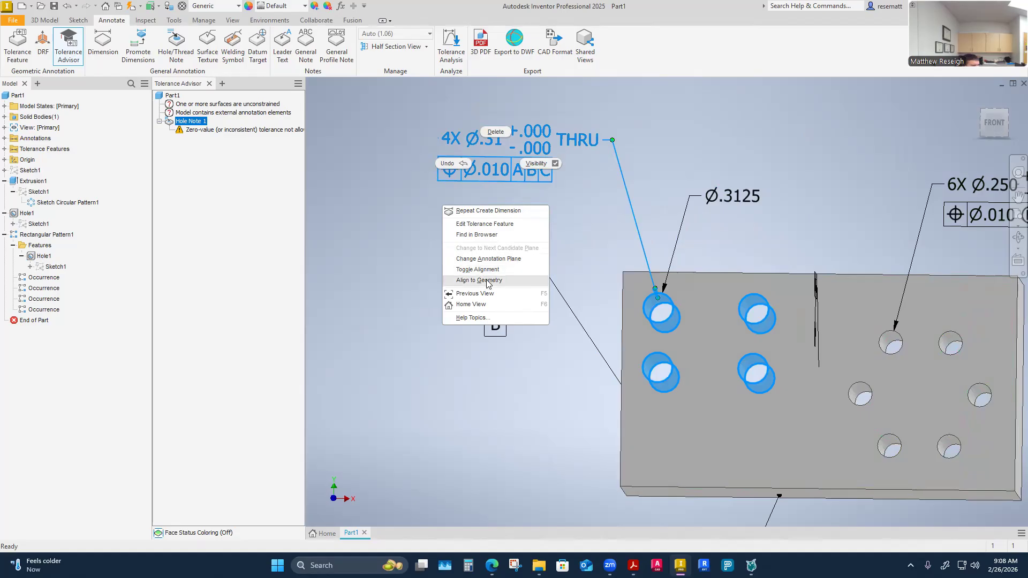
click(486, 224)
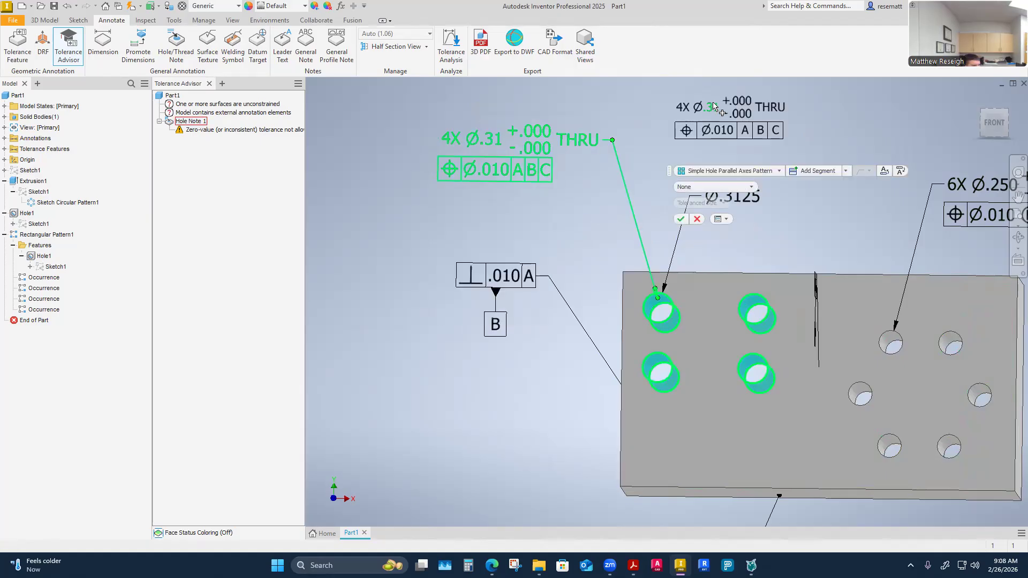
click(712, 109)
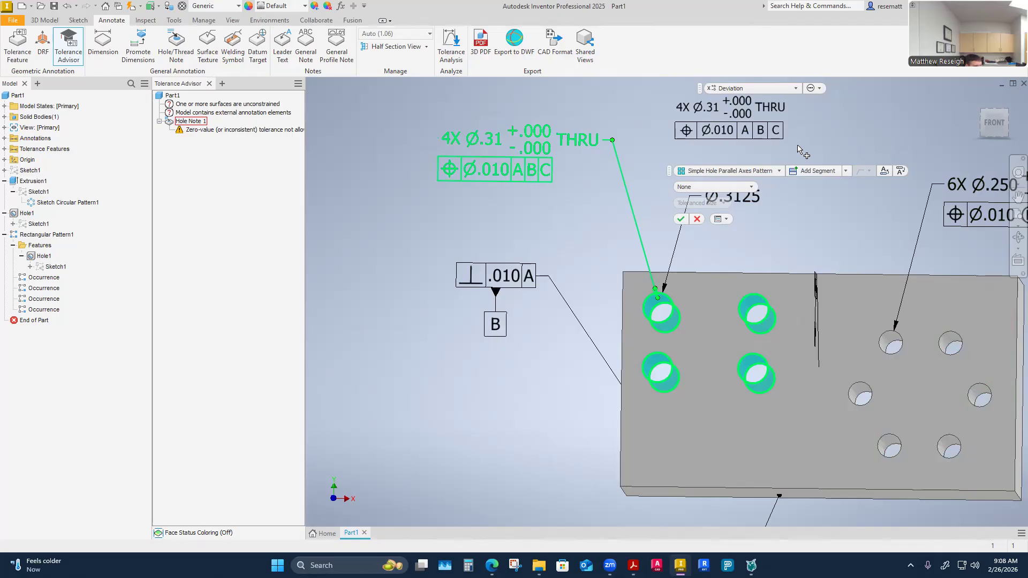
click(795, 89)
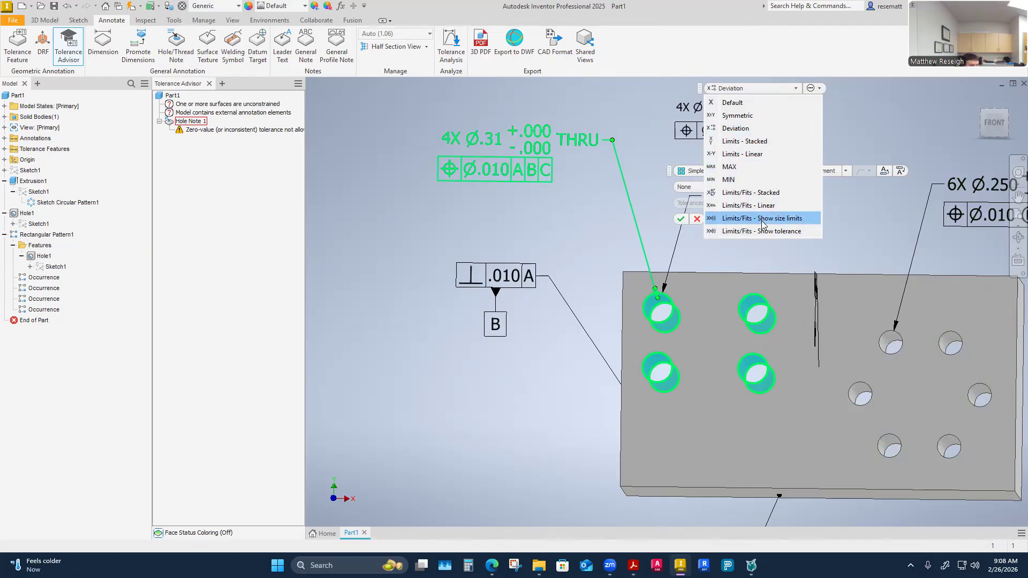
click(870, 143)
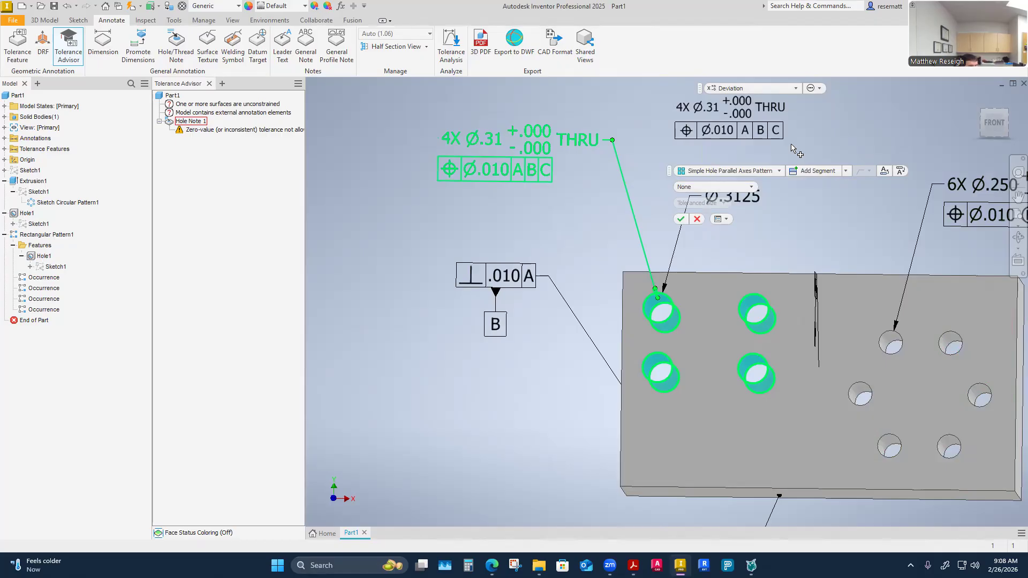
key(Escape)
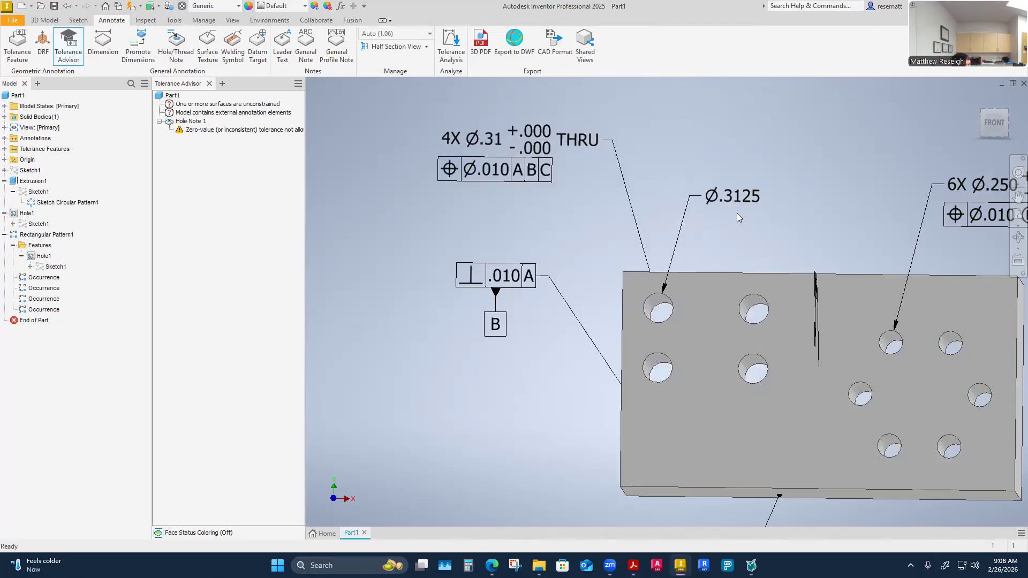
double_click(734, 203)
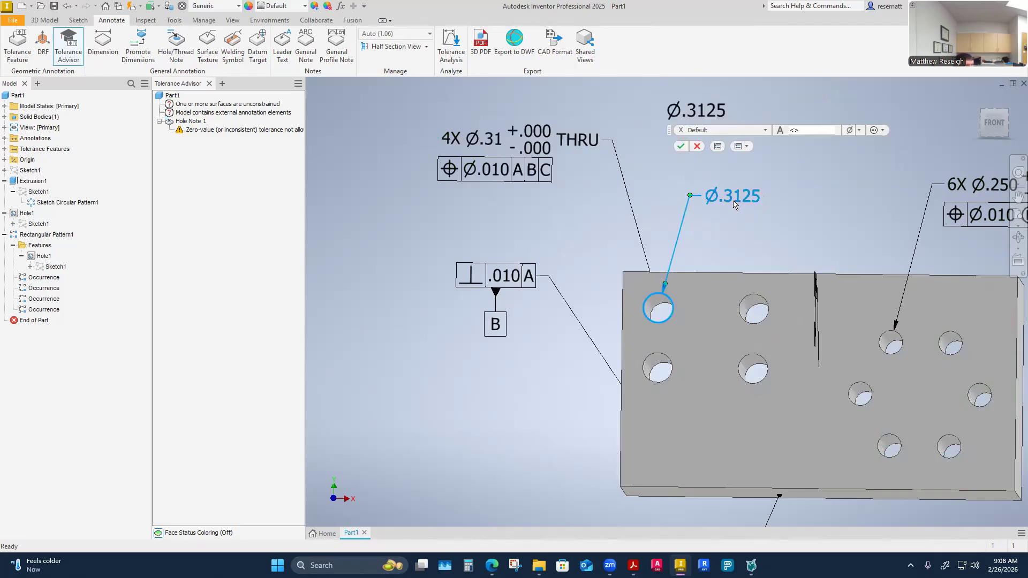
key(Escape)
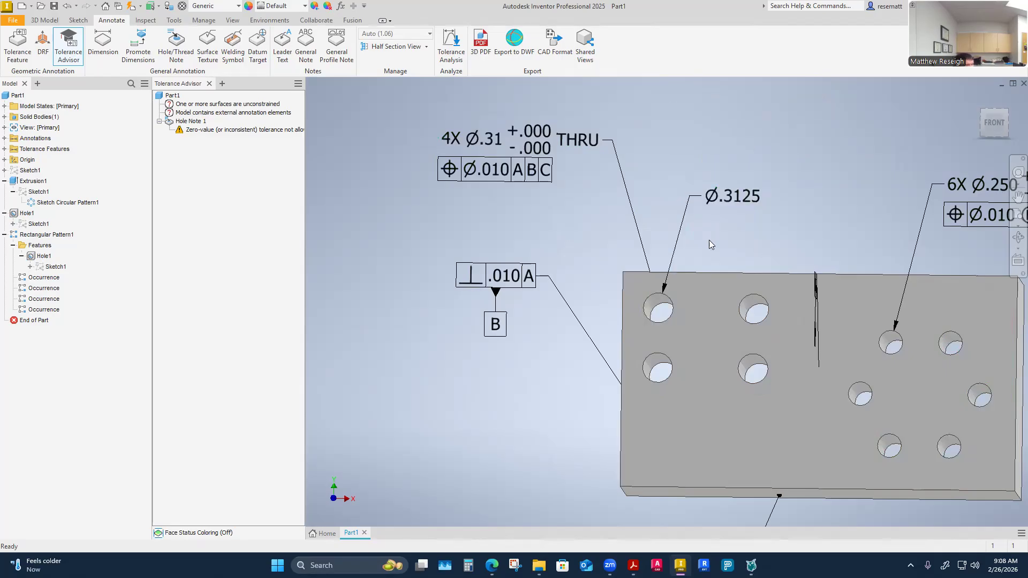
Delete the four-hole callout and the single hole's diameter dimension from the model.
right_click(502, 137)
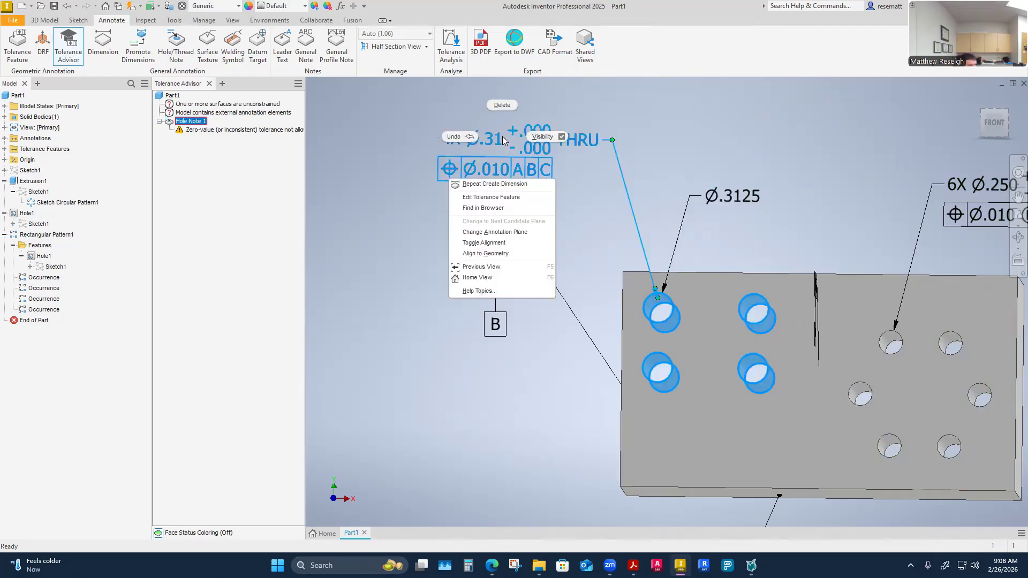
click(593, 231)
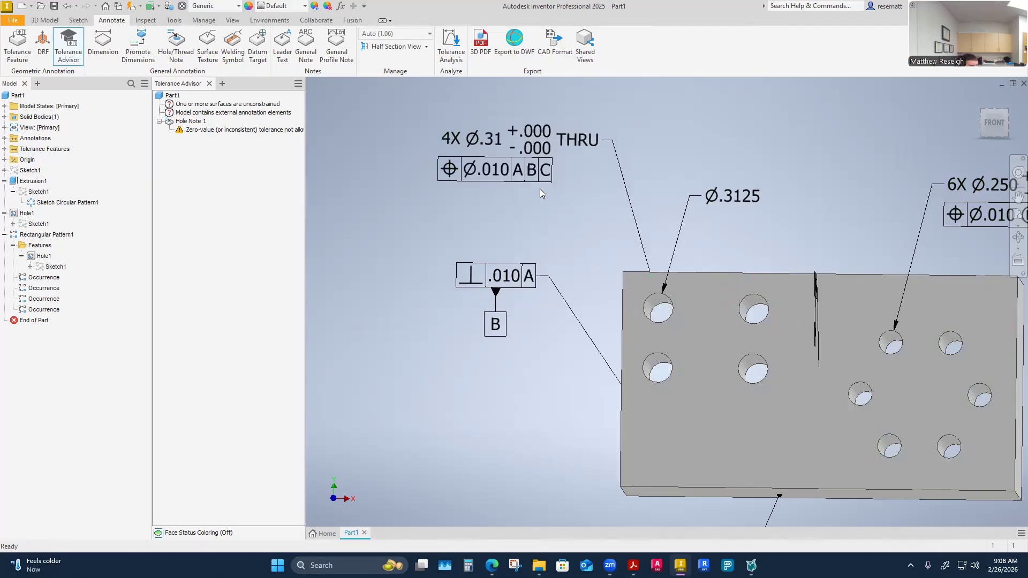
click(535, 164)
key(Delete)
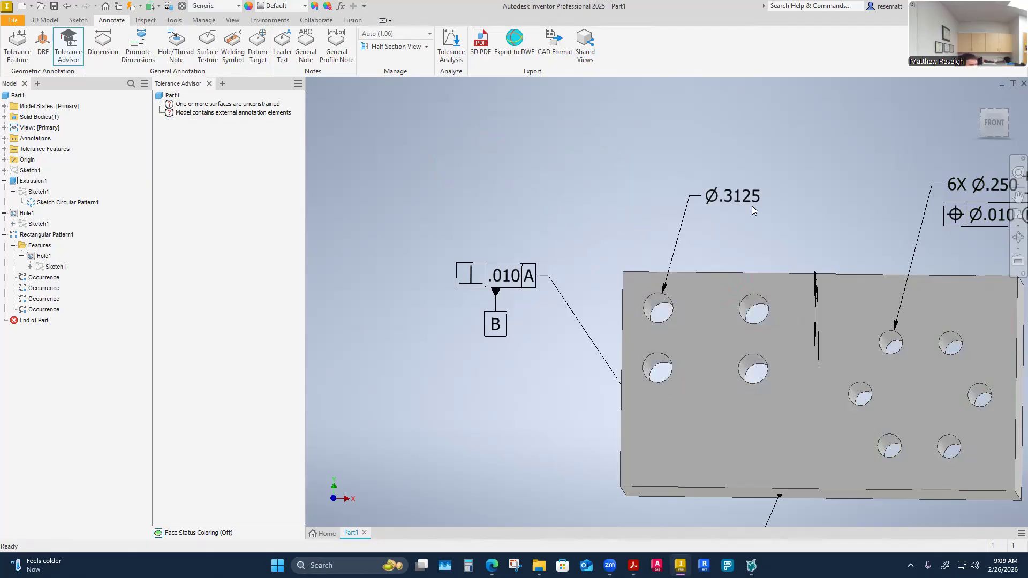
Try a tolerance feature callout on the upper-left hole of the four-hole pattern, checking the tolerance options for its diameter.
click(21, 51)
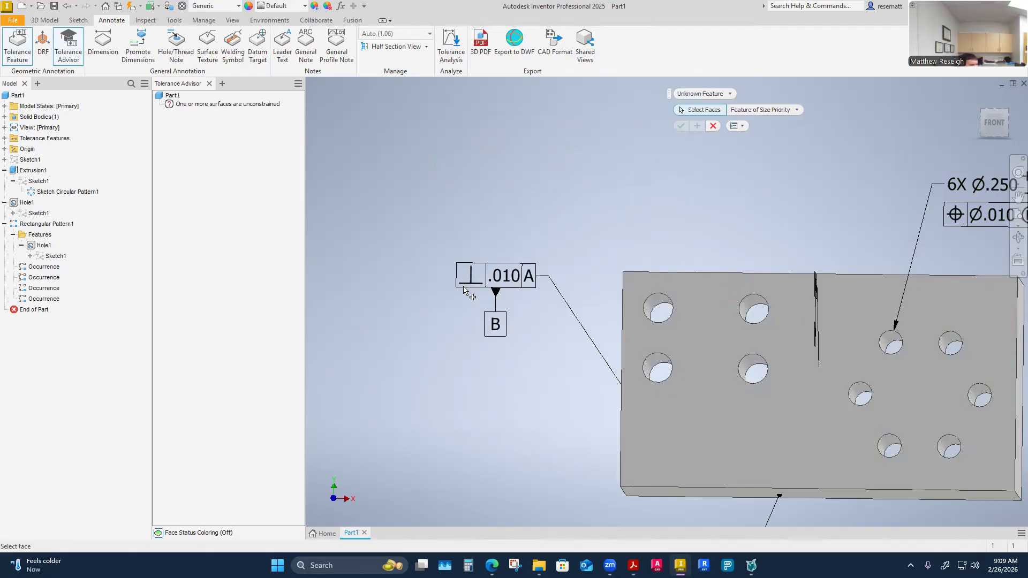
click(658, 309)
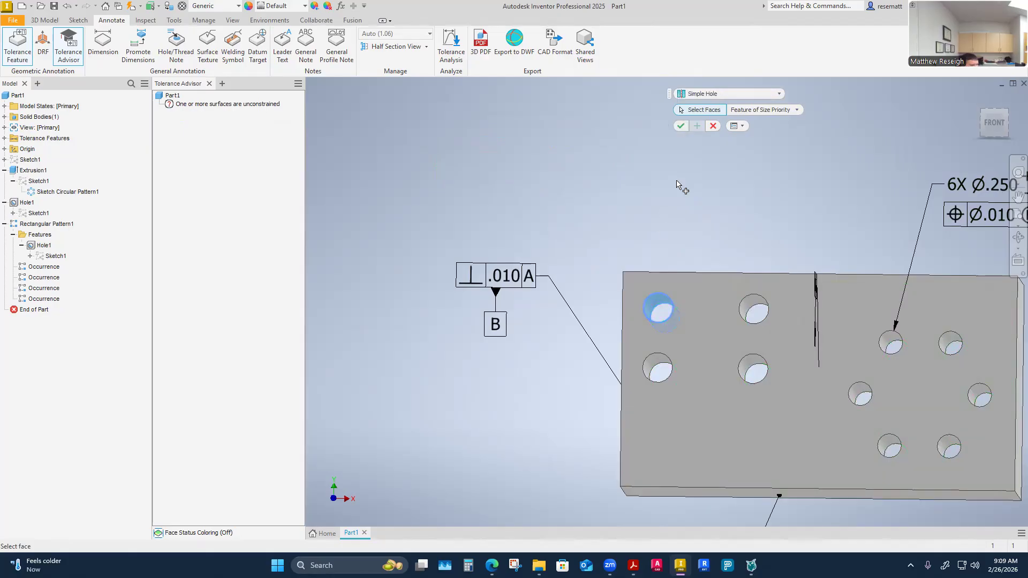
click(679, 126)
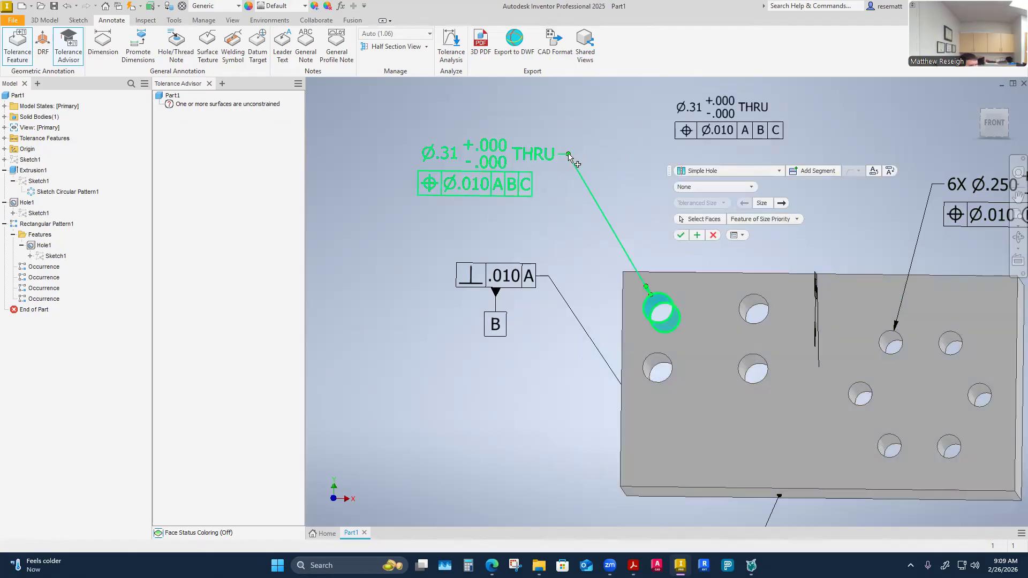
click(692, 111)
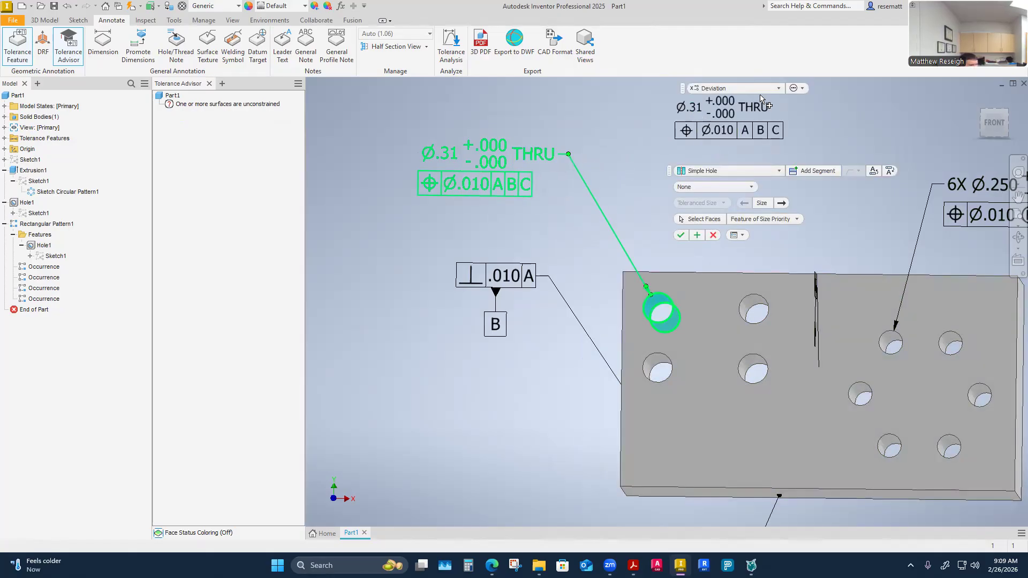
click(772, 87)
click(769, 130)
right_click(696, 113)
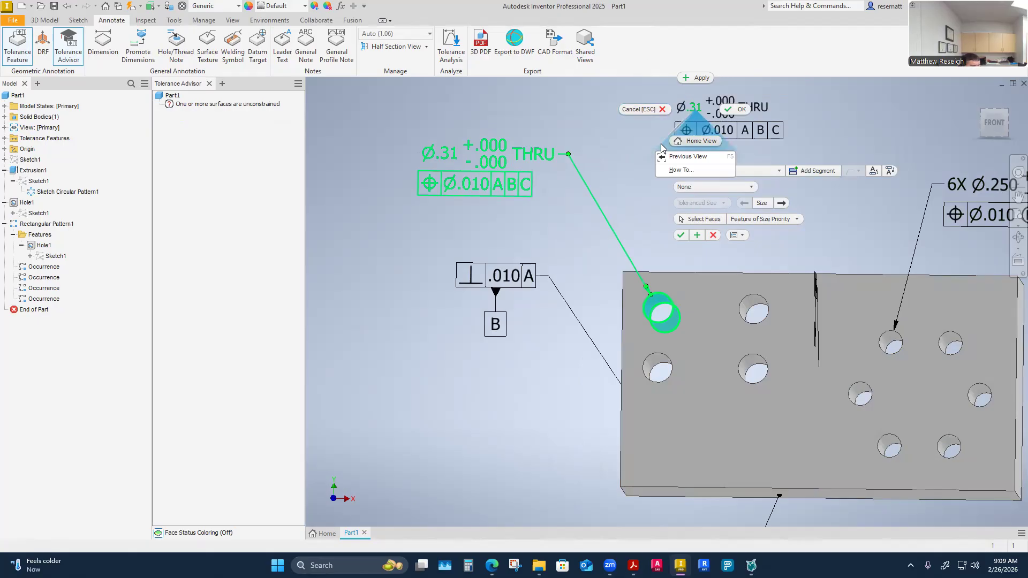
key(Escape)
key(Escape)
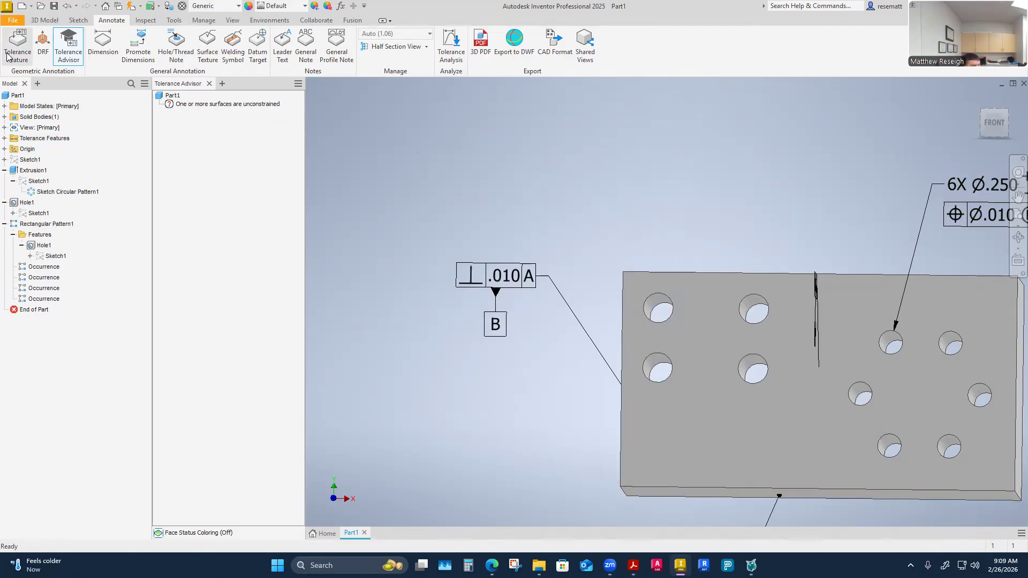
click(7, 55)
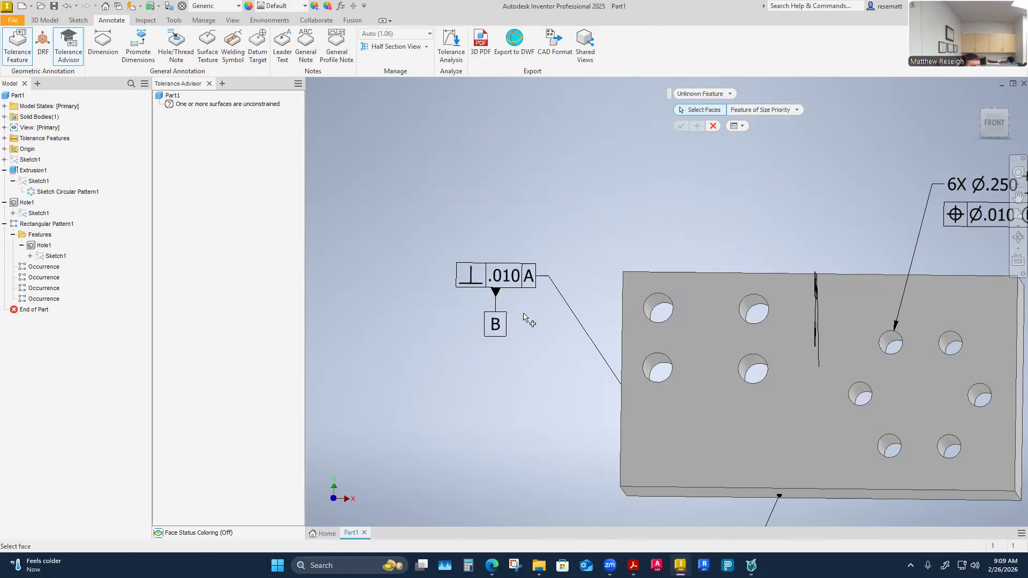
click(659, 312)
key(Escape)
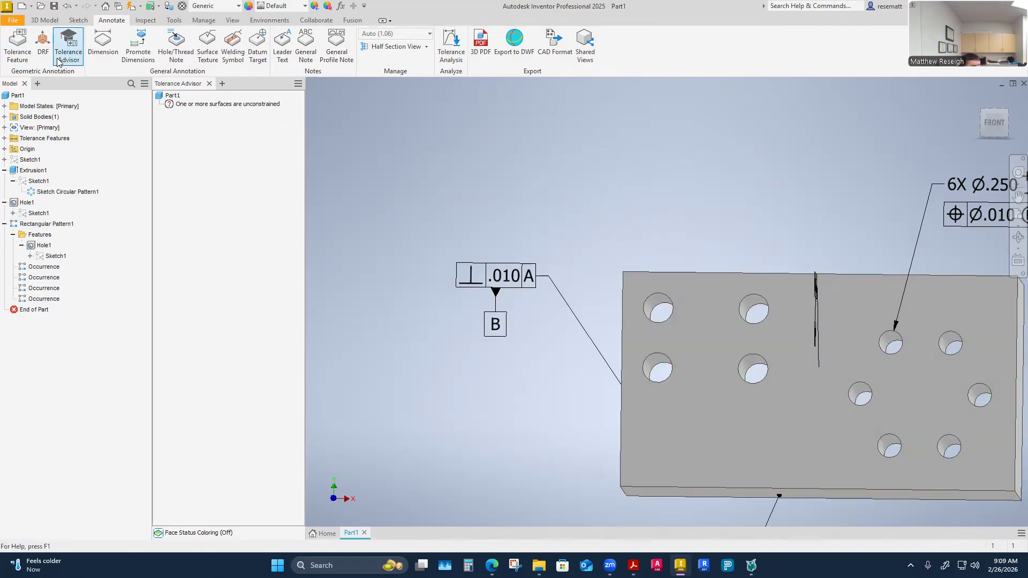
click(10, 54)
scroll(661, 368, up, 3)
scroll(644, 300, down, 5)
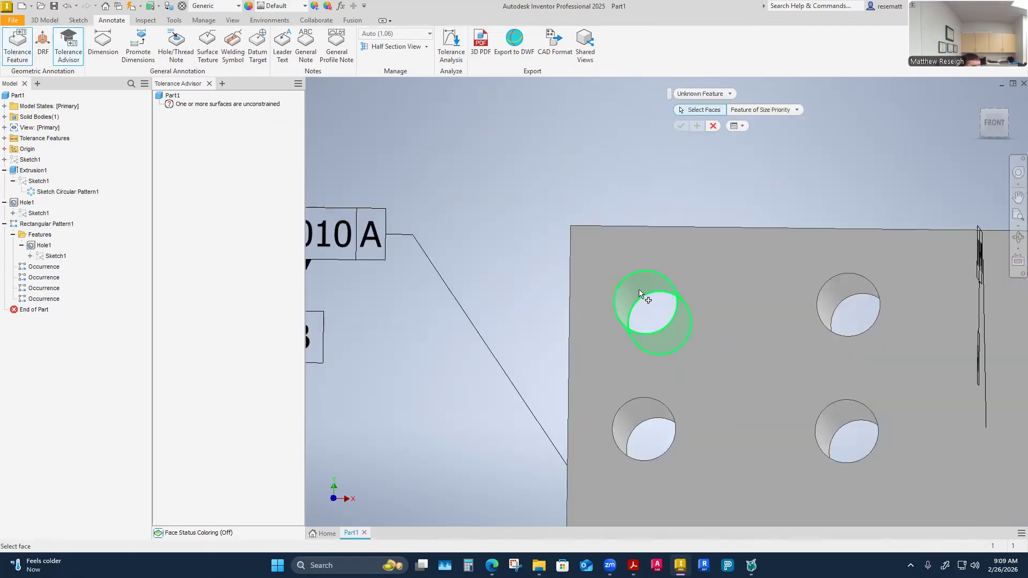
click(643, 296)
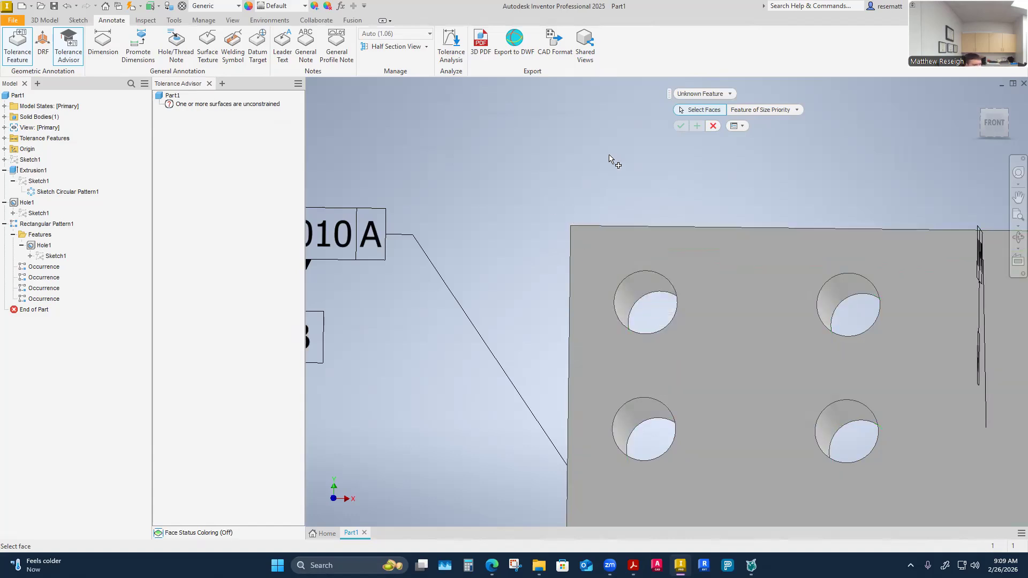
click(713, 125)
Close the Tolerance Advisor.
scroll(620, 205, up, 5)
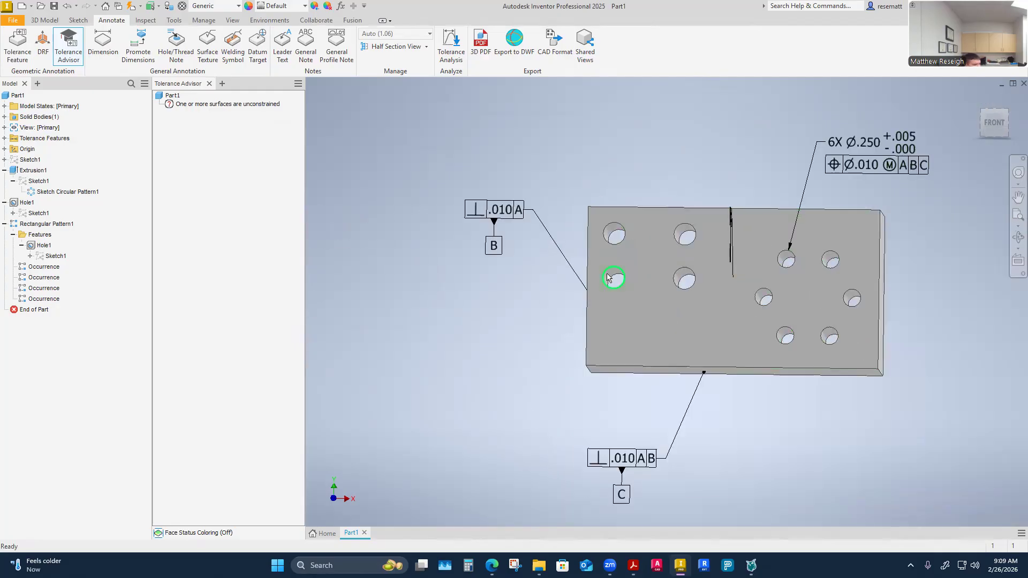
scroll(631, 230, down, 3)
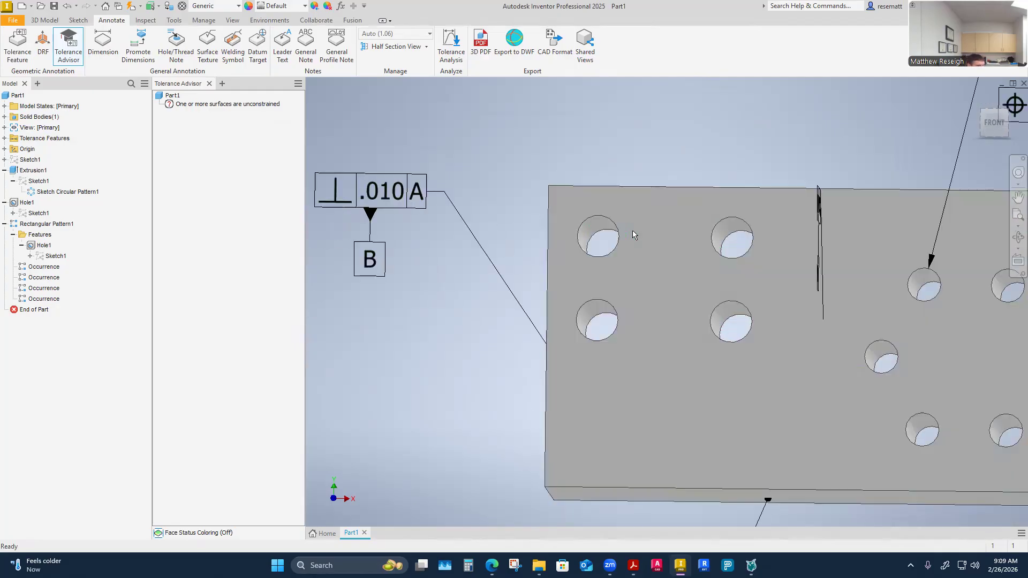
scroll(635, 268, up, 3)
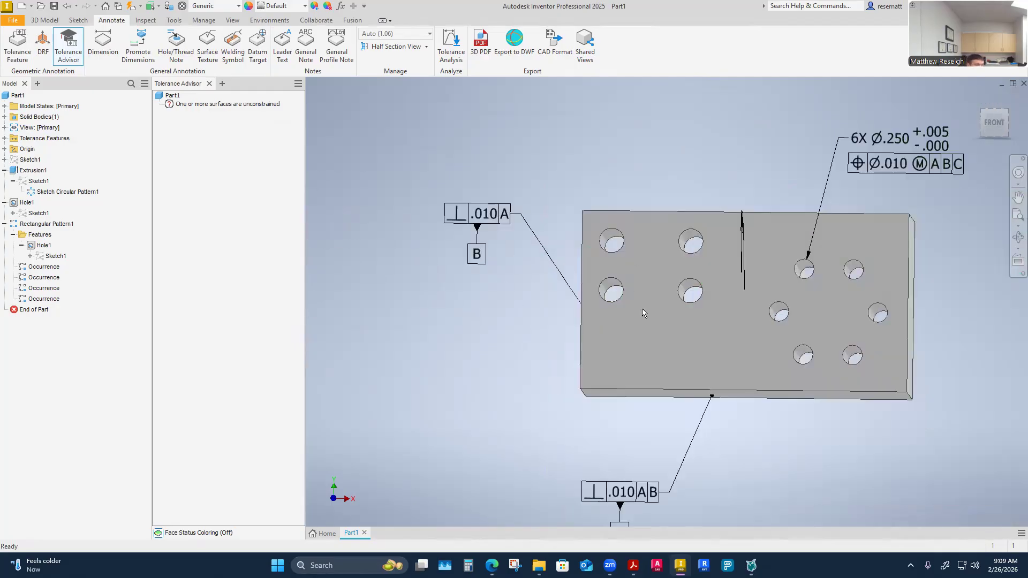
mouse_move(641, 308)
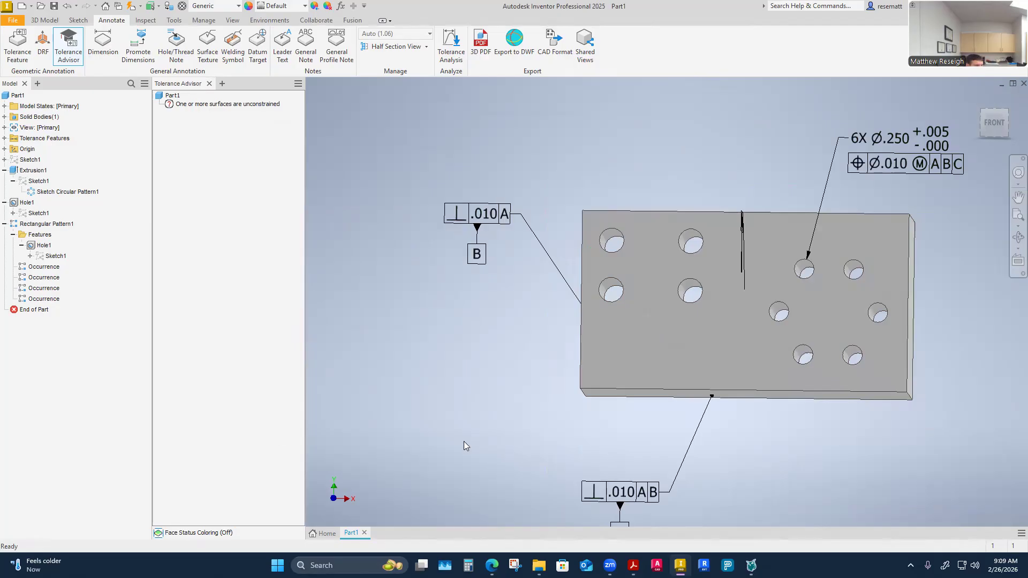
click(209, 84)
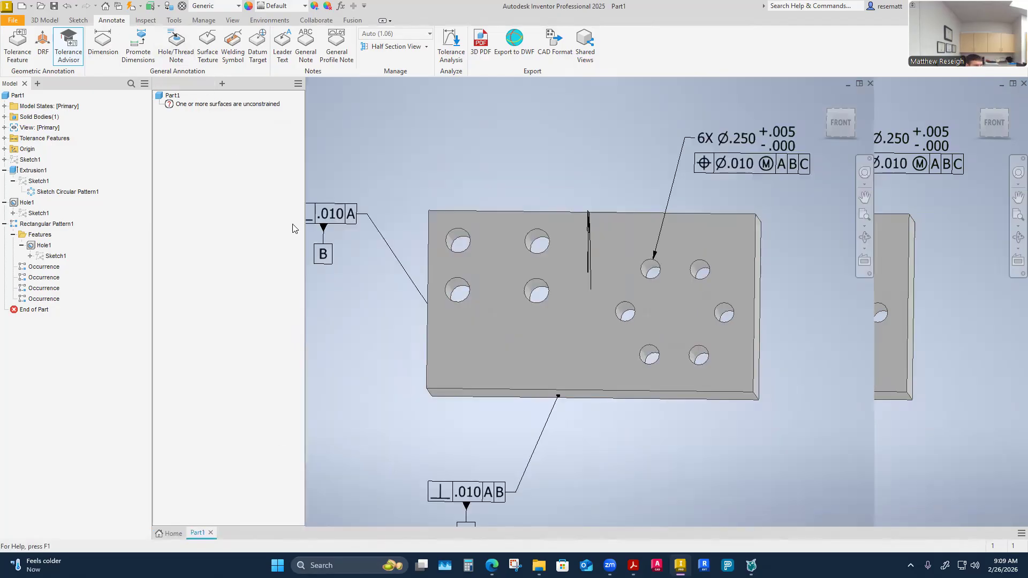
Roll the model history back to just before Hole1 and open the base extrusion's sketch for editing.
scroll(439, 344, up, 2)
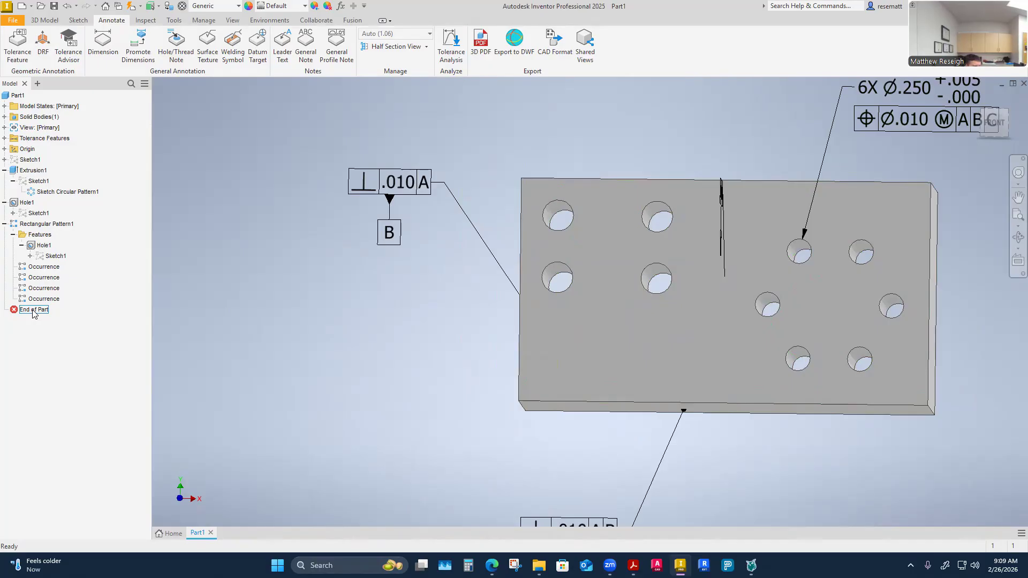
drag(33, 311, 30, 202)
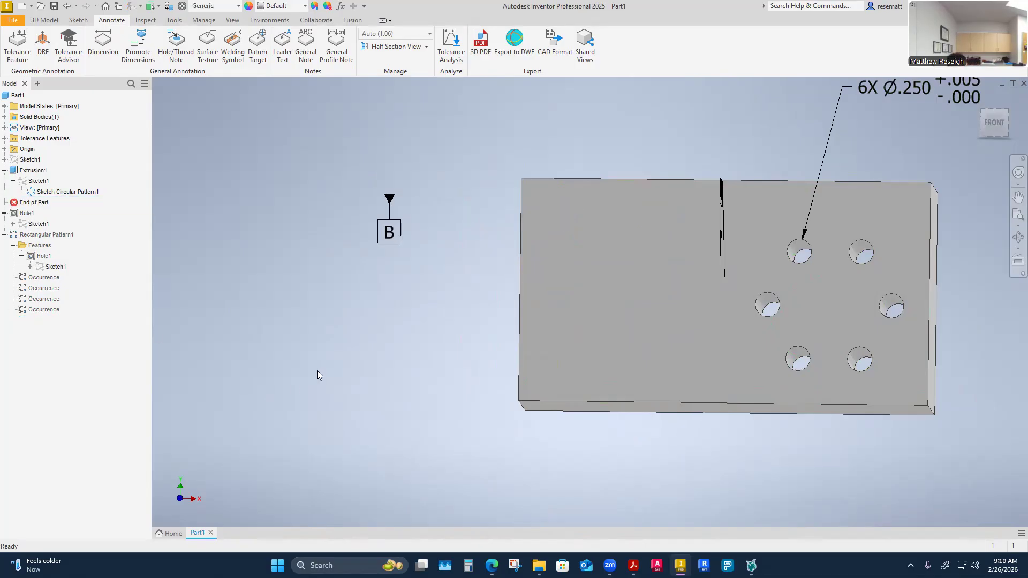
shift+middle_drag(326, 373, 374, 374)
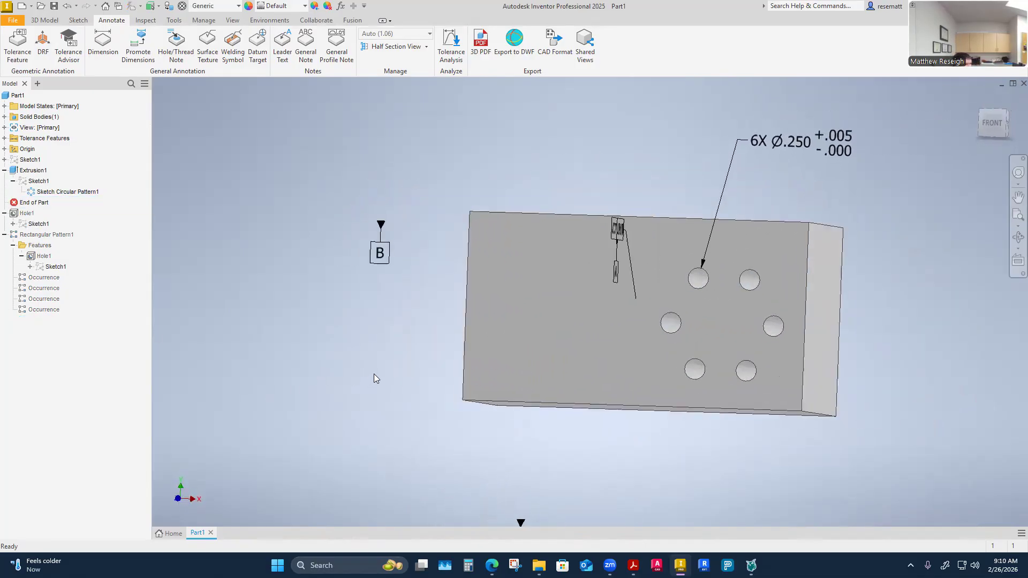
right_click(39, 181)
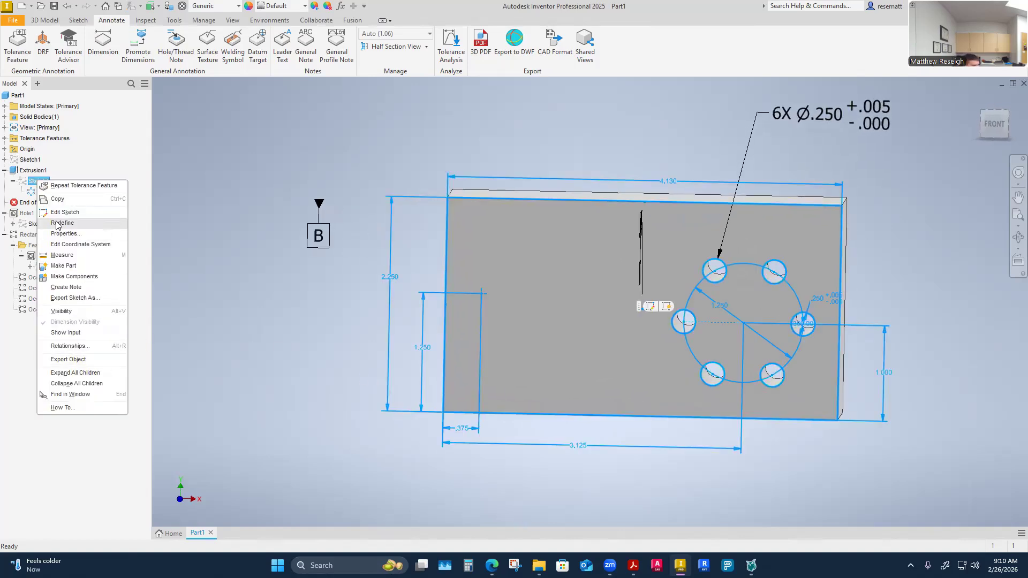
click(58, 213)
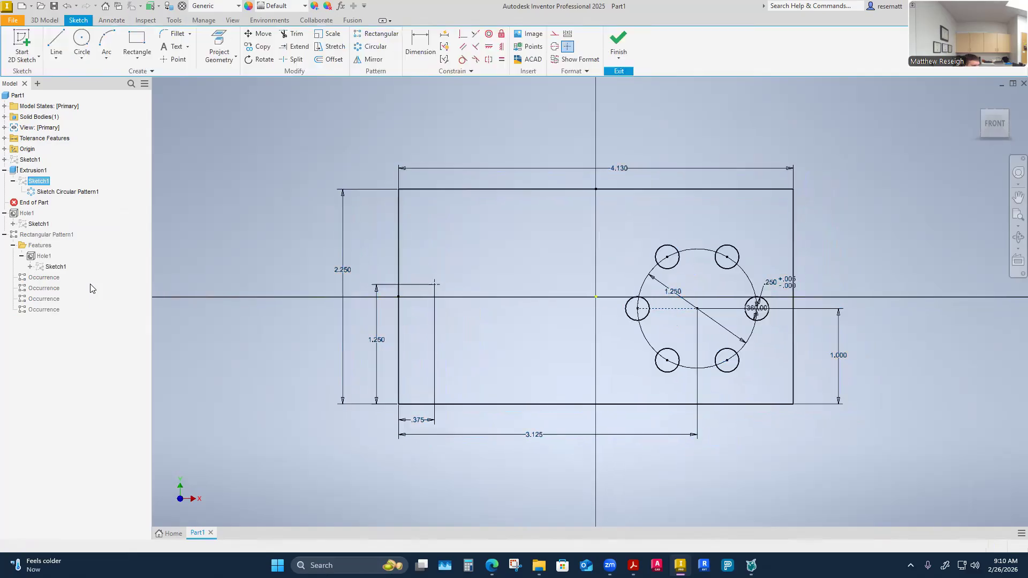
Sketch a circle about 0.405 in in diameter, centered on the existing hole center point near the block's left edge.
scroll(419, 315, up, 5)
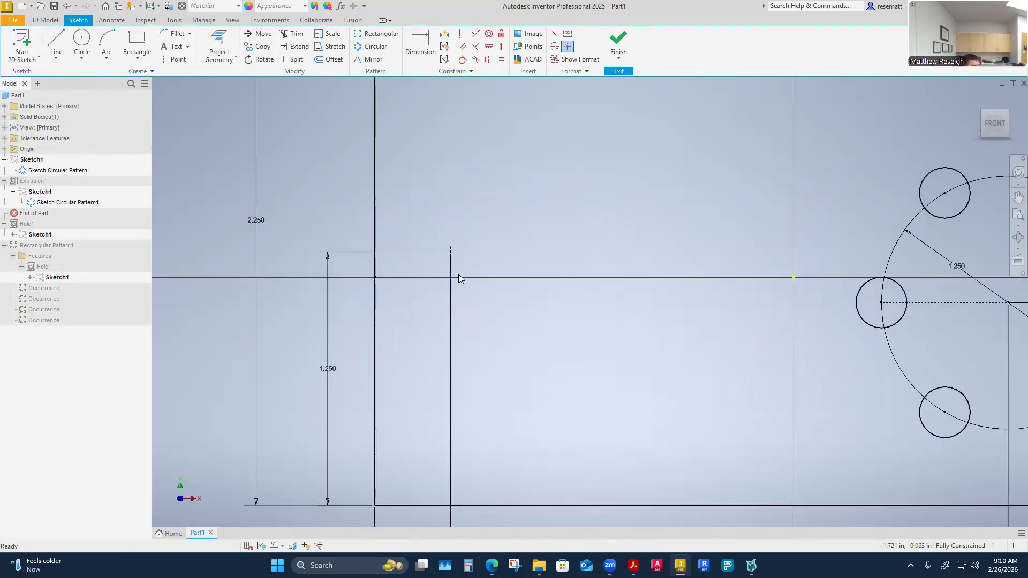
click(82, 43)
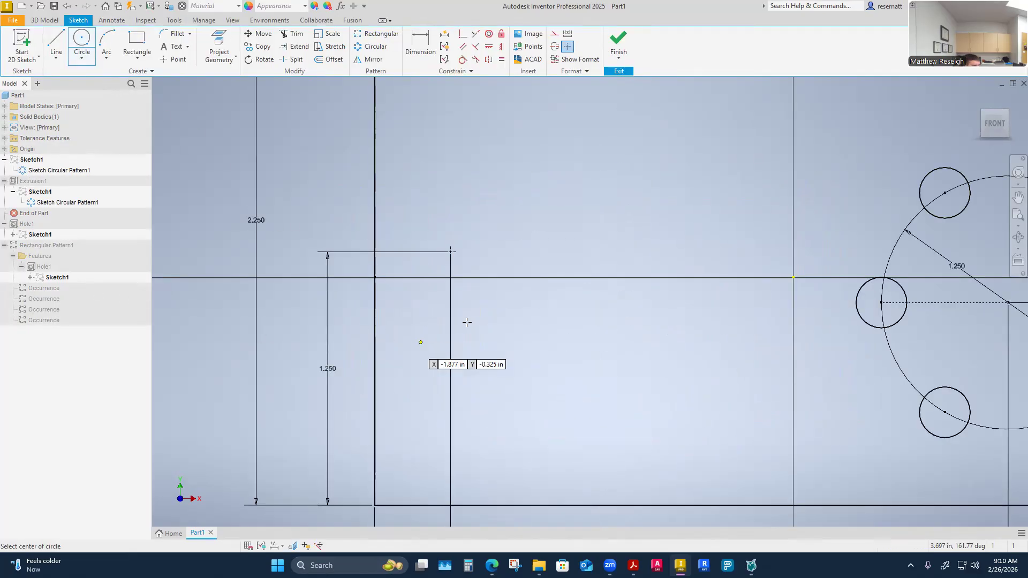
click(450, 252)
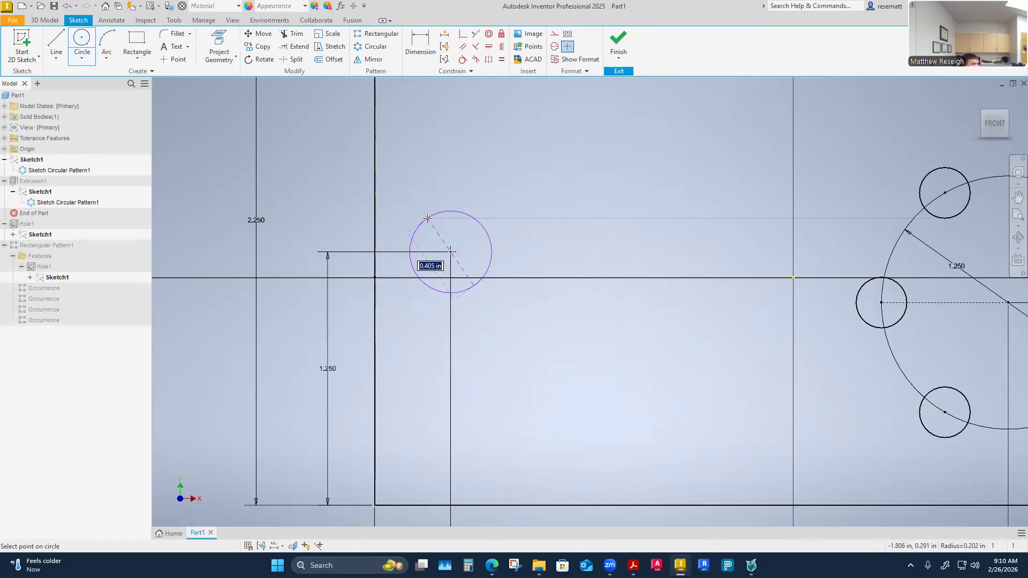
click(426, 218)
right_click(428, 221)
click(427, 188)
Dimension the new circle's diameter and set it to 0.3125 in.
click(420, 39)
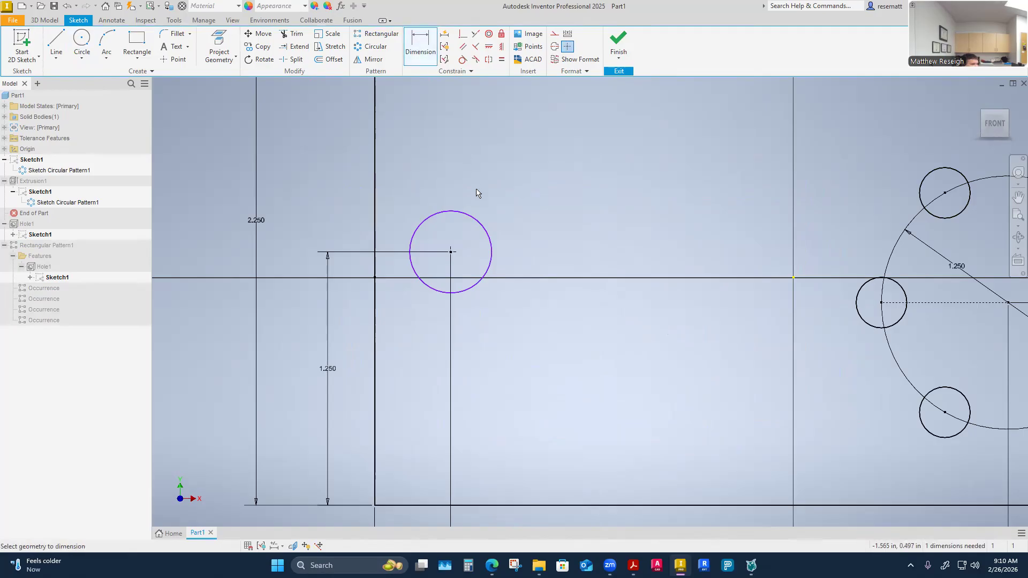
click(477, 221)
click(495, 180)
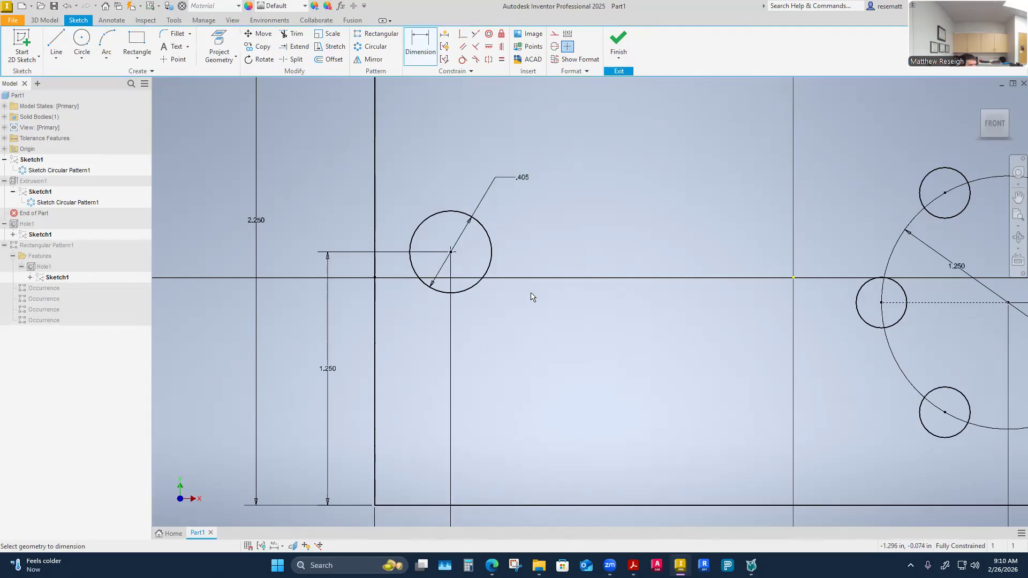
click(523, 180)
key(BackSpace)
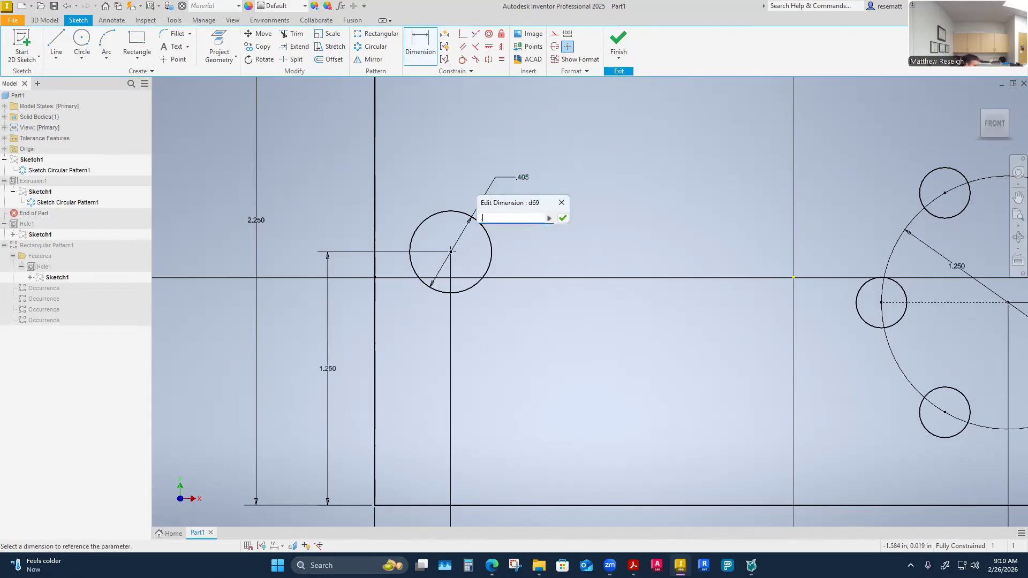
key(Return)
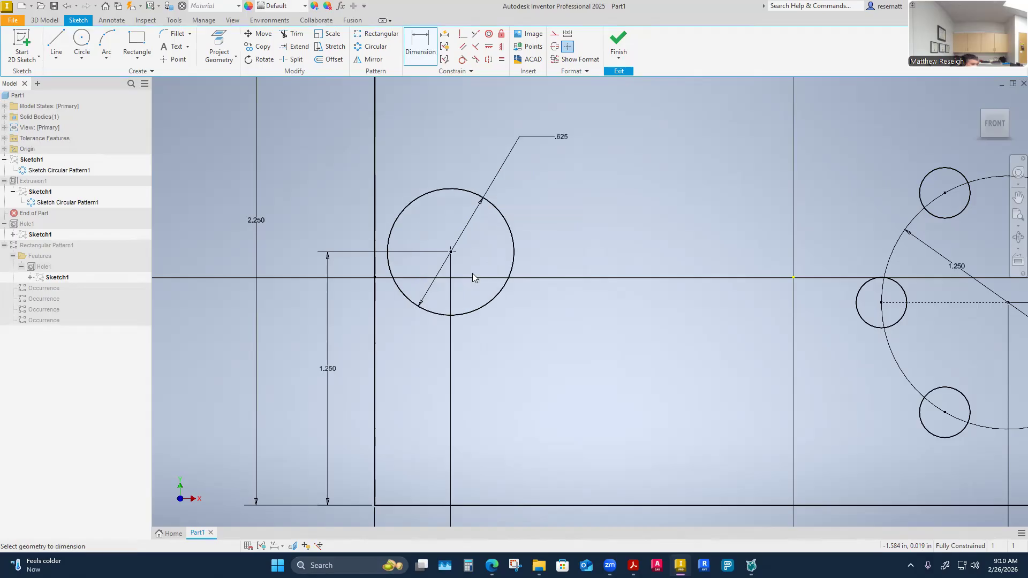
click(561, 138)
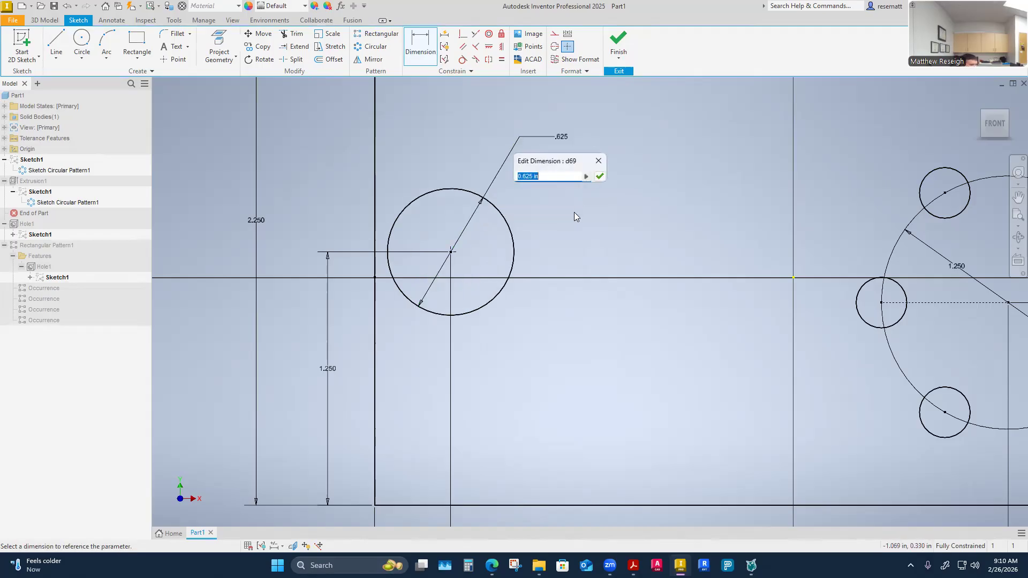
text(.3125)
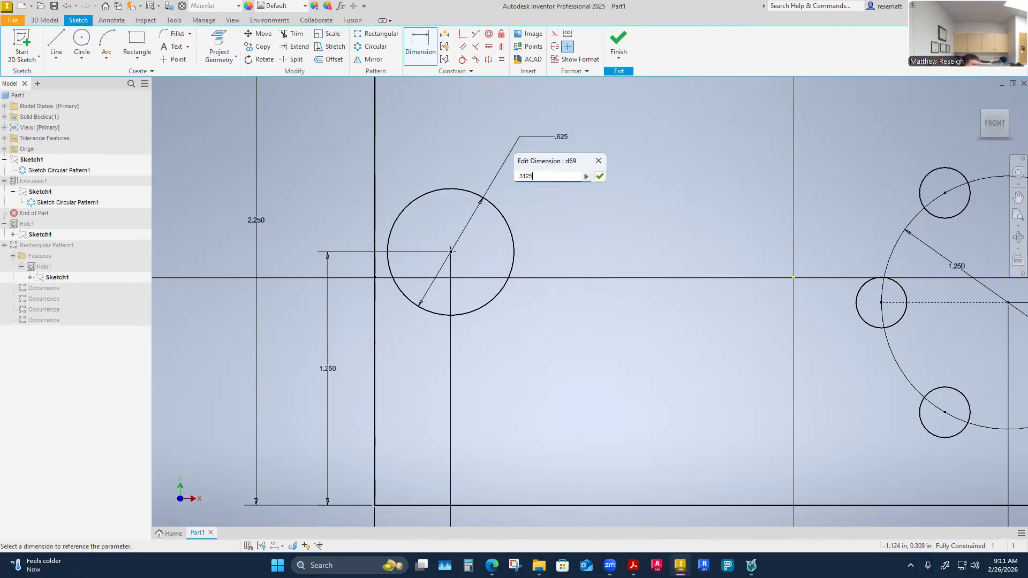
click(600, 176)
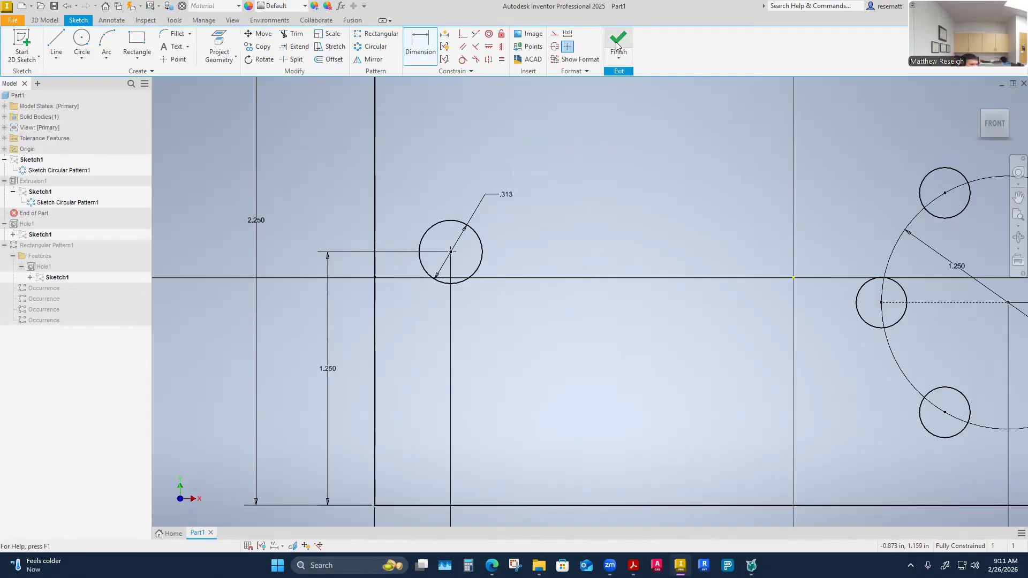
Finish the sketch and move the End of Part marker back below the rectangular pattern.
click(619, 40)
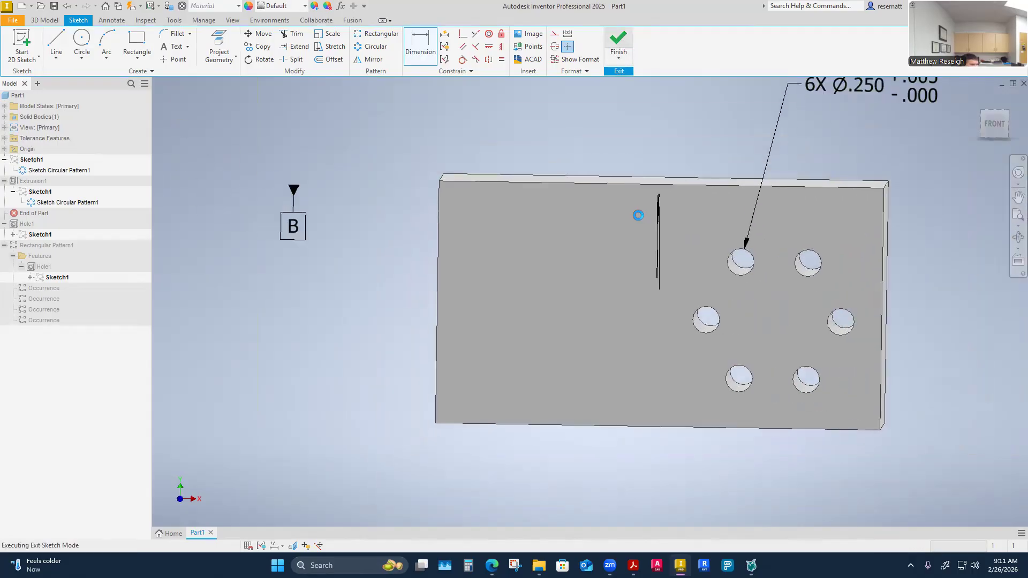
mouse_move(32, 213)
mouse_down()
mouse_move(36, 325)
mouse_move(58, 256)
mouse_move(54, 207)
mouse_move(34, 217)
mouse_move(43, 247)
mouse_move(19, 338)
mouse_move(21, 212)
mouse_move(20, 237)
mouse_up()
mouse_move(34, 213)
mouse_down()
mouse_move(37, 276)
mouse_move(44, 250)
mouse_up()
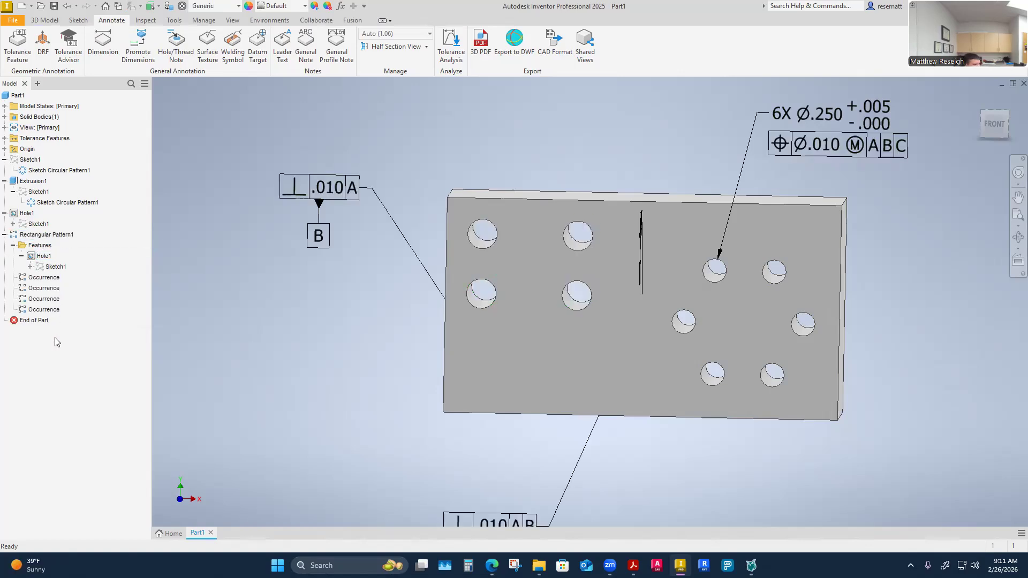
Examine Hole1's feature settings, including the advanced properties, for a tolerance option and close them unchanged.
right_click(41, 256)
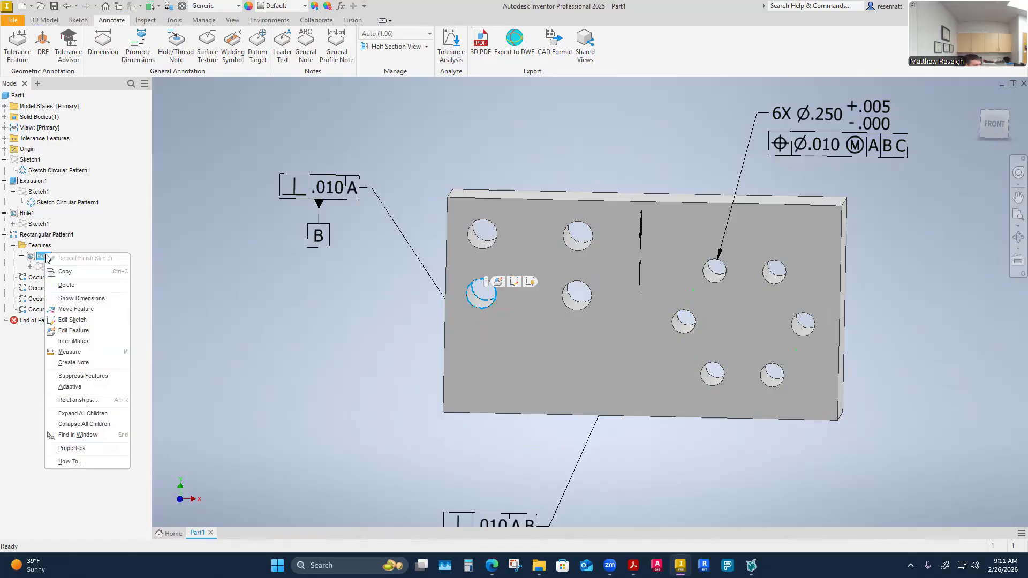
click(73, 330)
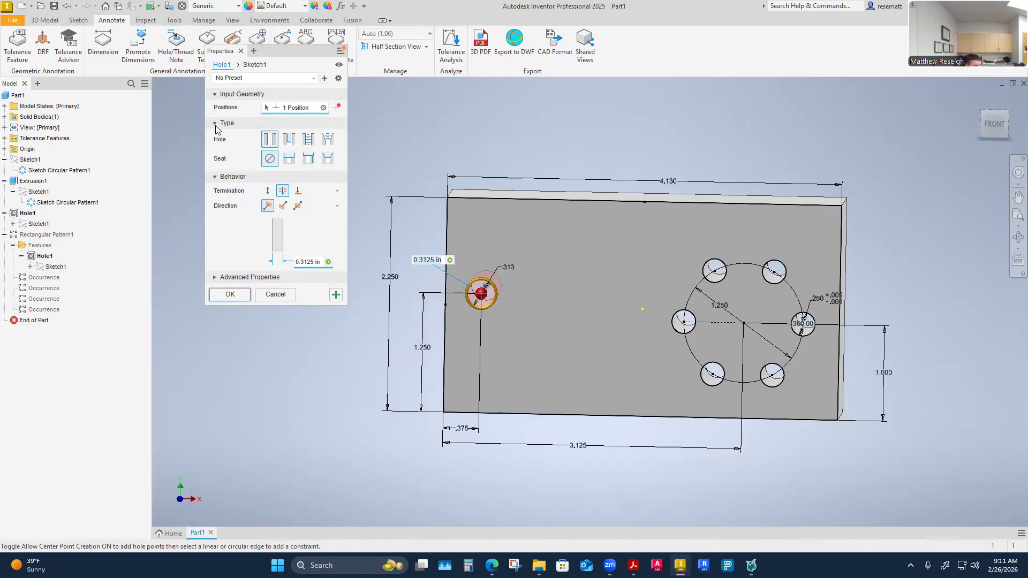
click(215, 179)
click(216, 179)
click(216, 278)
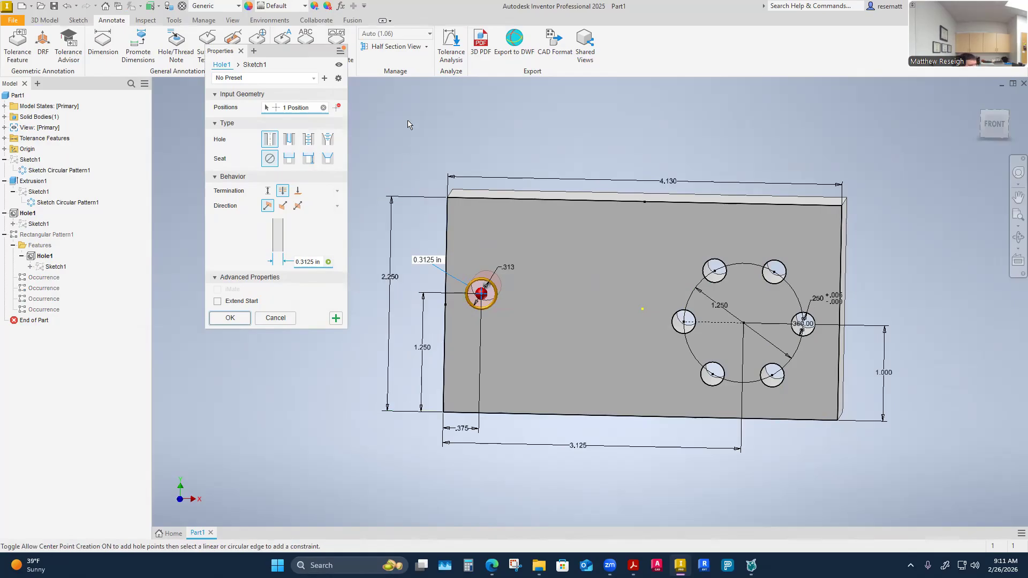
click(276, 318)
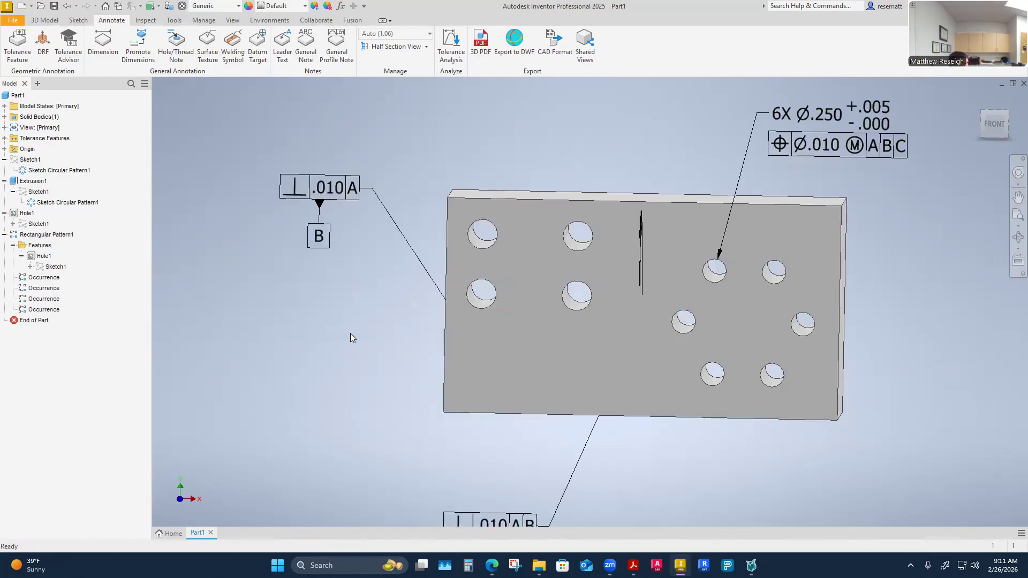
Roll the model history back to just before Hole1, look over the base sketch in edit mode, and finish it.
drag(32, 320, 43, 214)
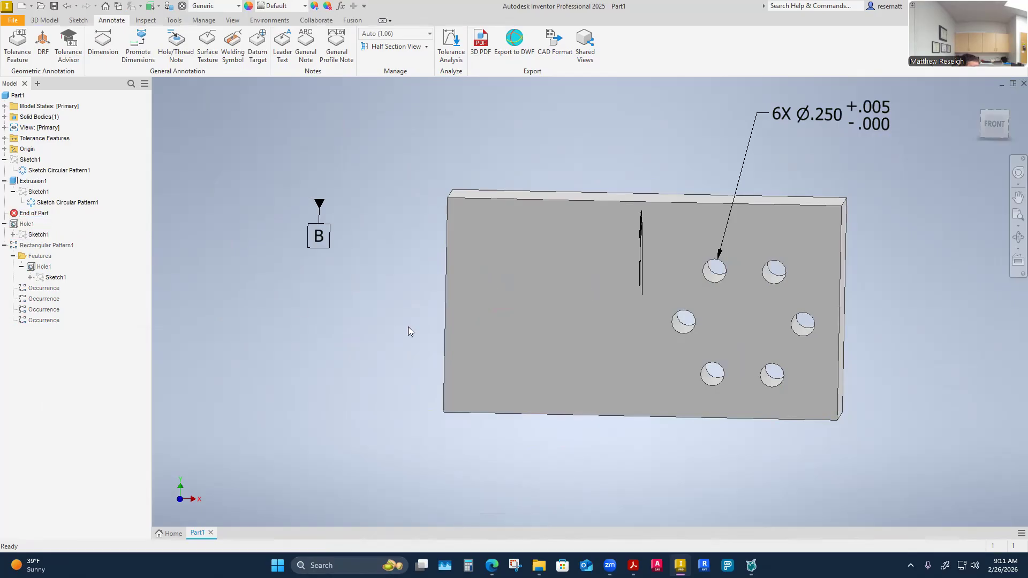
right_click(30, 160)
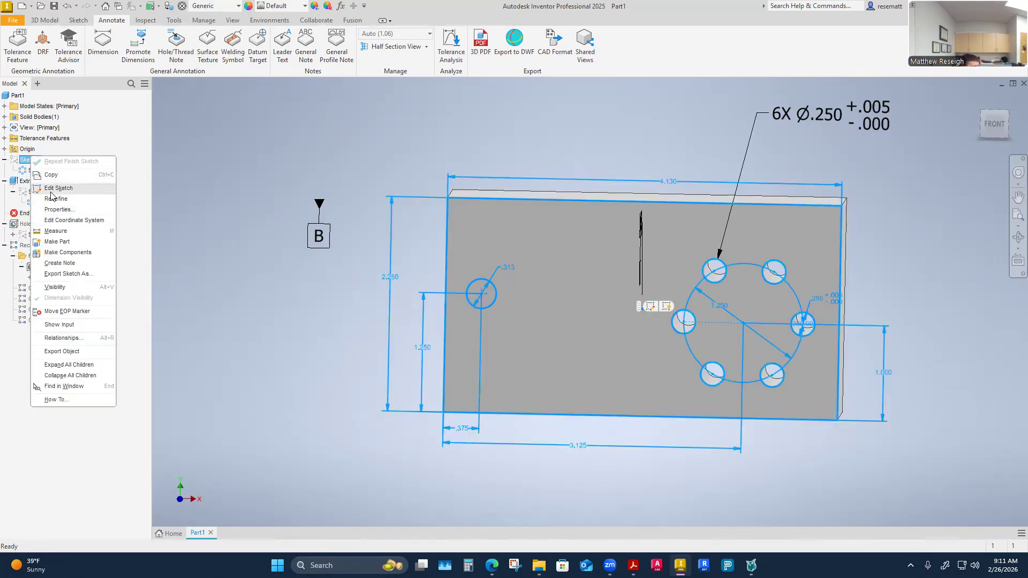
click(51, 190)
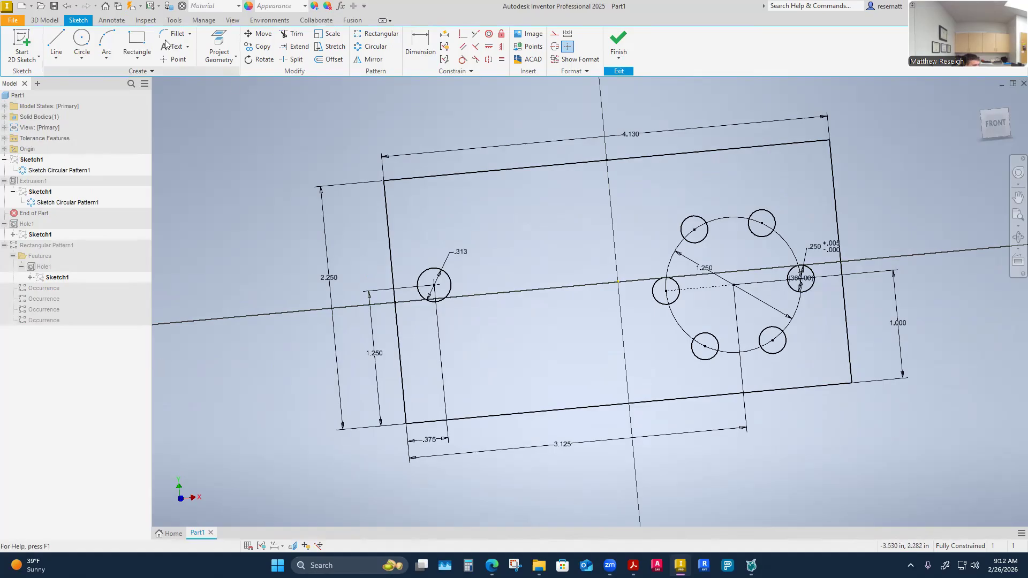
click(113, 22)
click(45, 20)
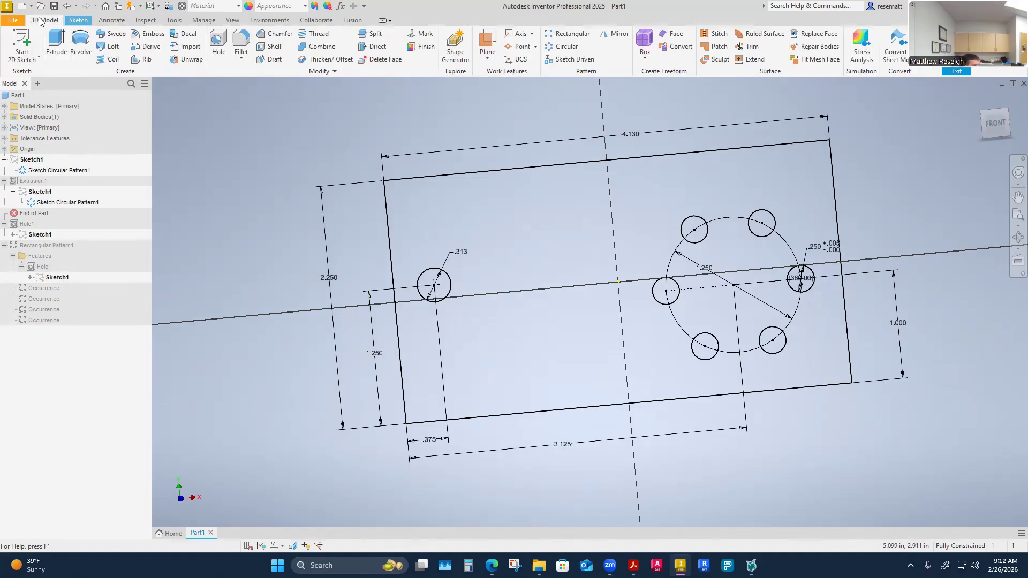
click(111, 20)
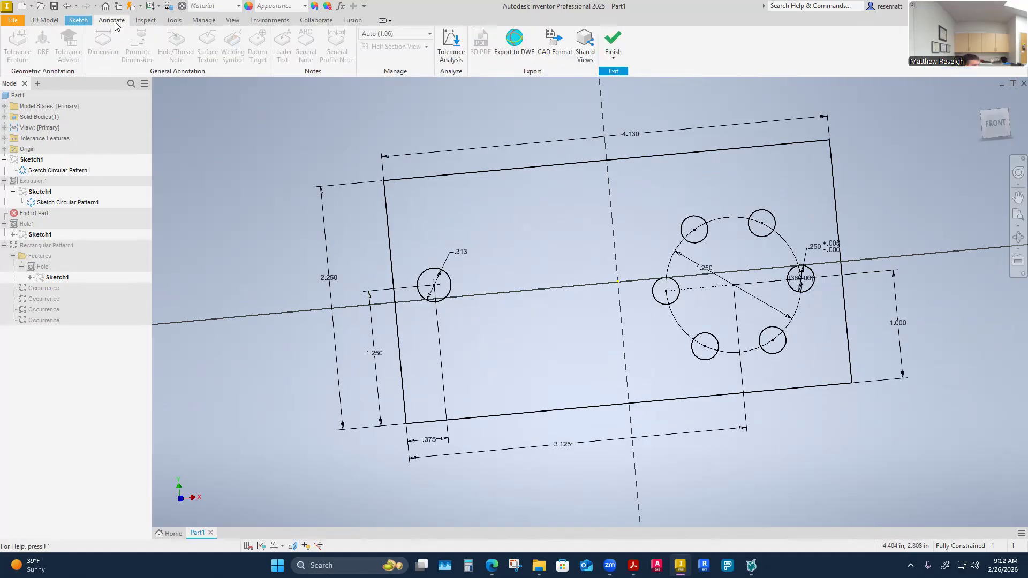
click(621, 38)
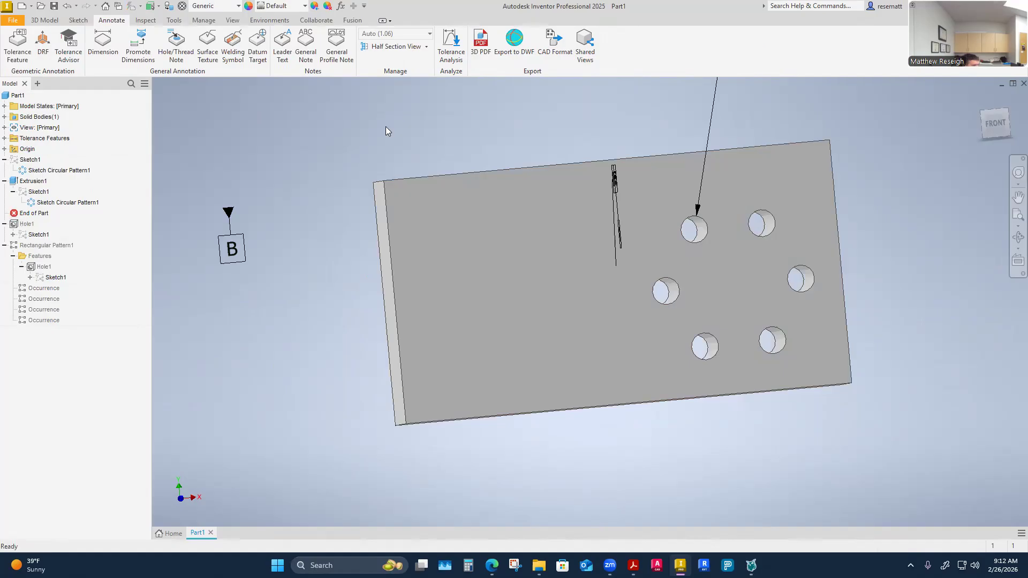
click(170, 50)
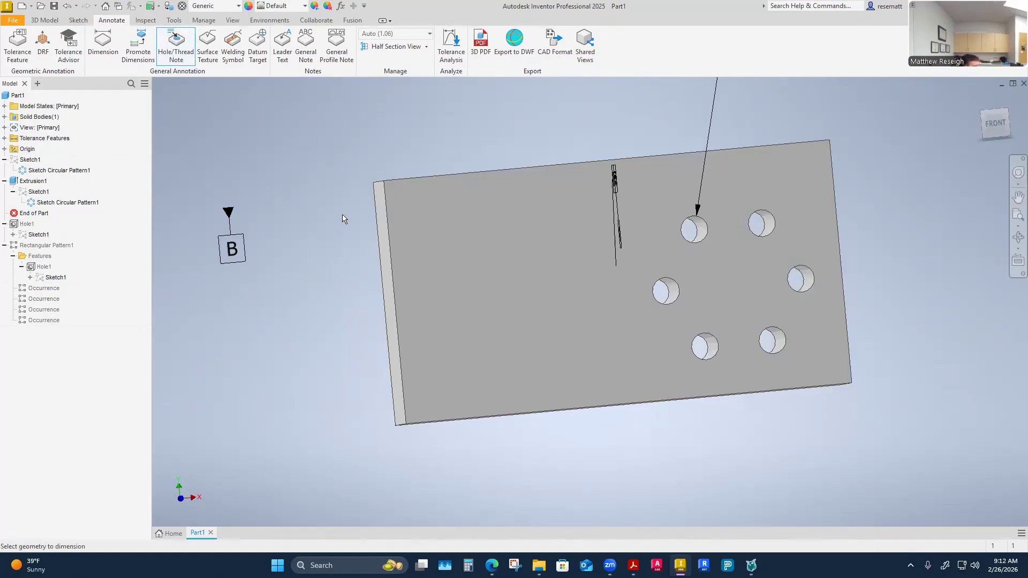
click(772, 221)
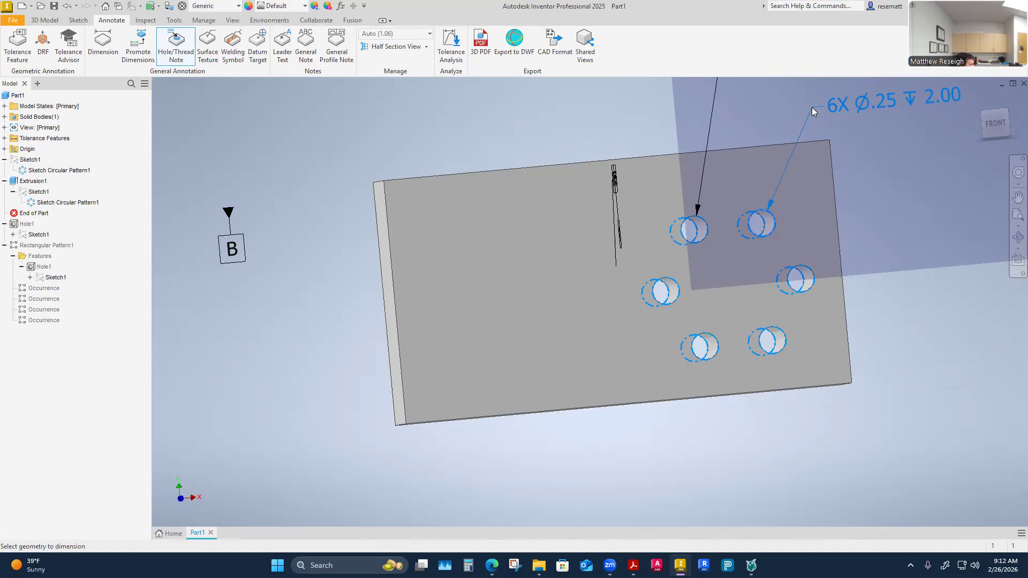
key(Escape)
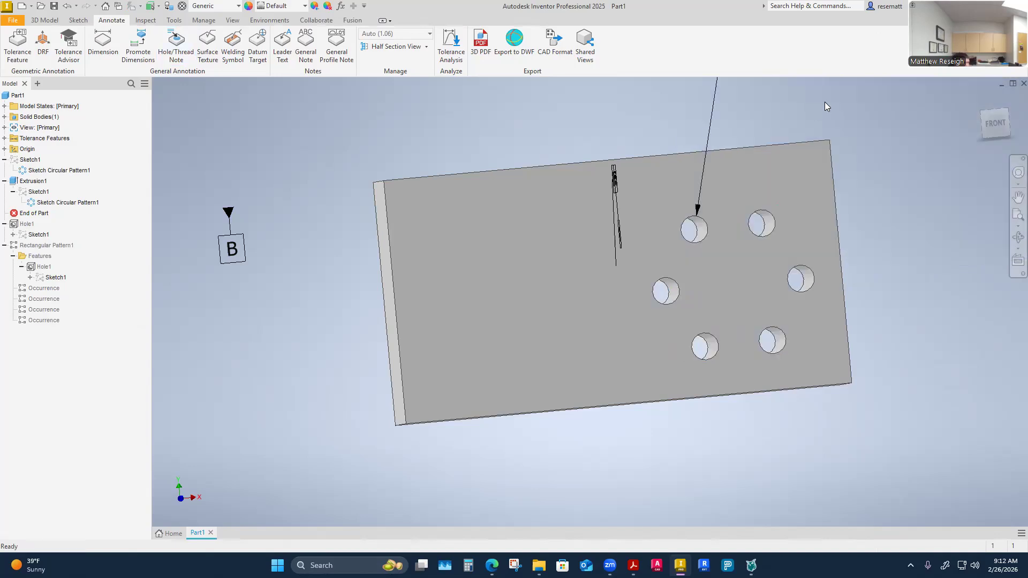
Make the base extrusion's sketch visible on the model.
scroll(349, 323, down, 7)
scroll(358, 305, up, 8)
scroll(357, 304, down, 5)
scroll(251, 313, up, 3)
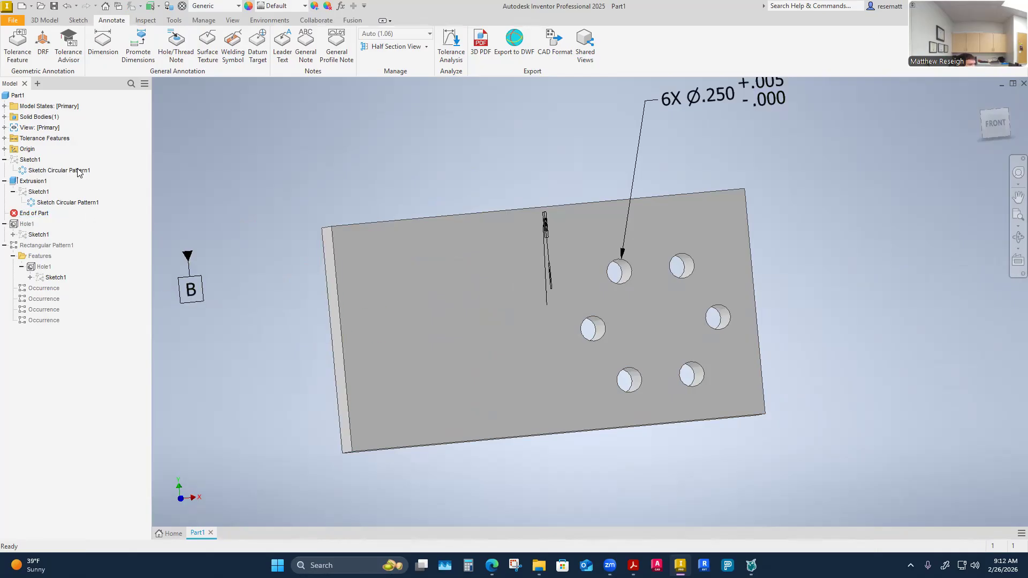
right_click(38, 192)
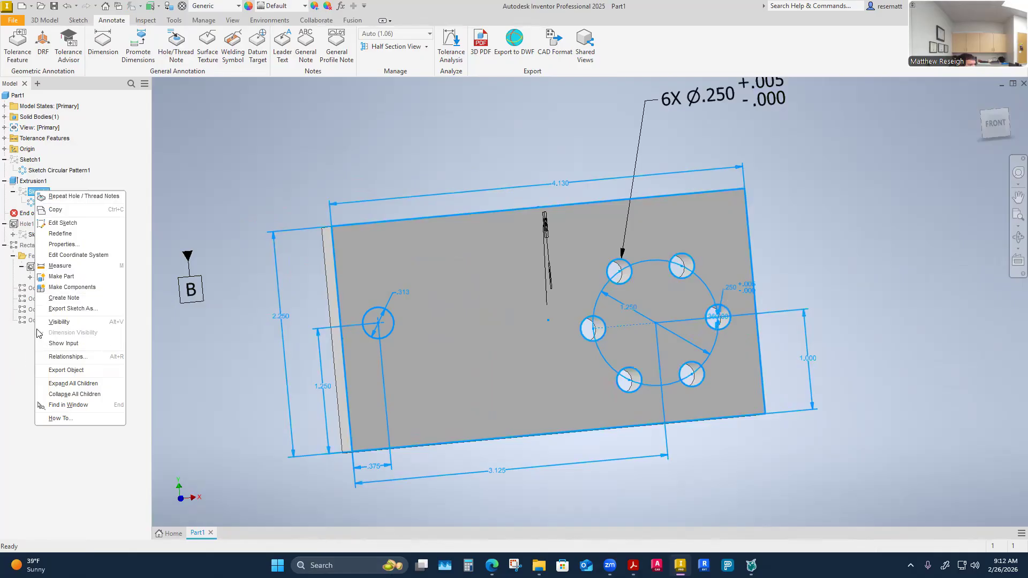
click(226, 290)
shift+middle_drag(236, 341, 260, 330)
scroll(346, 349, down, 2)
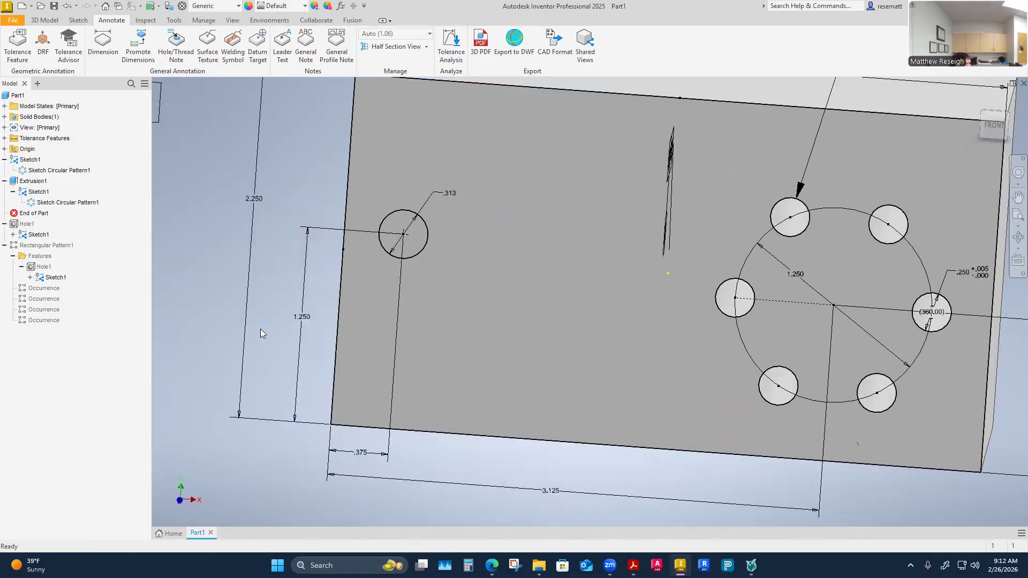
scroll(261, 329, up, 2)
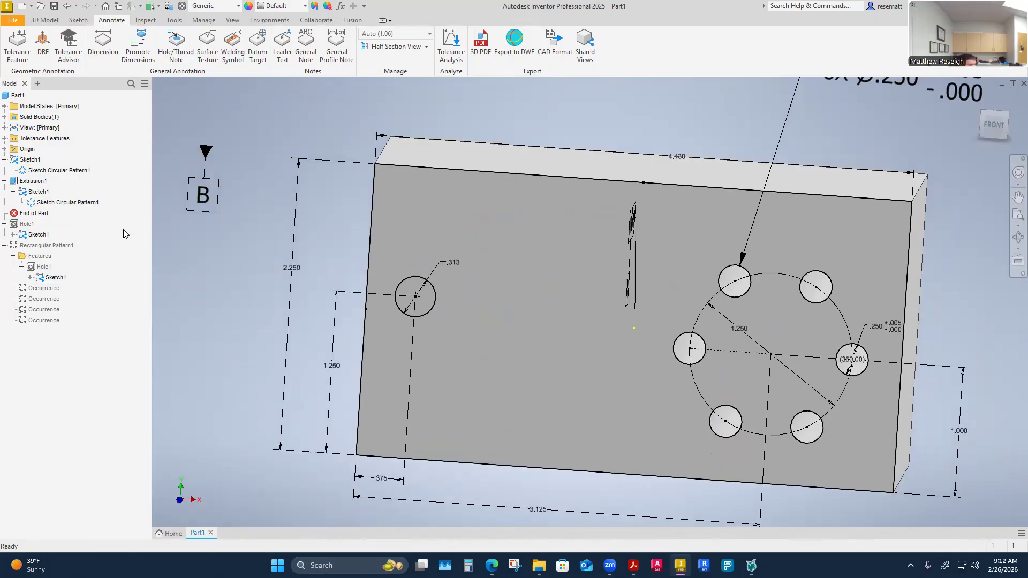
right_click(32, 184)
click(53, 278)
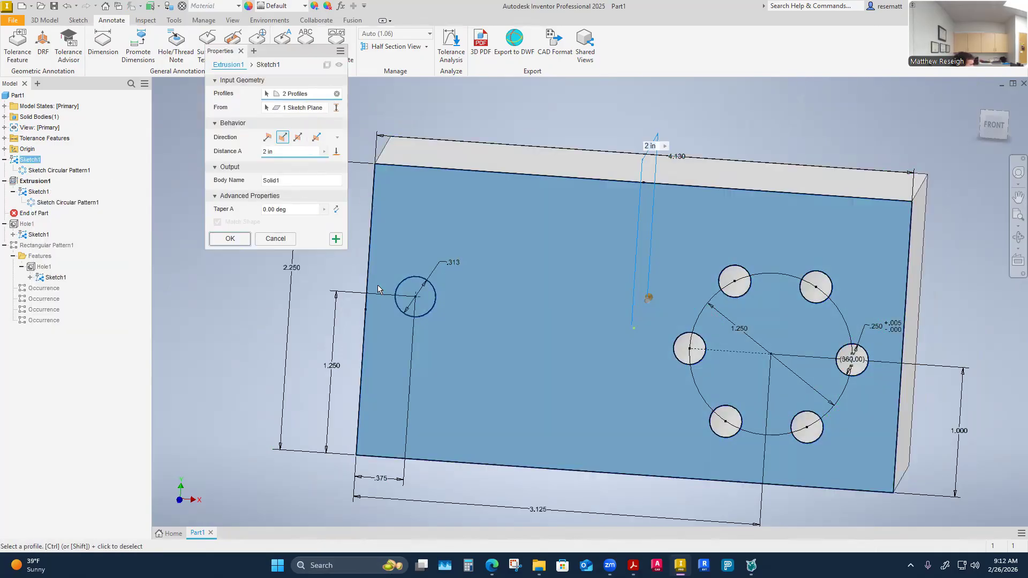
ctrl+click(414, 300)
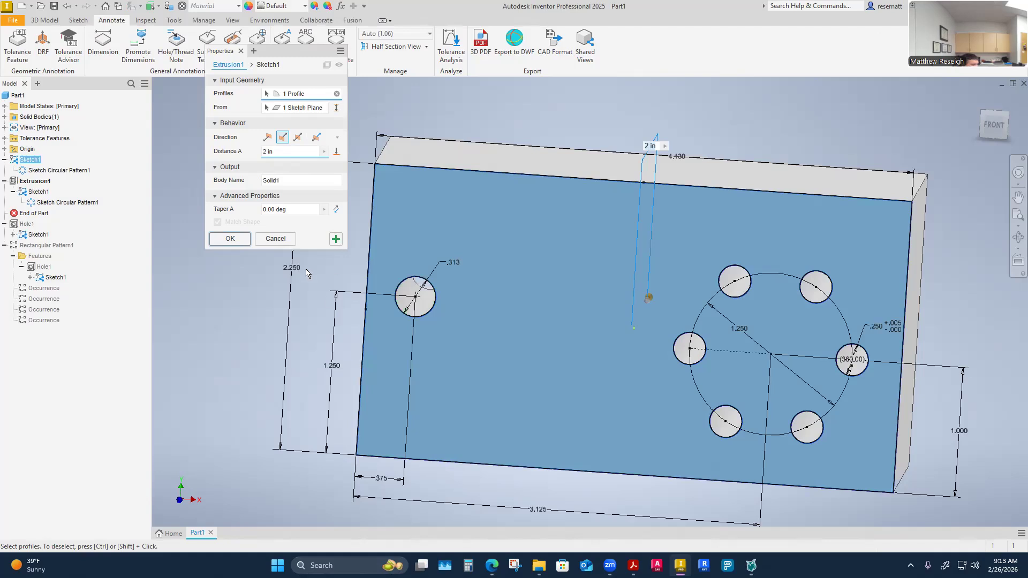
click(275, 239)
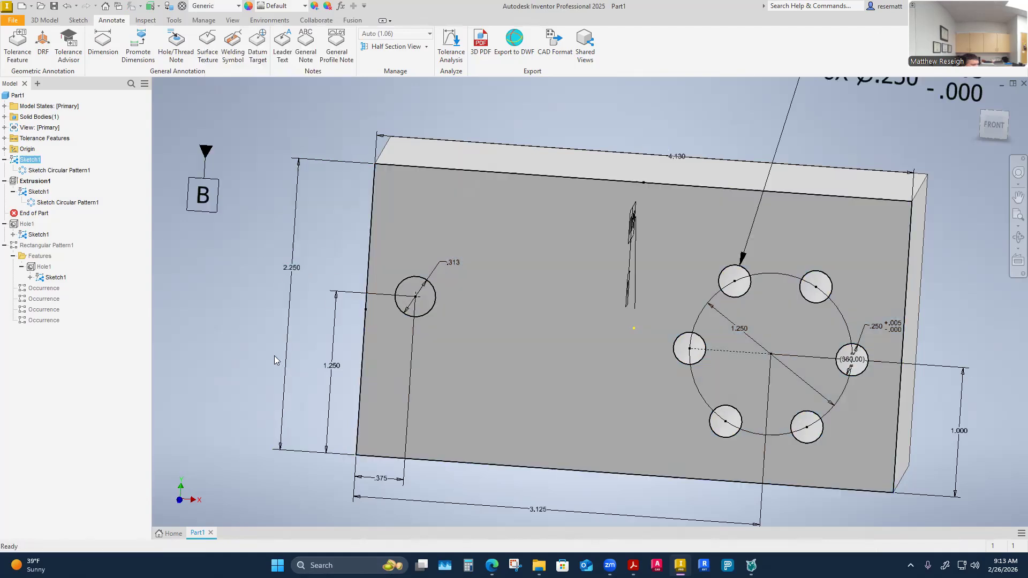
In the base sketch, pattern the 0.3125 in circle rectangularly, 2 upward at 0.625 in and 2 across at 1.0 in, and finish the sketch.
right_click(38, 192)
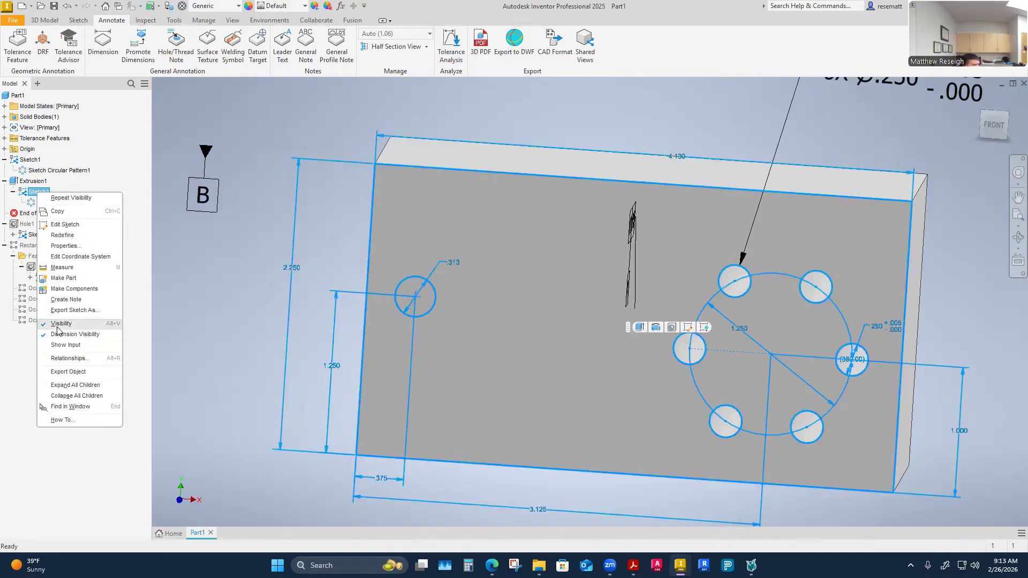
click(65, 225)
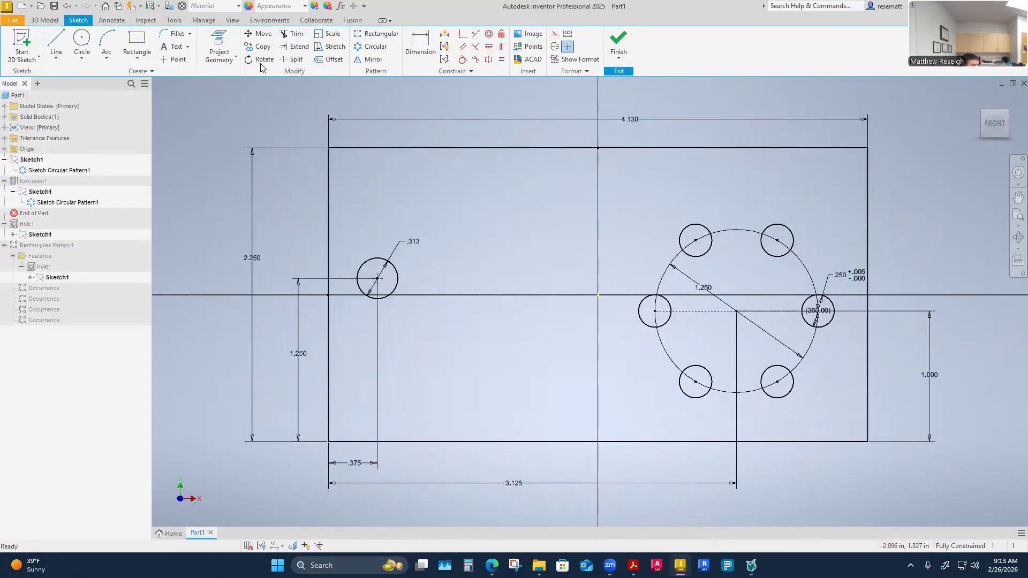
click(376, 33)
click(375, 259)
click(329, 353)
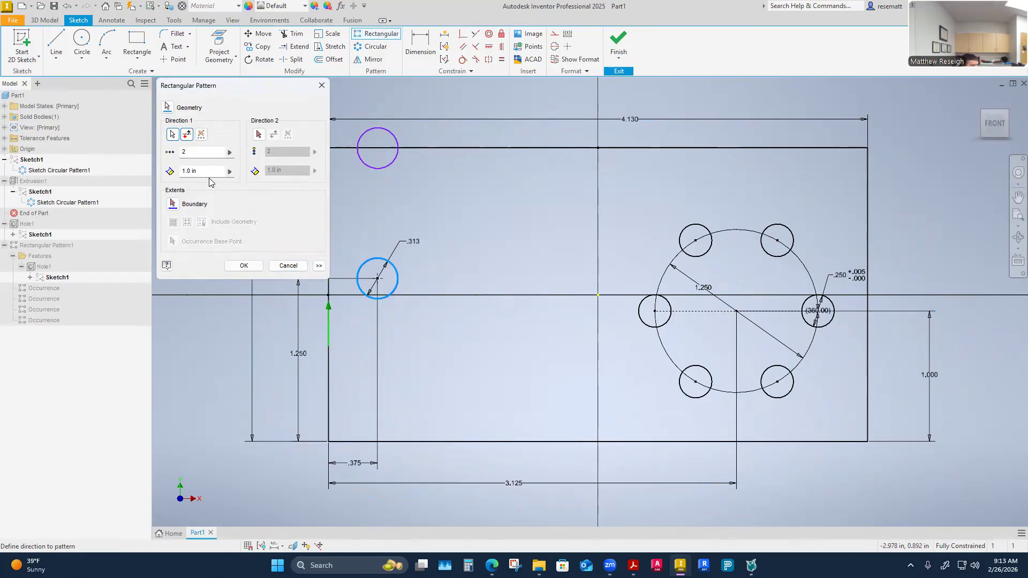
click(206, 171)
text(.625)
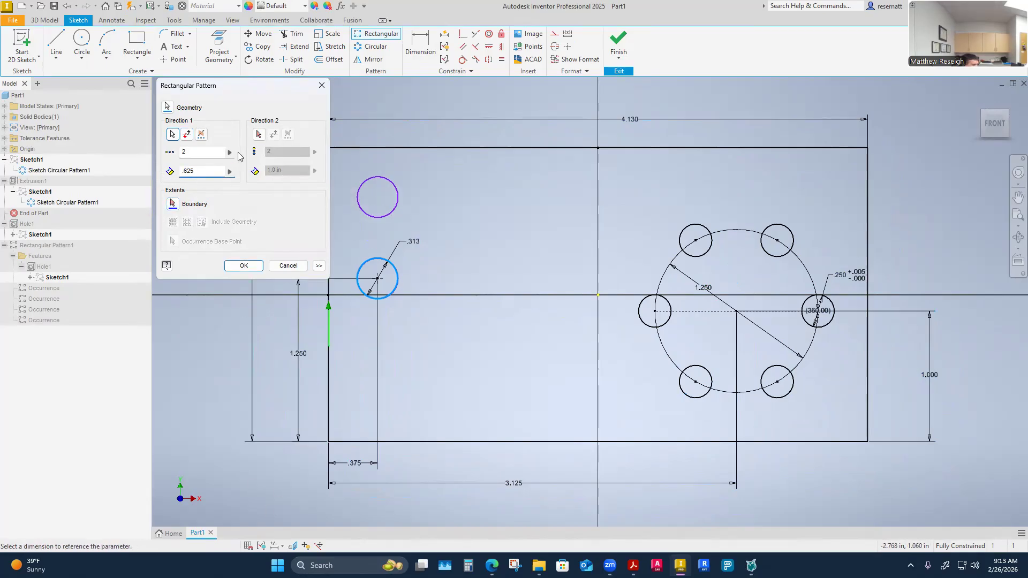
click(258, 135)
click(421, 148)
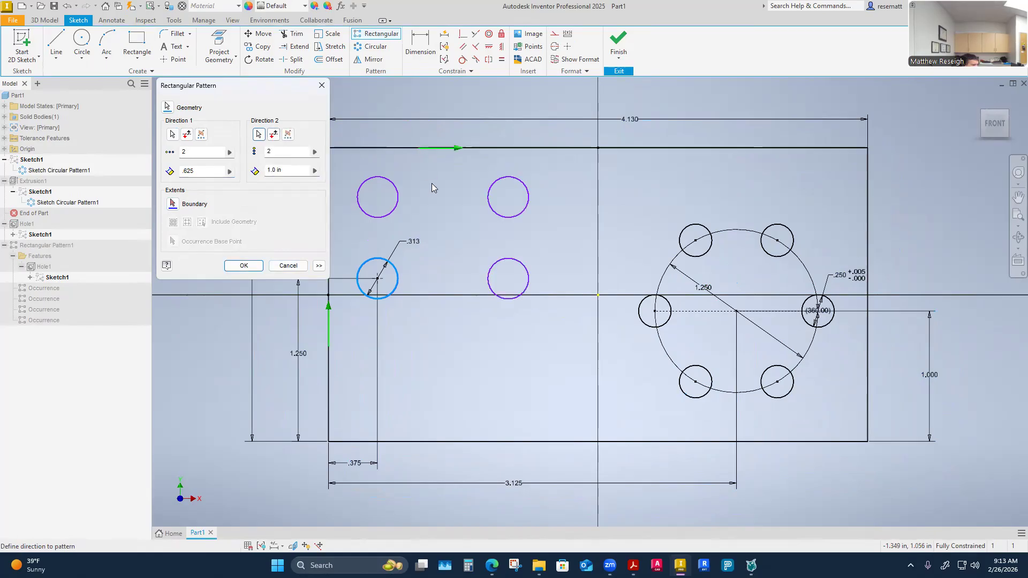
click(242, 265)
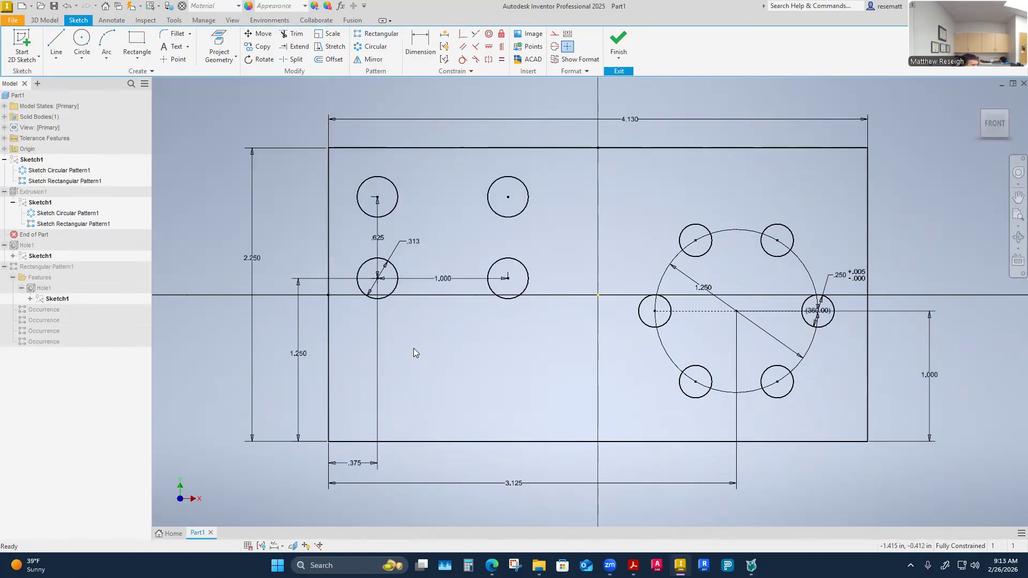
click(618, 43)
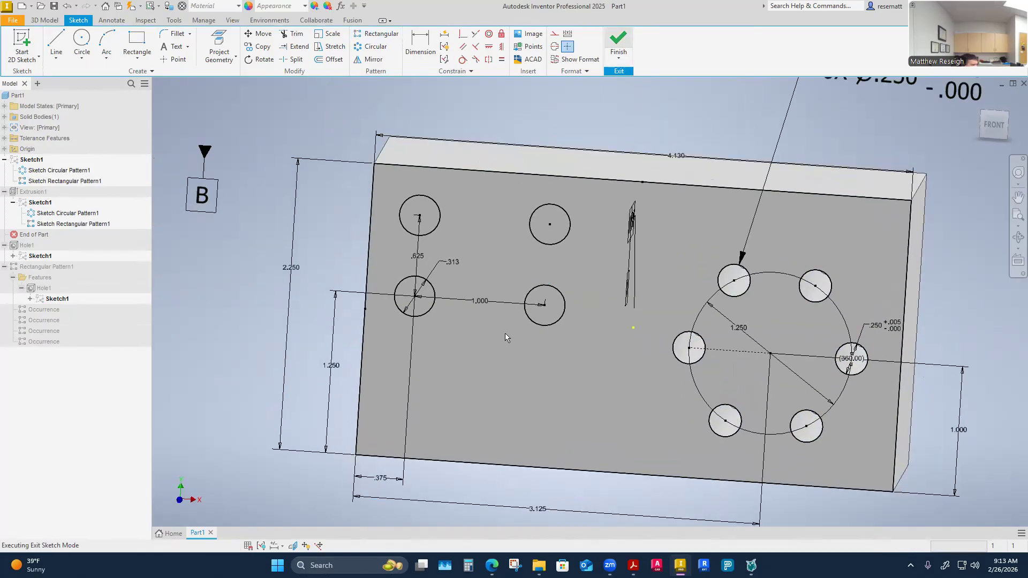
Exclude the four patterned circles from the base extrusion's profiles to form through holes, and hide the base sketch.
right_click(34, 191)
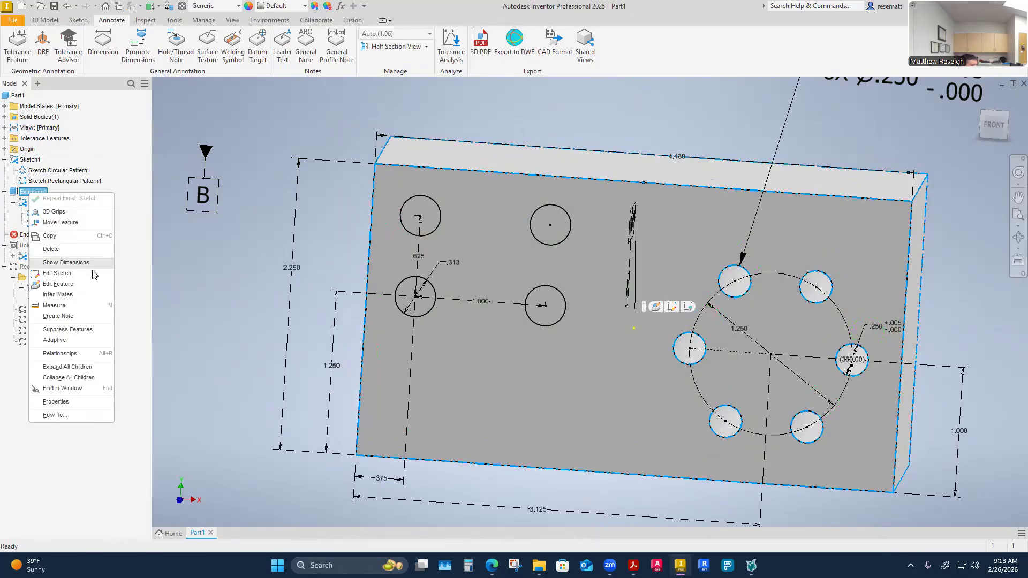
click(62, 284)
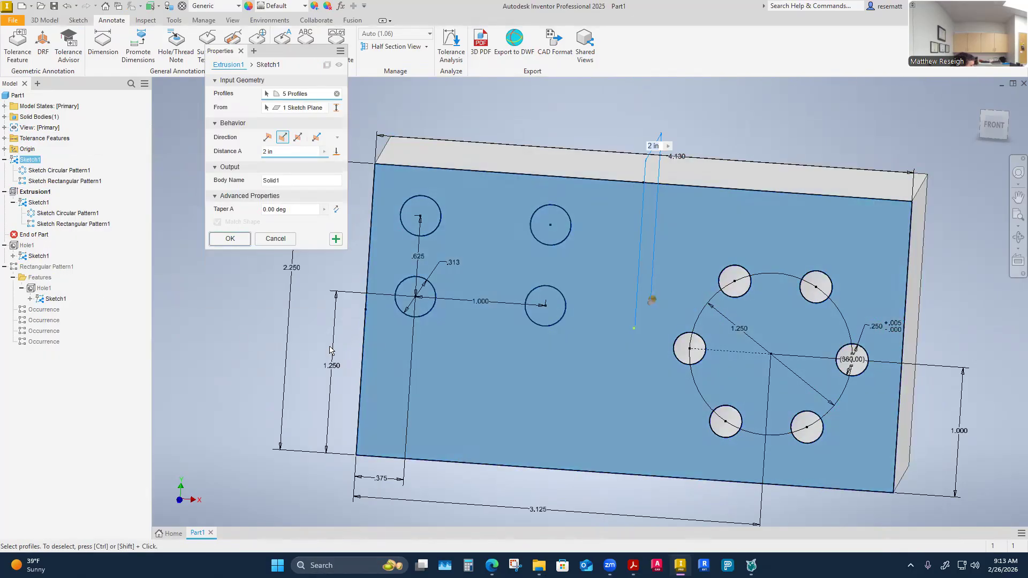
click(415, 212)
click(551, 229)
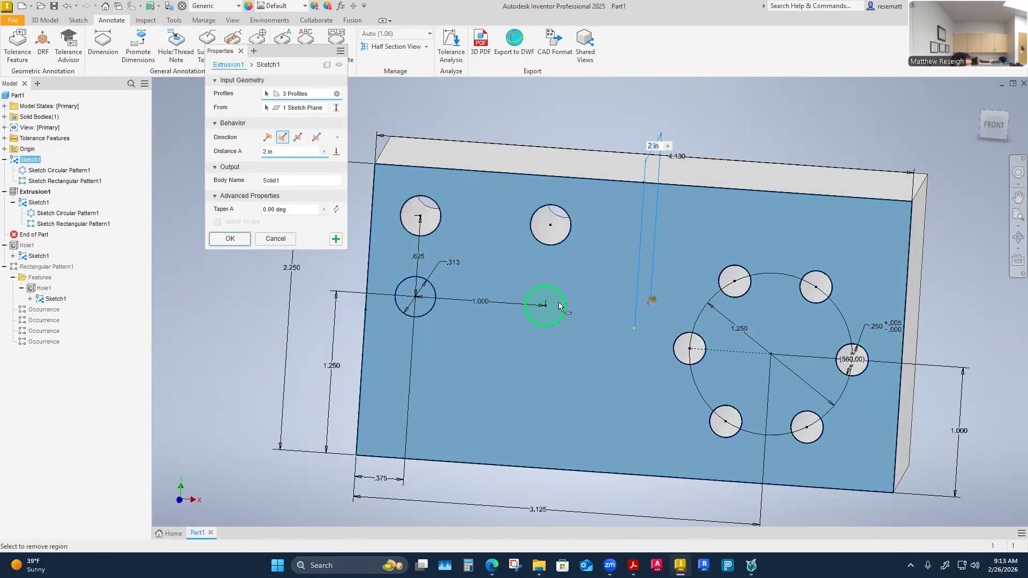
click(230, 238)
mouse_move(165, 300)
shift+middle_down()
mouse_move(203, 272)
mouse_move(199, 259)
mouse_move(373, 303)
shift+middle_up()
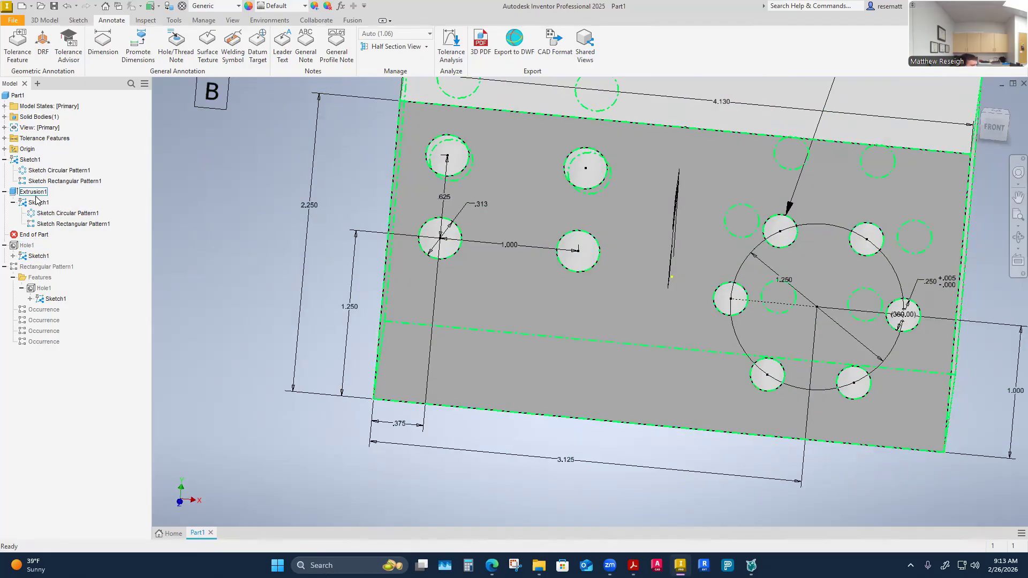
right_click(34, 163)
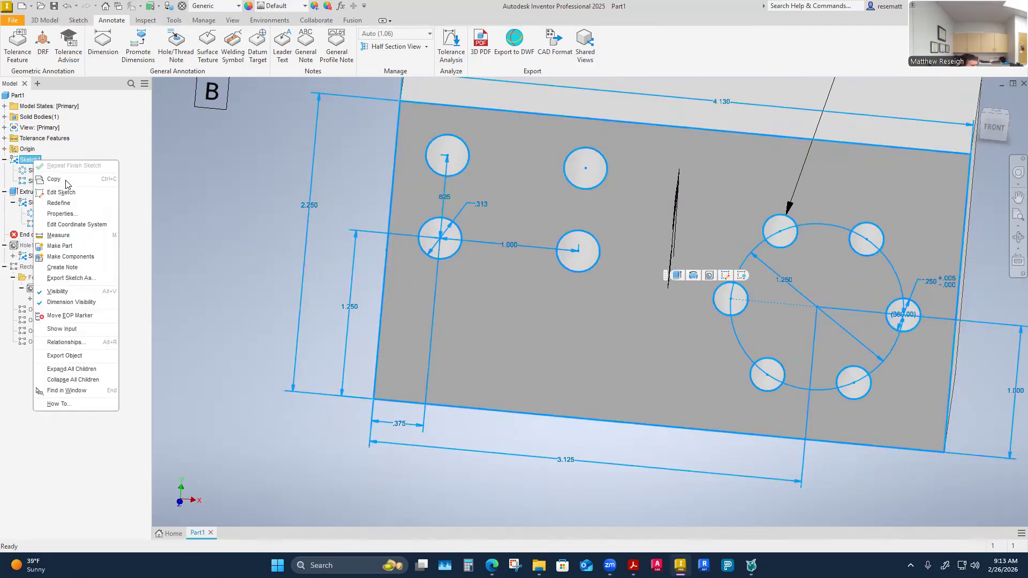
click(48, 293)
Try to place a Simple Hole Parallel Axes Pattern tolerance feature callout above the plate for the four-hole pattern.
click(19, 46)
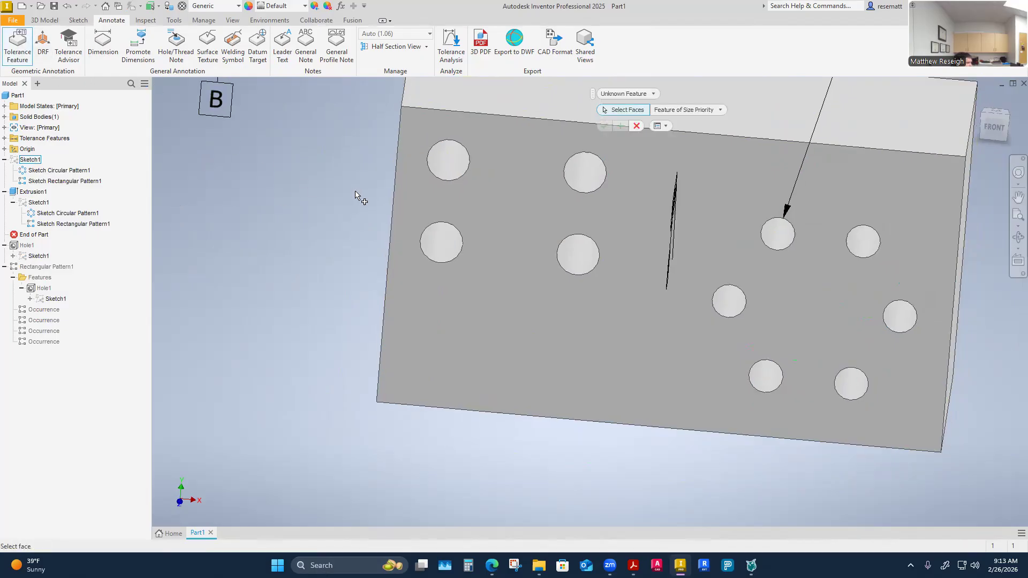
click(470, 216)
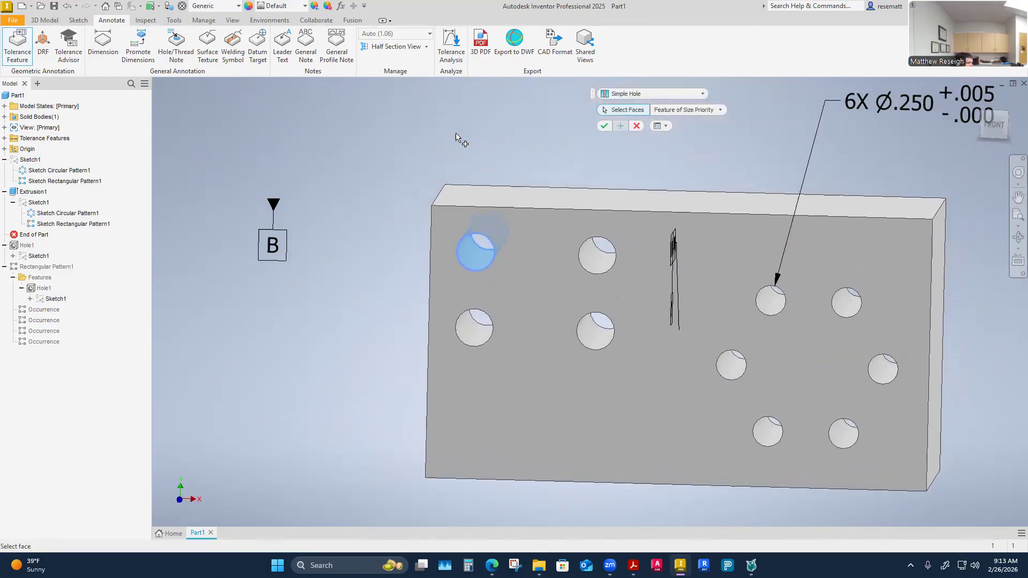
click(701, 94)
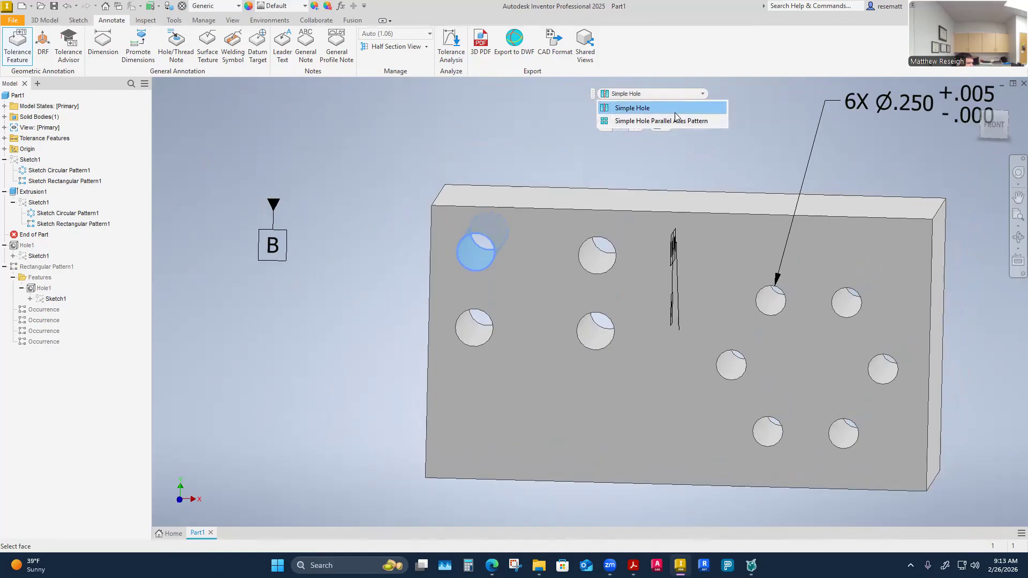
click(641, 124)
click(604, 126)
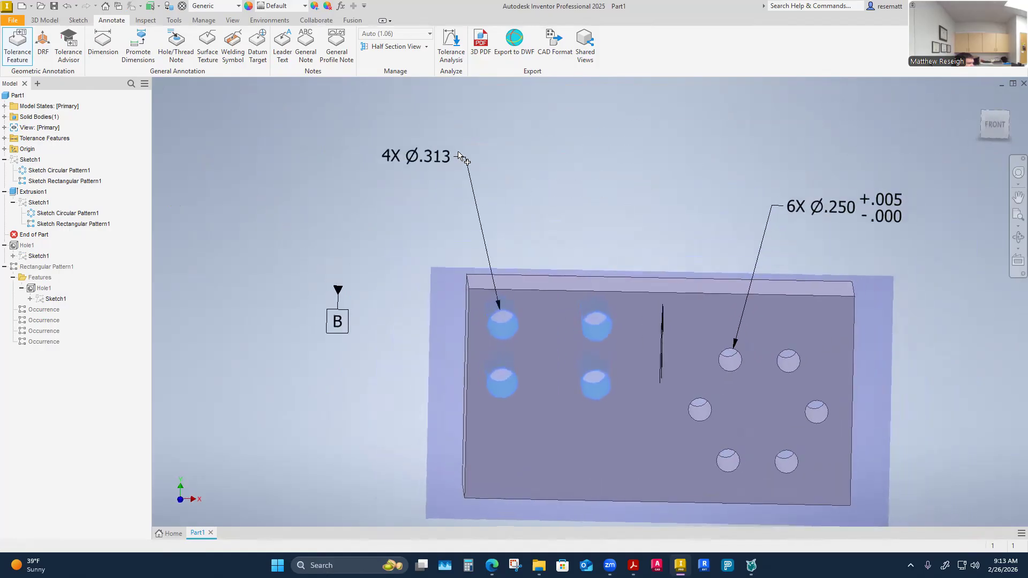
click(448, 166)
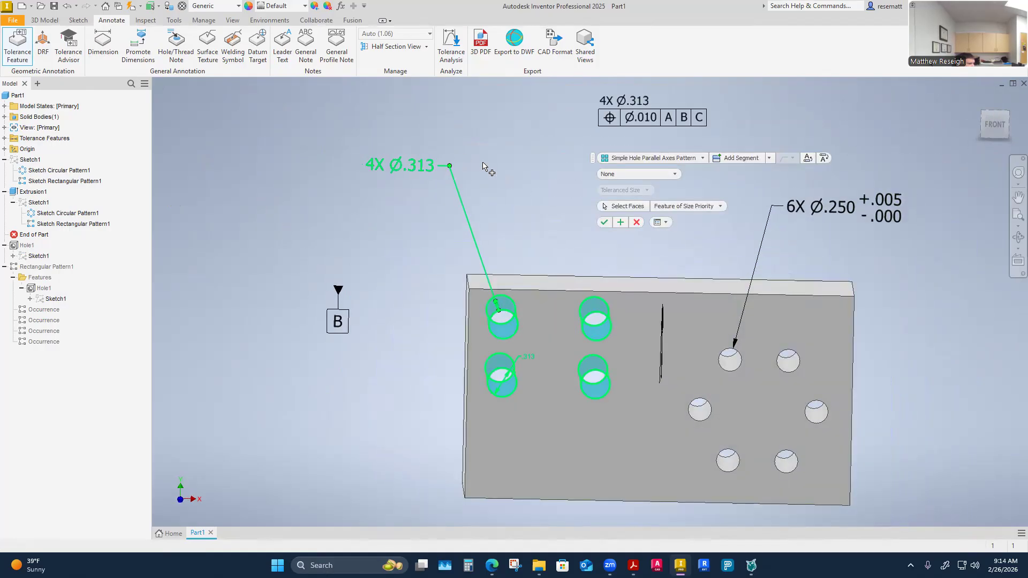
Try to apply a Deviation tolerance to the four-hole callout's diameter.
click(641, 102)
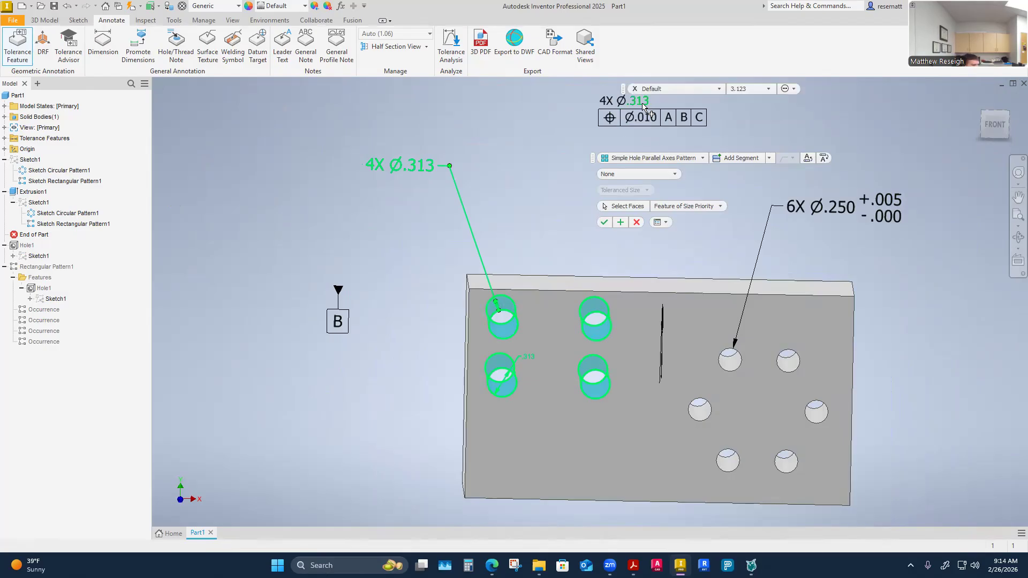
click(717, 90)
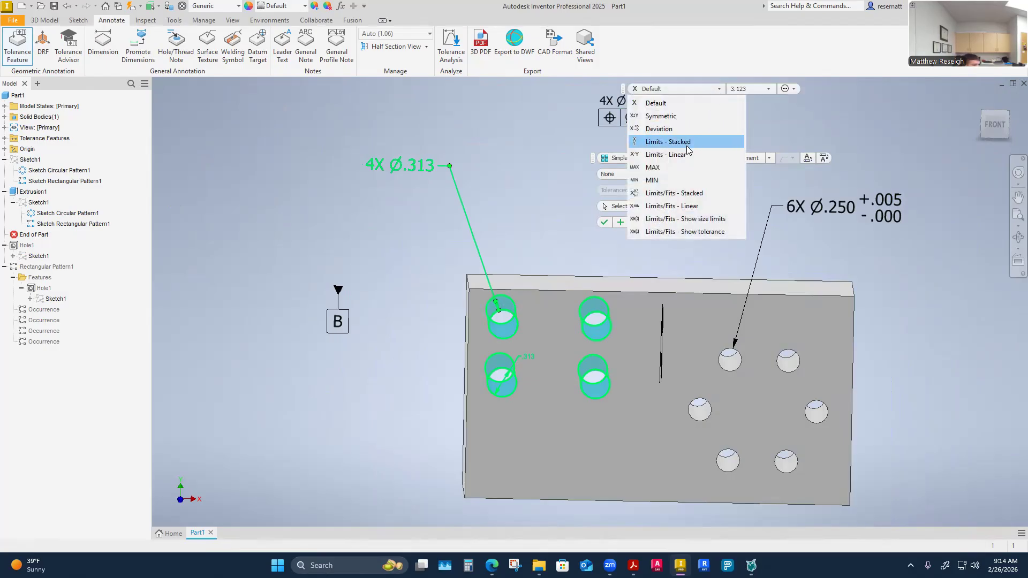
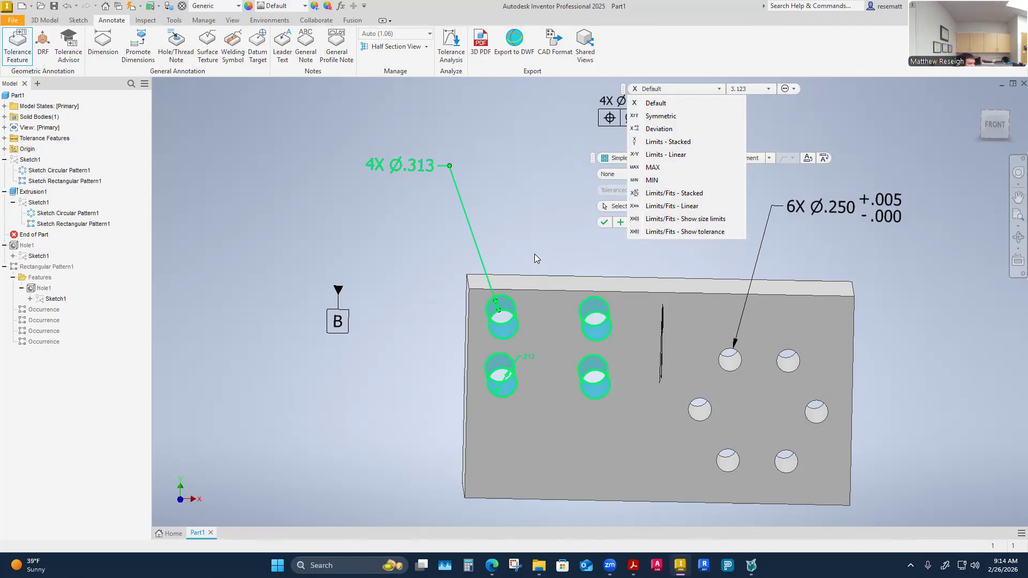
click(666, 128)
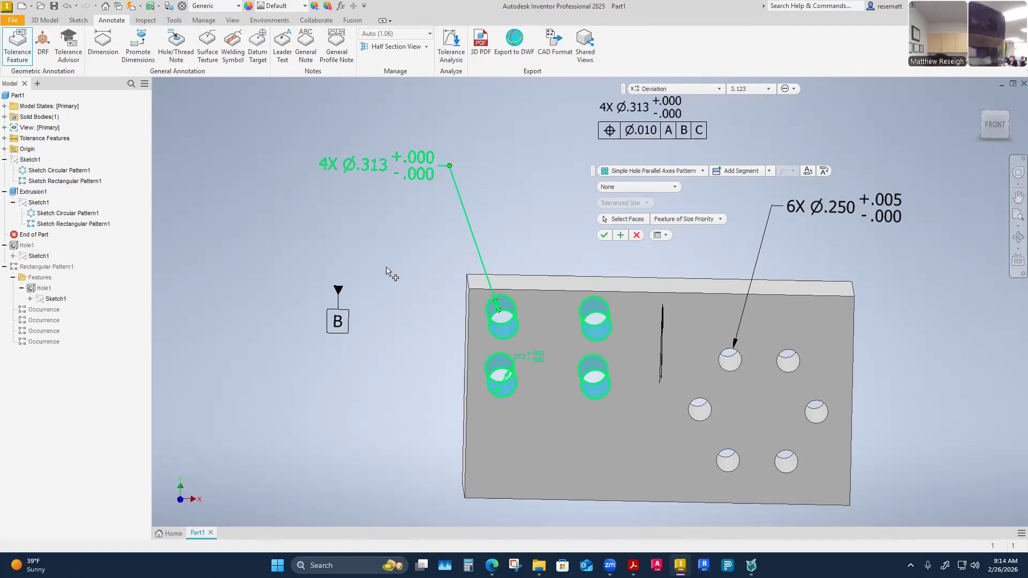
scroll(537, 229, down, 2)
scroll(539, 229, up, 3)
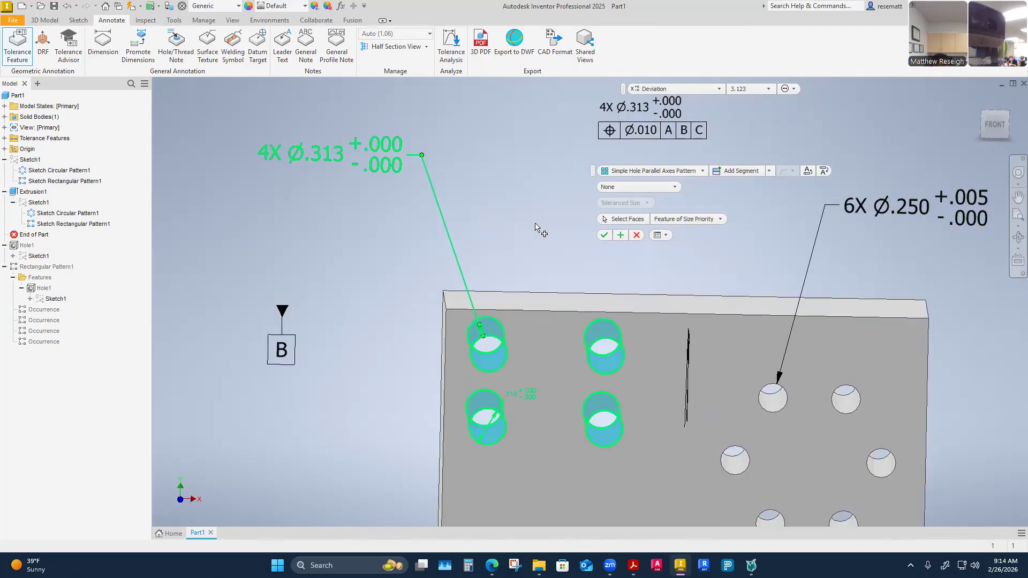
scroll(574, 227, down, 3)
Look through the Application Options, including the Notebook and Sketch settings, and close them without changes.
click(12, 20)
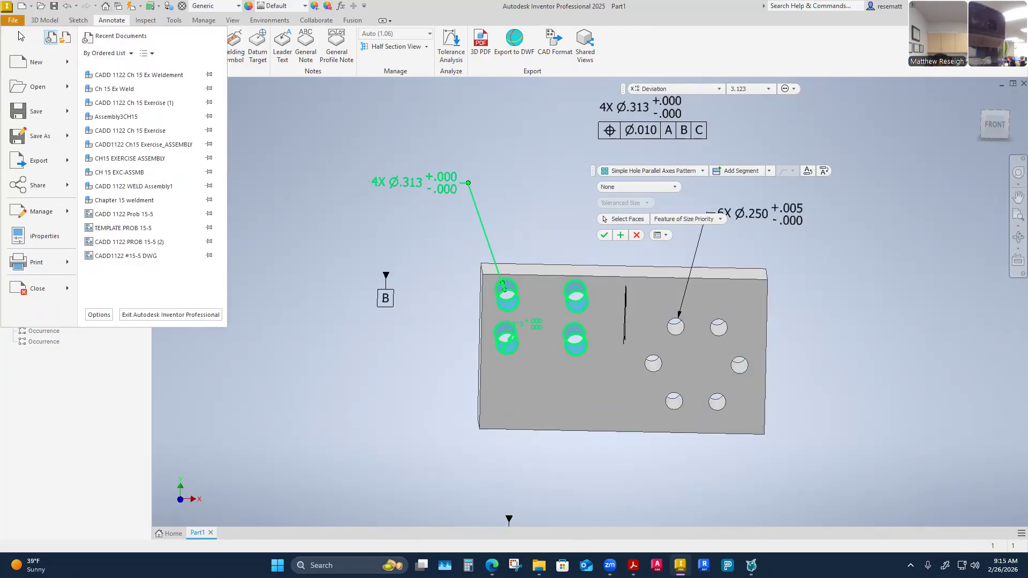
click(99, 314)
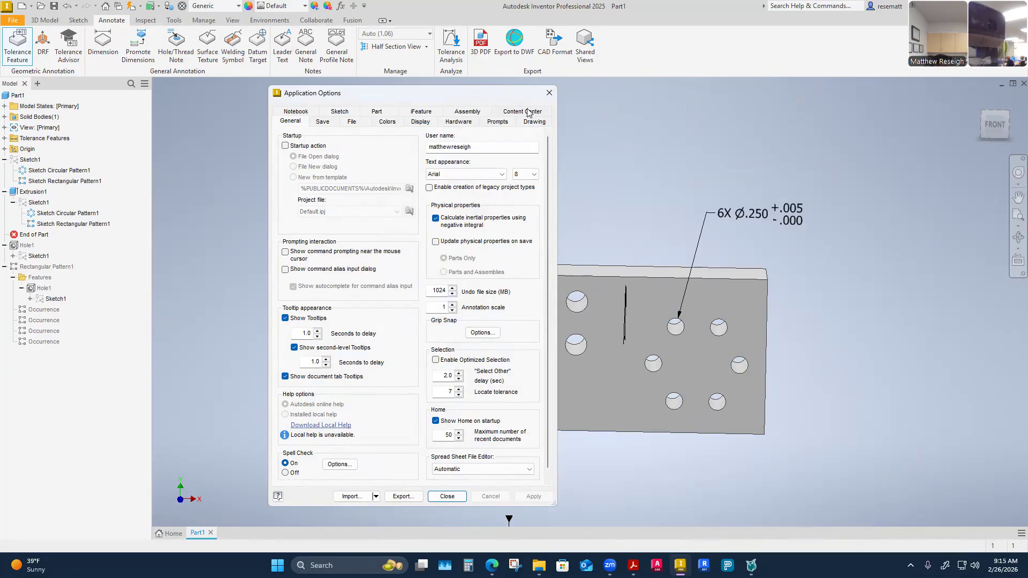
click(322, 122)
click(339, 111)
click(292, 113)
click(313, 114)
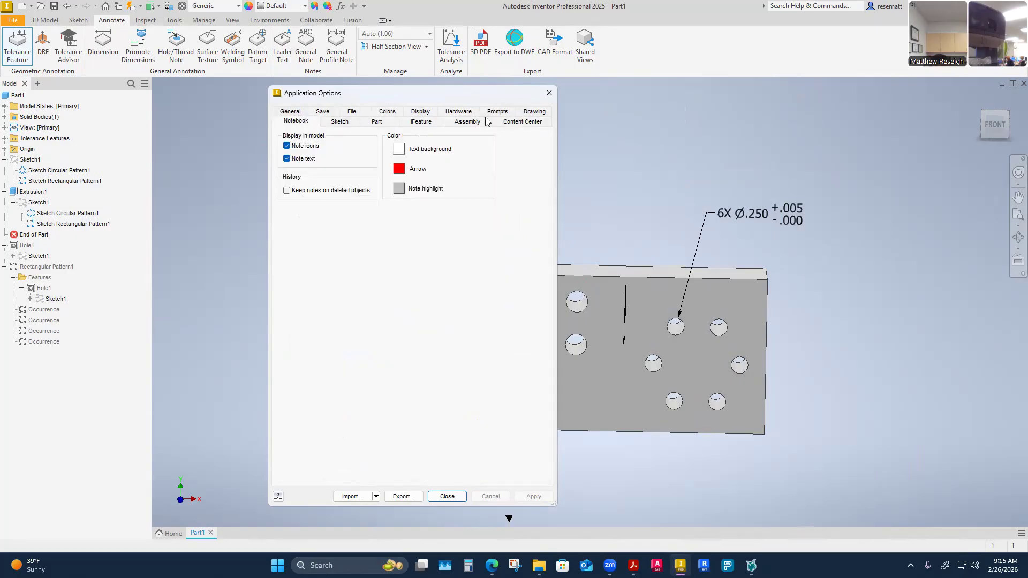
click(340, 122)
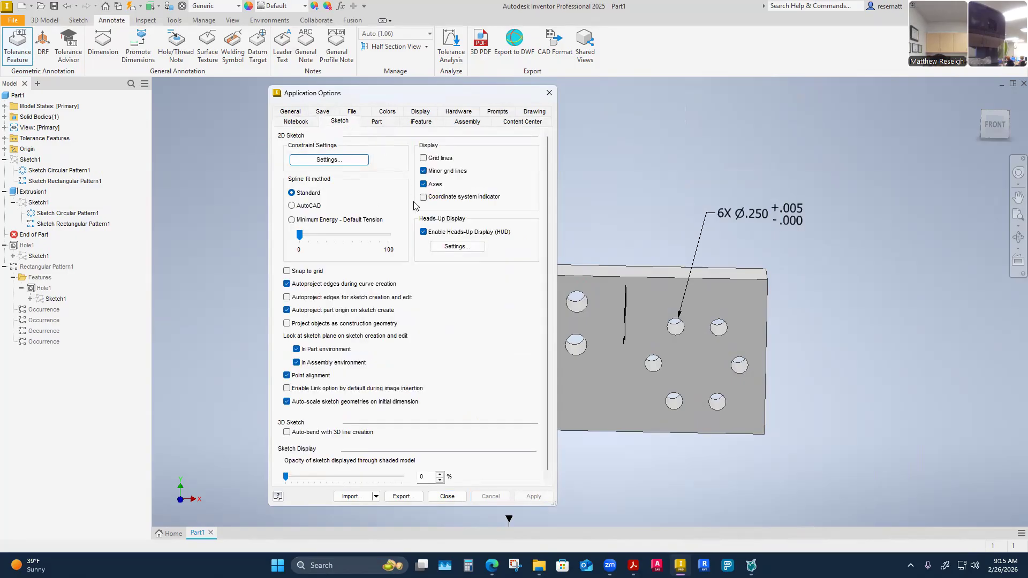
click(549, 92)
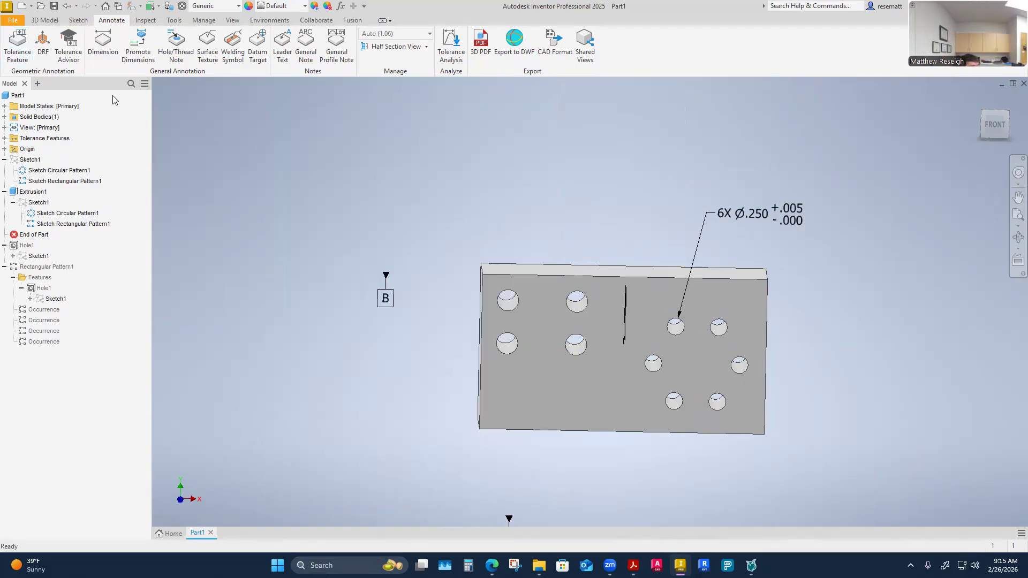
click(18, 45)
scroll(503, 333, down, 2)
scroll(503, 333, up, 5)
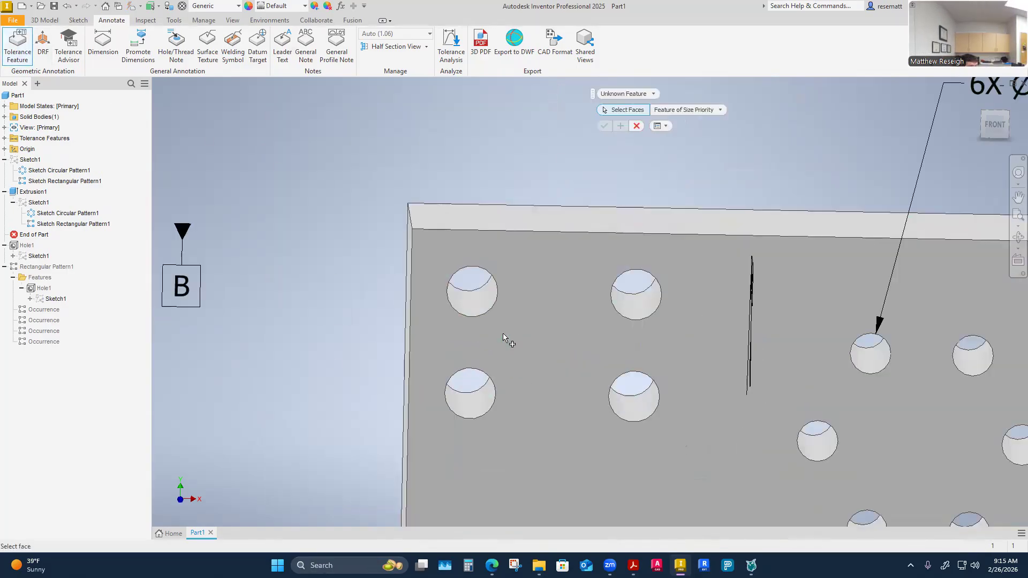
click(472, 294)
key(Escape)
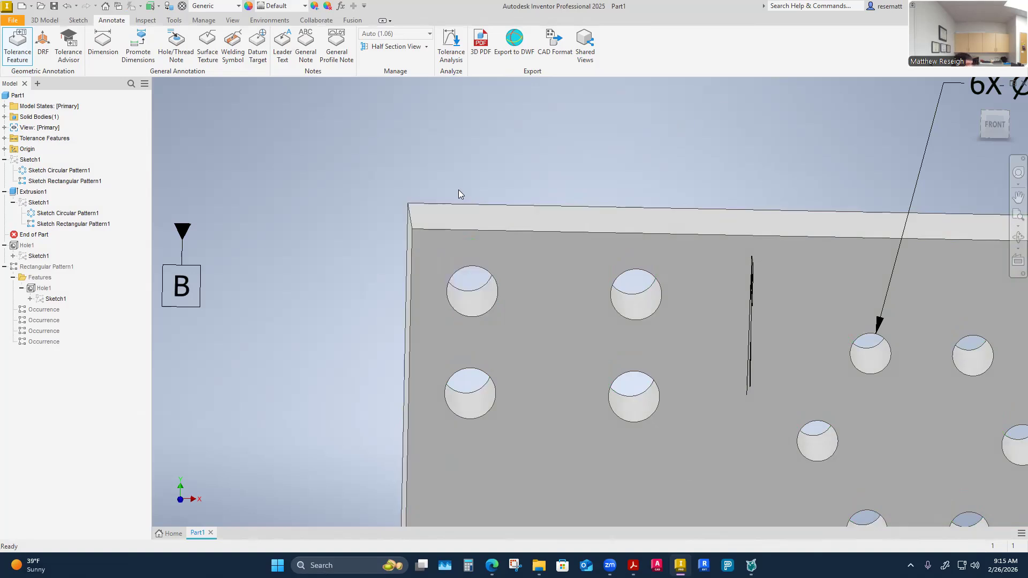
Add a tolerance feature to the four-hole group as a Simple Hole Parallel Axes Pattern, placing its callout above the plate's upper-left corner.
click(17, 45)
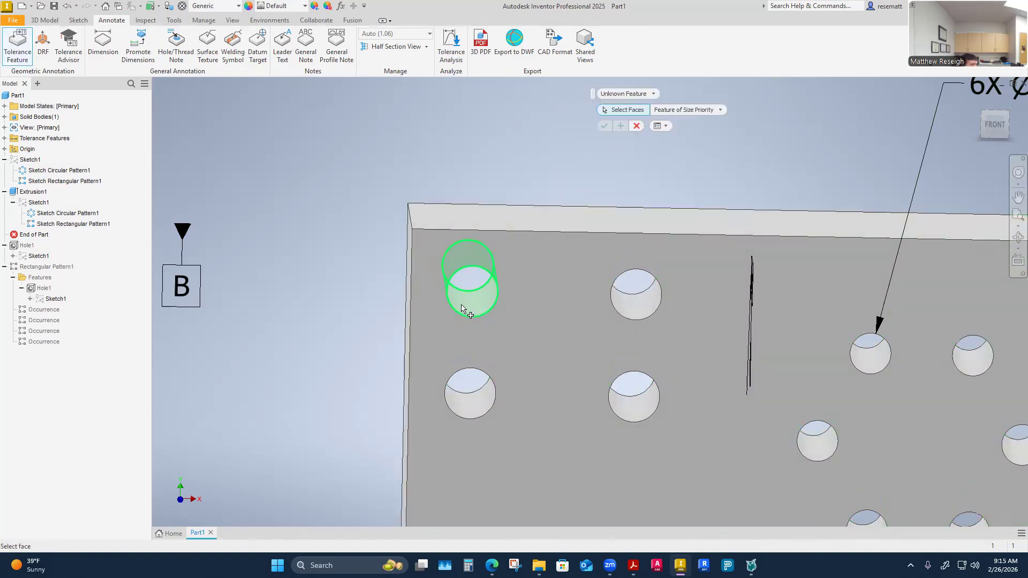
click(471, 292)
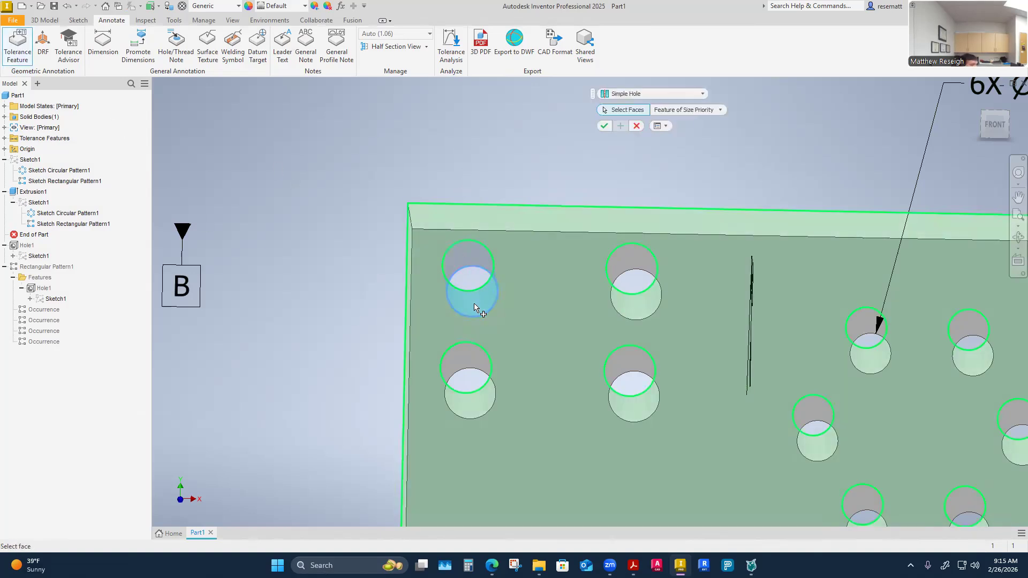
click(702, 94)
click(670, 122)
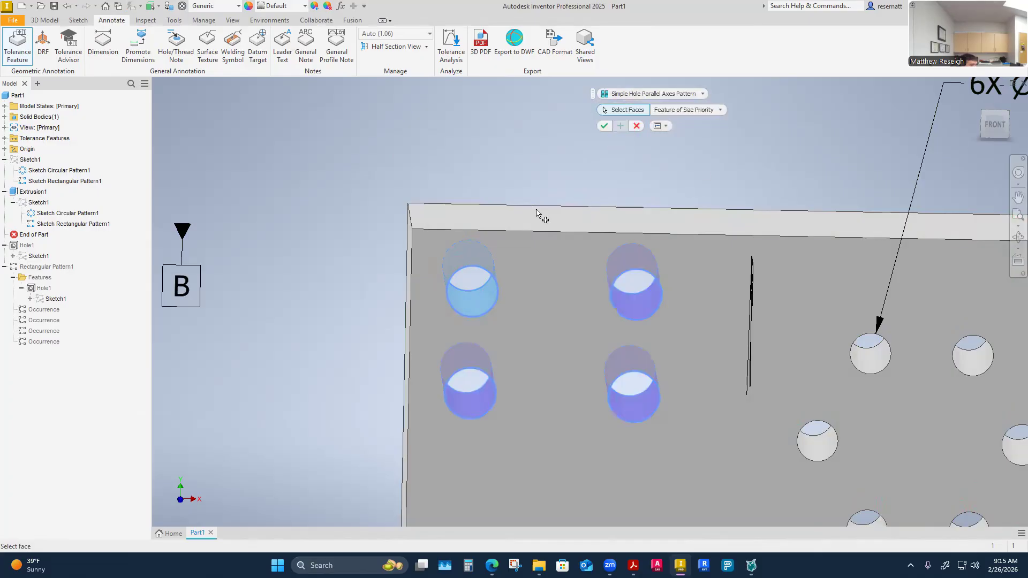
click(604, 126)
scroll(369, 120, down, 6)
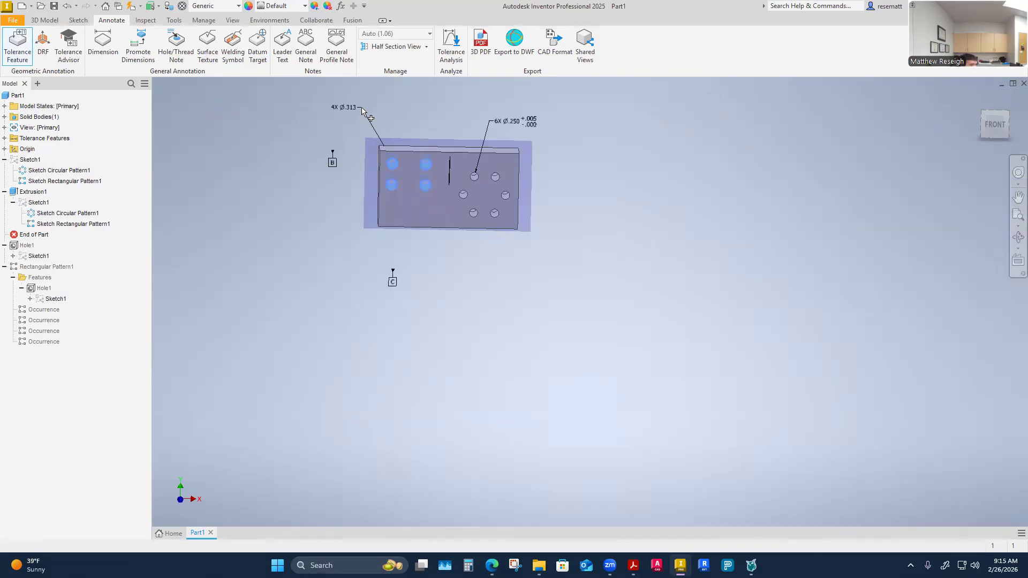
double_click(362, 109)
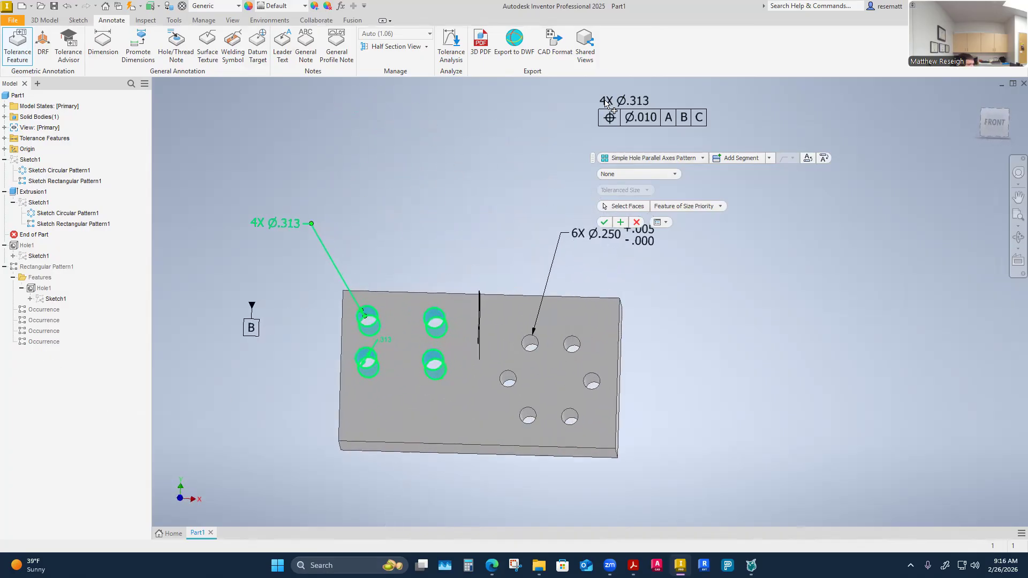
Give the four-hole callout's diameter a Deviation tolerance, with four-decimal precision (4.1234) for both the diameter and the deviation values.
click(631, 100)
click(712, 88)
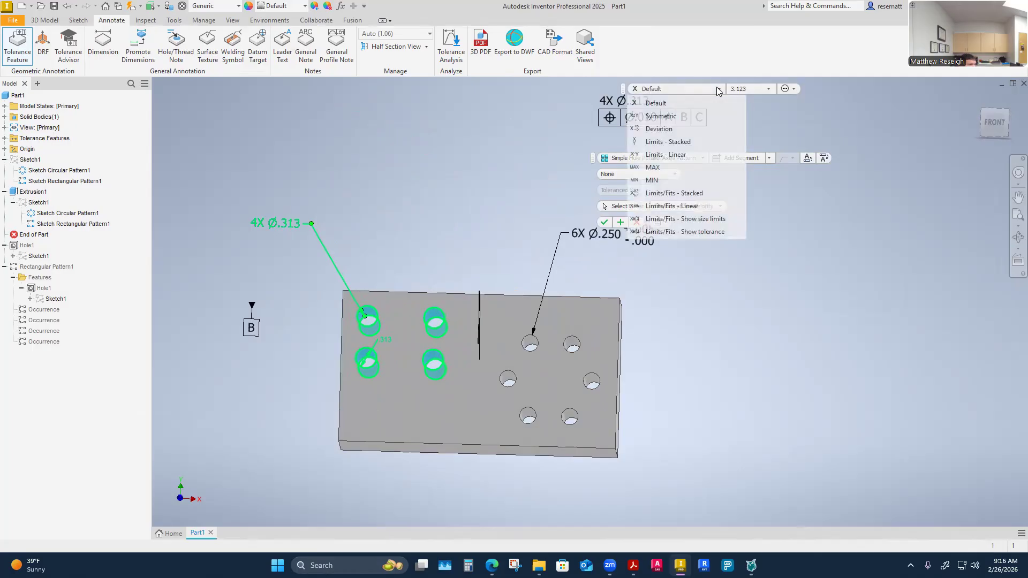
click(673, 131)
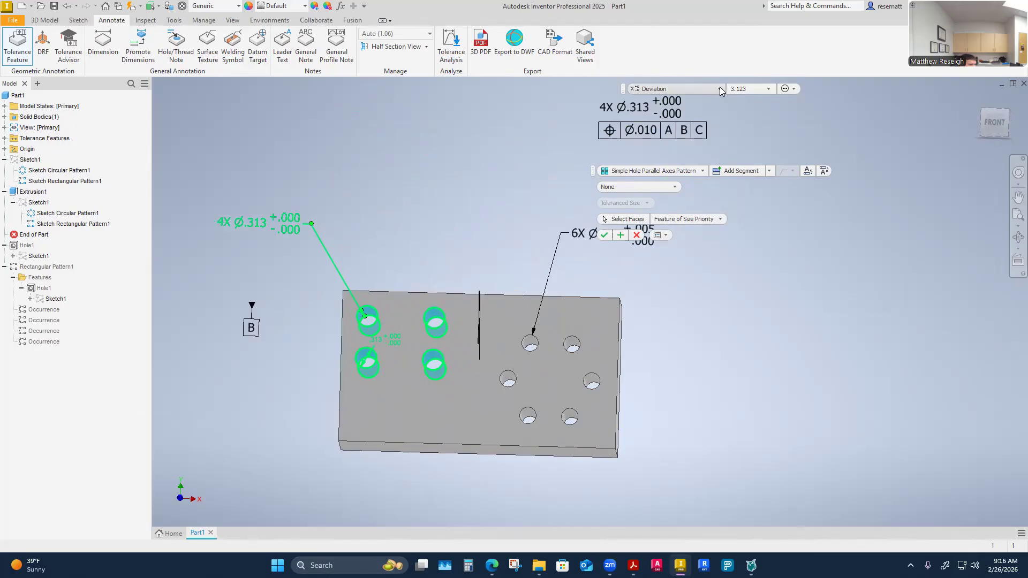
click(768, 88)
click(760, 149)
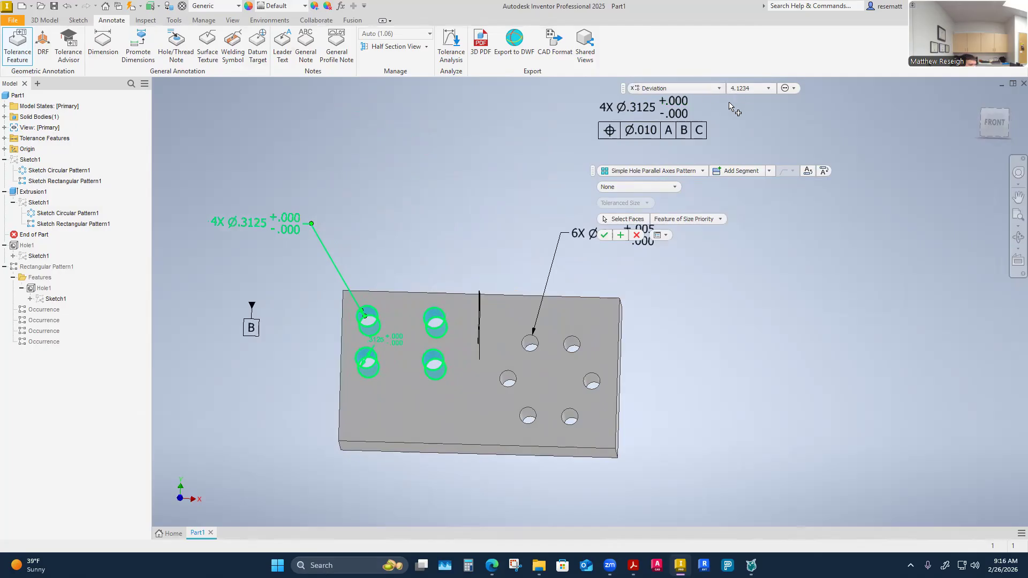
click(766, 91)
click(749, 149)
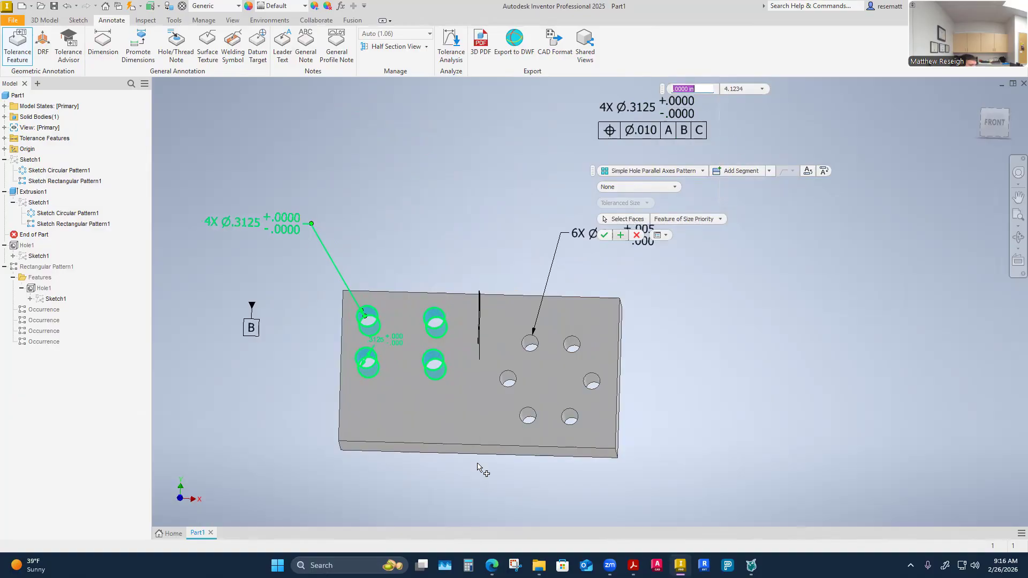
Check the hole tolerances in the reference drawing PDF in Edge, return to Inventor, and set the four-hole diameter's upper deviation to .0100 in.
mouse_move(491, 565)
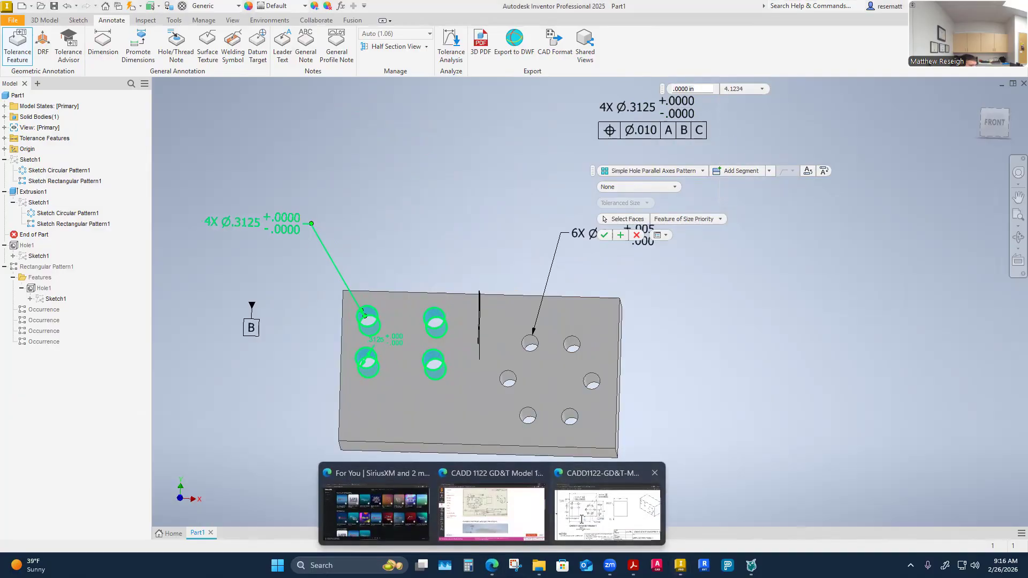
click(583, 522)
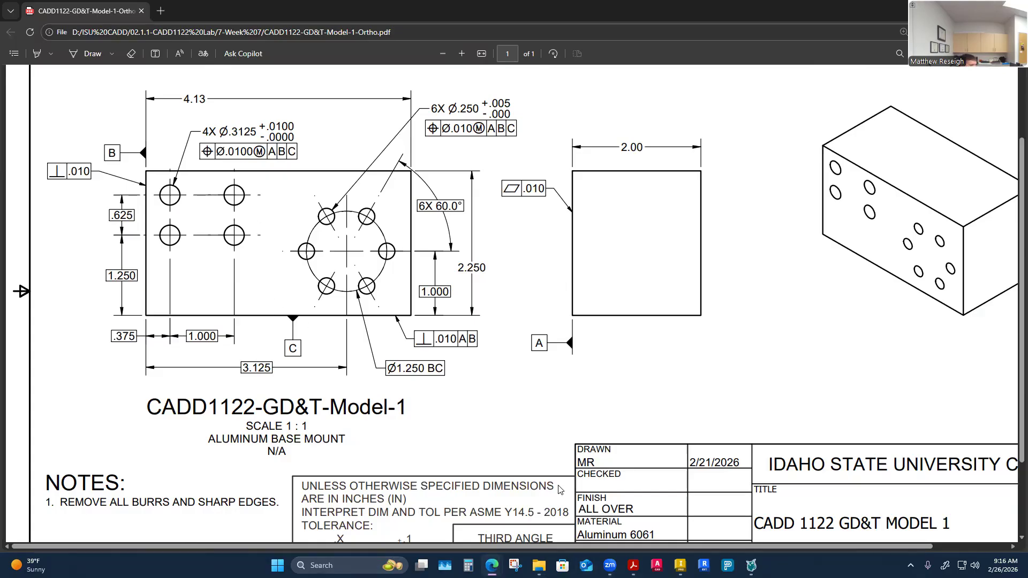
mouse_move(634, 566)
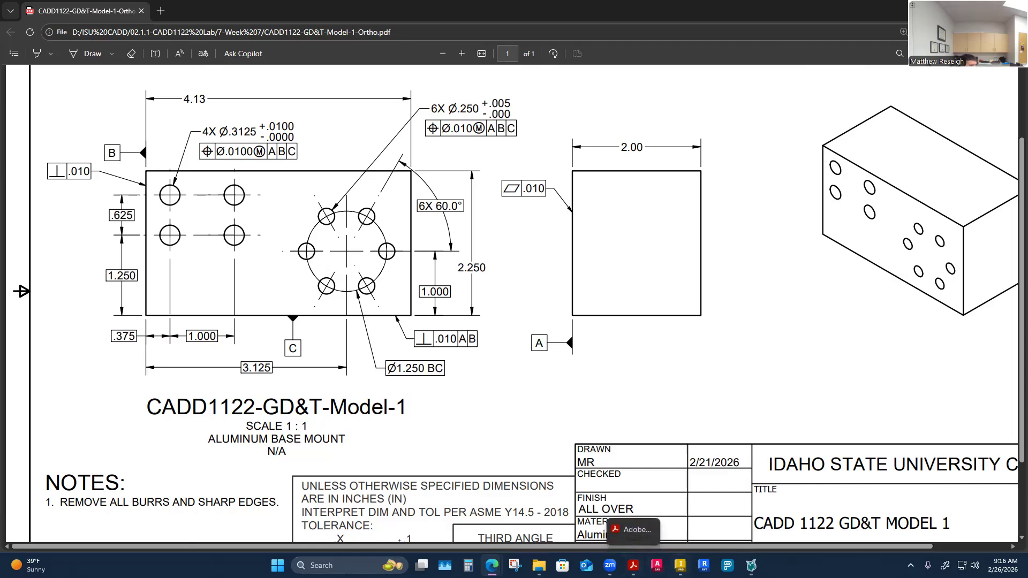
click(680, 565)
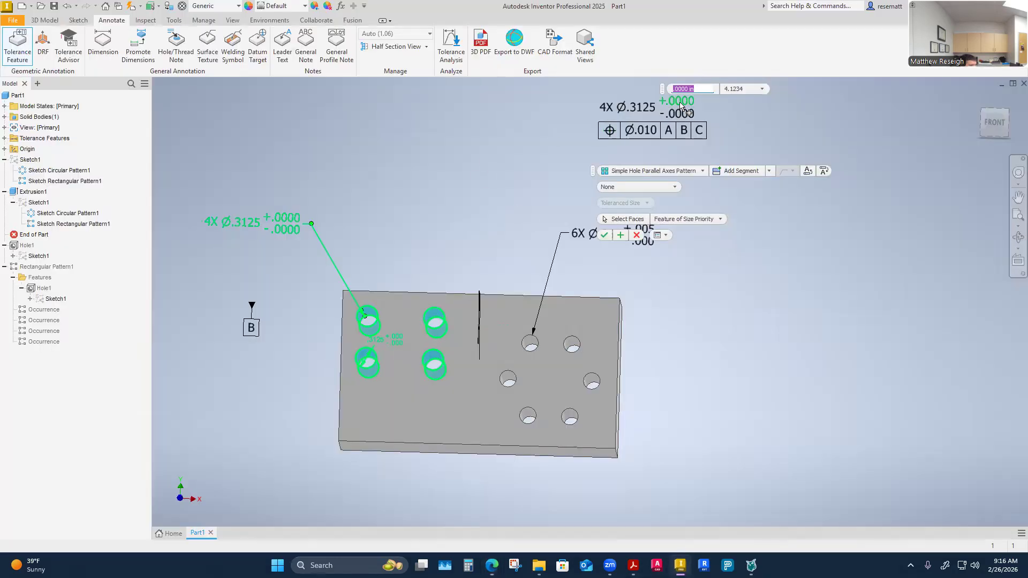
click(698, 89)
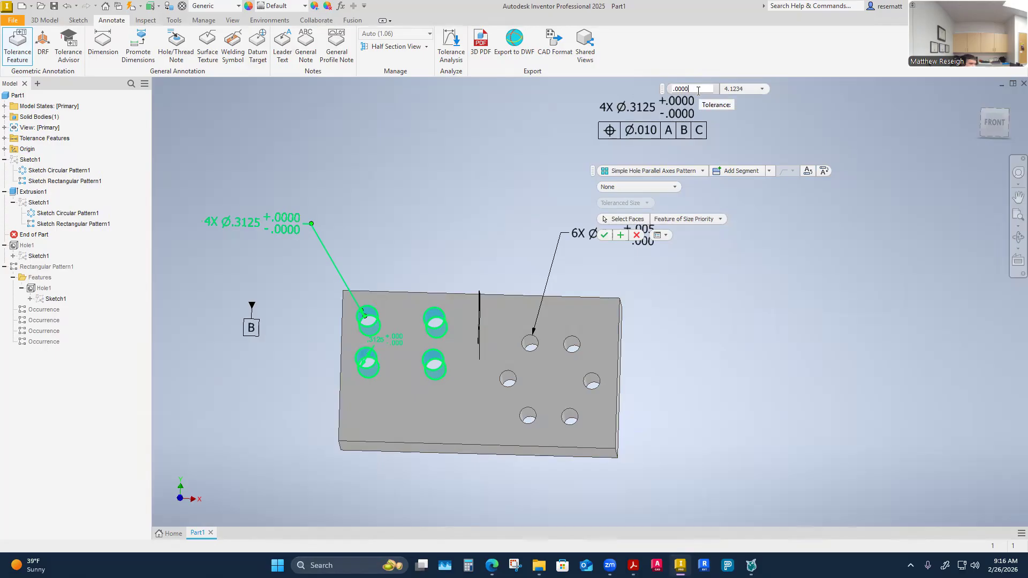
text(100)
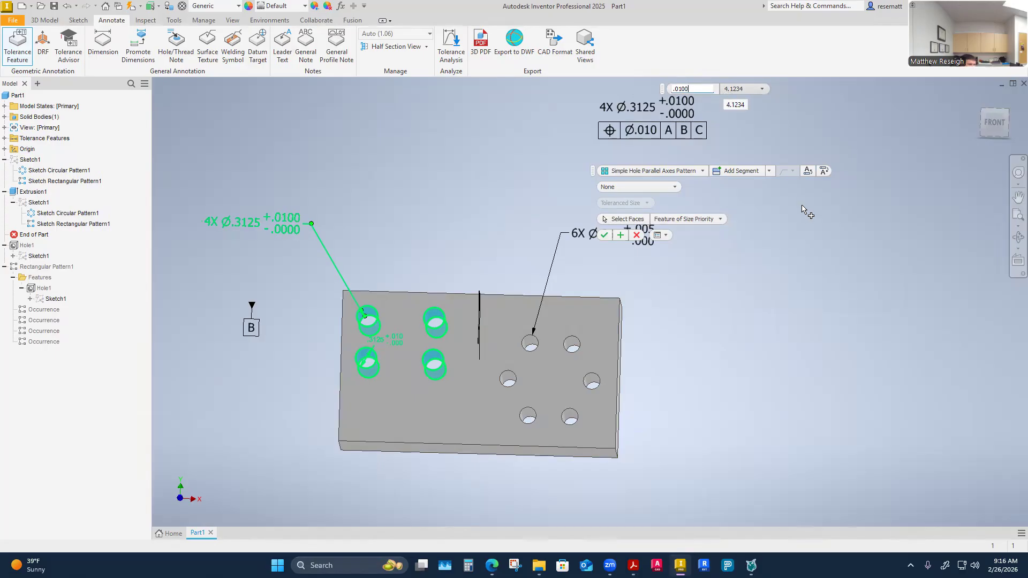
Add the maximum material condition modifier to the four-hole position tolerance and set its value to .0100.
click(659, 135)
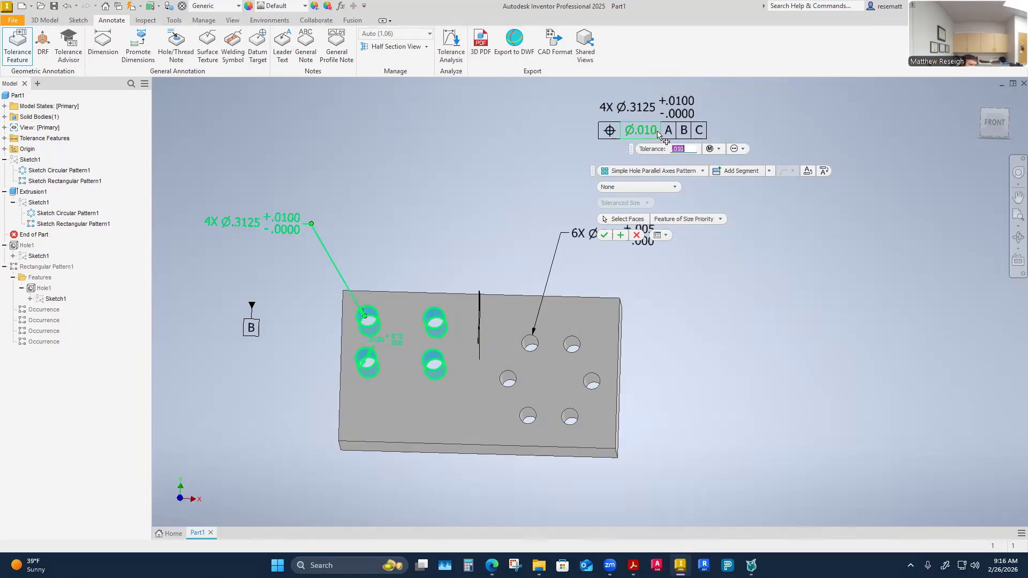
click(714, 149)
click(730, 162)
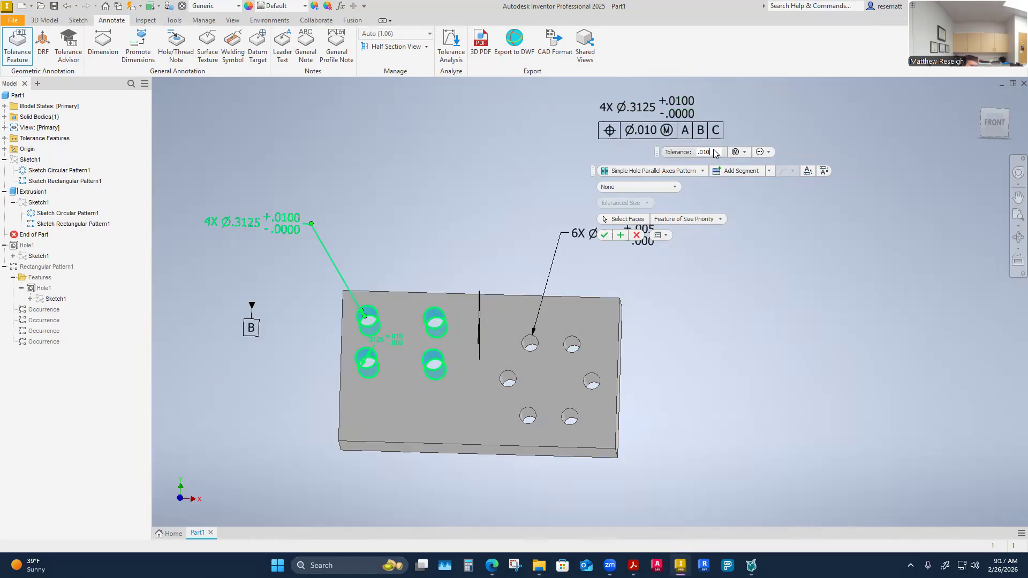
text(0)
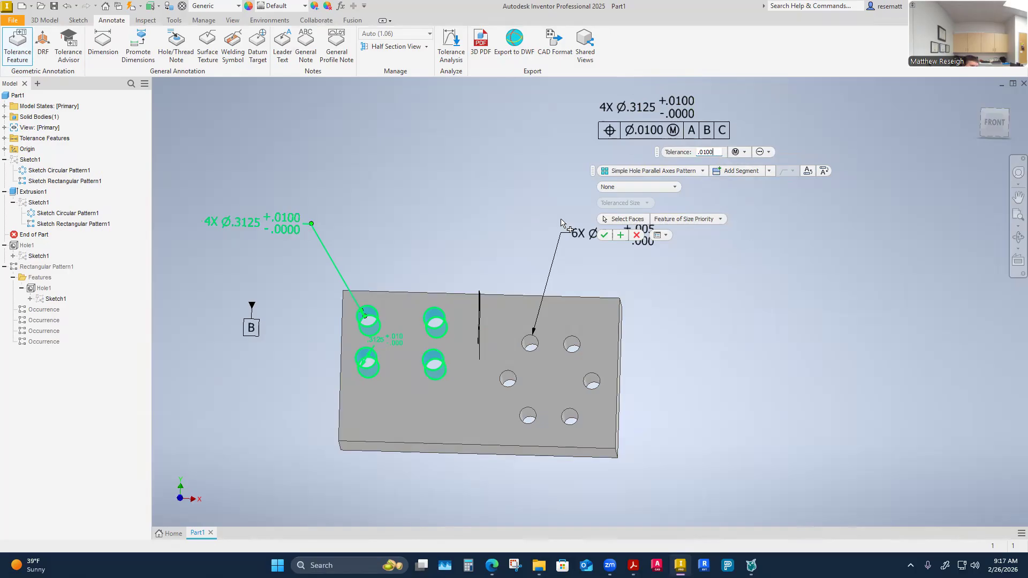
Apply the four-hole tolerance feature, and reopen its callout to review the position frame settings.
click(606, 239)
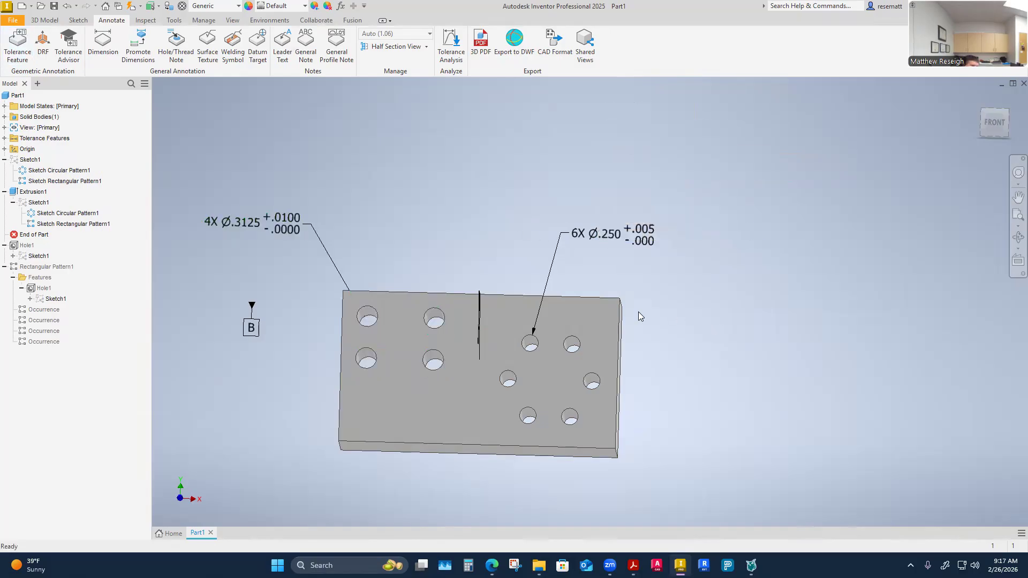
scroll(508, 284, up, 5)
scroll(474, 274, down, 6)
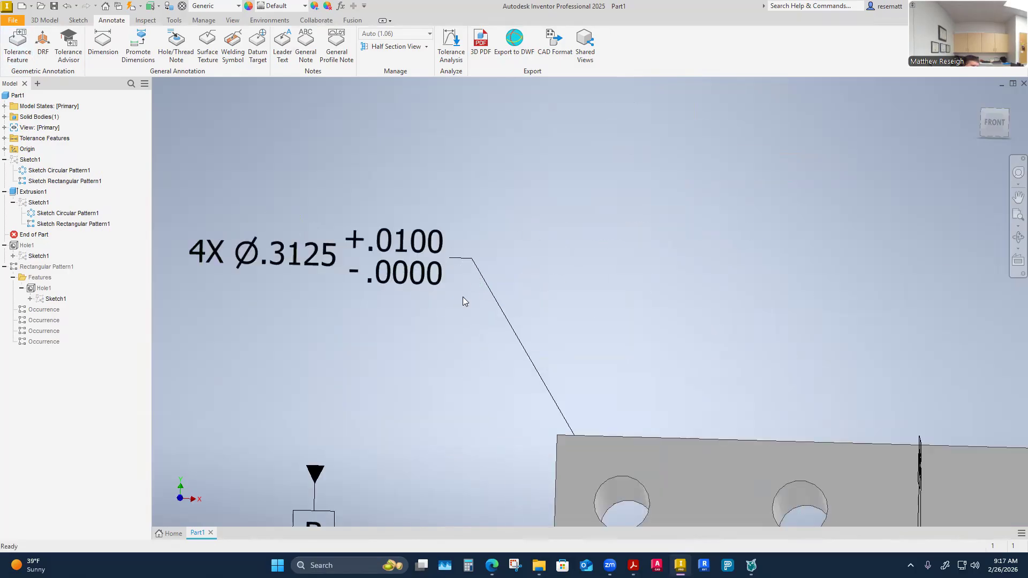
double_click(411, 283)
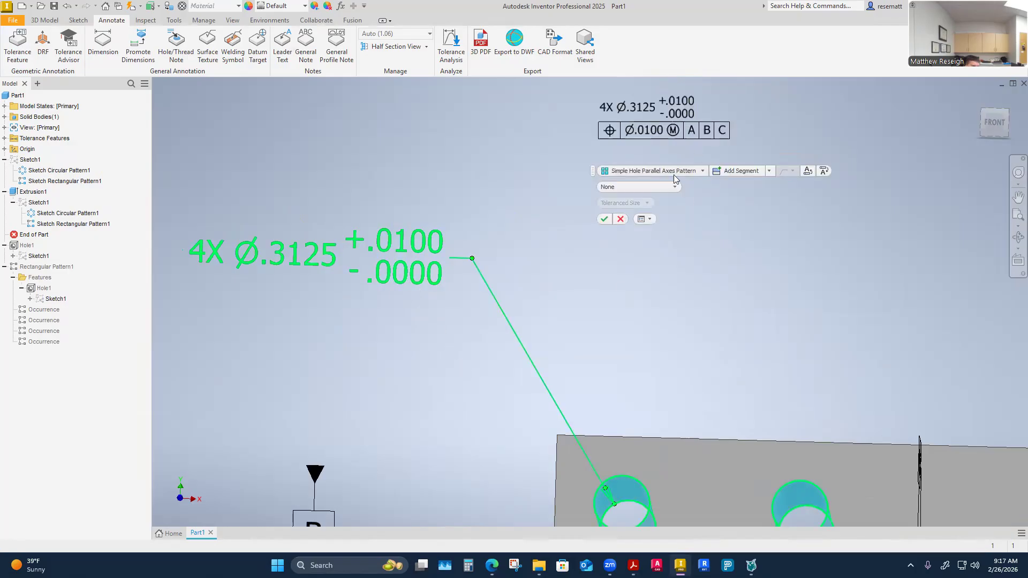
scroll(623, 287, up, 3)
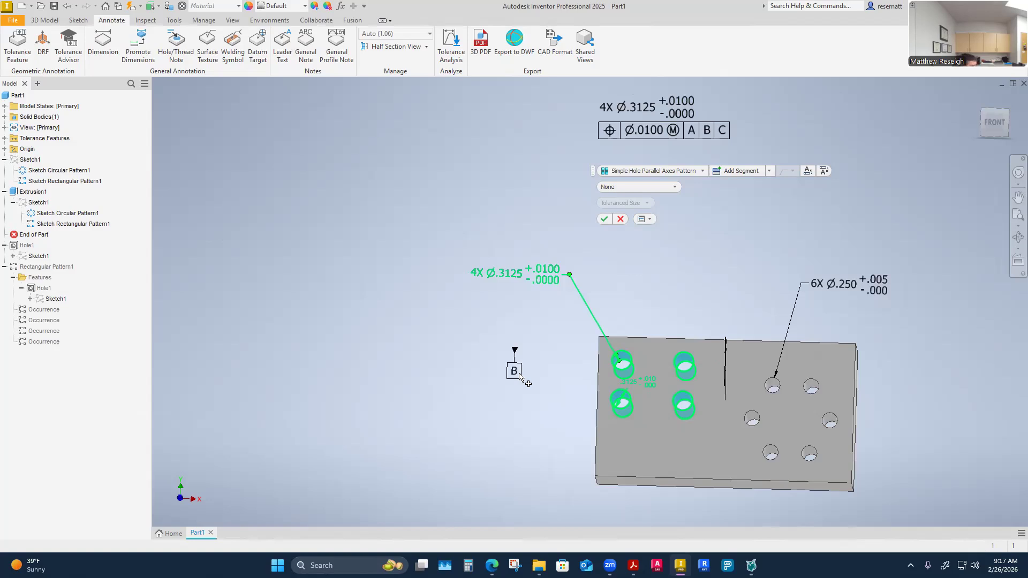
shift+middle_drag(446, 353, 454, 373)
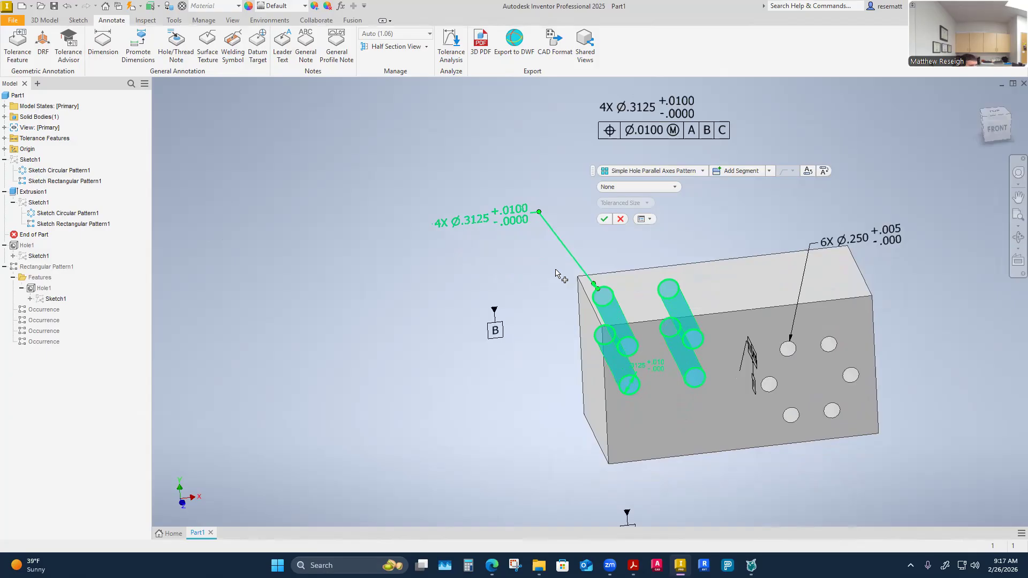
click(605, 219)
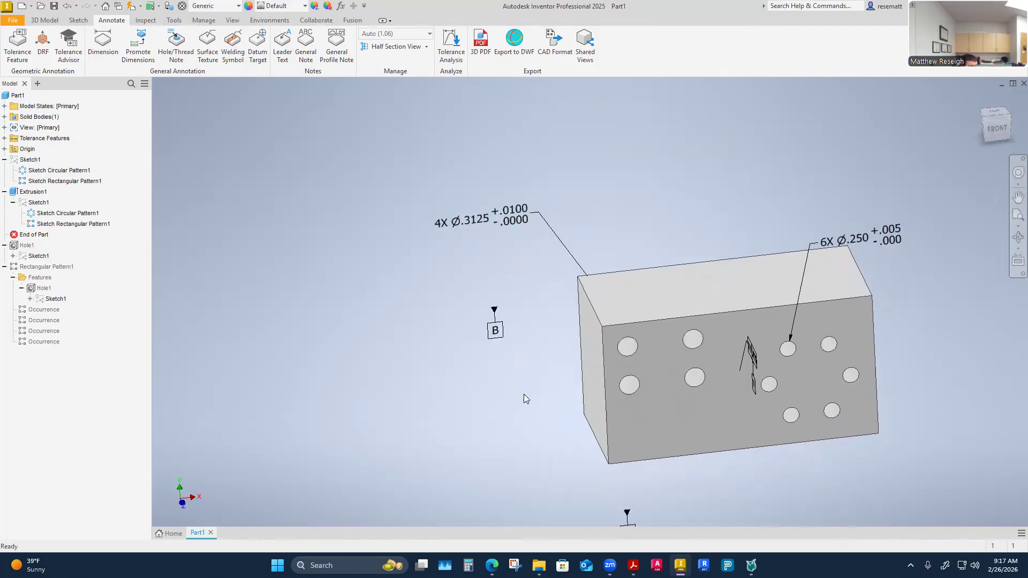
Open the datum C tolerance feature on the plate's bottom face and examine its settings and the annotations around the part.
scroll(523, 394, down, 5)
scroll(546, 423, up, 4)
shift+middle_drag(566, 452, 549, 397)
scroll(565, 462, up, 3)
double_click(509, 292)
shift+middle_drag(509, 292, 626, 346)
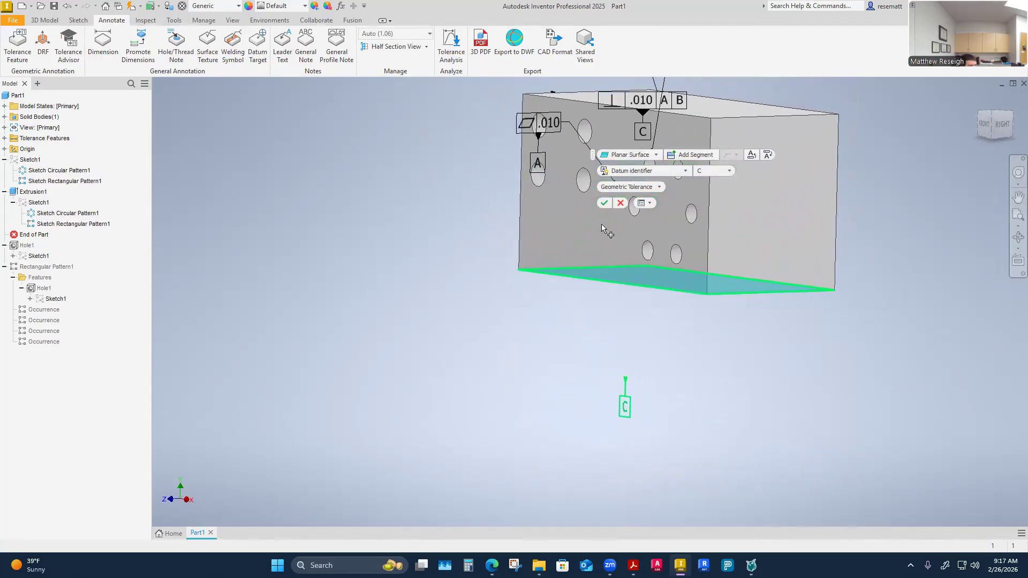
shift+middle_drag(650, 185, 600, 356)
click(604, 202)
shift+middle_drag(650, 160, 126, 328)
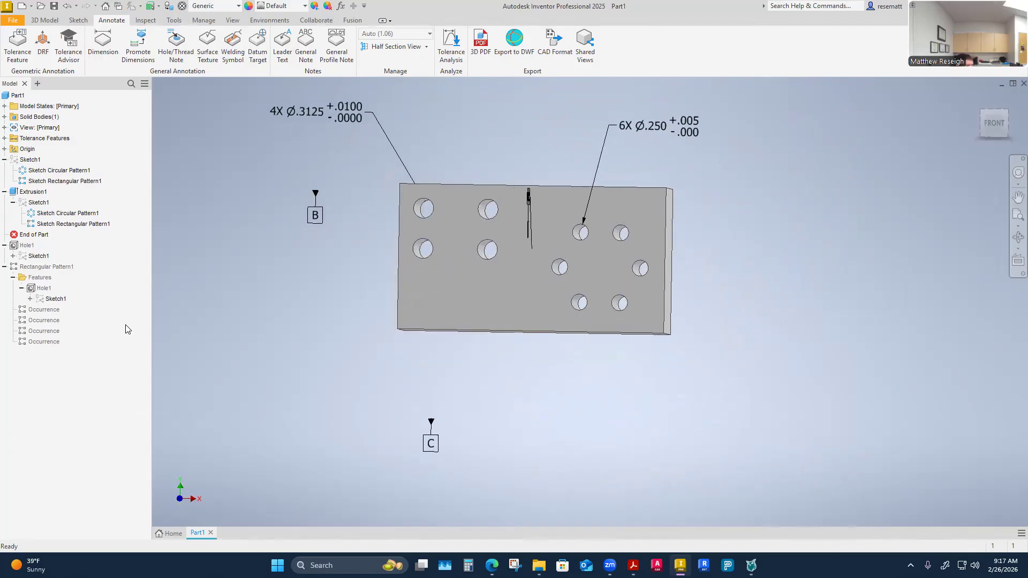
Move the End of Part marker below Rectangular Pattern1 so Hole1 and the pattern are included in the model.
click(26, 246)
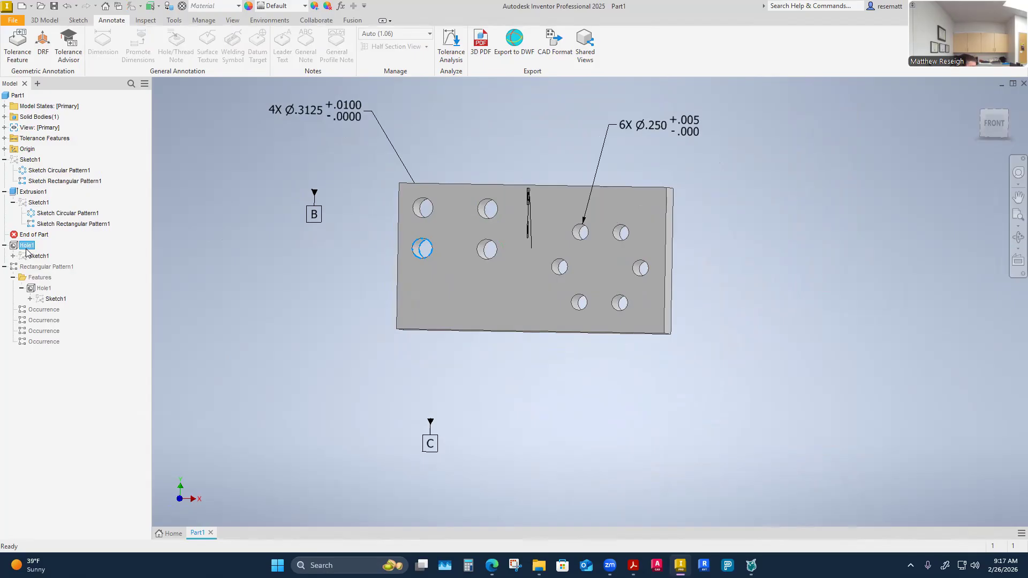
ctrl+click(44, 341)
click(30, 246)
right_click(28, 245)
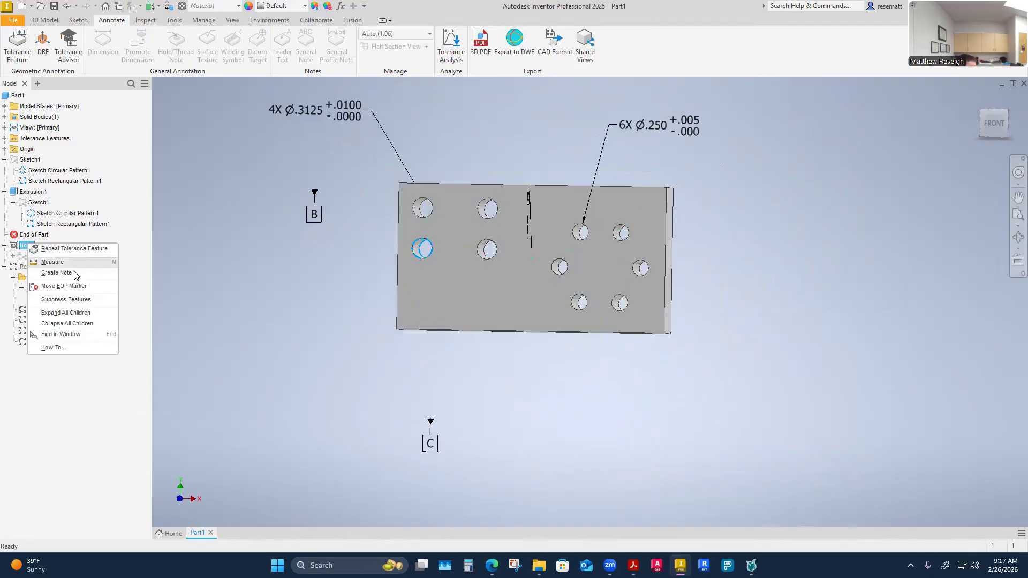
click(63, 317)
mouse_move(25, 238)
mouse_down()
mouse_move(22, 281)
mouse_move(22, 271)
mouse_up()
click(234, 100)
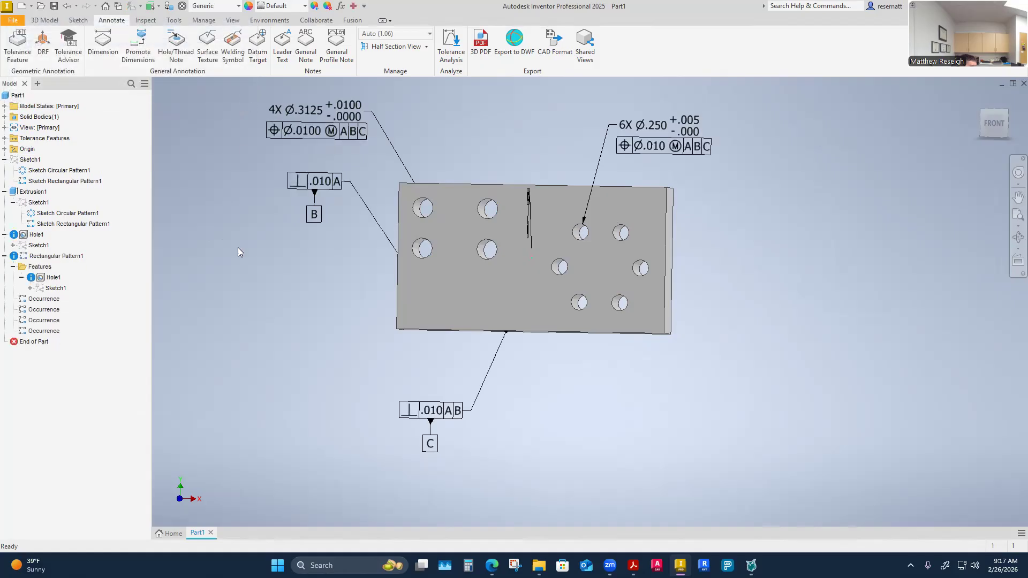
Delete the Hole1 feature together with its rectangular pattern, and hide the shared Sketch1.
right_click(34, 234)
click(51, 251)
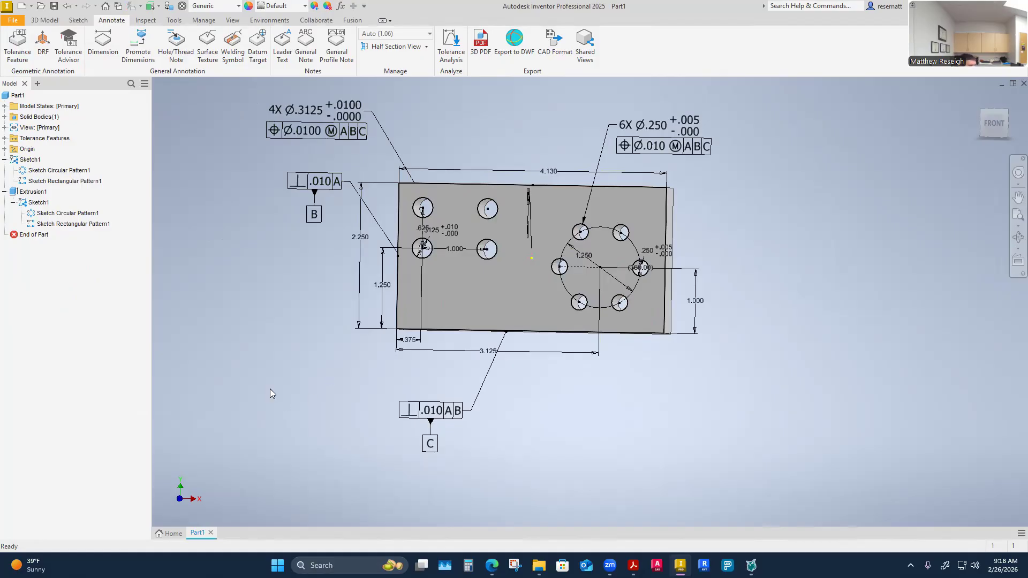
click(30, 160)
right_click(30, 160)
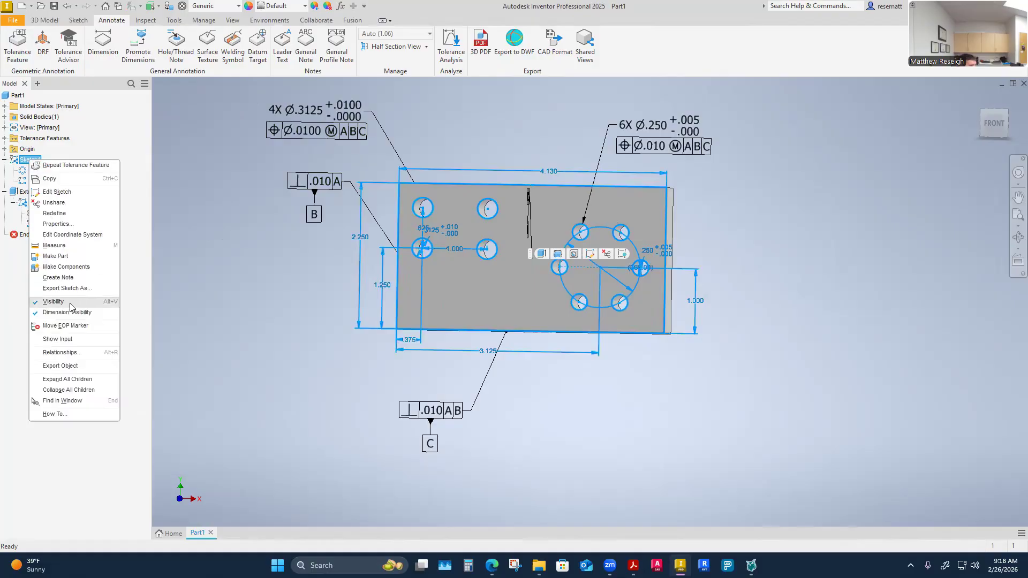
click(53, 308)
shift+middle_drag(217, 282, 251, 311)
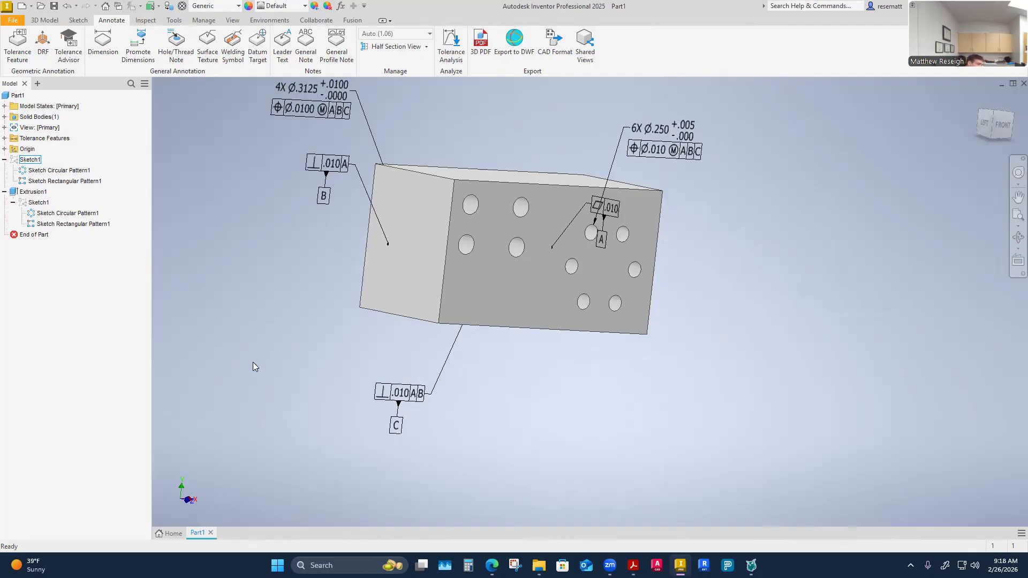
Review the annotated model from several sides, check the basic dimensions in the reference drawing PDF in Edge, and return to Inventor.
click(27, 236)
mouse_move(268, 461)
shift+middle_down()
mouse_move(316, 430)
mouse_move(363, 423)
mouse_move(358, 412)
shift+middle_up()
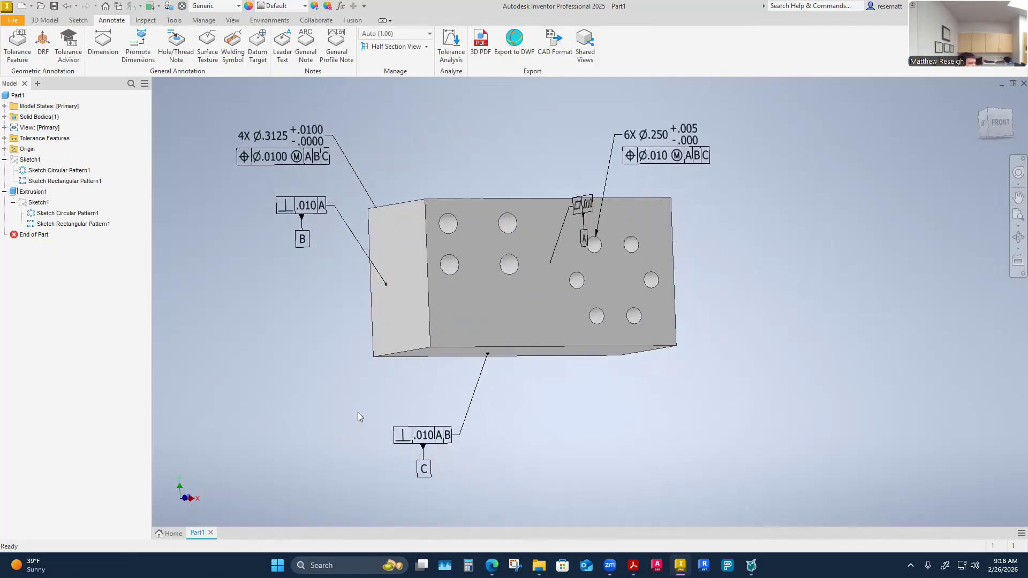
shift+middle_drag(281, 412, 281, 412)
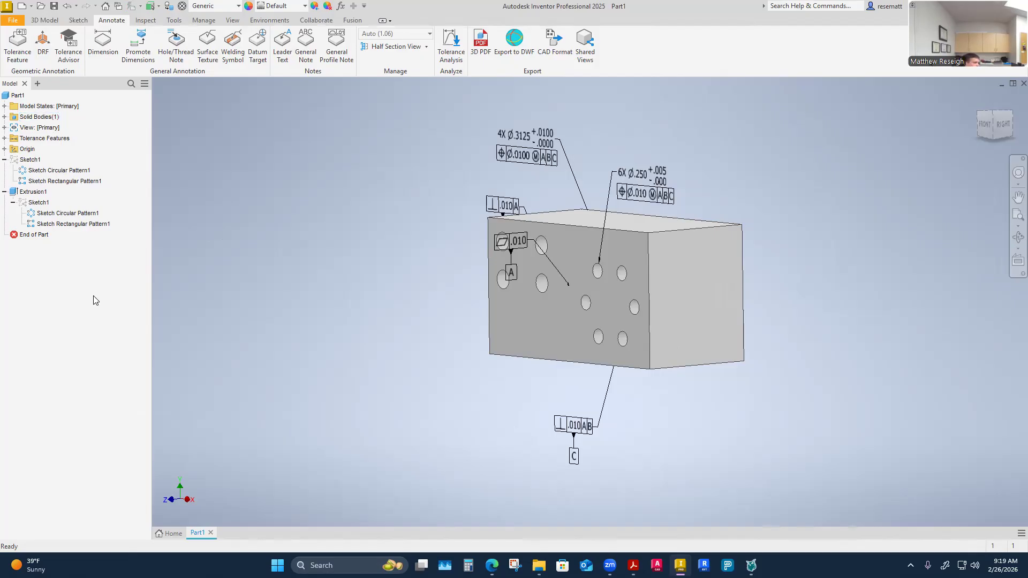
mouse_move(326, 342)
shift+middle_down()
mouse_move(355, 343)
mouse_move(398, 400)
mouse_move(577, 532)
shift+middle_up()
mouse_move(493, 566)
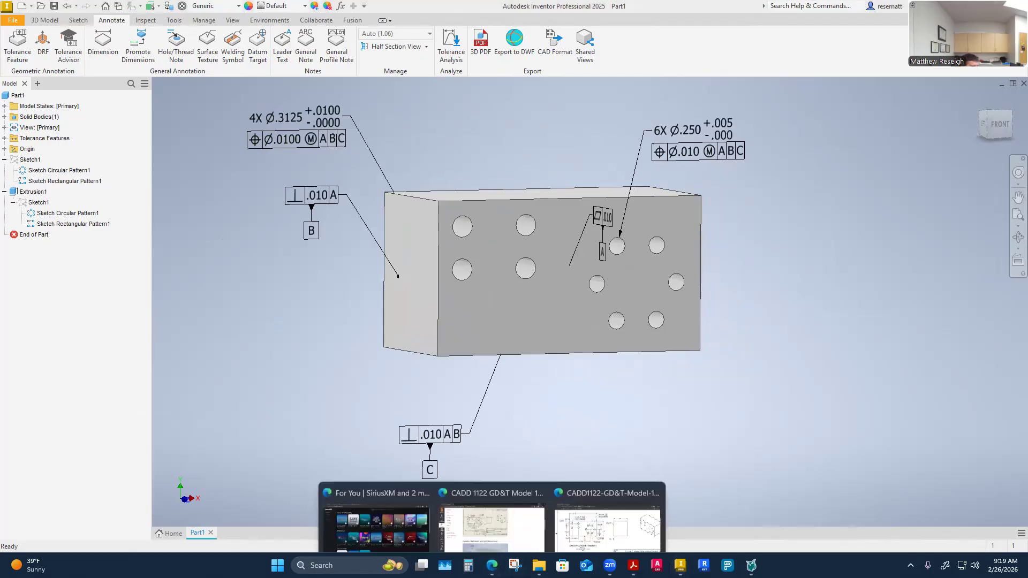
click(571, 534)
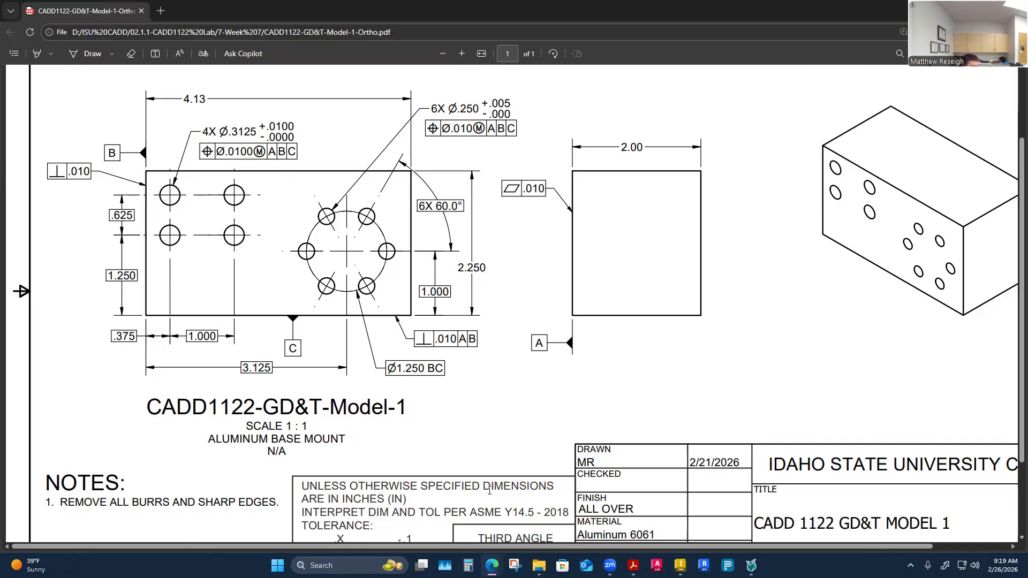
click(680, 566)
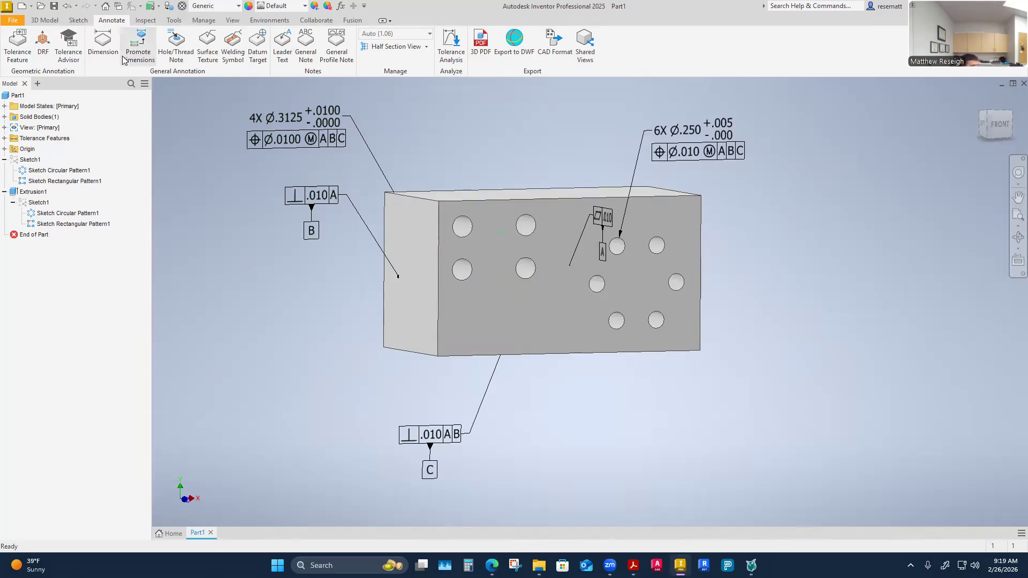
Place an annotation dimension from the plate's bottom face to the lower-left hole of the four-hole group, beside the plate.
click(106, 49)
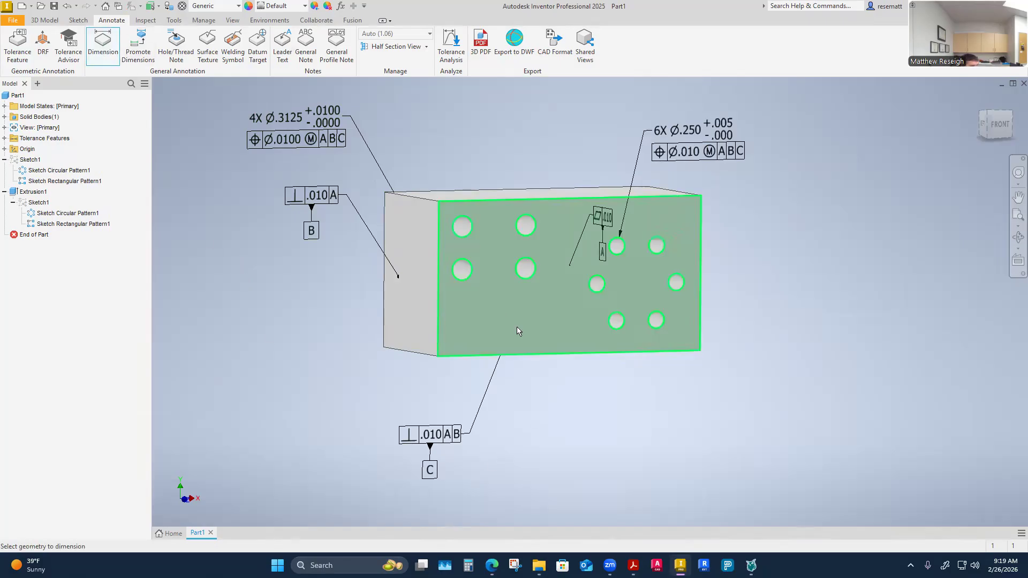
click(462, 279)
mouse_move(468, 372)
shift+middle_down()
mouse_move(466, 402)
mouse_move(429, 327)
mouse_move(365, 340)
mouse_move(375, 339)
mouse_move(375, 311)
mouse_move(386, 311)
shift+middle_up()
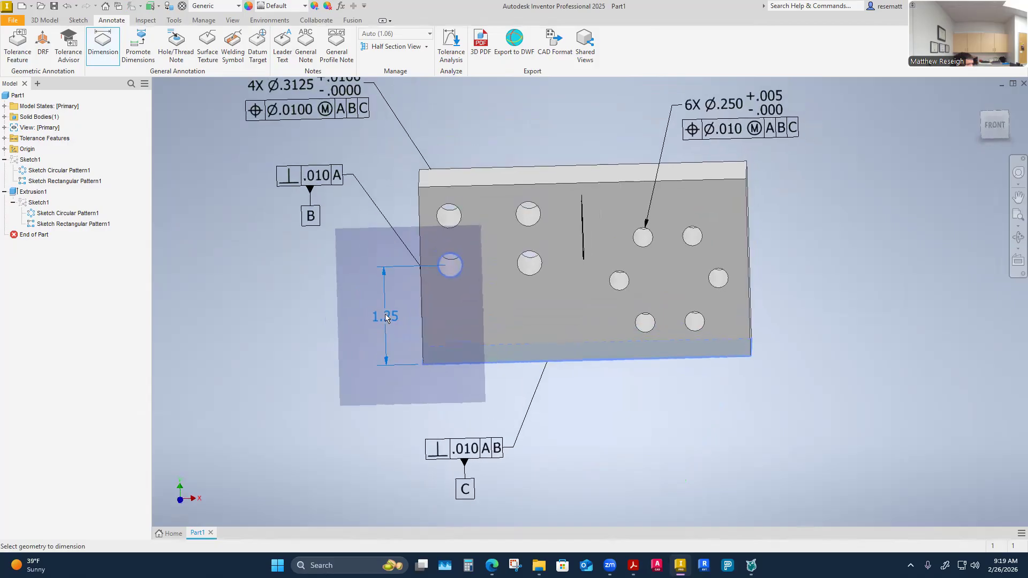
click(386, 311)
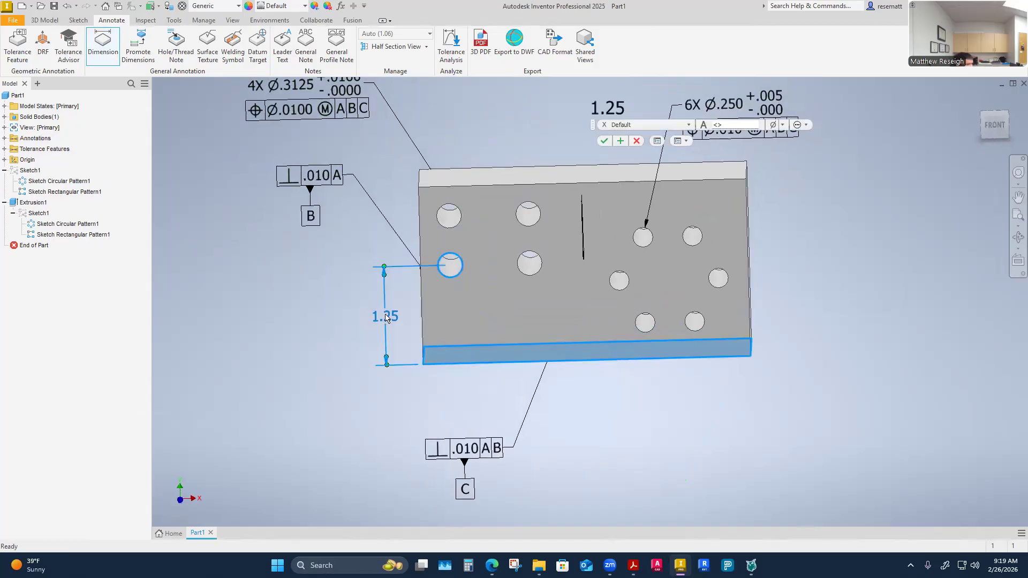
Make the lower-left hole's height dimension Basic with three-decimal precision (3.123).
click(678, 128)
click(622, 151)
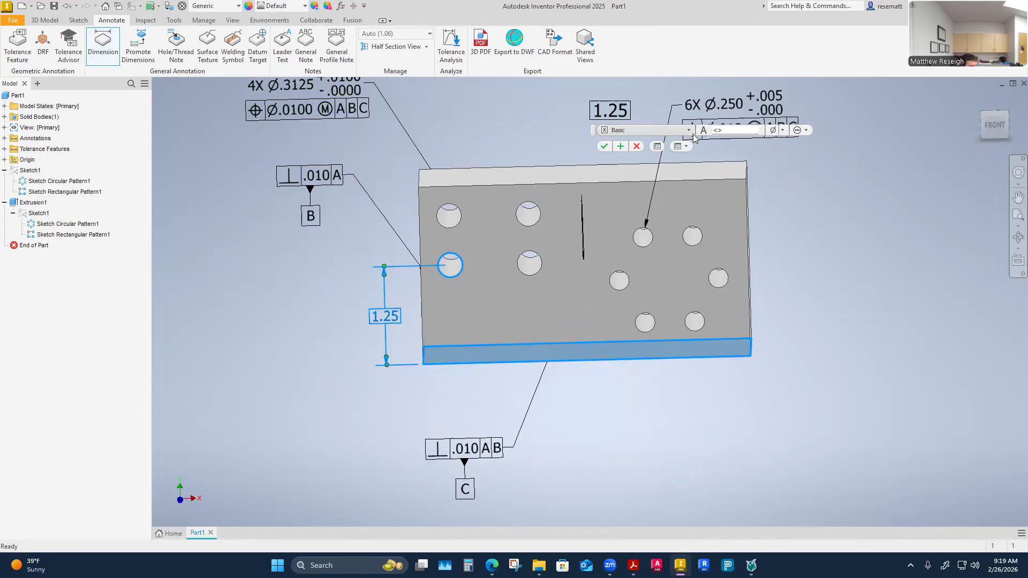
click(624, 113)
click(637, 95)
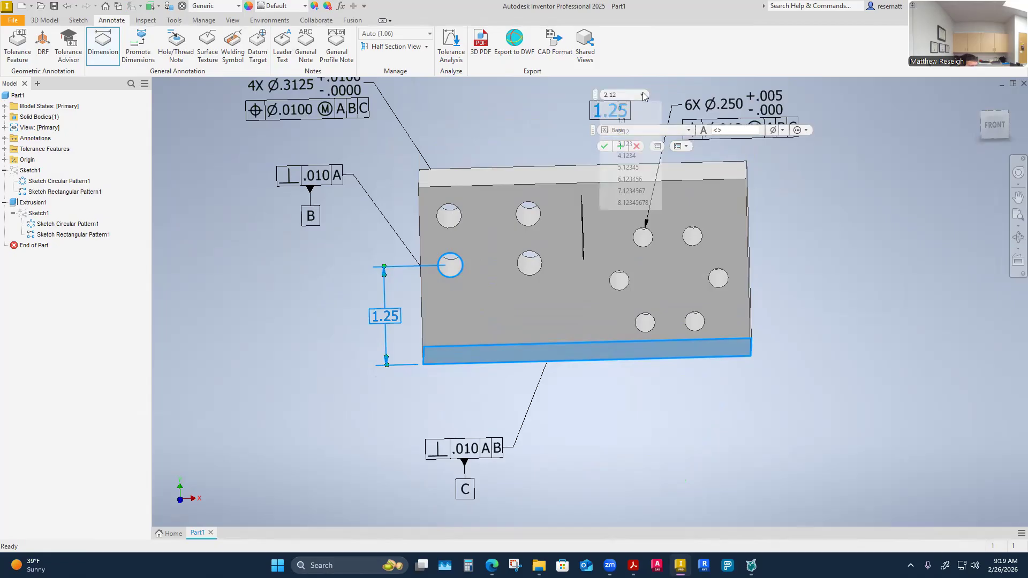
click(627, 146)
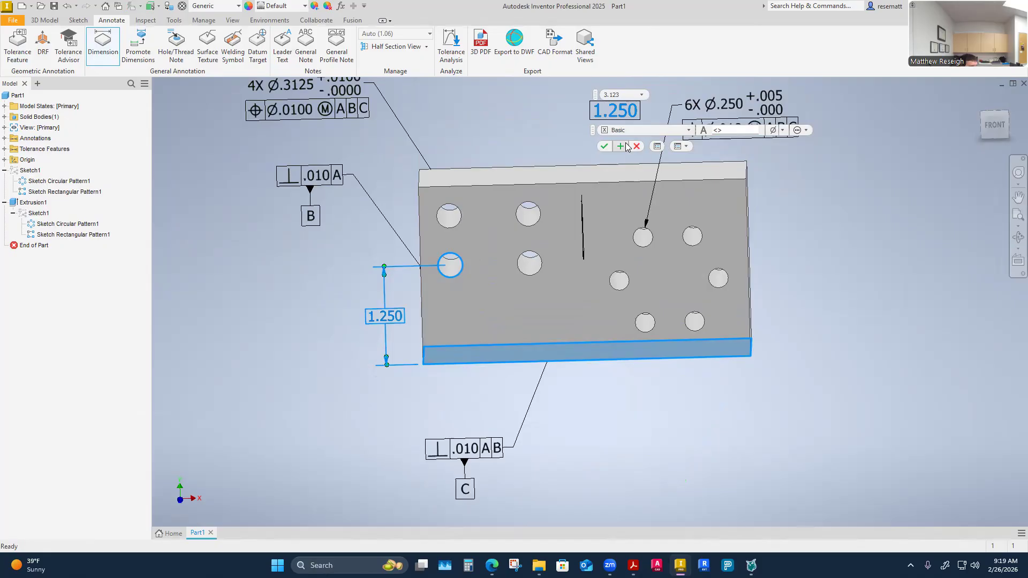
click(604, 147)
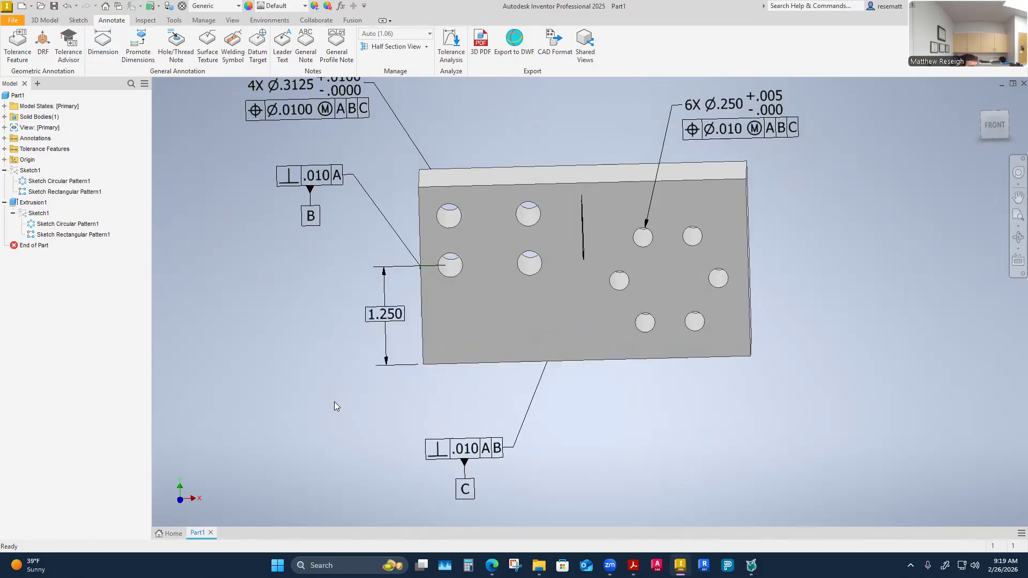
Delete the basic height dimension of the lower-left hole.
key(F6)
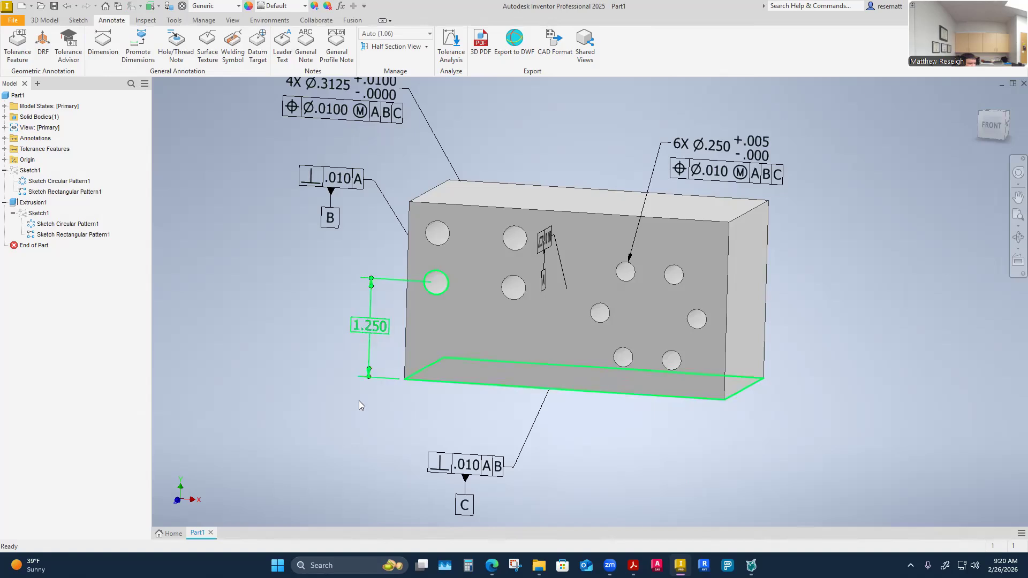
scroll(359, 400, down, 3)
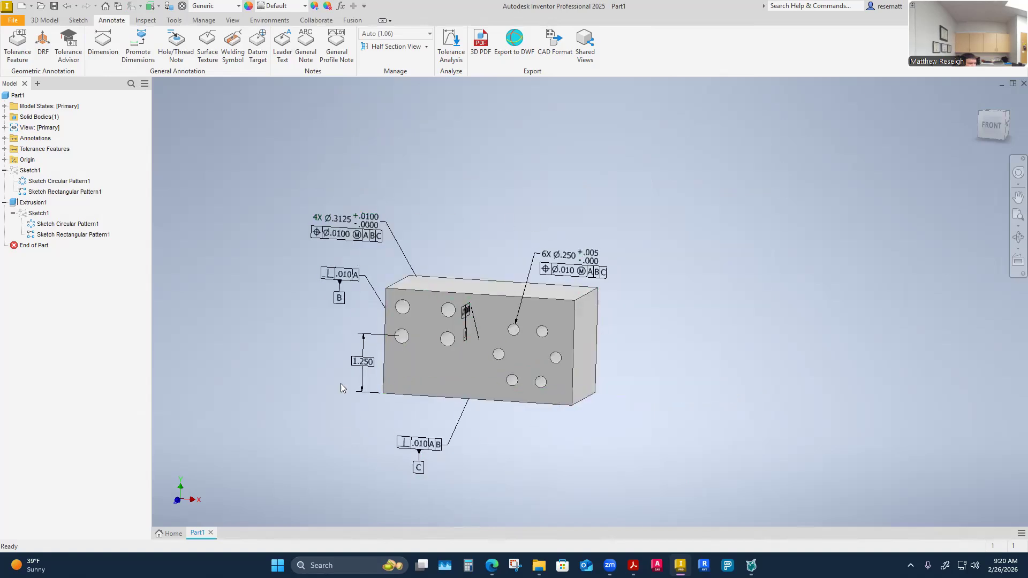
click(365, 364)
key(Delete)
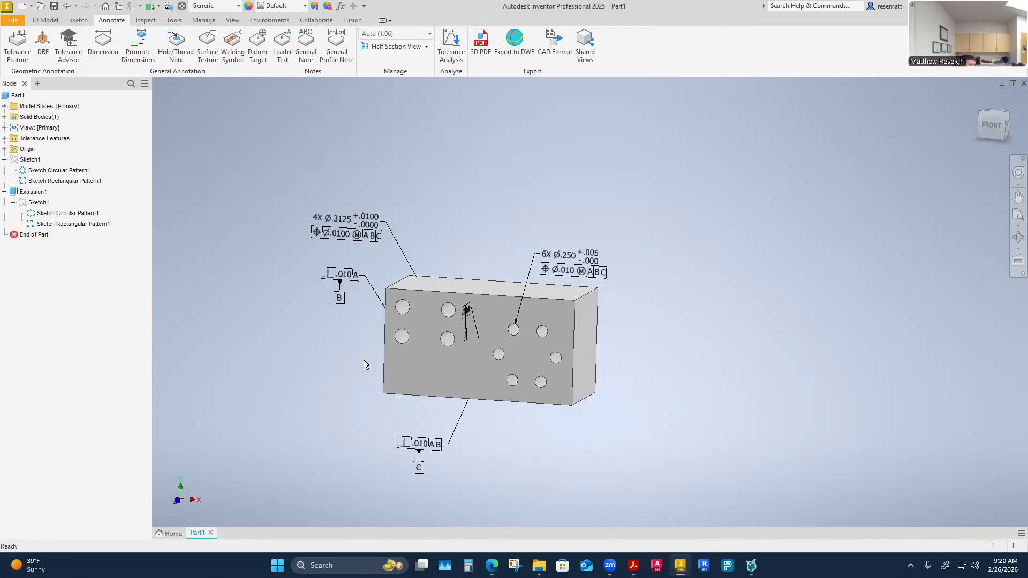
Measure the center distance between the plate's bottom face and the lower-left hole of the four-hole group.
right_click(329, 380)
click(278, 367)
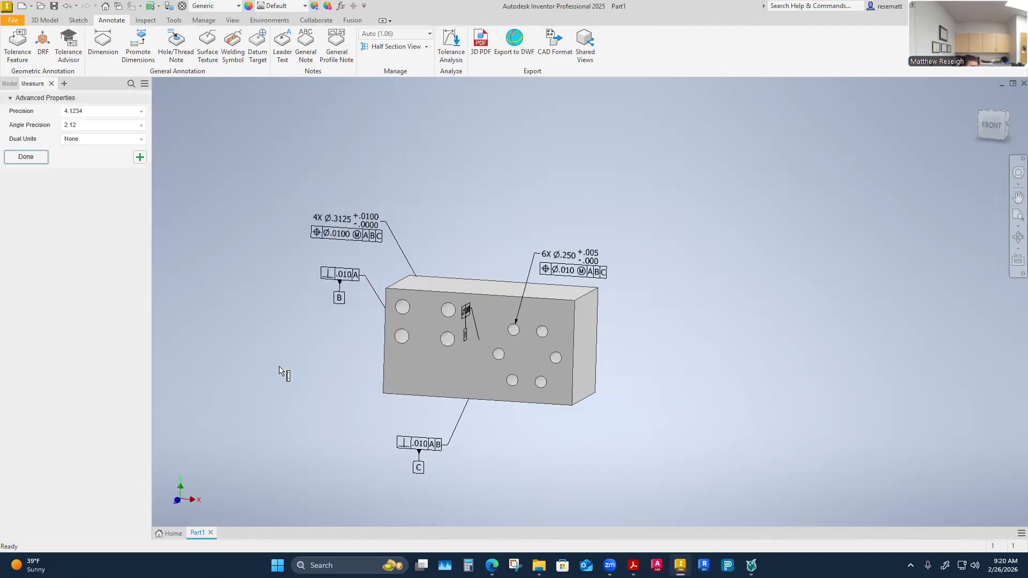
shift+middle_drag(295, 441, 458, 202)
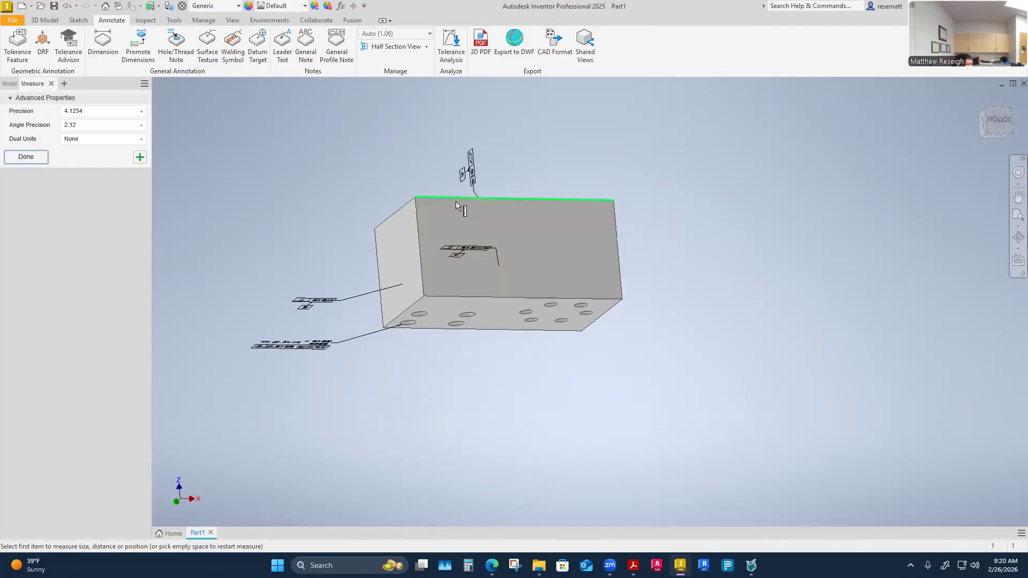
click(455, 252)
click(446, 284)
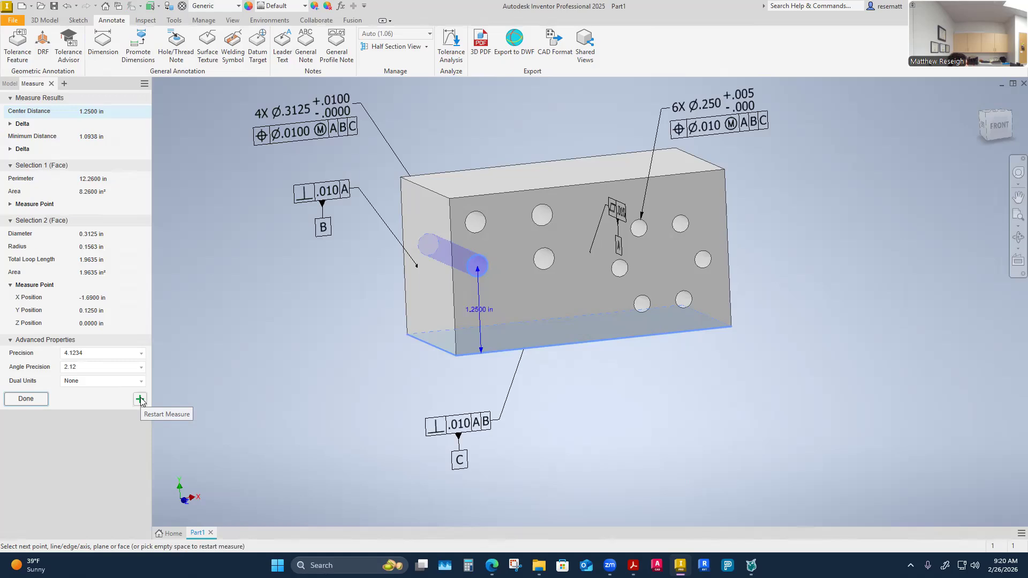
key(Escape)
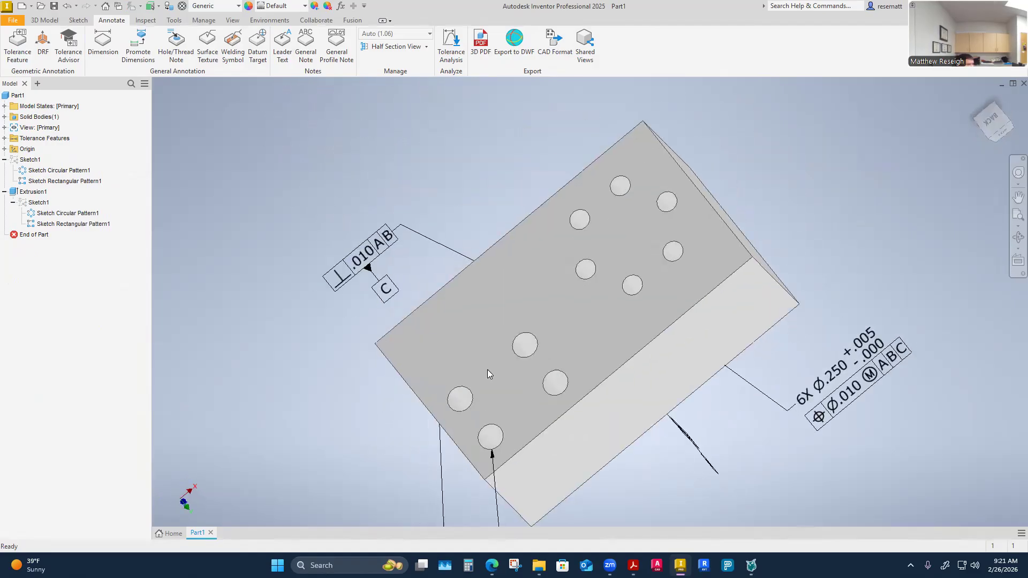
Move the four-hole callout's leader end onto the front edge of the upper-left hole.
shift+middle_drag(463, 323, 648, 170)
drag(656, 164, 461, 229)
mouse_move(448, 236)
shift+middle_down()
mouse_move(351, 278)
mouse_move(302, 216)
mouse_move(426, 283)
mouse_move(406, 252)
shift+middle_up()
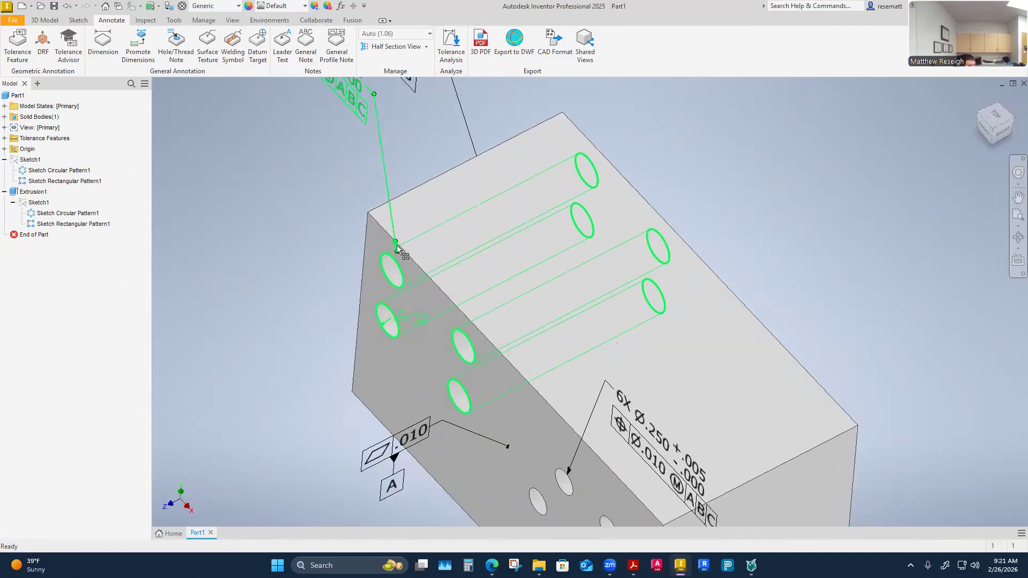
click(395, 238)
drag(397, 251, 389, 252)
click(280, 247)
mouse_move(281, 248)
shift+middle_down()
mouse_move(397, 321)
mouse_move(435, 316)
mouse_move(414, 378)
mouse_move(466, 274)
shift+middle_up()
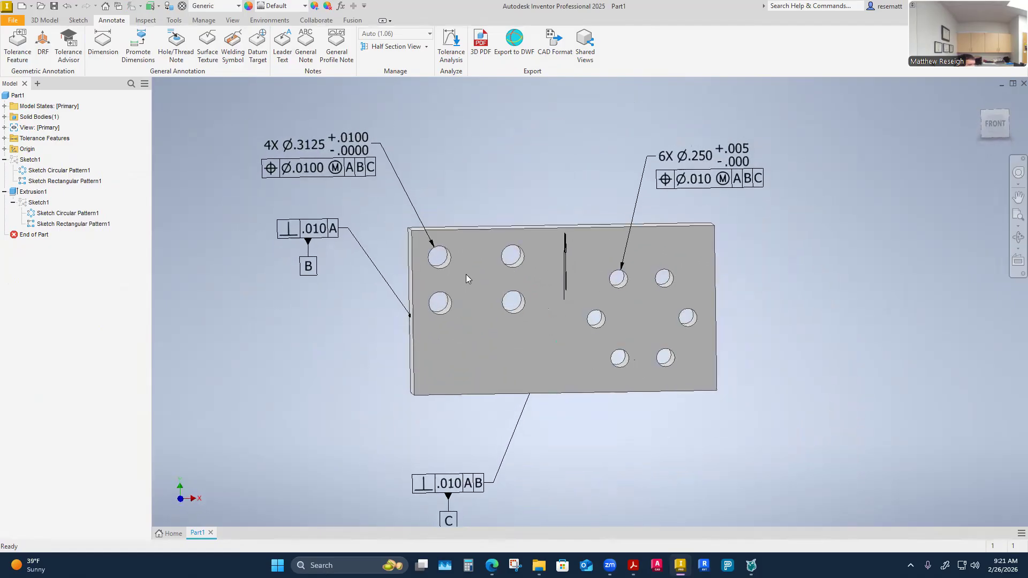
mouse_move(421, 309)
shift+middle_down()
mouse_move(447, 285)
mouse_move(433, 248)
shift+middle_up()
shift+middle_drag(348, 381, 352, 378)
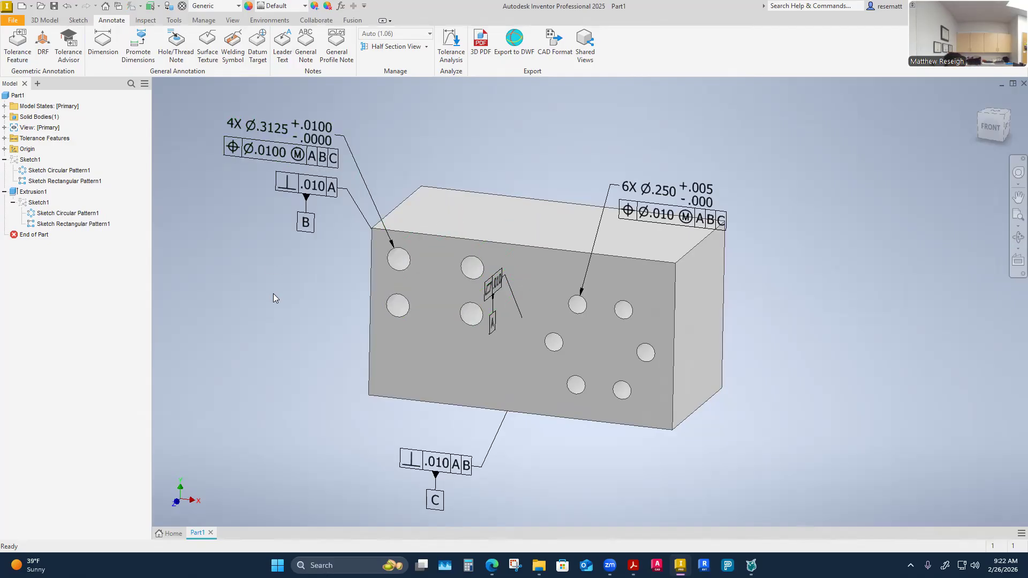
scroll(265, 278, down, 2)
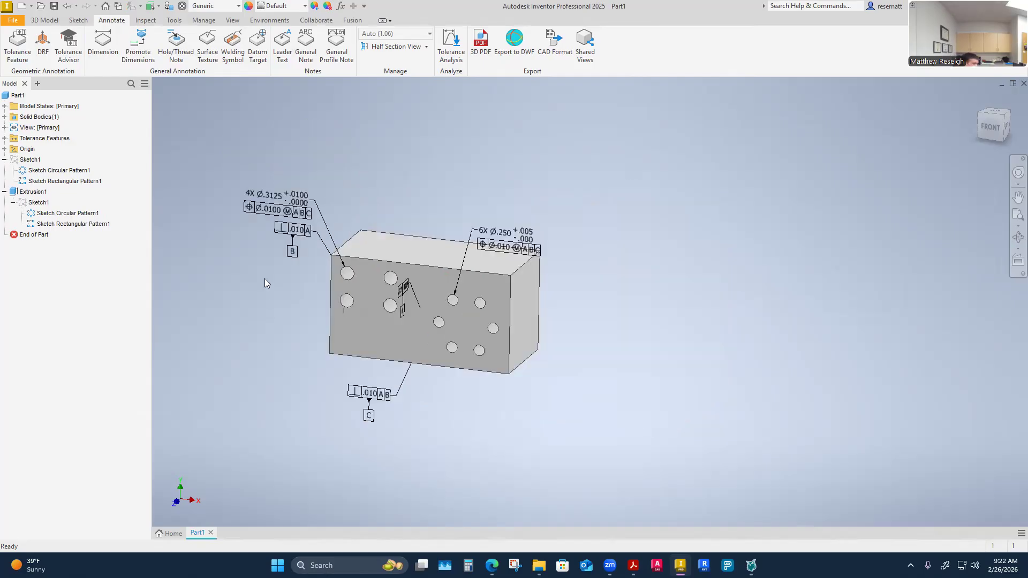
scroll(344, 292, down, 2)
scroll(333, 288, up, 6)
scroll(332, 287, down, 8)
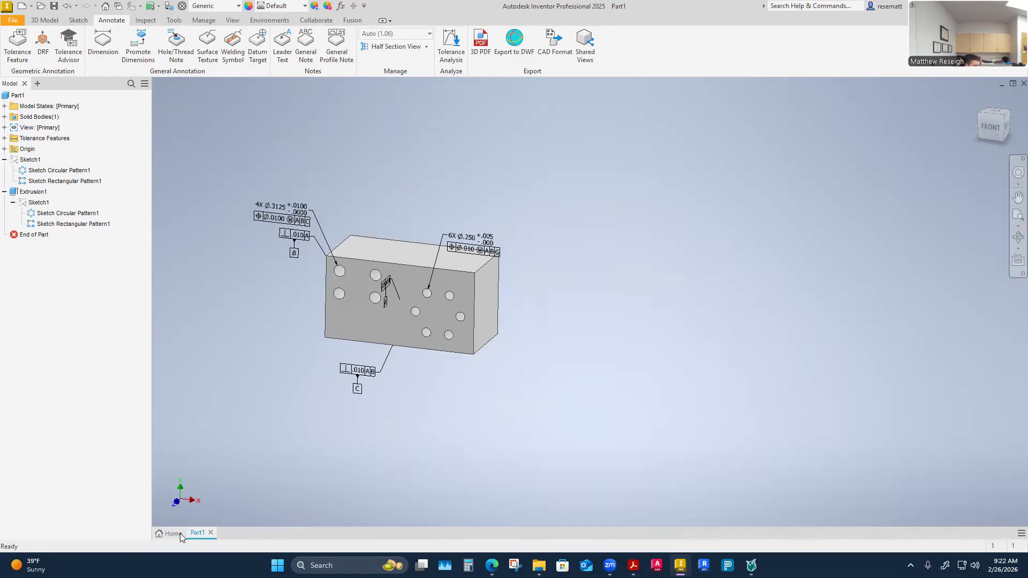
Save the part in the 7-Week 7 folder as CADD1122-GD&T-Model-1-InClass, basing the name on the existing Model-1 file.
click(54, 9)
click(508, 135)
double_click(391, 257)
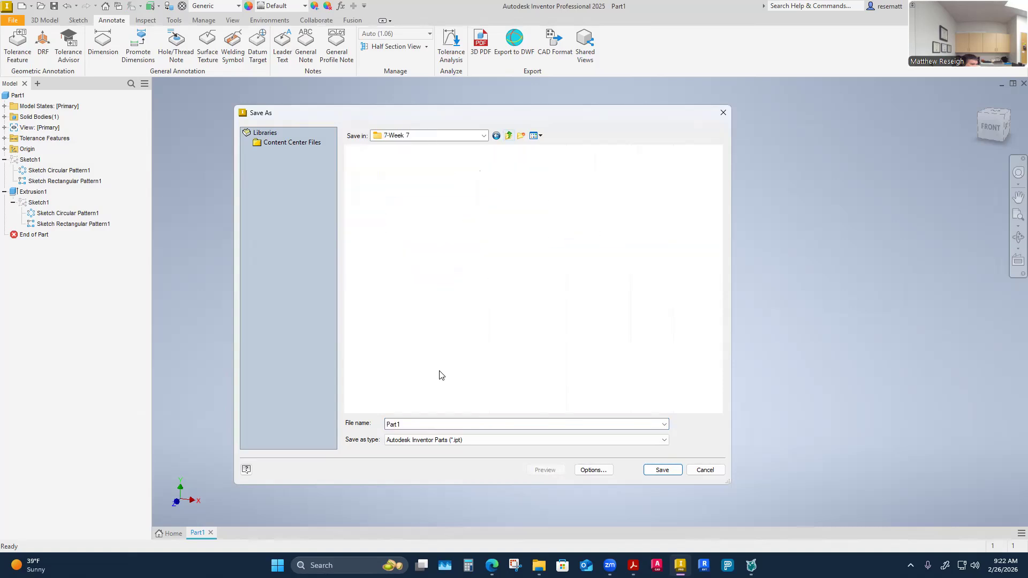
click(415, 203)
click(461, 424)
click(461, 424)
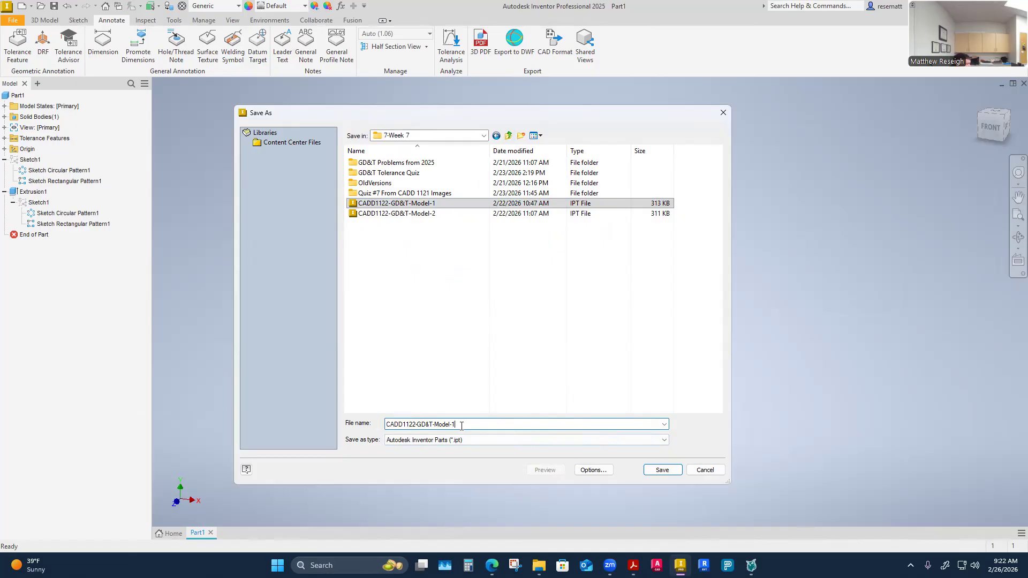
text(-E)
key(BackSpace)
text(Inc)
text(Class)
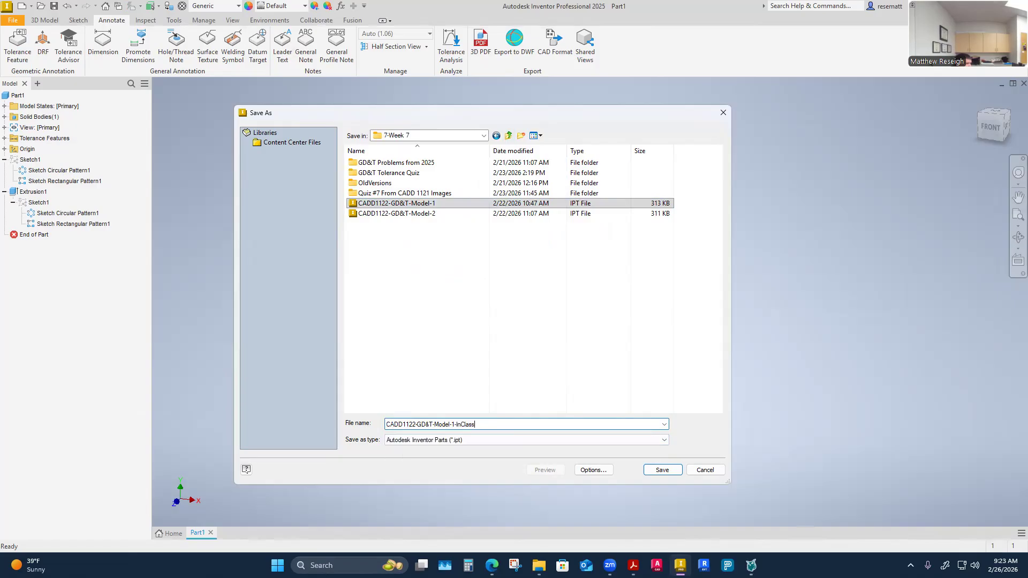
click(662, 469)
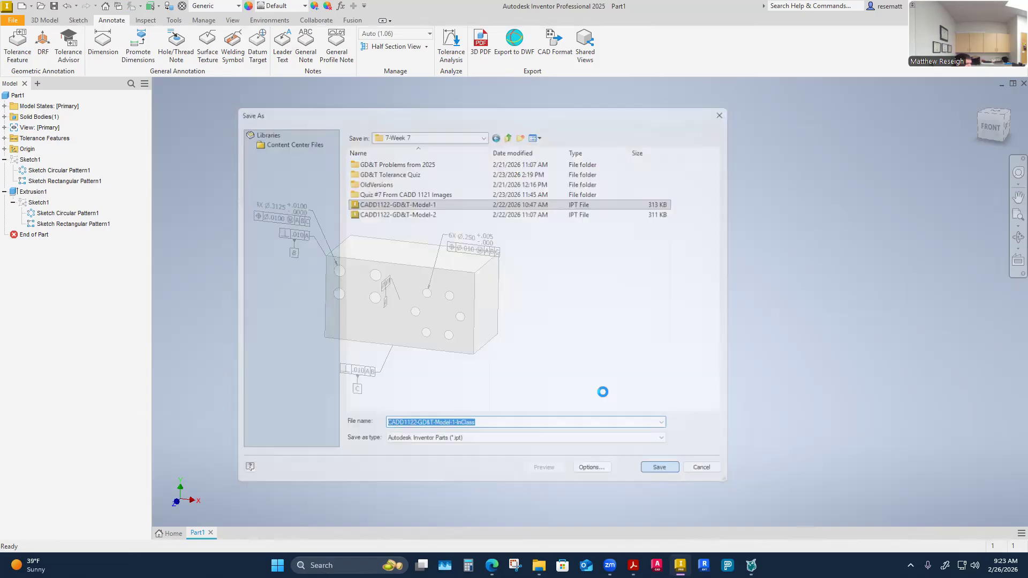
Assign the Aluminum 6061 material from the Inventor Material Library to the part.
shift+middle_drag(470, 419, 405, 377)
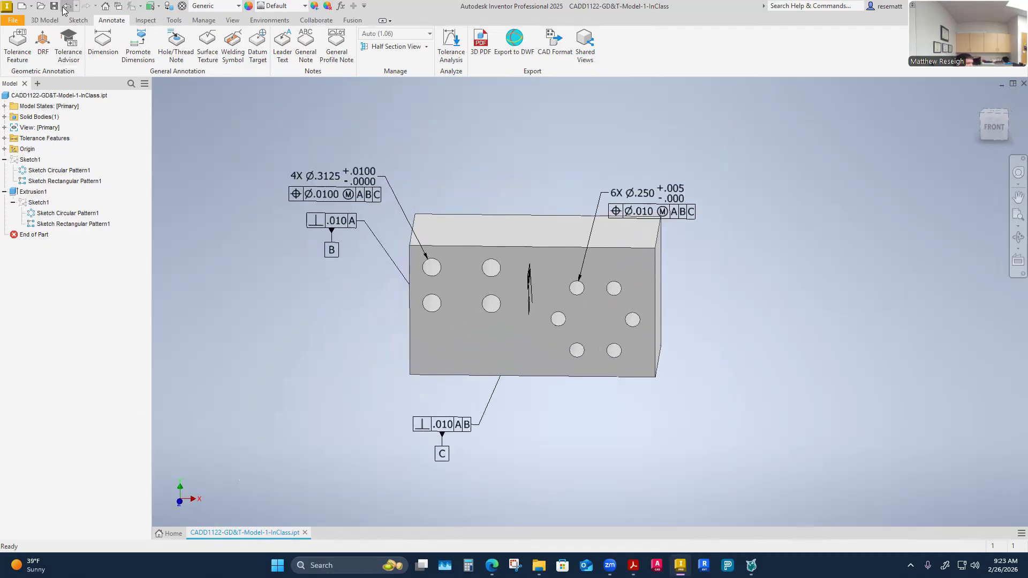
click(237, 7)
scroll(248, 231, down, 8)
scroll(248, 231, down, 4)
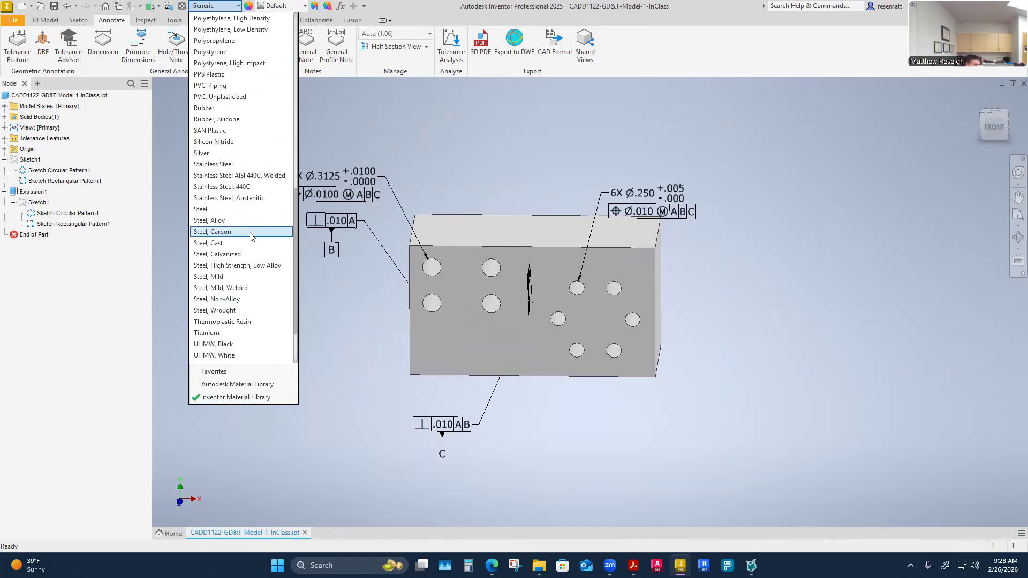
scroll(250, 236, up, 6)
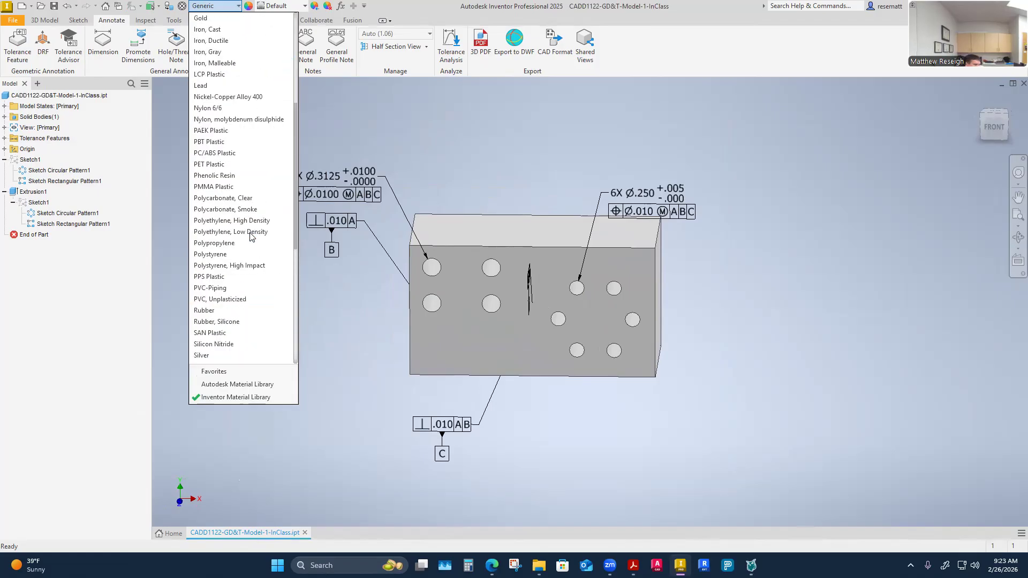
scroll(250, 237, down, 2)
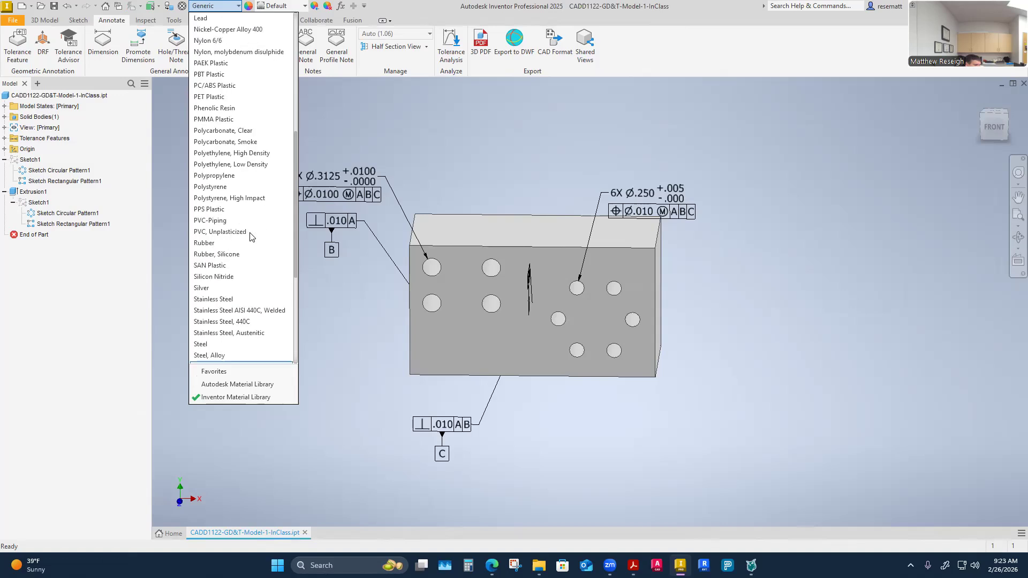
scroll(250, 236, up, 8)
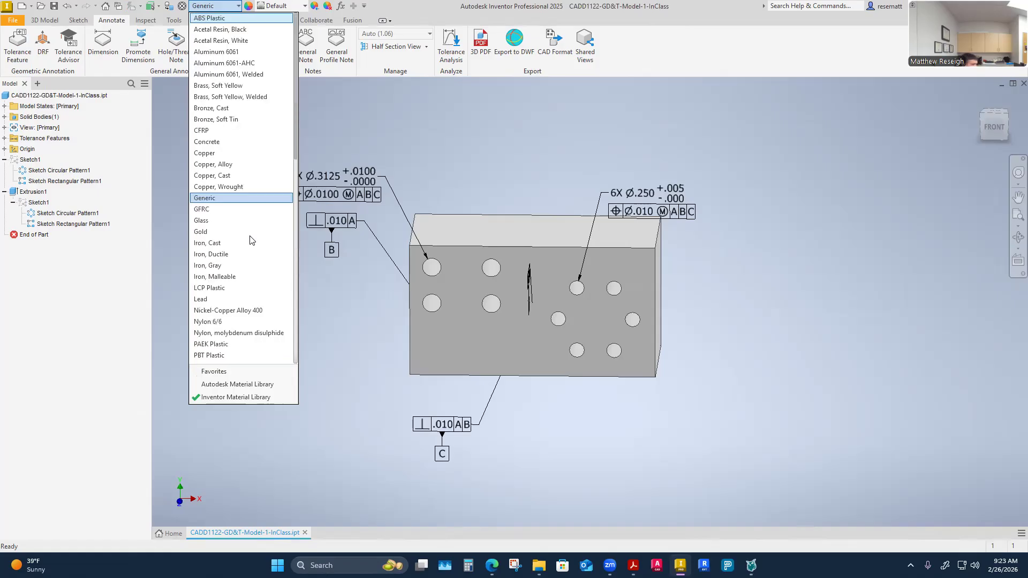
click(231, 53)
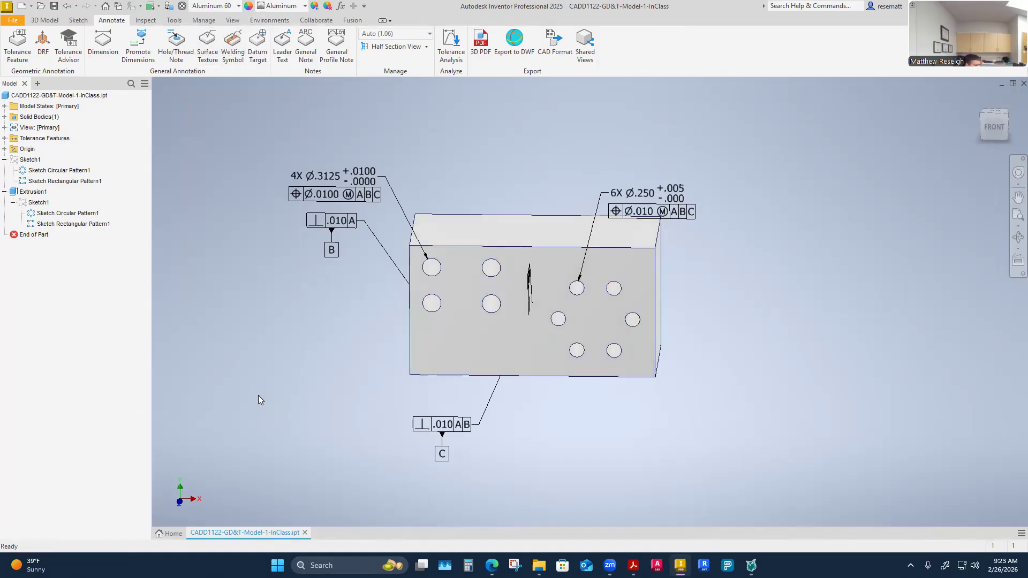
Open the part's iProperties and review its summary and project information.
scroll(328, 388, down, 4)
scroll(332, 371, up, 2)
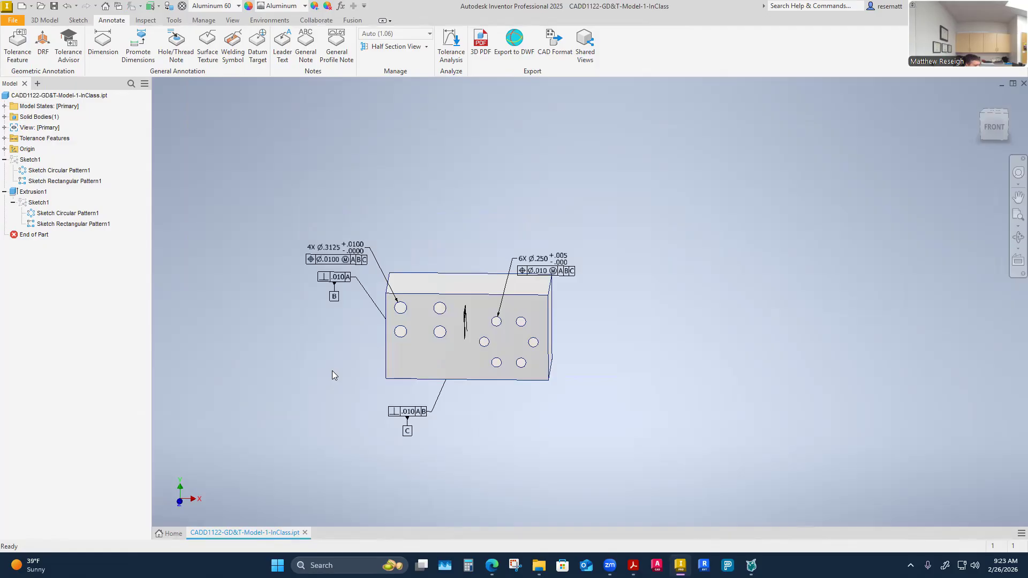
click(13, 21)
click(55, 240)
click(224, 120)
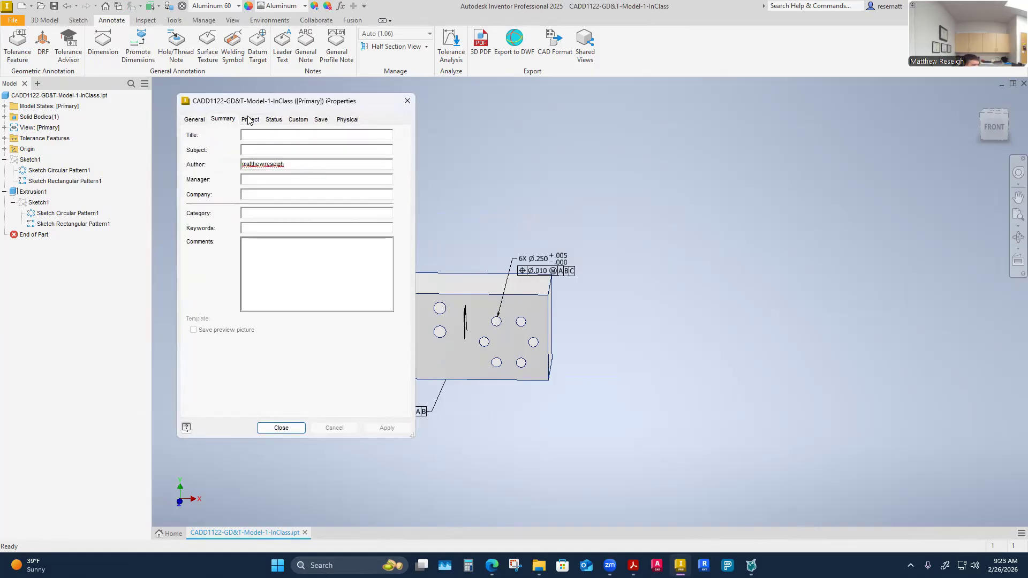
click(250, 120)
click(217, 120)
click(250, 121)
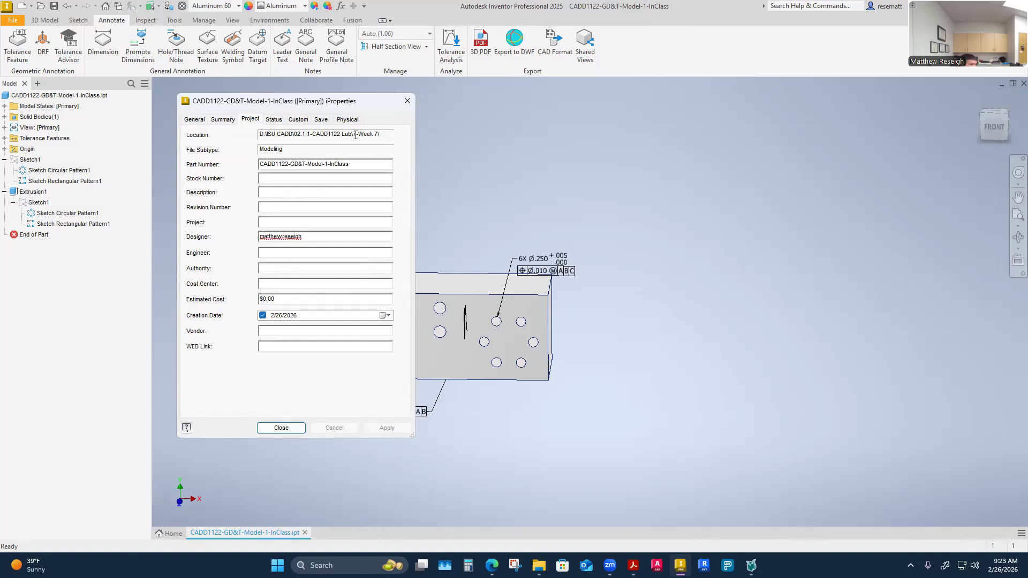
Update the part's physical properties in iProperties for the assigned material and save the part.
click(347, 119)
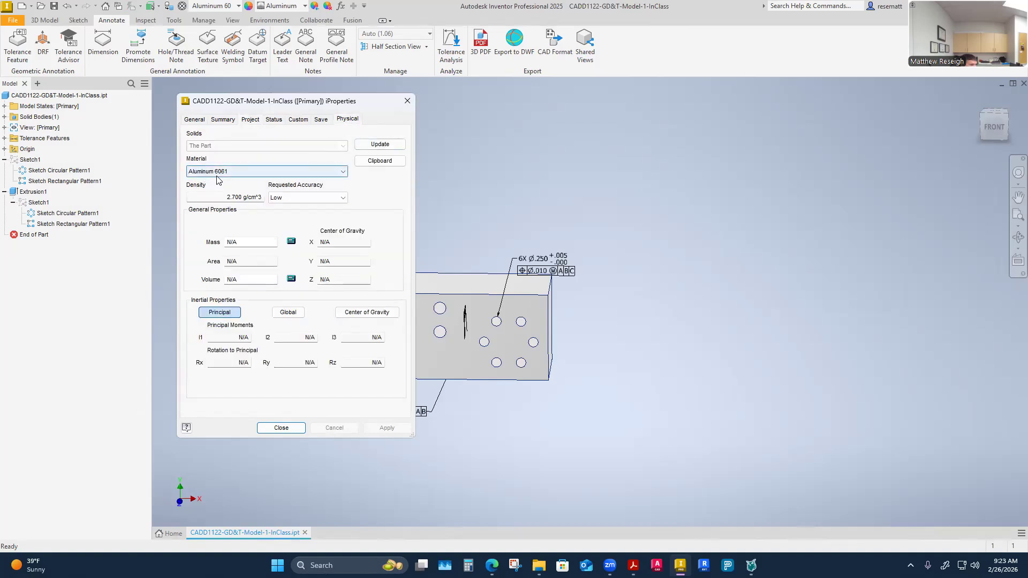
click(380, 144)
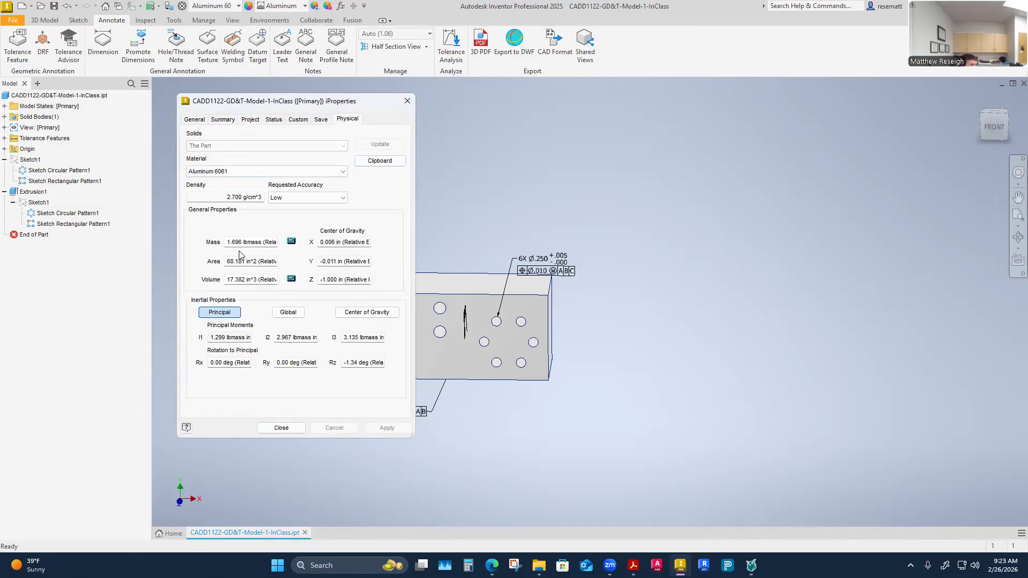
click(279, 427)
click(53, 7)
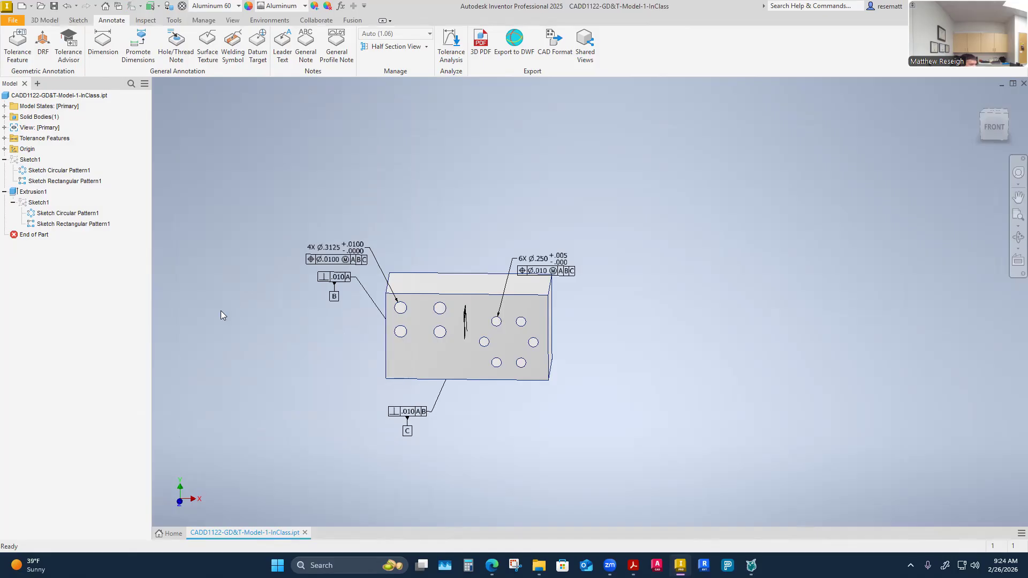